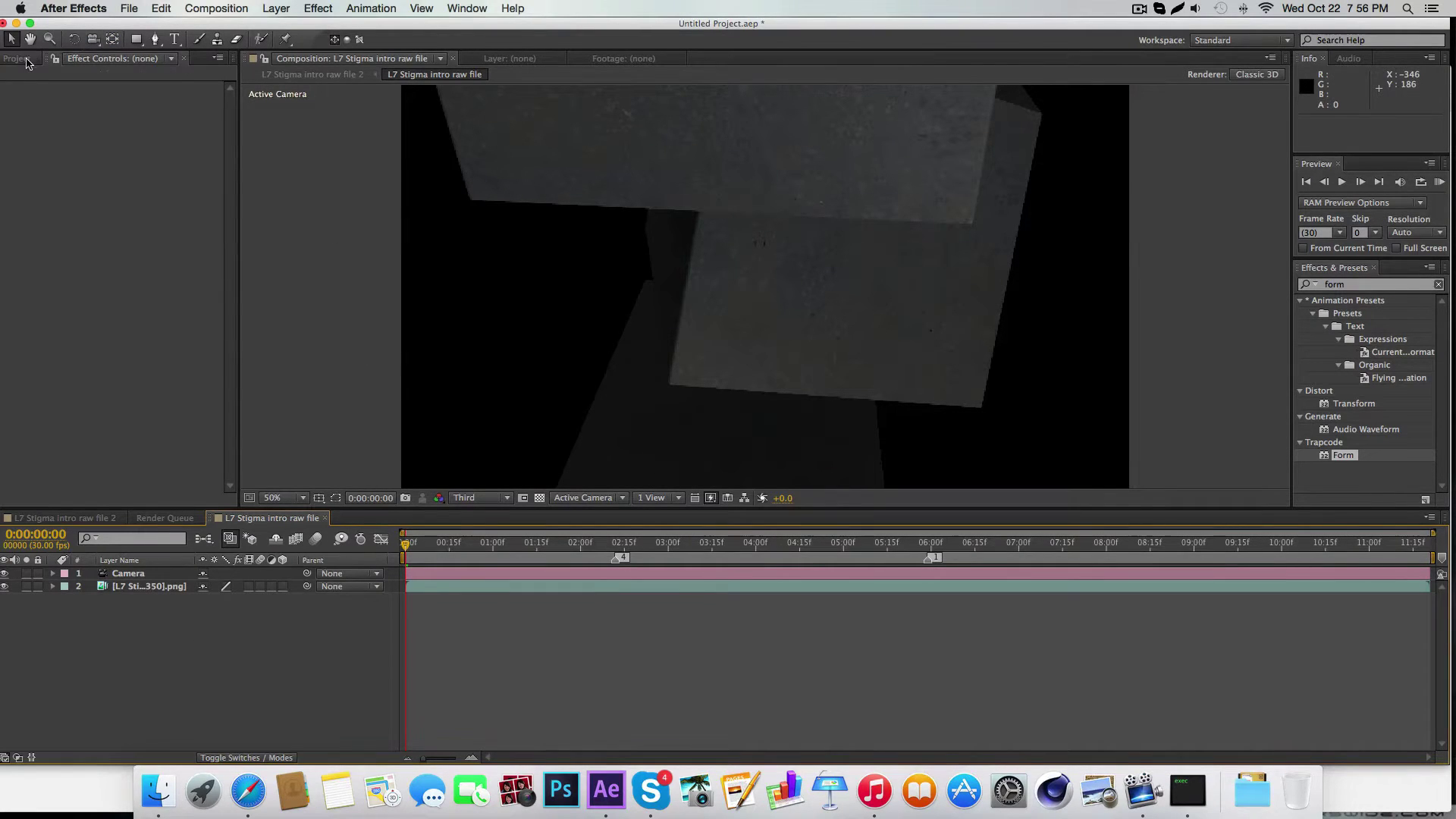
Step: Open Solid Settings for a new 1920×1080 black solid in the Stigma composition
{"action": "left_click", "coordinate": [17, 58]}
{"action": "left_click", "coordinate": [150, 643]}
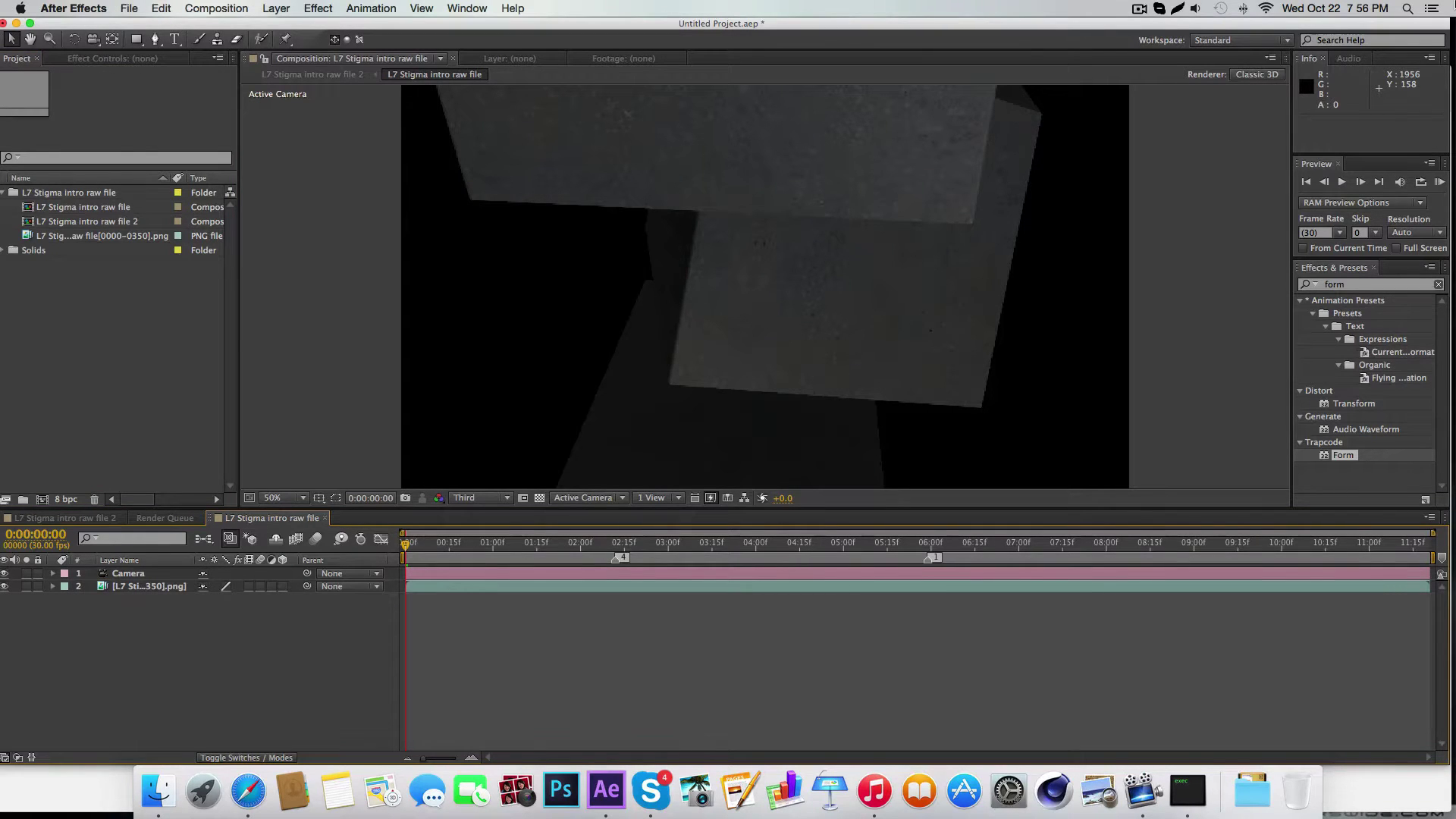
{"action": "key", "text": "super+y"}
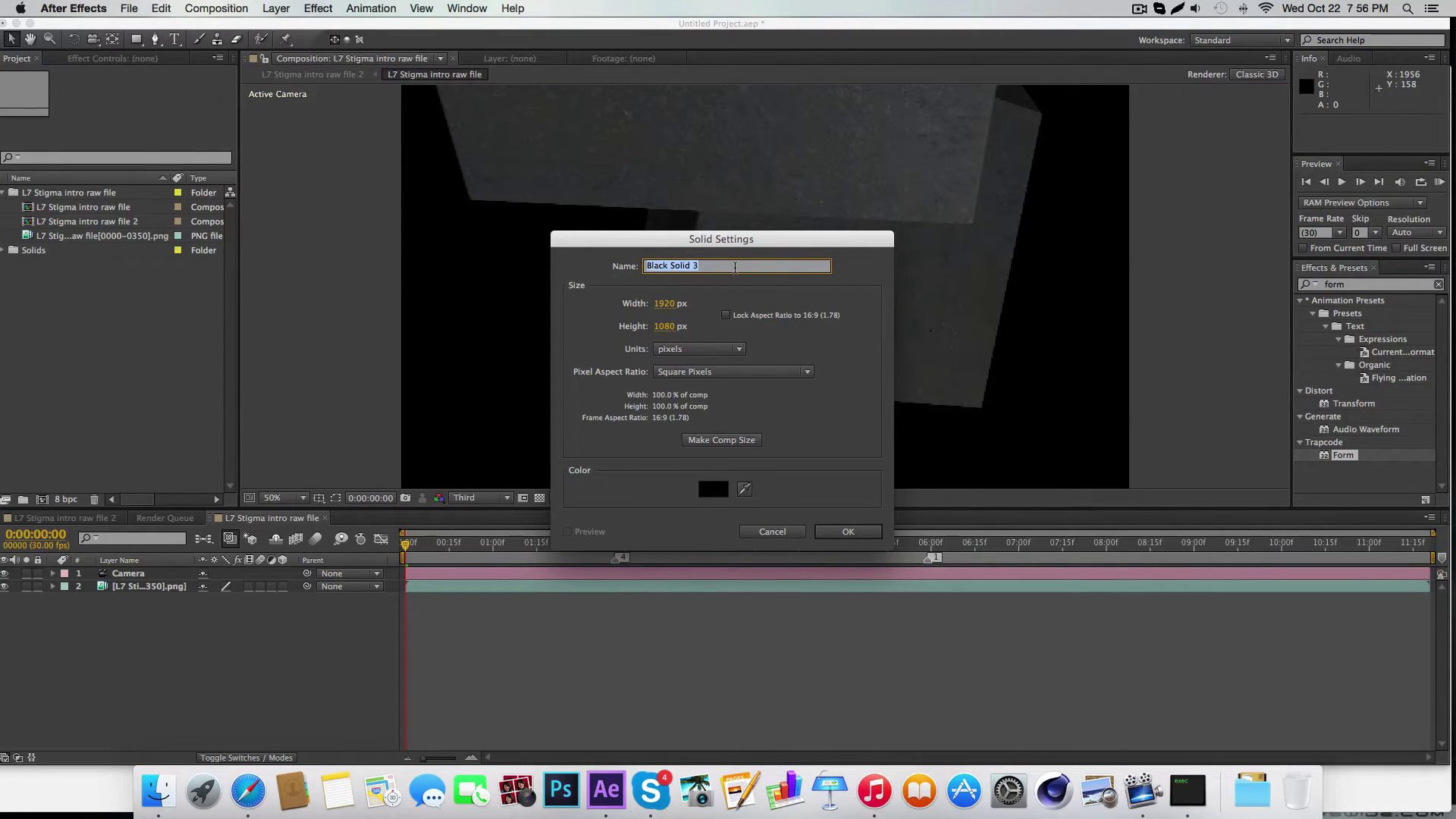
Step: Name the solid BG, move it to the bottom of the stack, and duplicate it twice
{"action": "type", "text": "BG"}
{"action": "key", "text": "Return"}
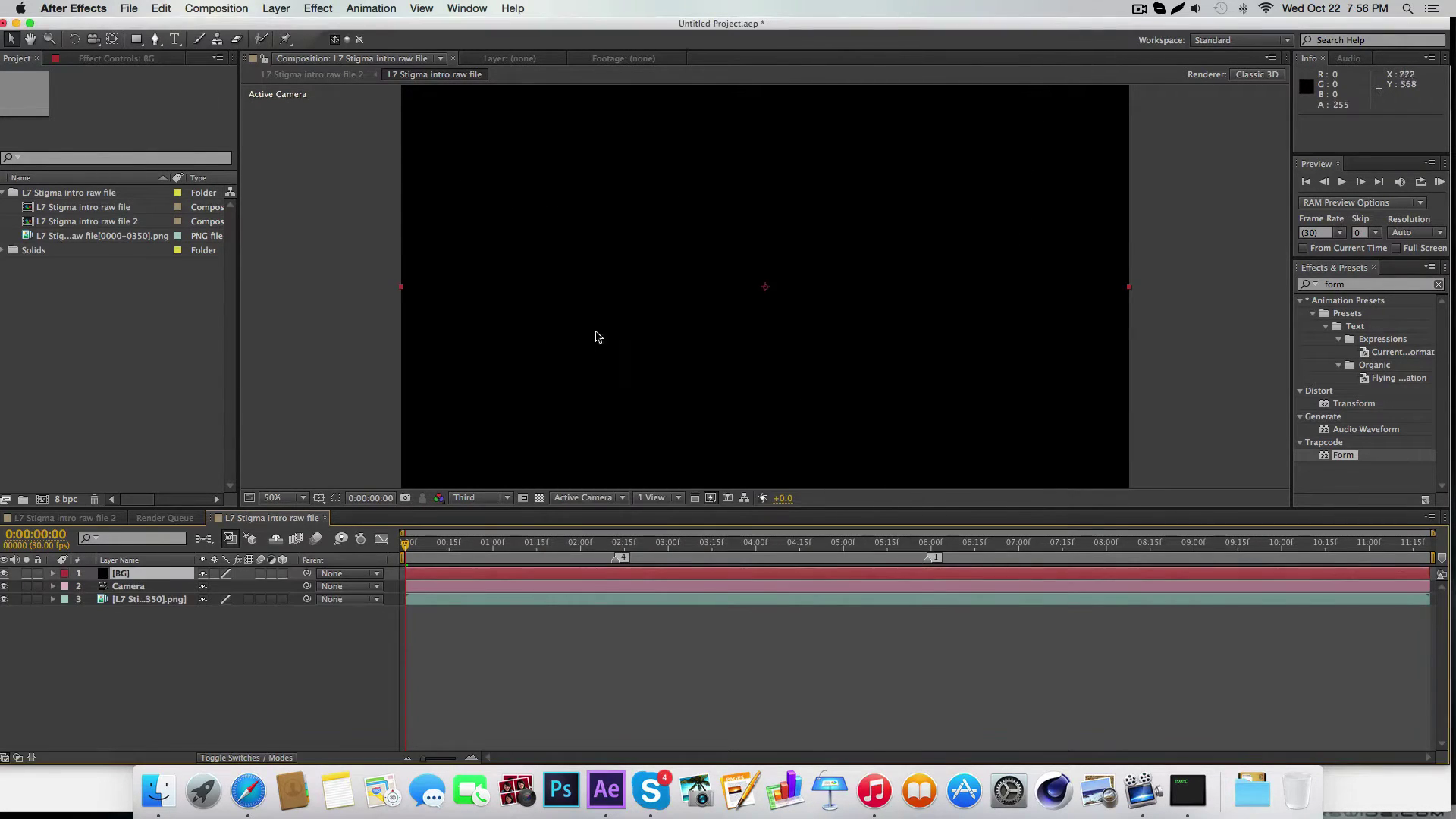
{"action": "left_click_drag", "start_coordinate": [150, 574], "coordinate": [147, 663]}
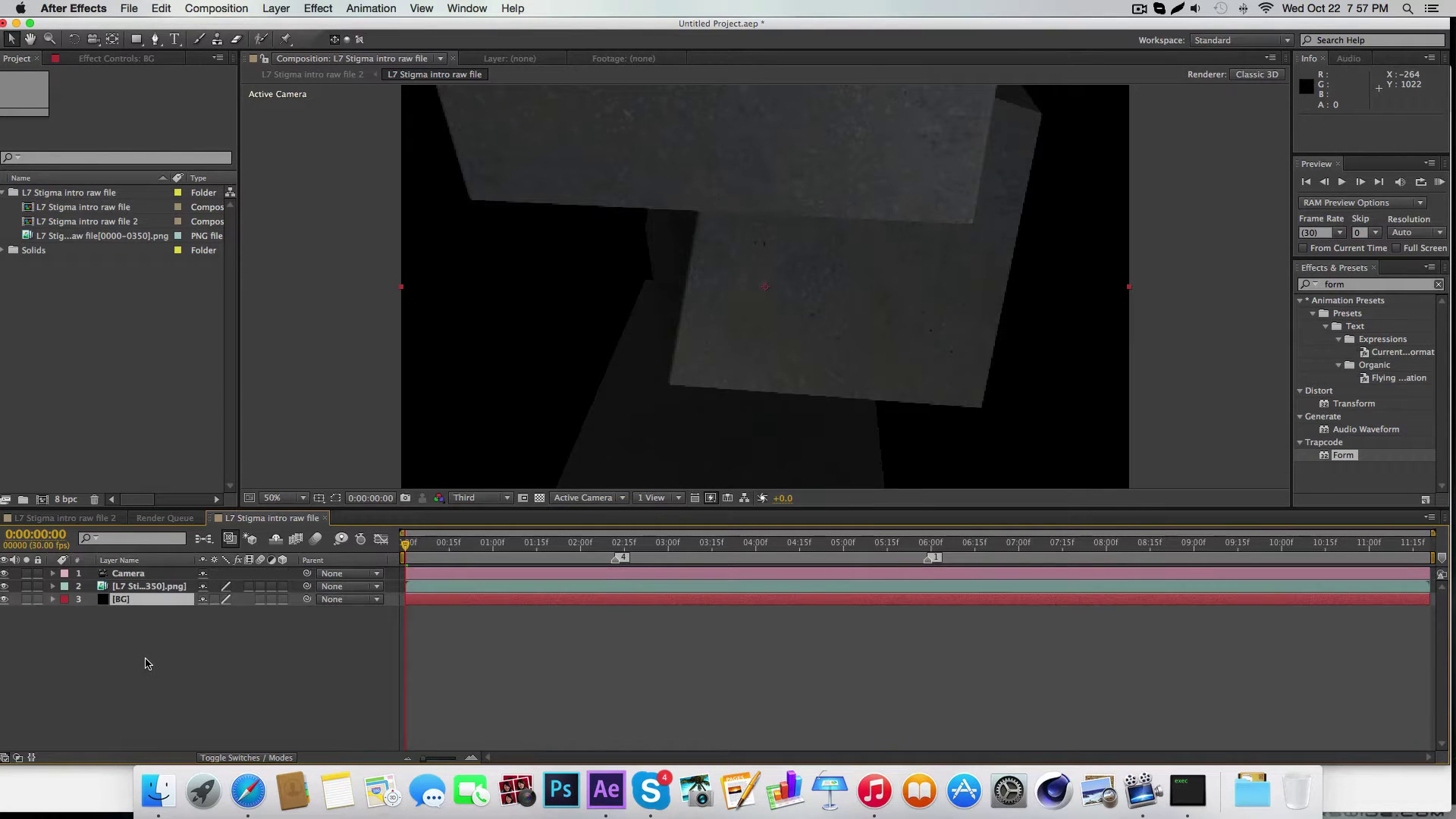
{"action": "key", "text": "super+d"}
{"action": "key", "text": "super+d"}
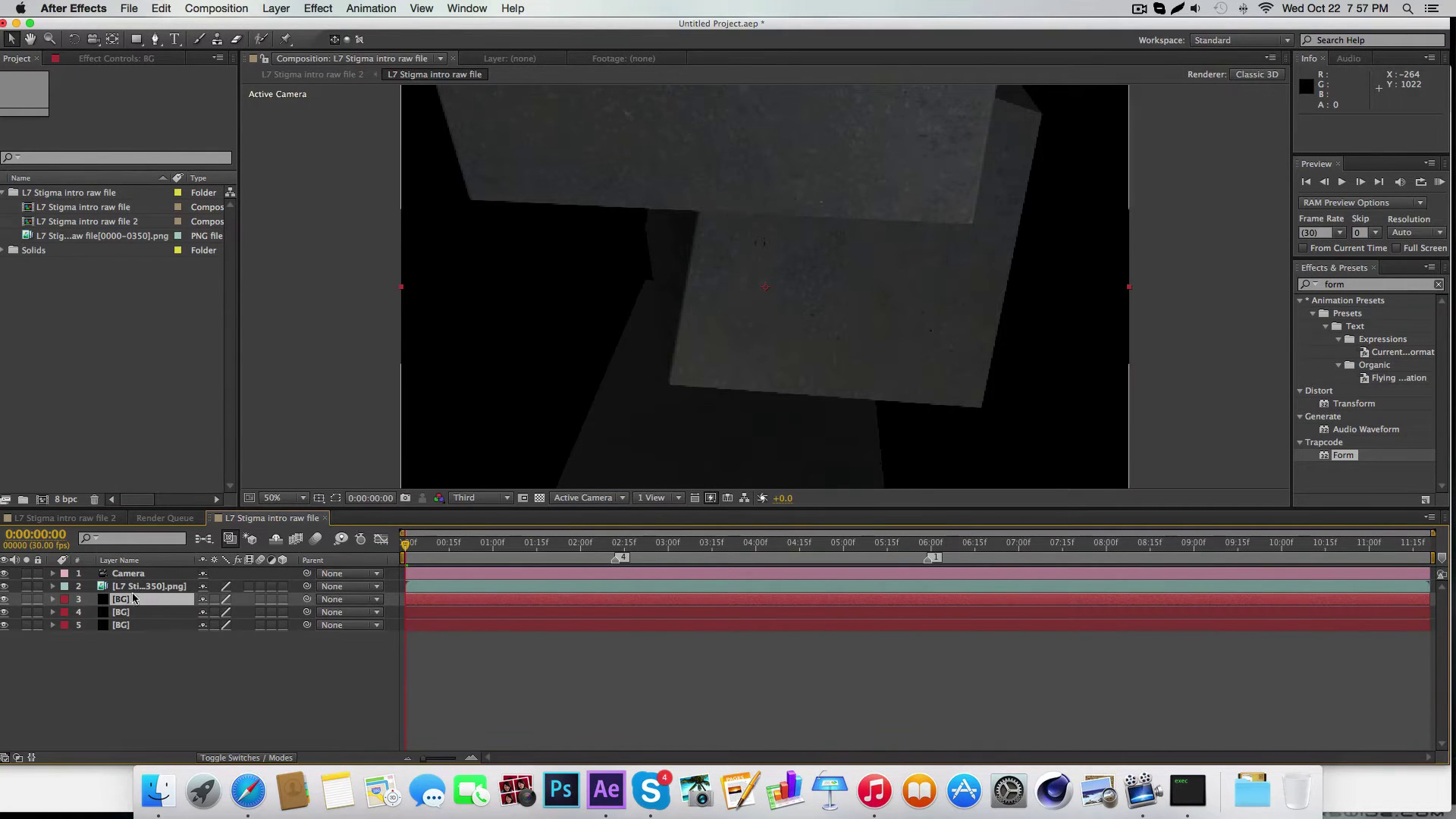
Step: Rename the two BG copies to Stars and Smoke
{"action": "left_click", "coordinate": [155, 613]}
{"action": "key", "text": "Return"}
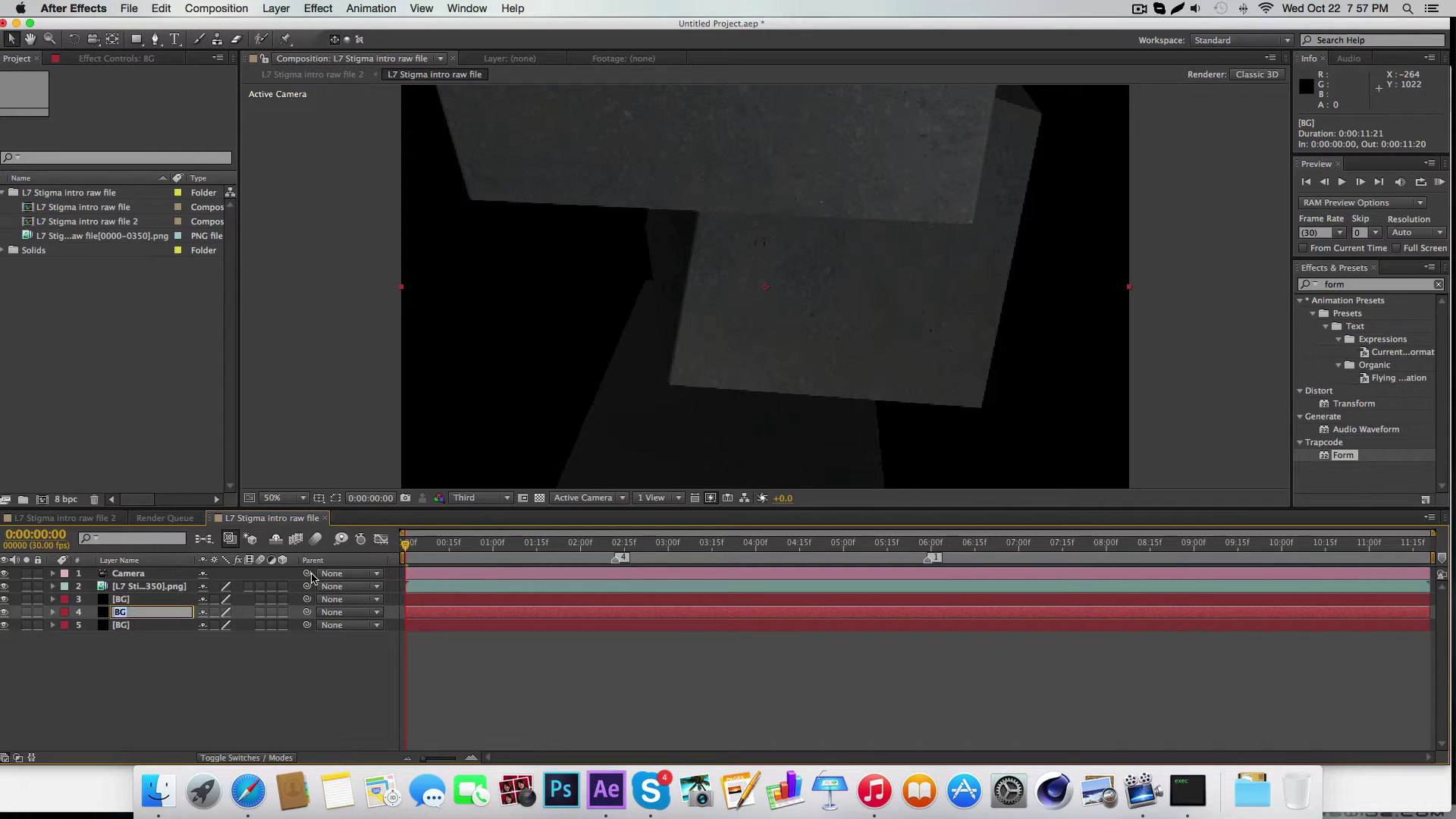
{"action": "type", "text": "Stars"}
{"action": "key", "text": "Return"}
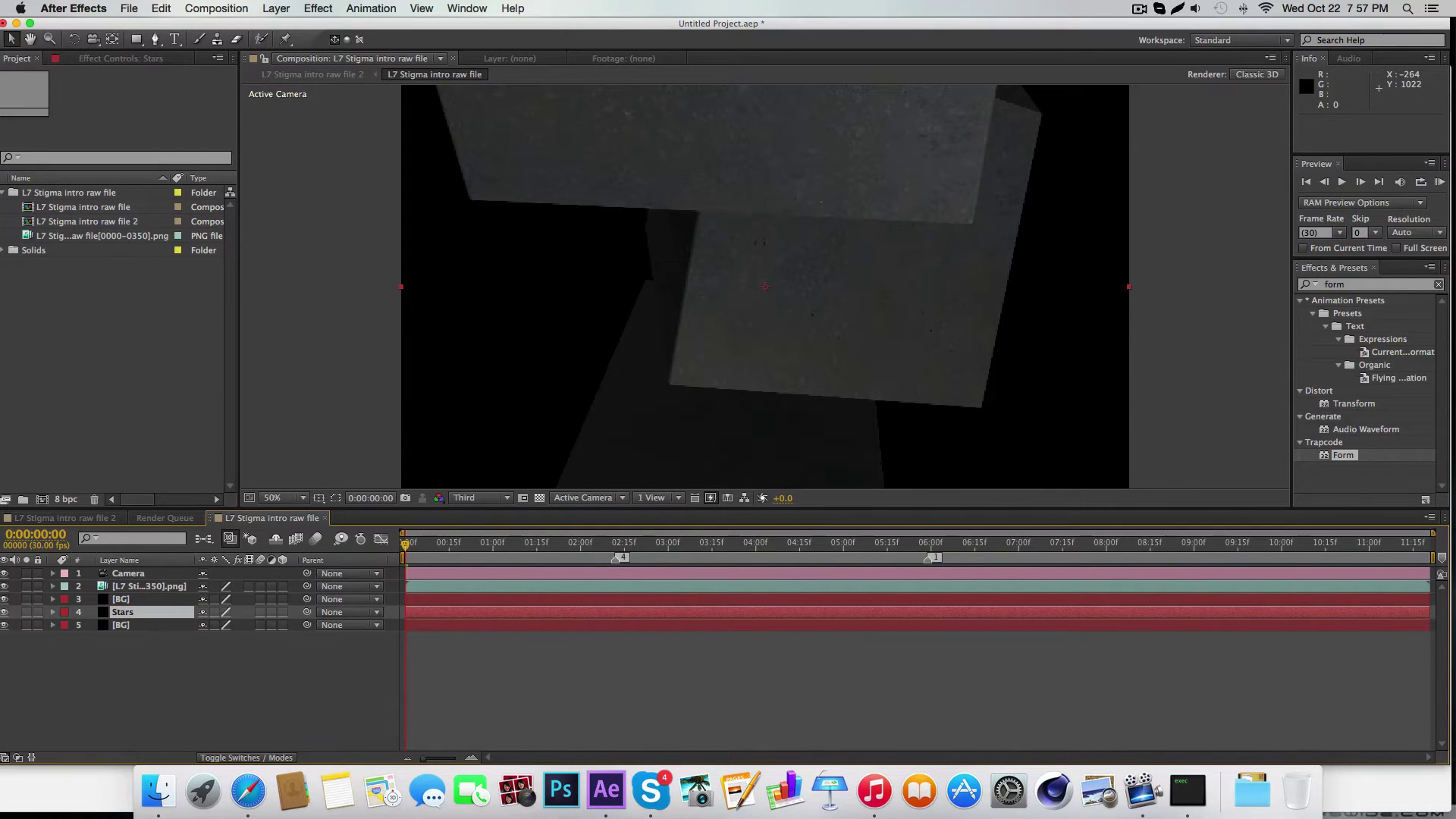
{"action": "left_click", "coordinate": [163, 598]}
{"action": "key", "text": "Return"}
{"action": "type", "text": "Smoke"}
{"action": "key", "text": "Return"}
{"action": "left_click_drag", "start_coordinate": [136, 612], "coordinate": [134, 625]}
{"action": "left_click", "coordinate": [131, 601]}
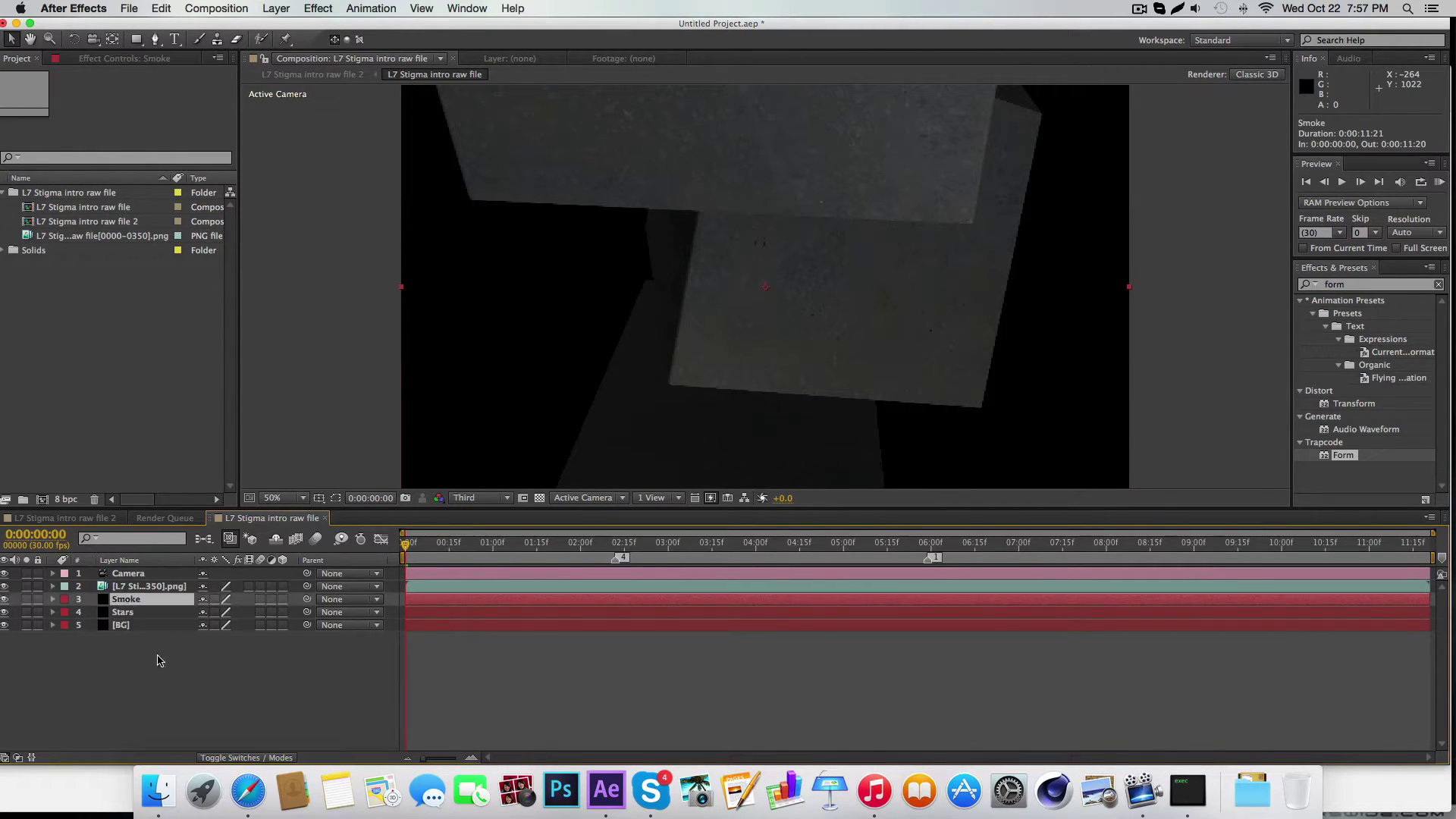
Step: Apply Trapcode Form to Stars and Trapcode Particular to Smoke, then scrub to the logo
{"action": "left_click", "coordinate": [130, 610]}
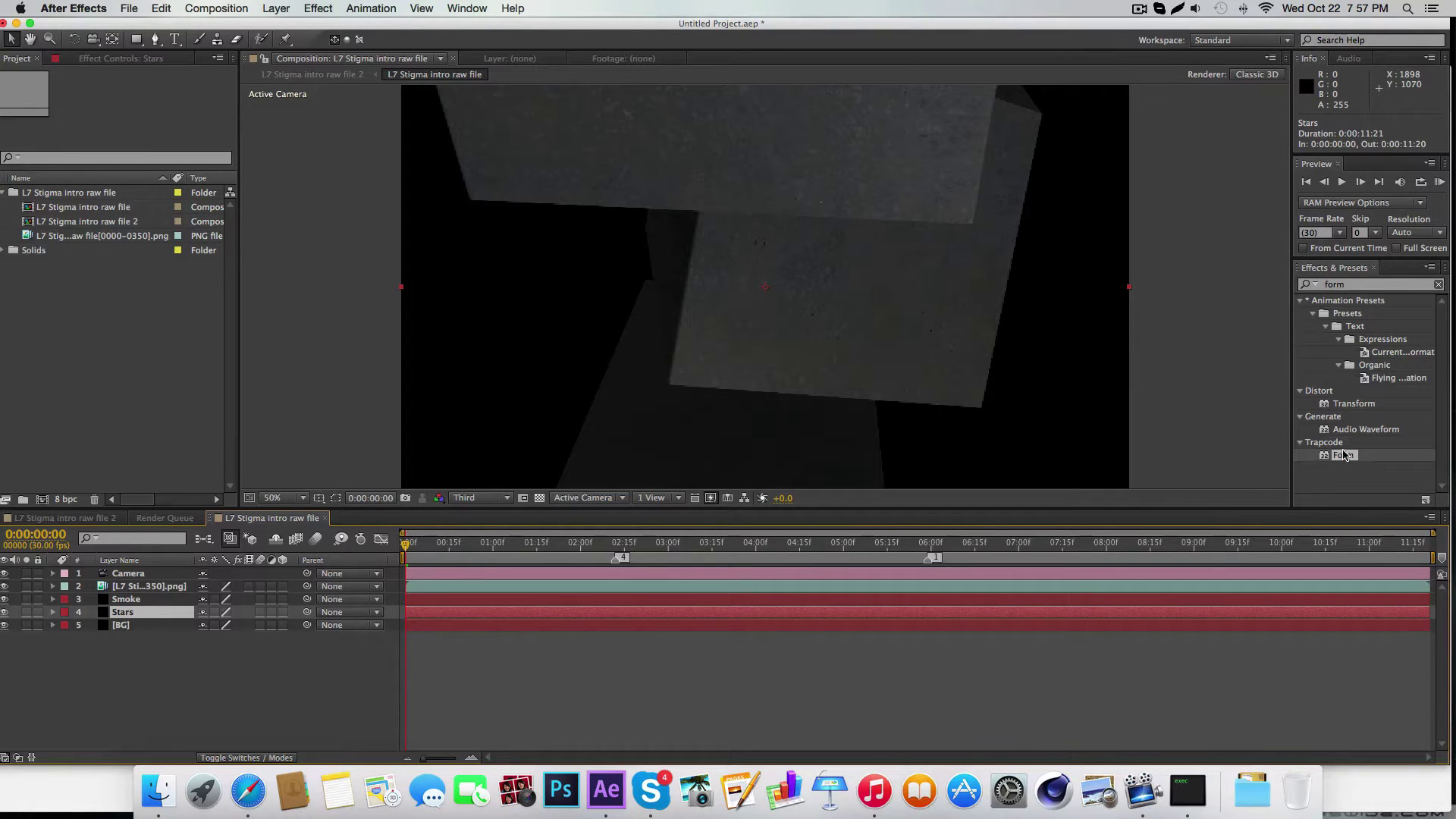
{"action": "left_click_drag", "start_coordinate": [1340, 458], "coordinate": [178, 612]}
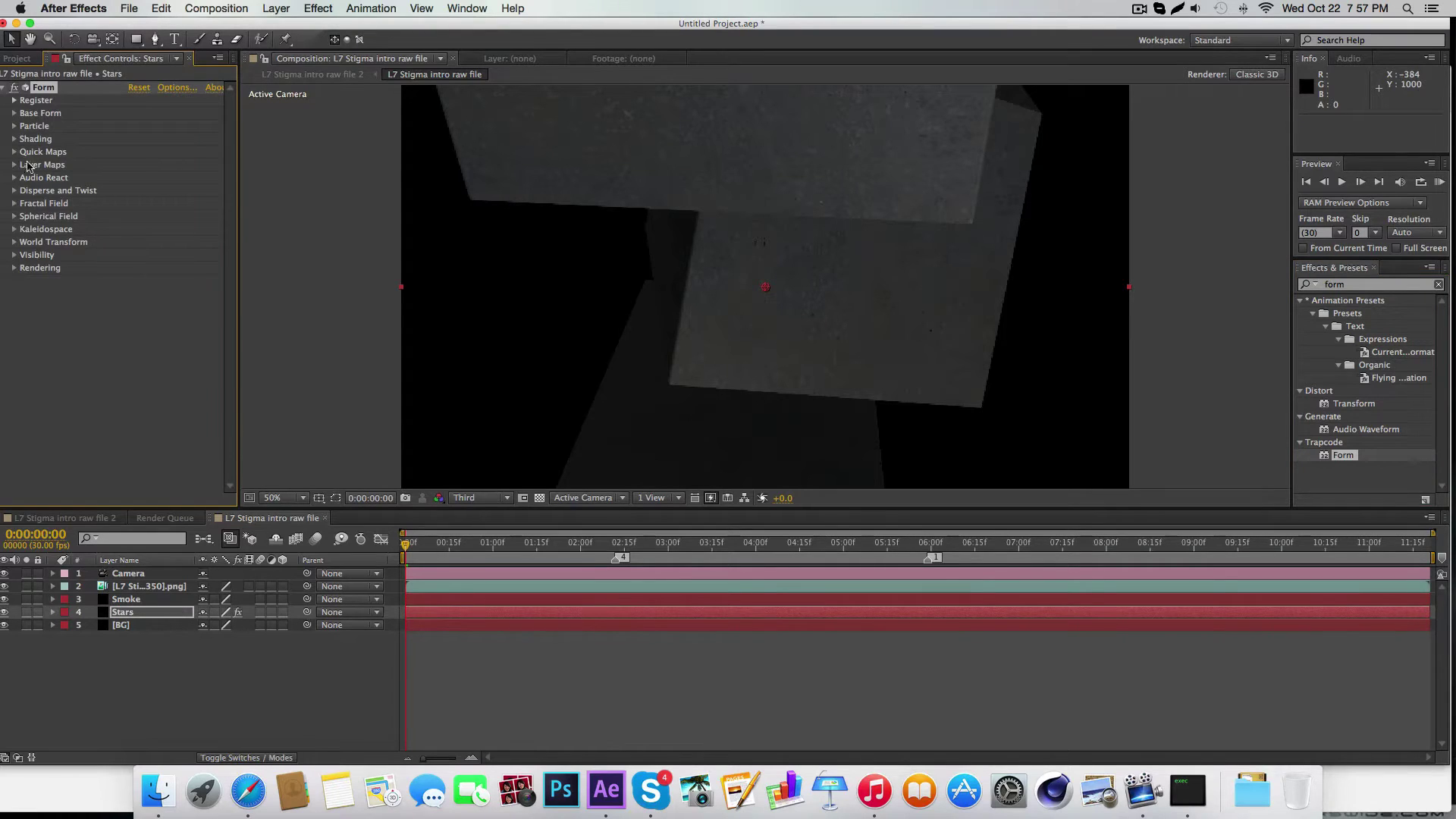
{"action": "left_click", "coordinate": [122, 596]}
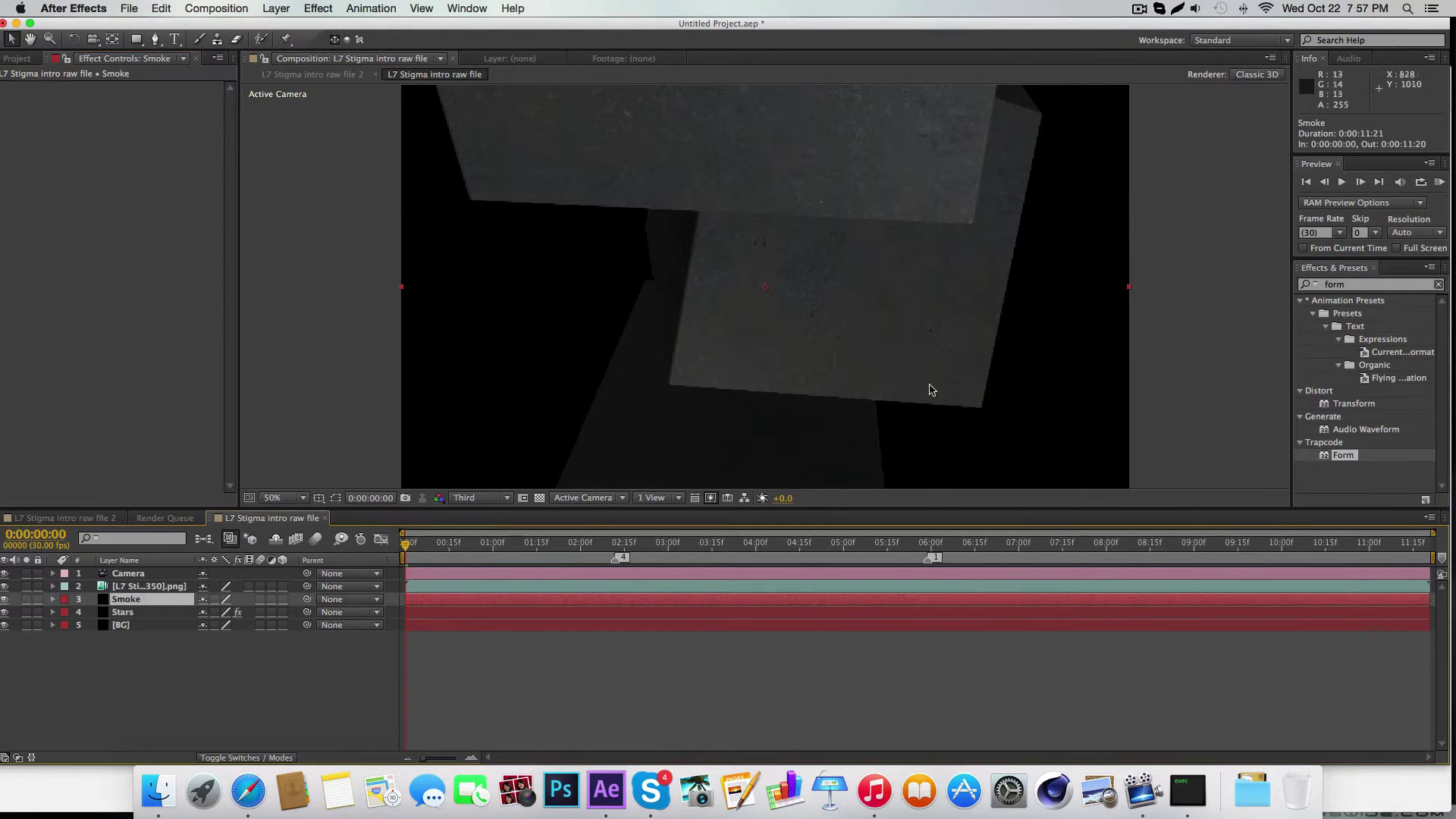
{"action": "left_click", "coordinate": [1437, 284]}
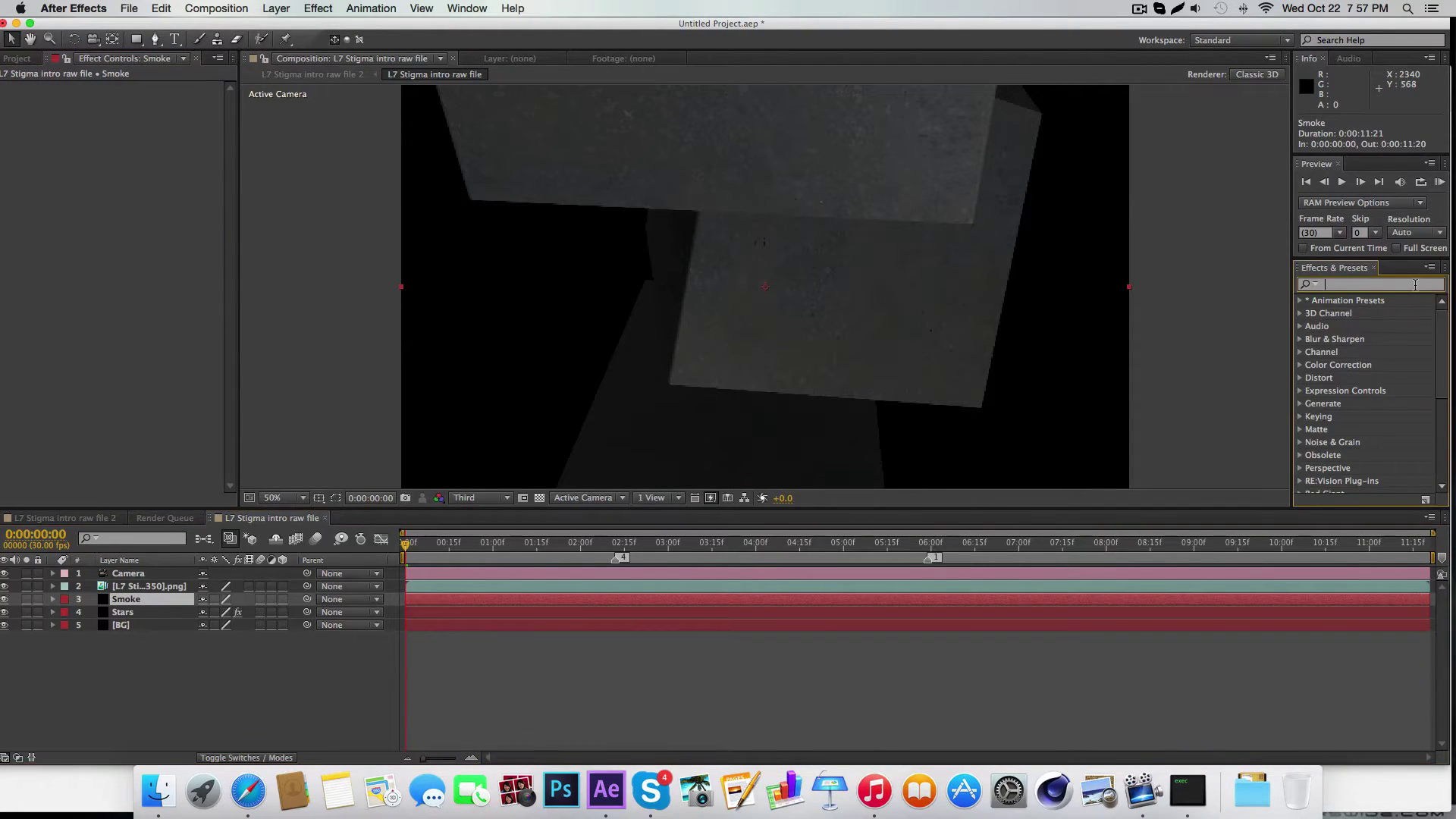
{"action": "type", "text": "particular"}
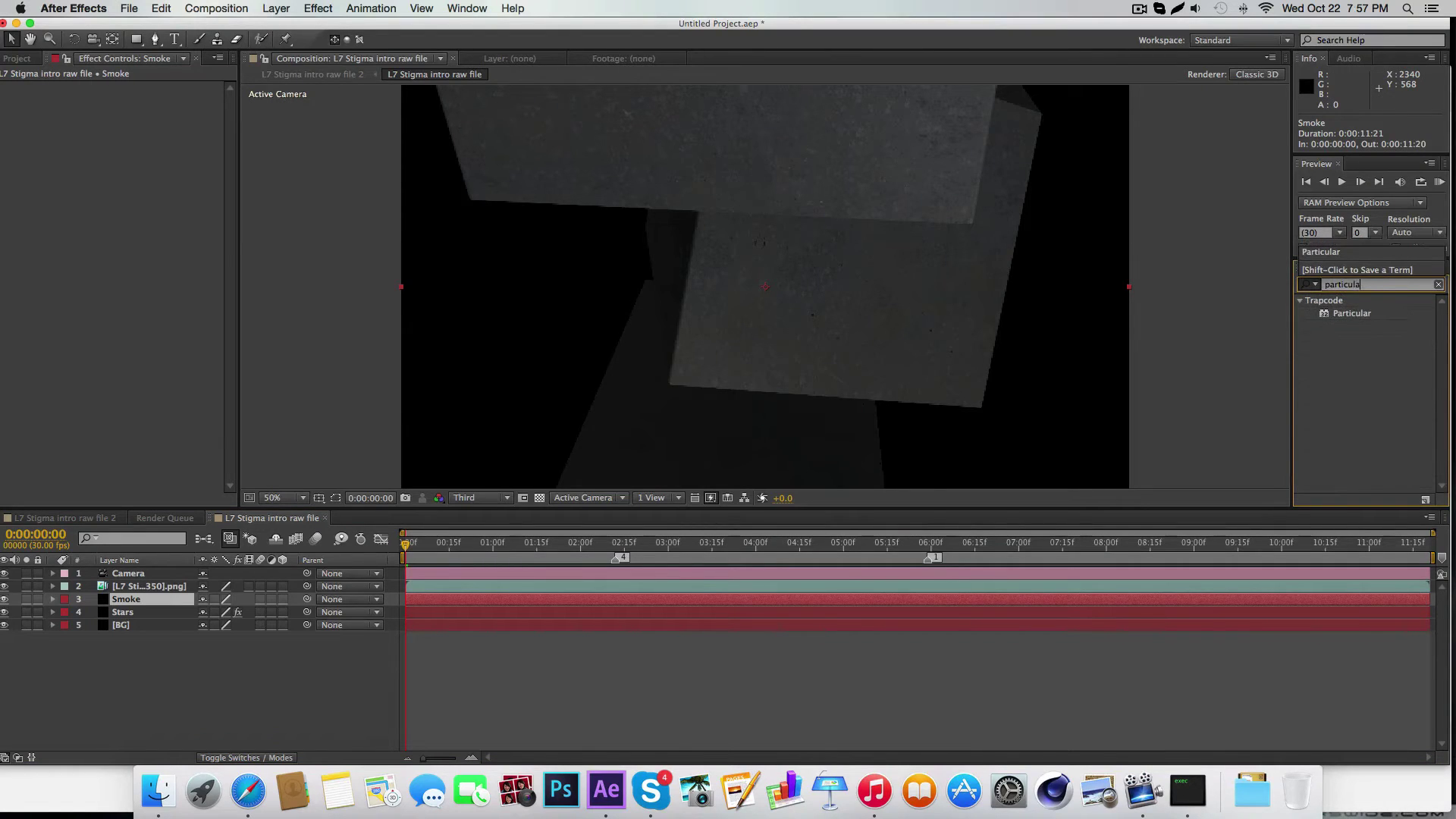
{"action": "left_click", "coordinate": [1405, 310]}
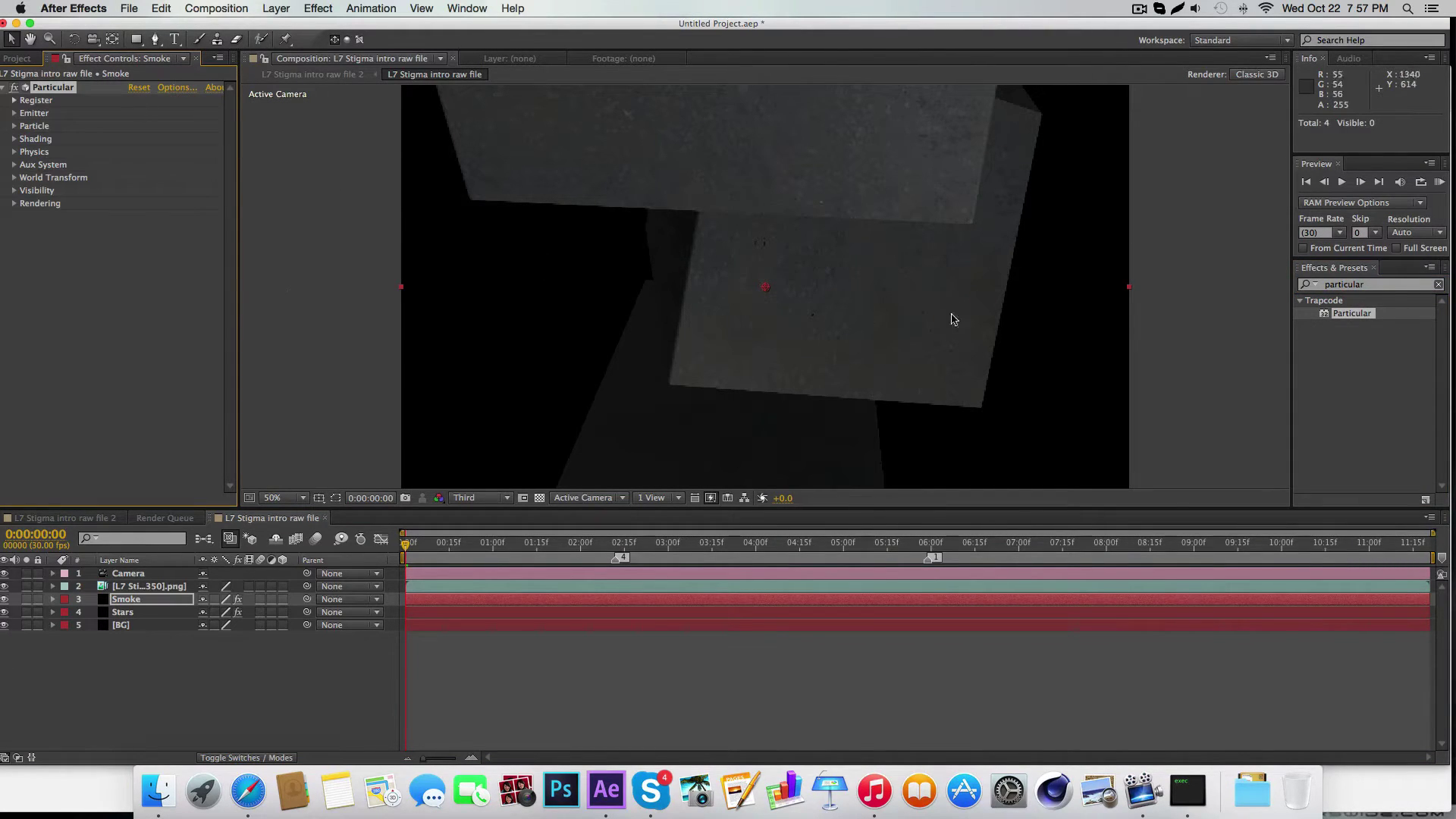
{"action": "left_click_drag", "start_coordinate": [770, 542], "coordinate": [1342, 554]}
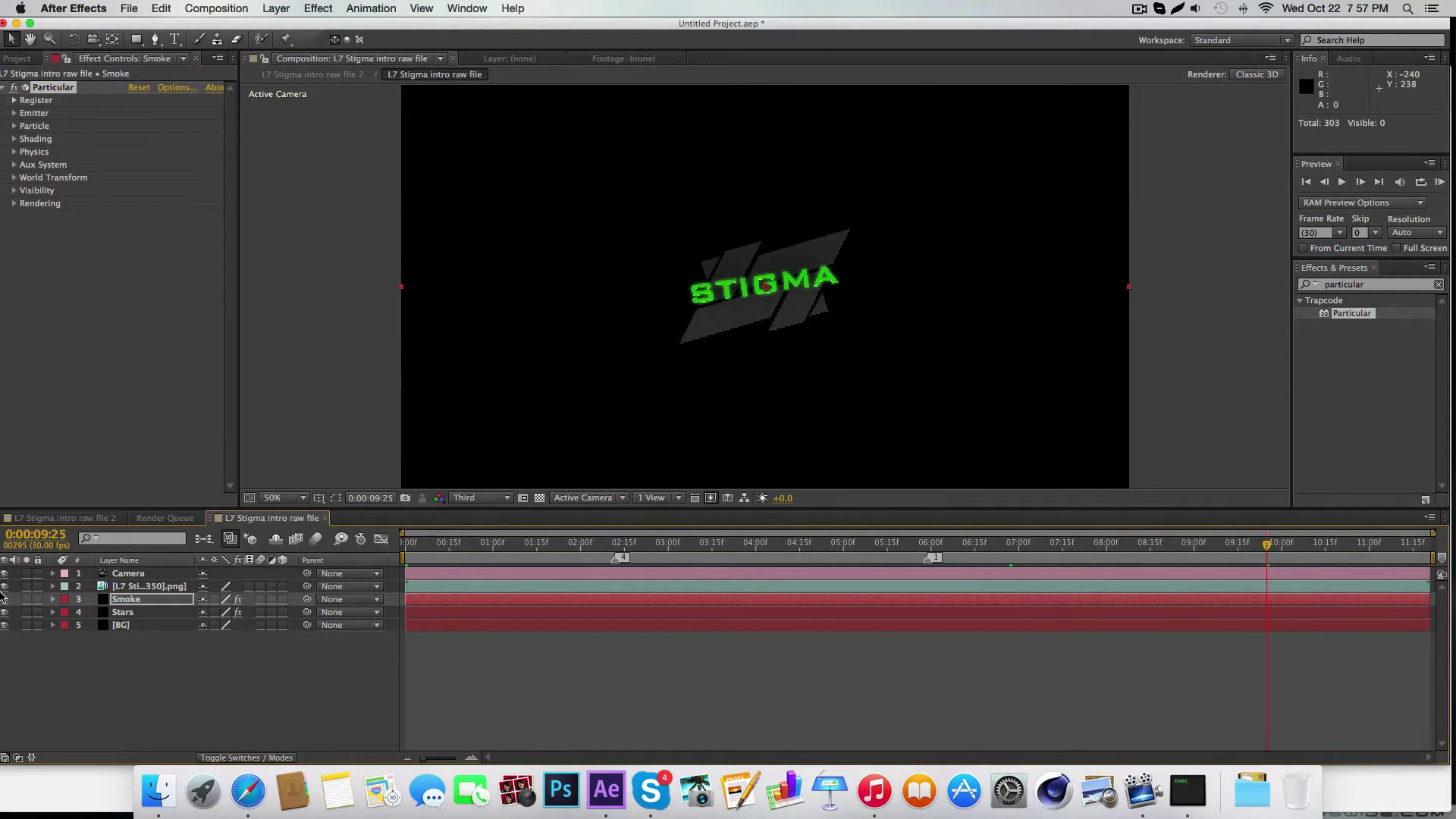
Step: Hide the Smoke layer and raise the Stars layer's Form Disperse to about 3875
{"action": "left_click", "coordinate": [187, 674]}
{"action": "left_click", "coordinate": [127, 612]}
{"action": "left_click", "coordinate": [4, 599]}
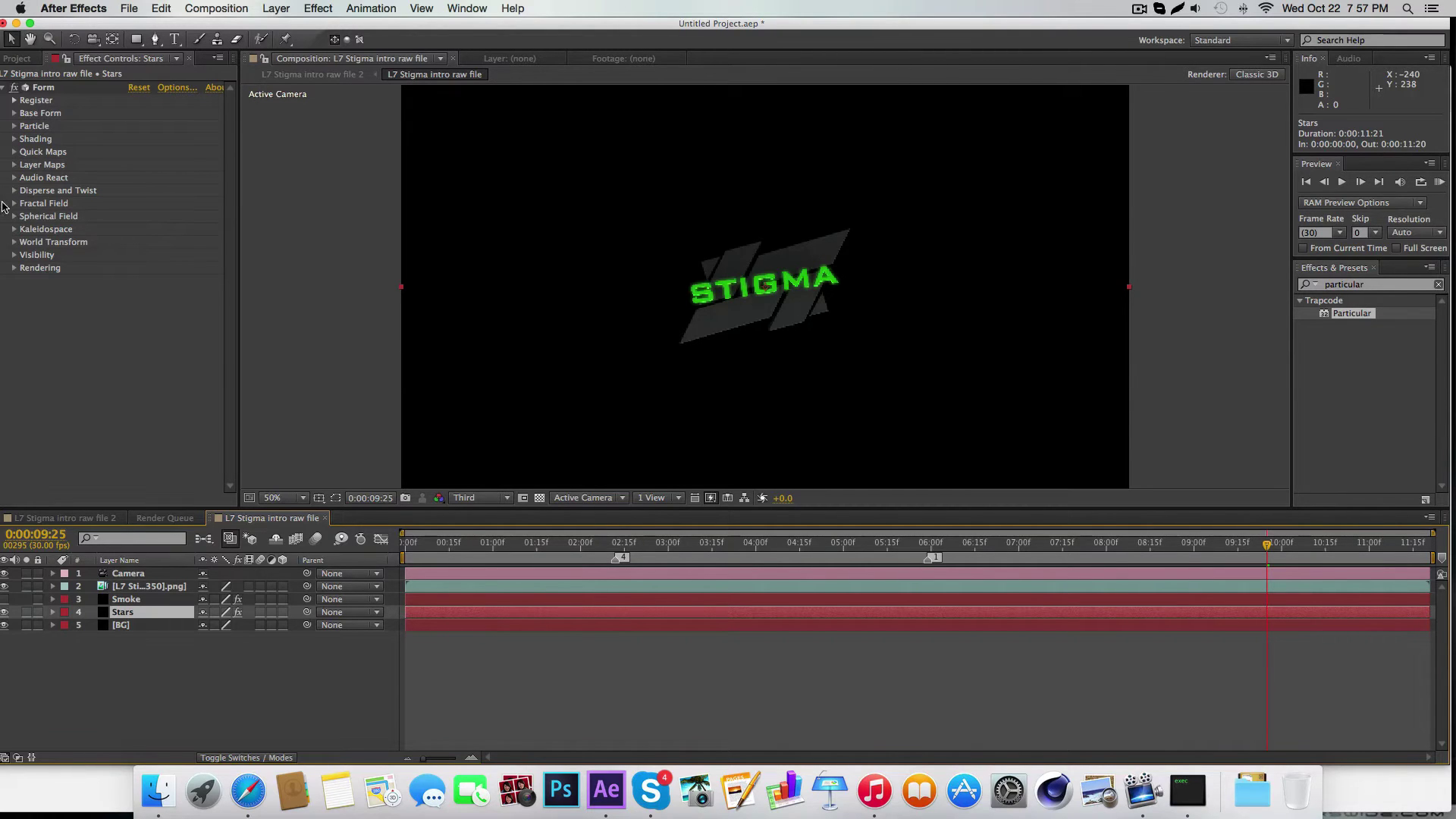
{"action": "left_click", "coordinate": [14, 191]}
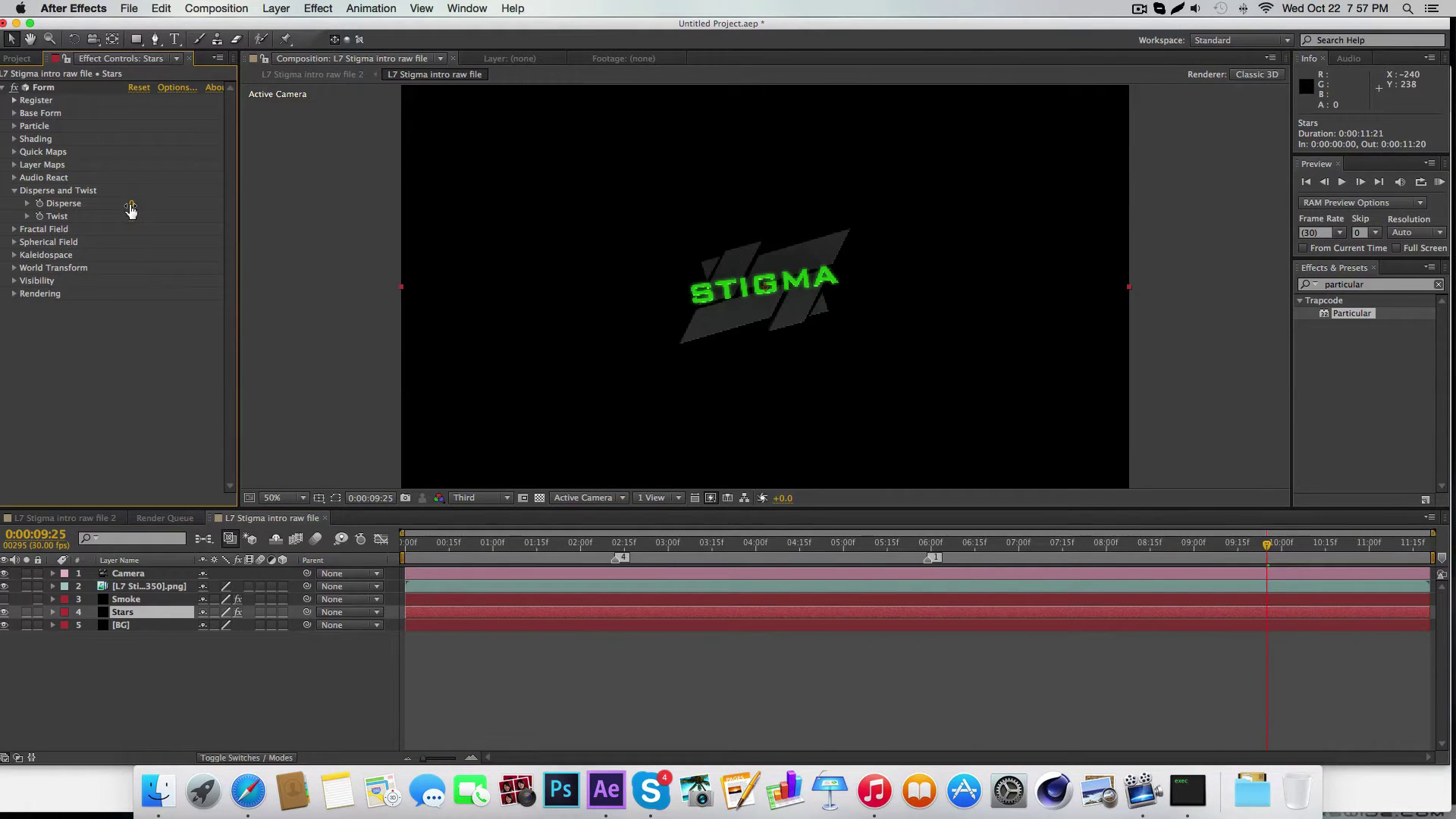
{"action": "left_click_drag", "start_coordinate": [130, 205], "coordinate": [897, 88]}
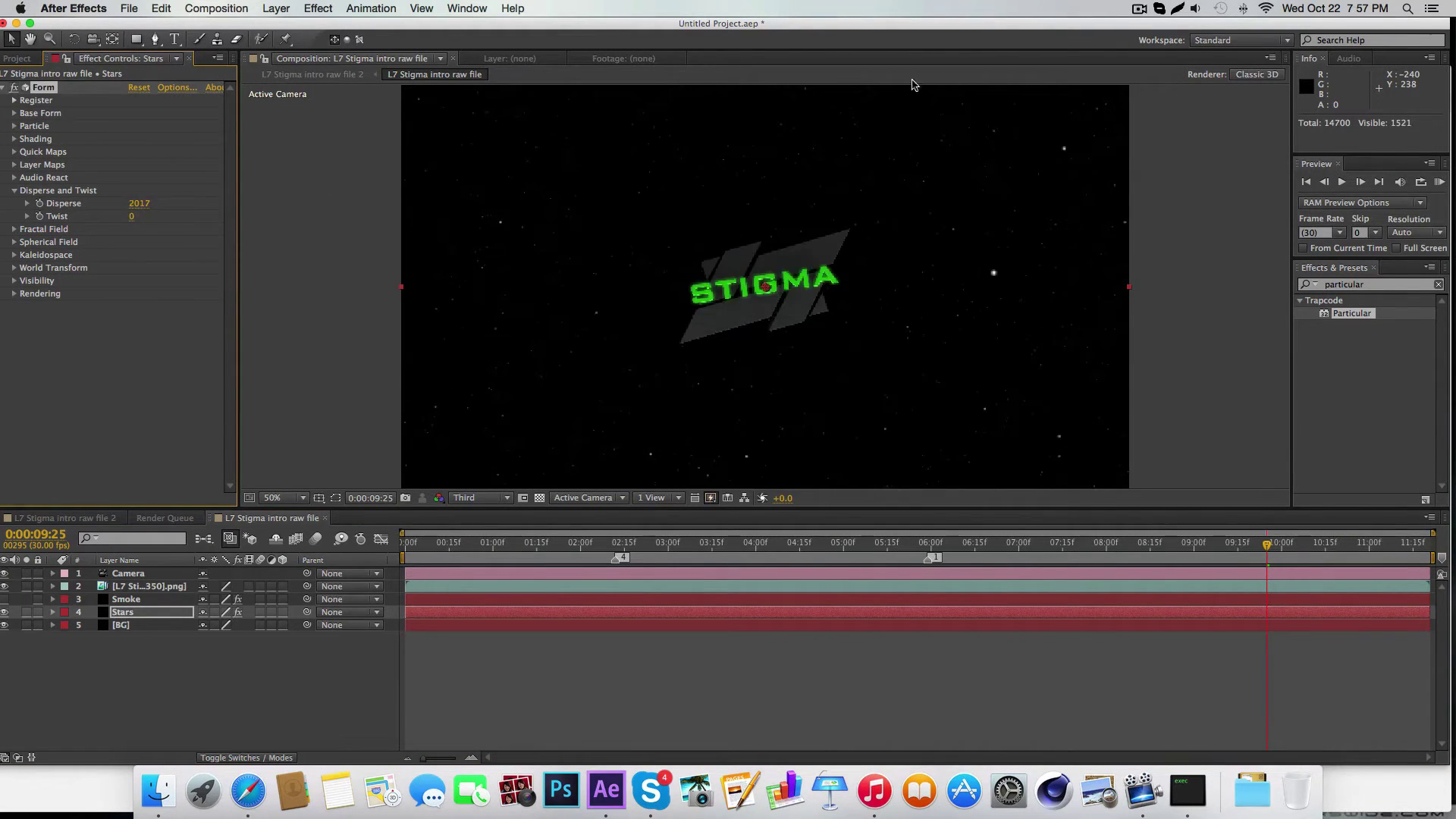
{"action": "left_click_drag", "start_coordinate": [135, 204], "coordinate": [1453, 121]}
Step: Set Form's particle Size to 5 and push Disperse up to 9127
{"action": "left_click", "coordinate": [16, 113]}
{"action": "left_click", "coordinate": [15, 113]}
{"action": "left_click", "coordinate": [15, 126]}
{"action": "left_click", "coordinate": [132, 190]}
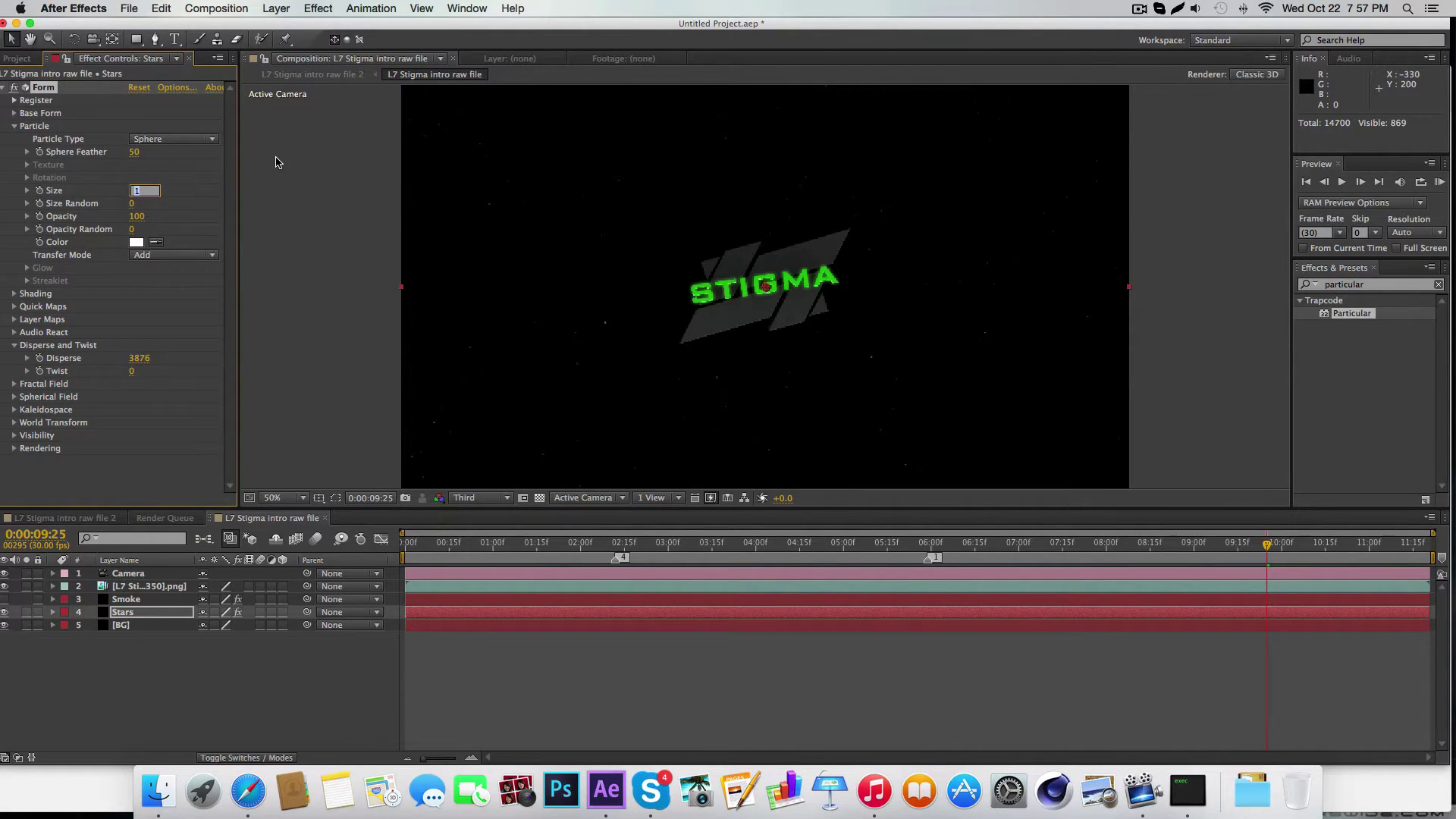
{"action": "key", "text": "Return"}
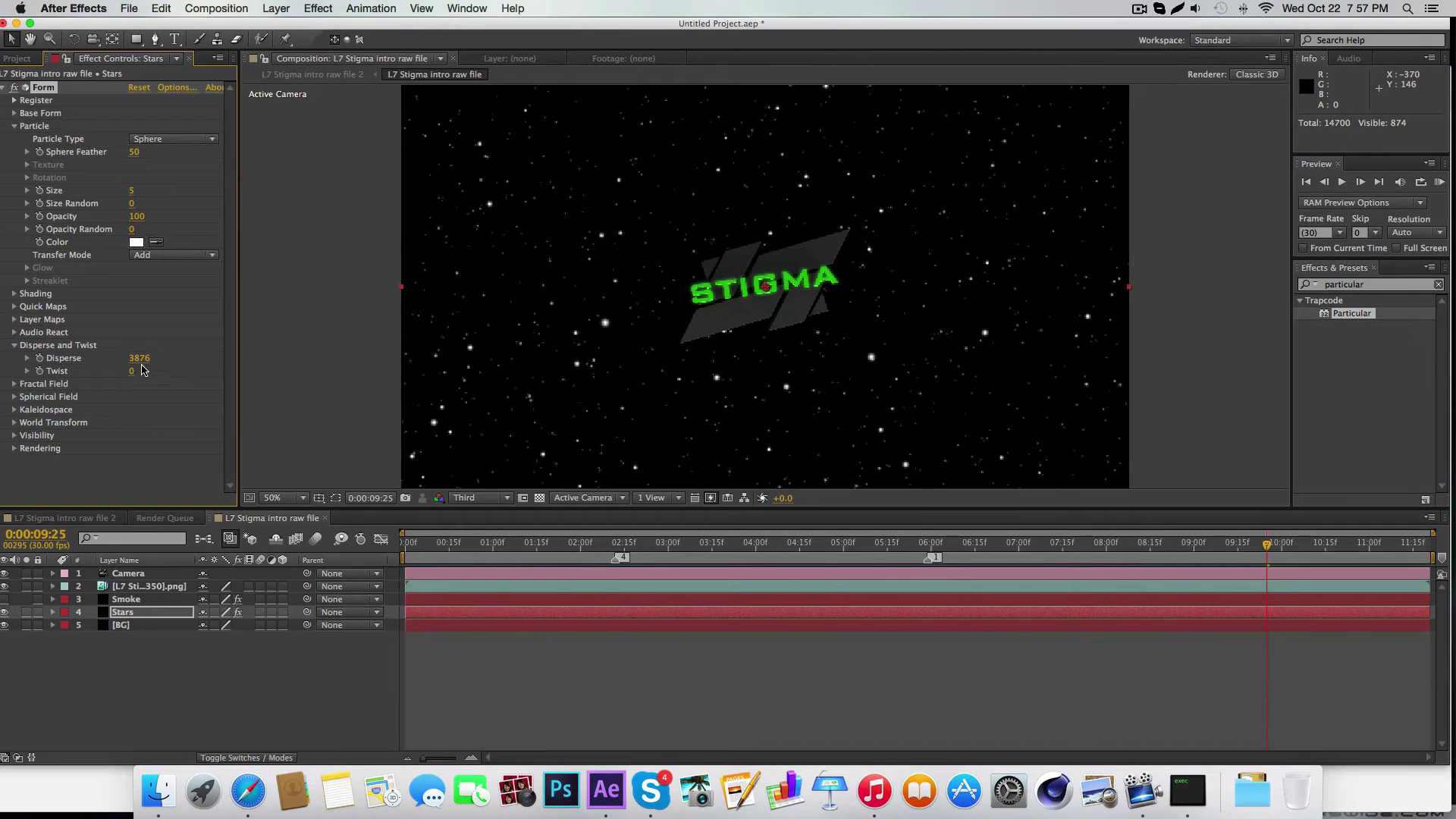
{"action": "left_click_drag", "start_coordinate": [138, 360], "coordinate": [430, 328]}
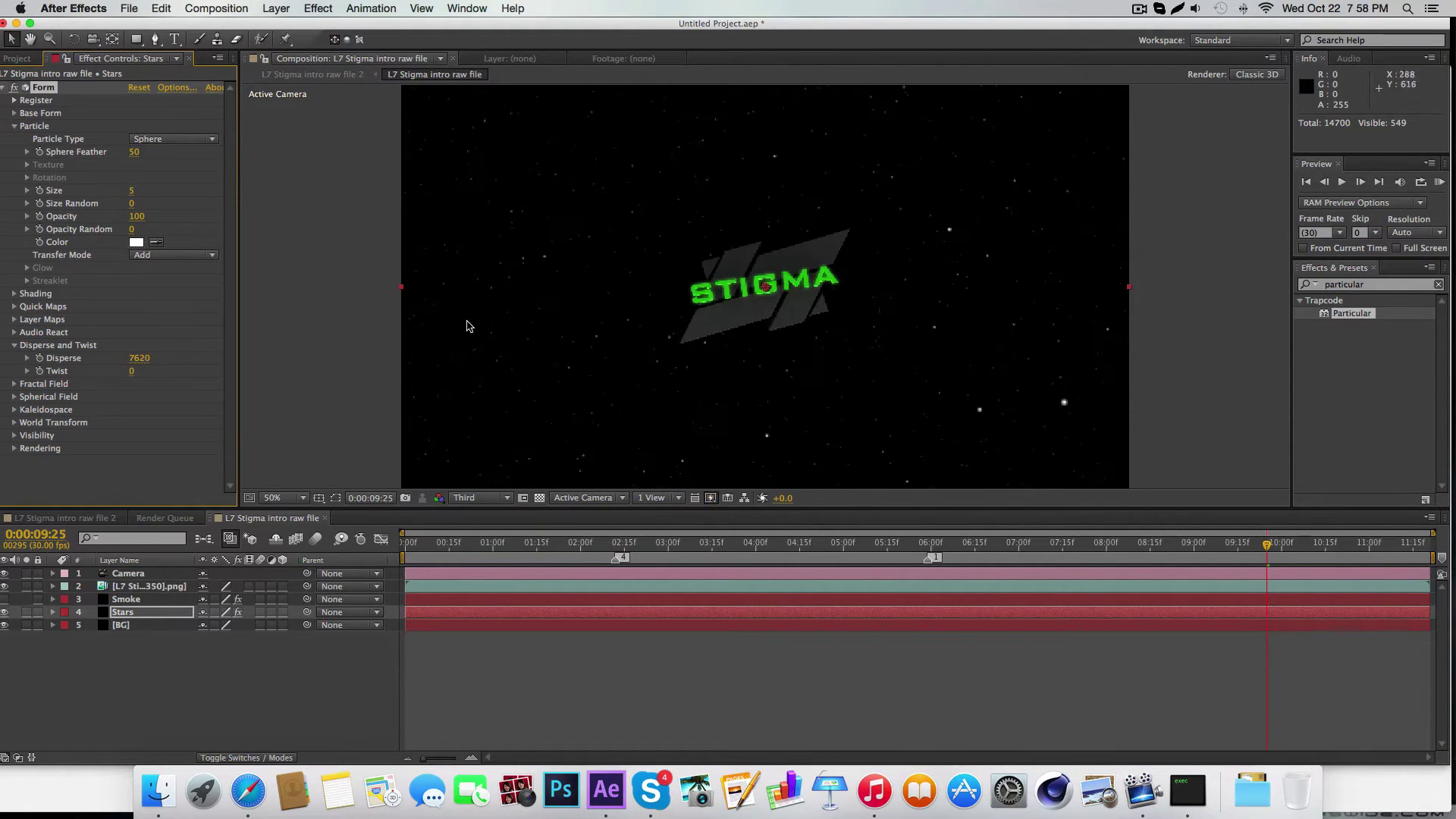
{"action": "left_click", "coordinate": [112, 379]}
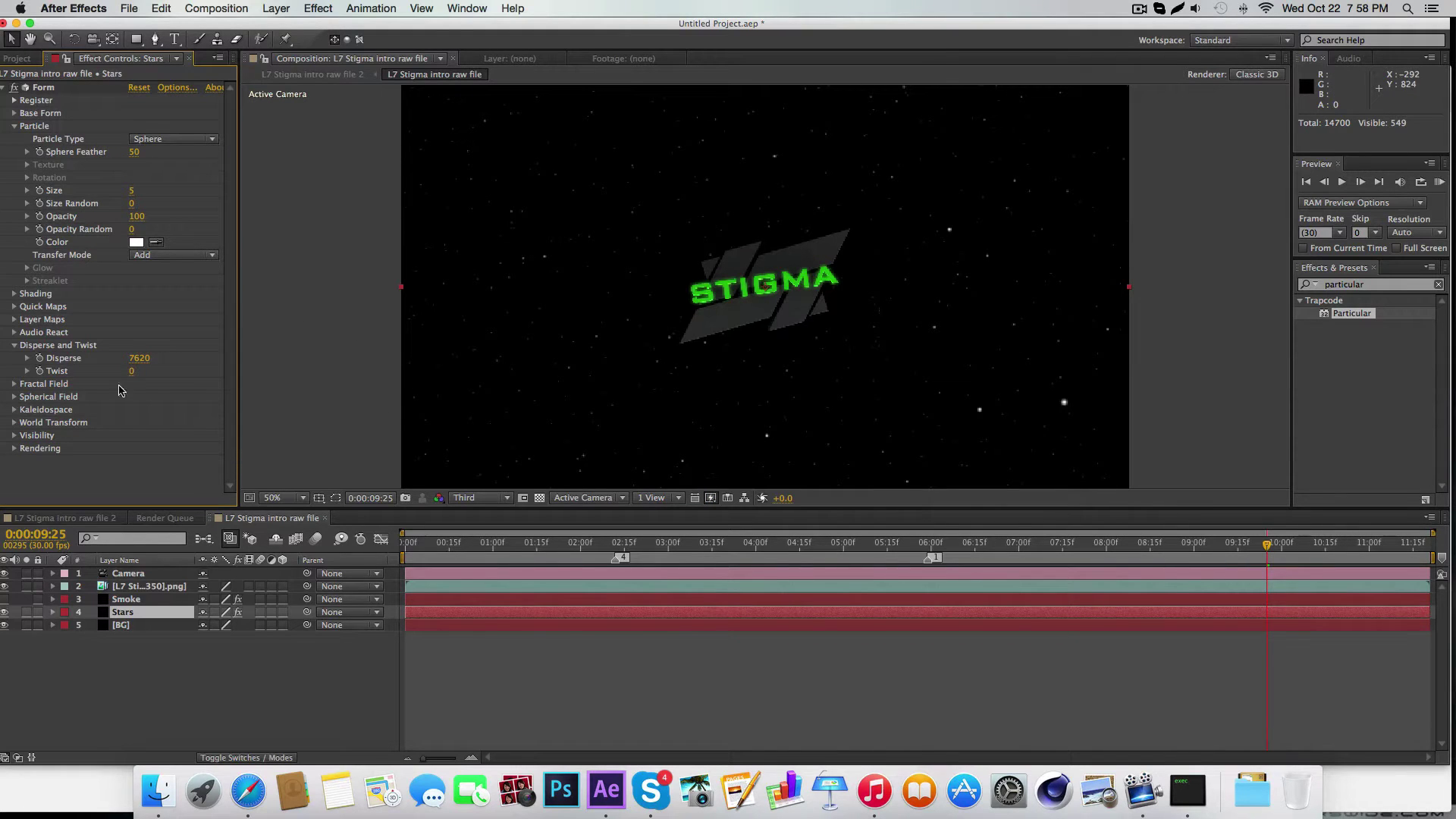
{"action": "left_click_drag", "start_coordinate": [138, 359], "coordinate": [1281, 376]}
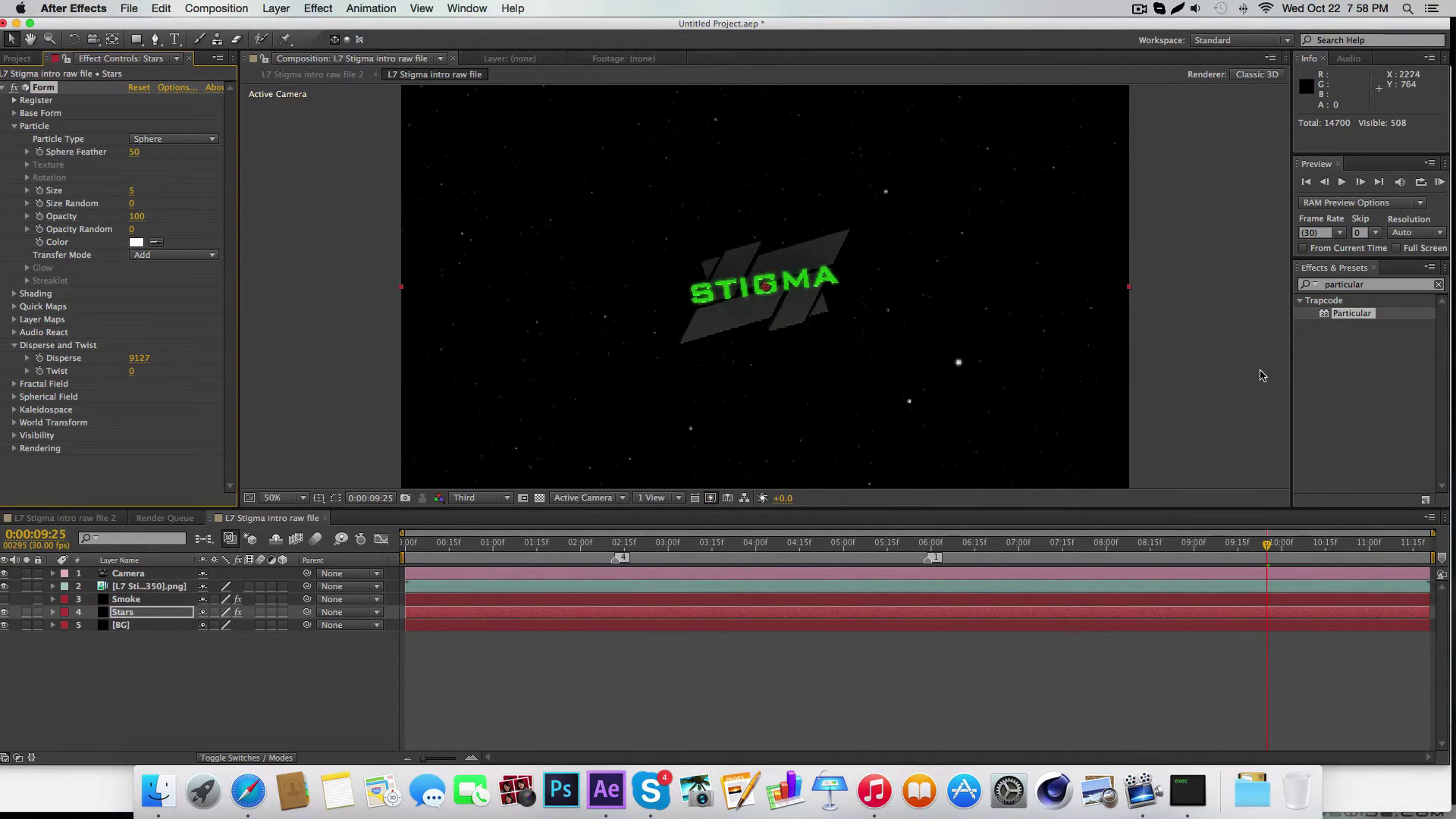
{"action": "left_click", "coordinate": [265, 661]}
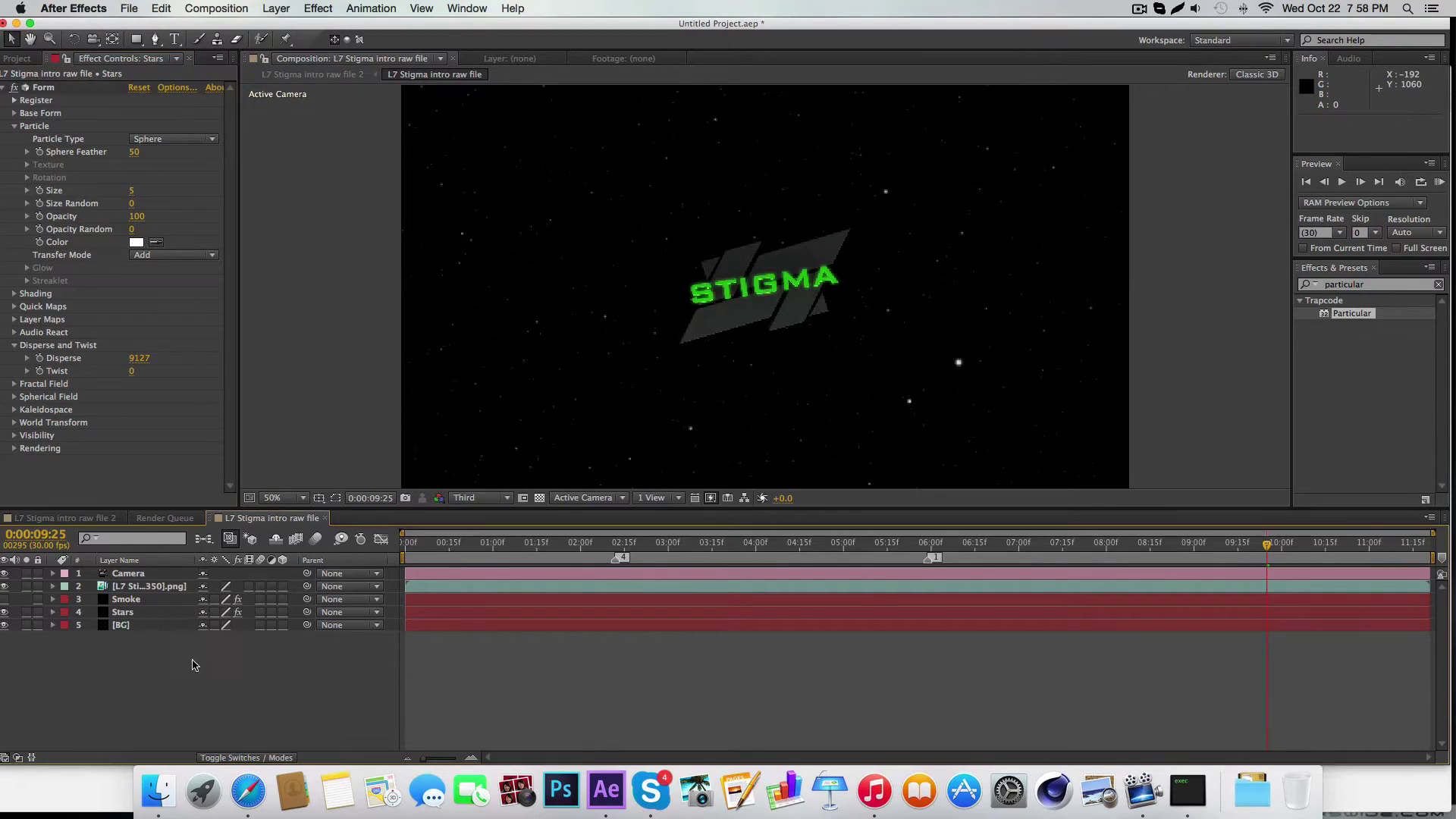
Step: Make Particular's emitter a Box at 70 particles/sec and widen it along X
{"action": "left_click", "coordinate": [126, 599]}
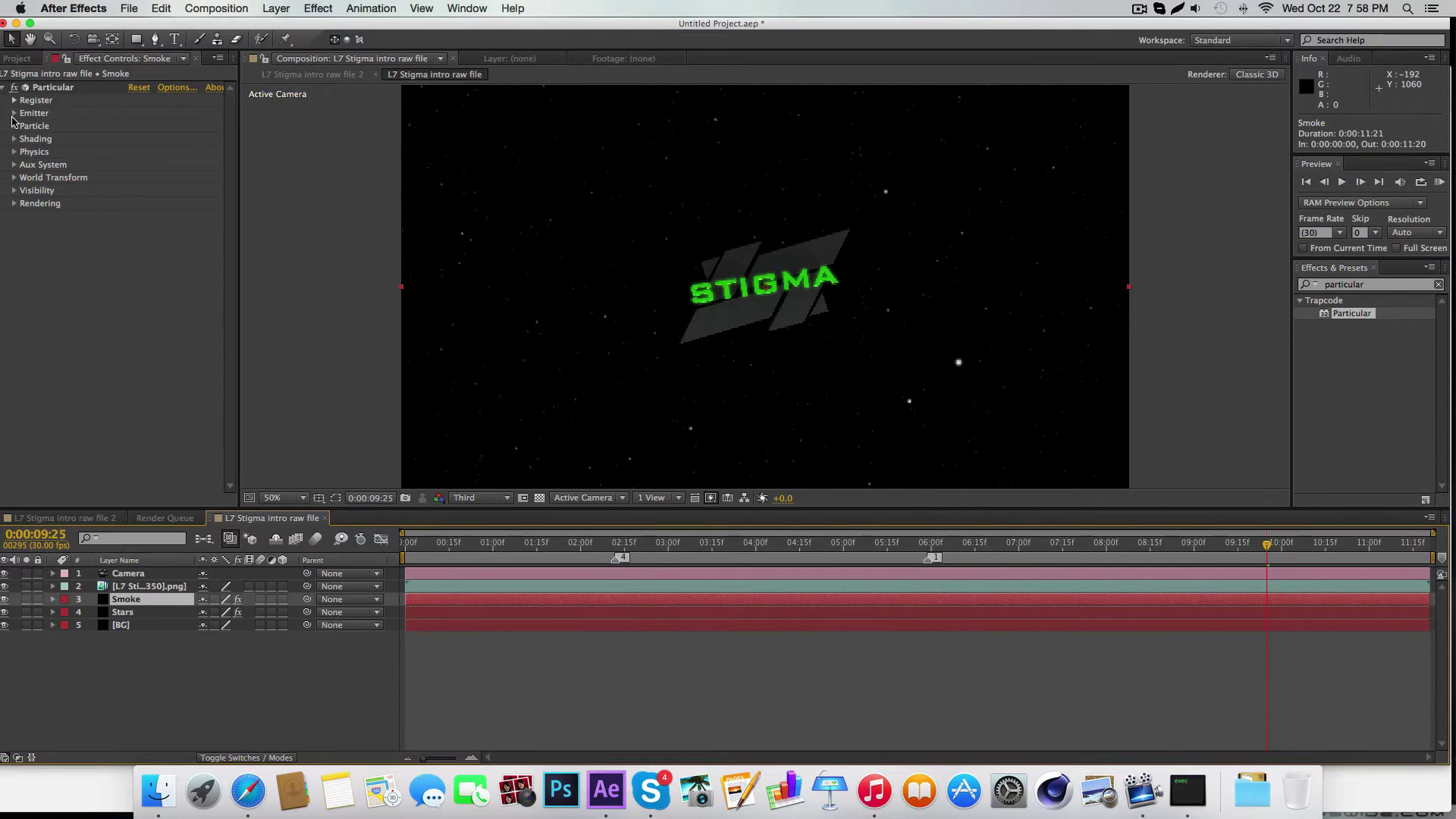
{"action": "left_click", "coordinate": [14, 112]}
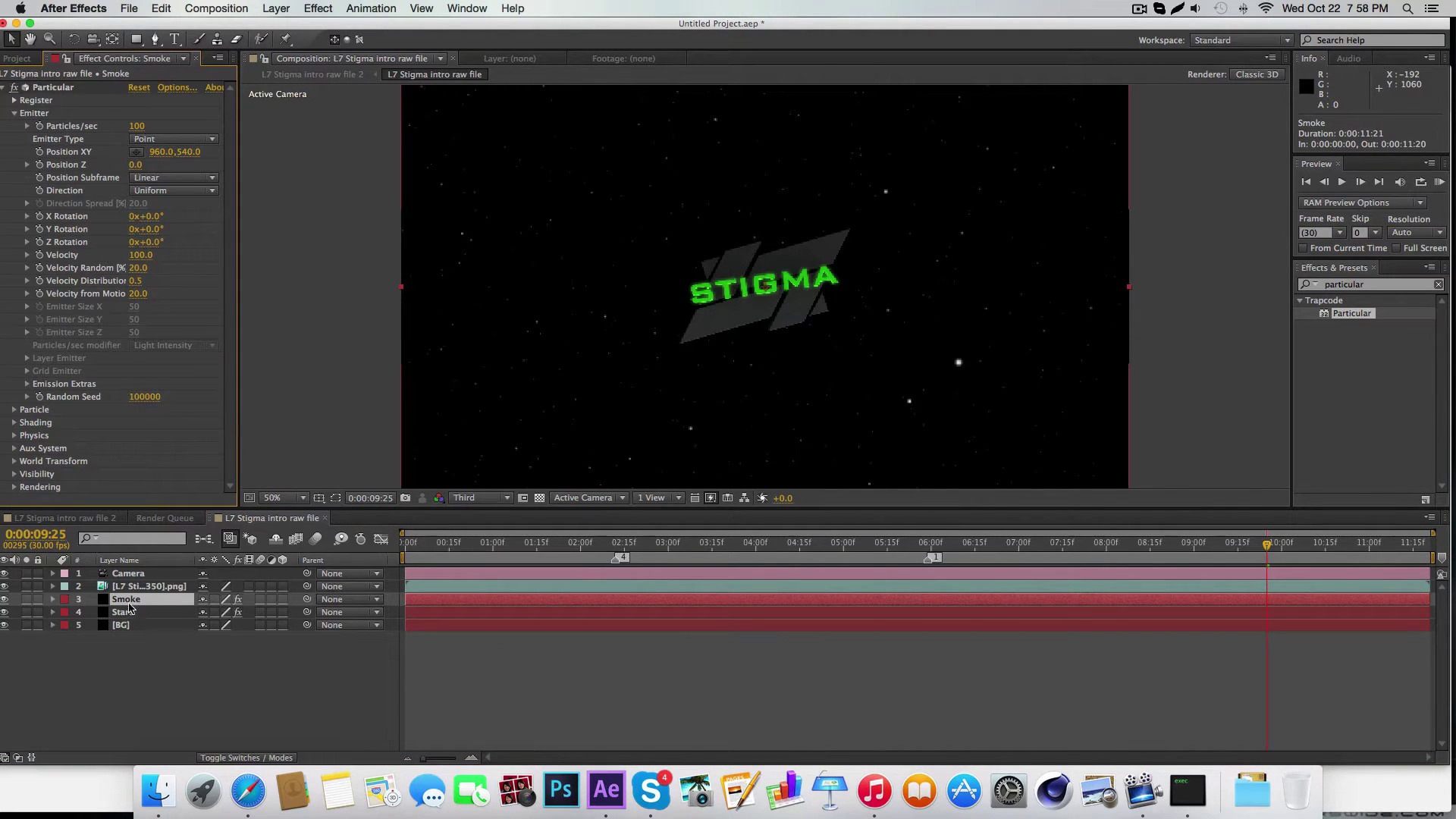
{"action": "left_click", "coordinate": [137, 127]}
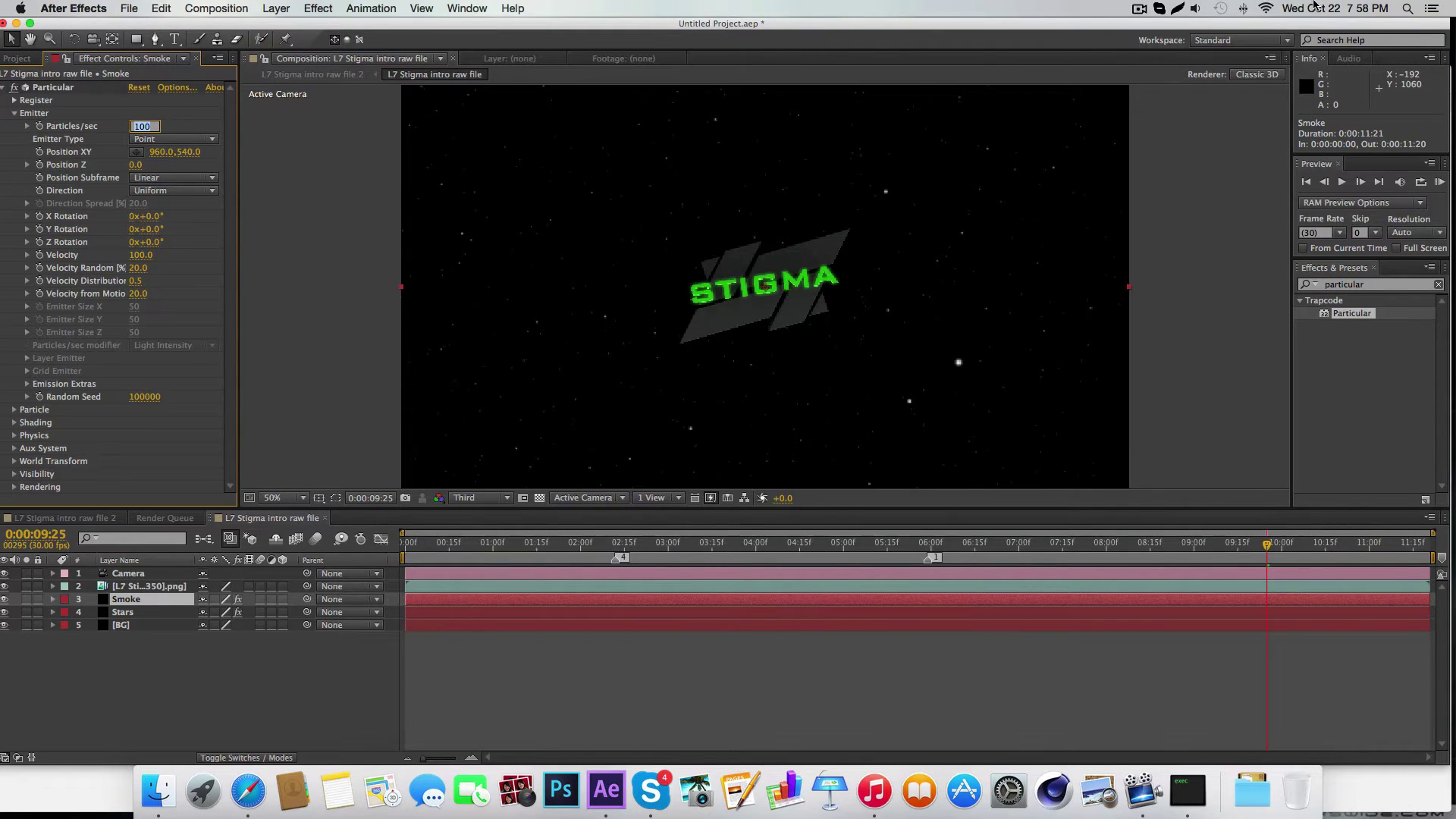
{"action": "key", "text": "Return"}
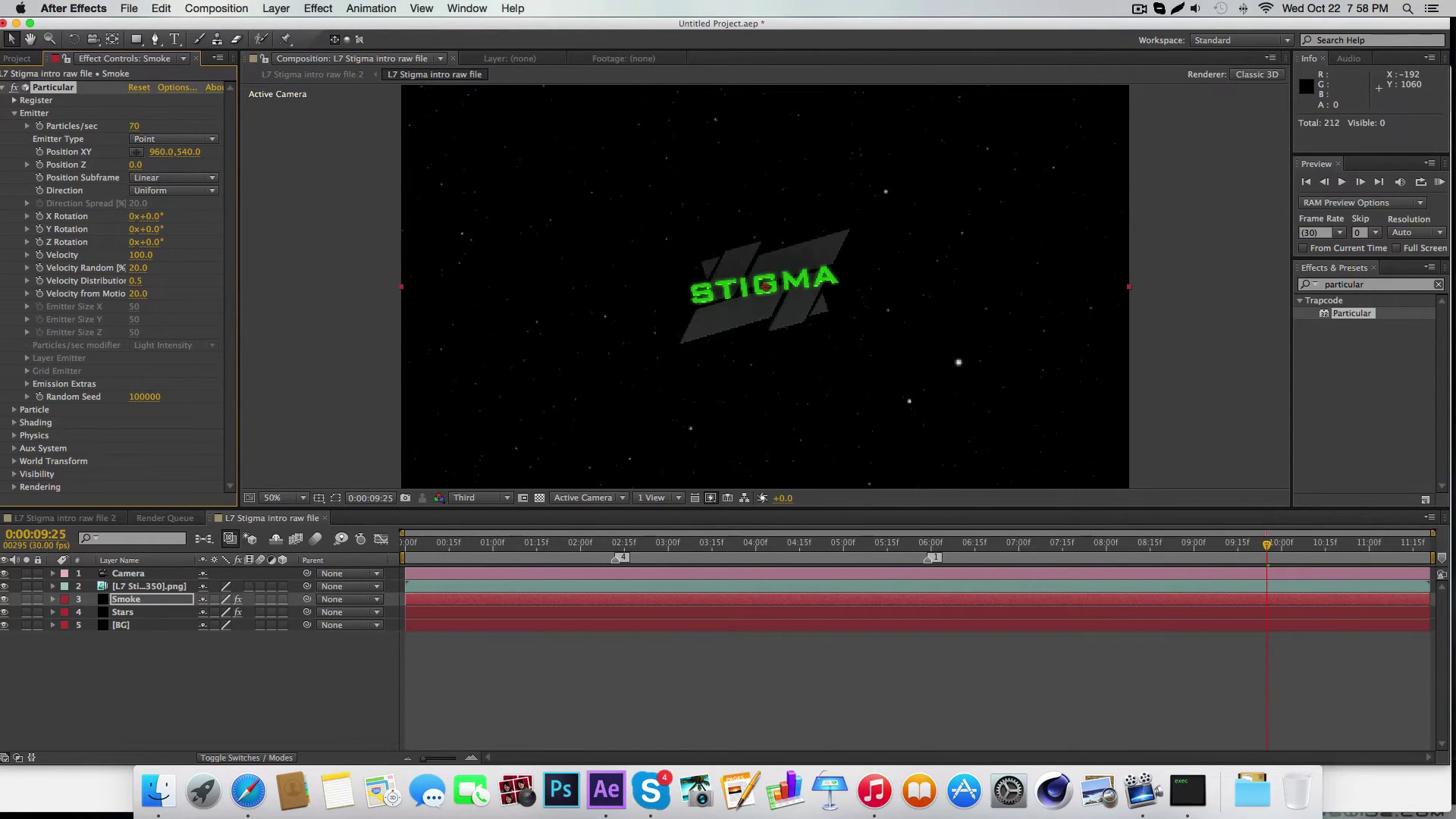
{"action": "left_click", "coordinate": [164, 139]}
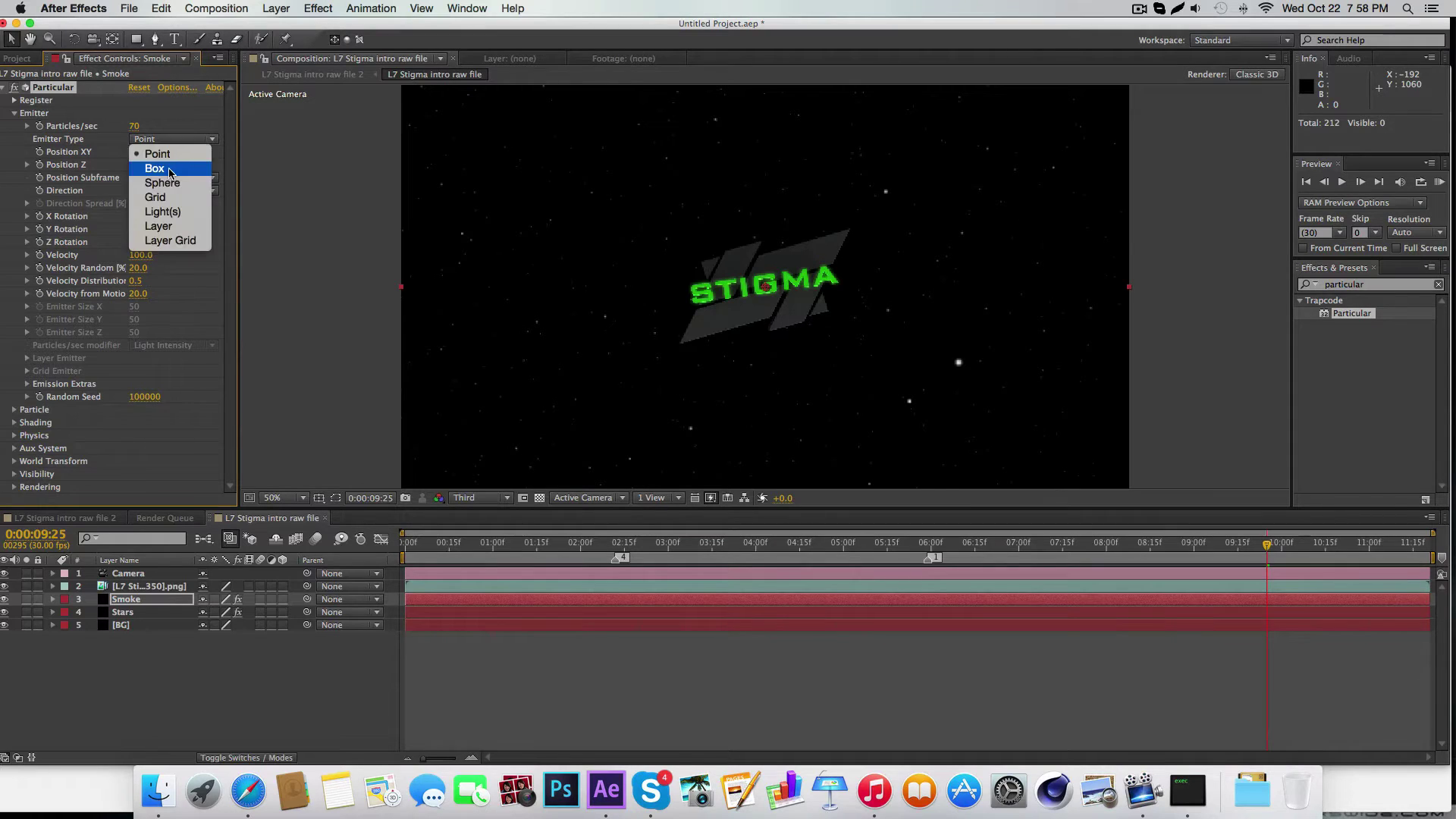
{"action": "left_click", "coordinate": [170, 172]}
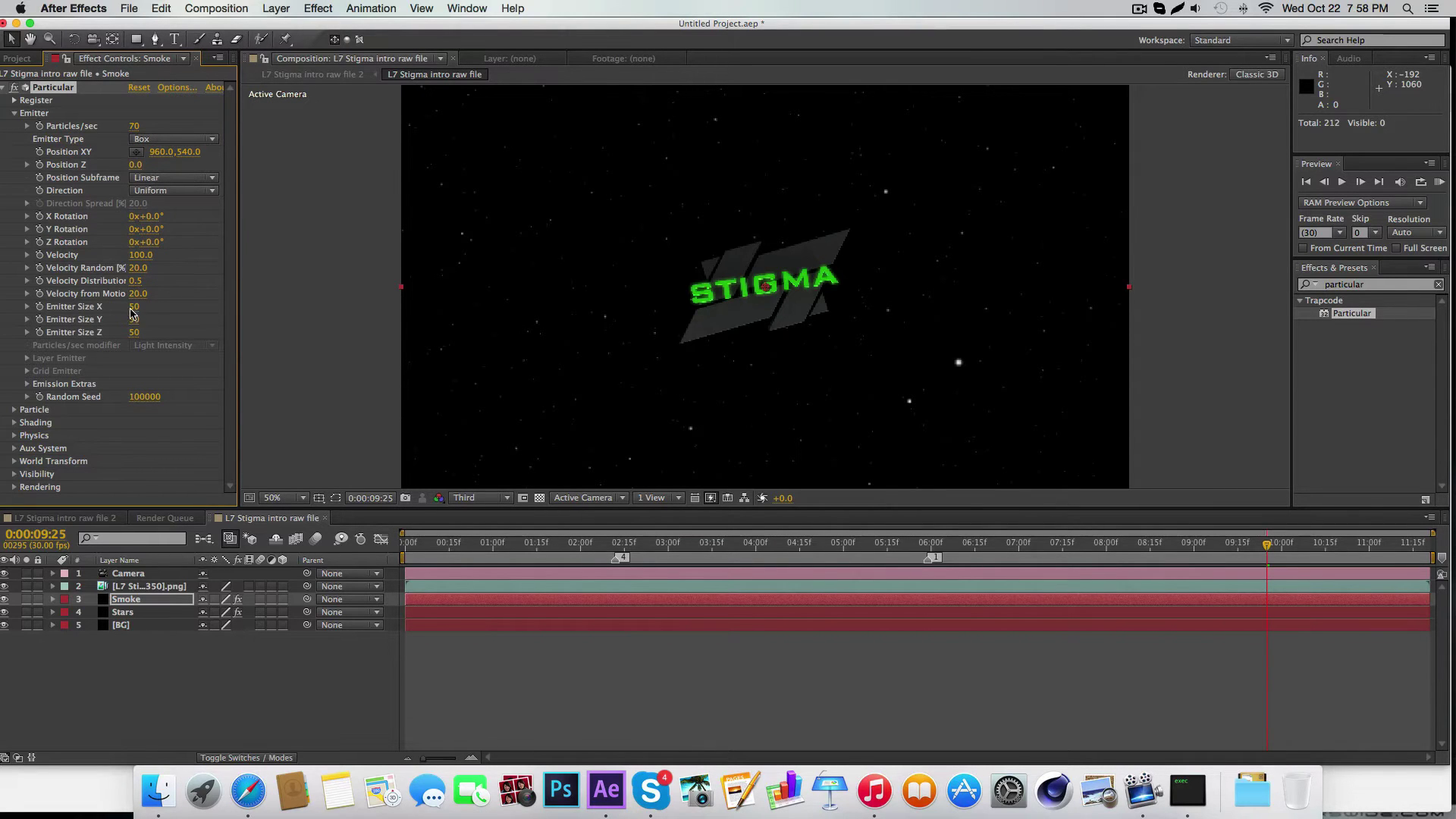
{"action": "left_click_drag", "start_coordinate": [136, 314], "coordinate": [348, 309]}
Step: Hide Stars, return to the start, and enlarge the emitter to height 3783, depth 1993
{"action": "left_click", "coordinate": [4, 613]}
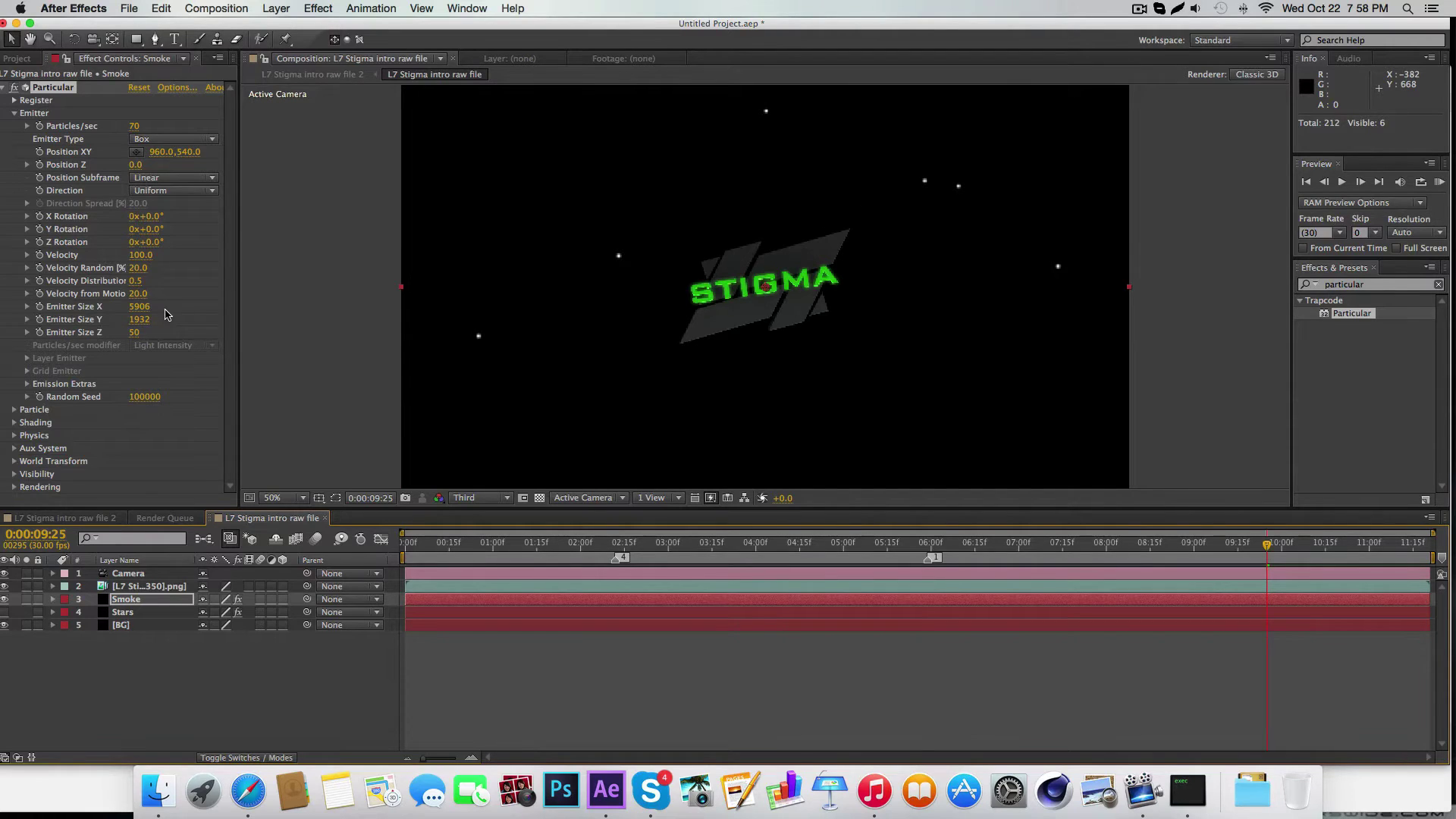
{"action": "left_click", "coordinate": [732, 544]}
{"action": "left_click_drag", "start_coordinate": [704, 546], "coordinate": [415, 544]}
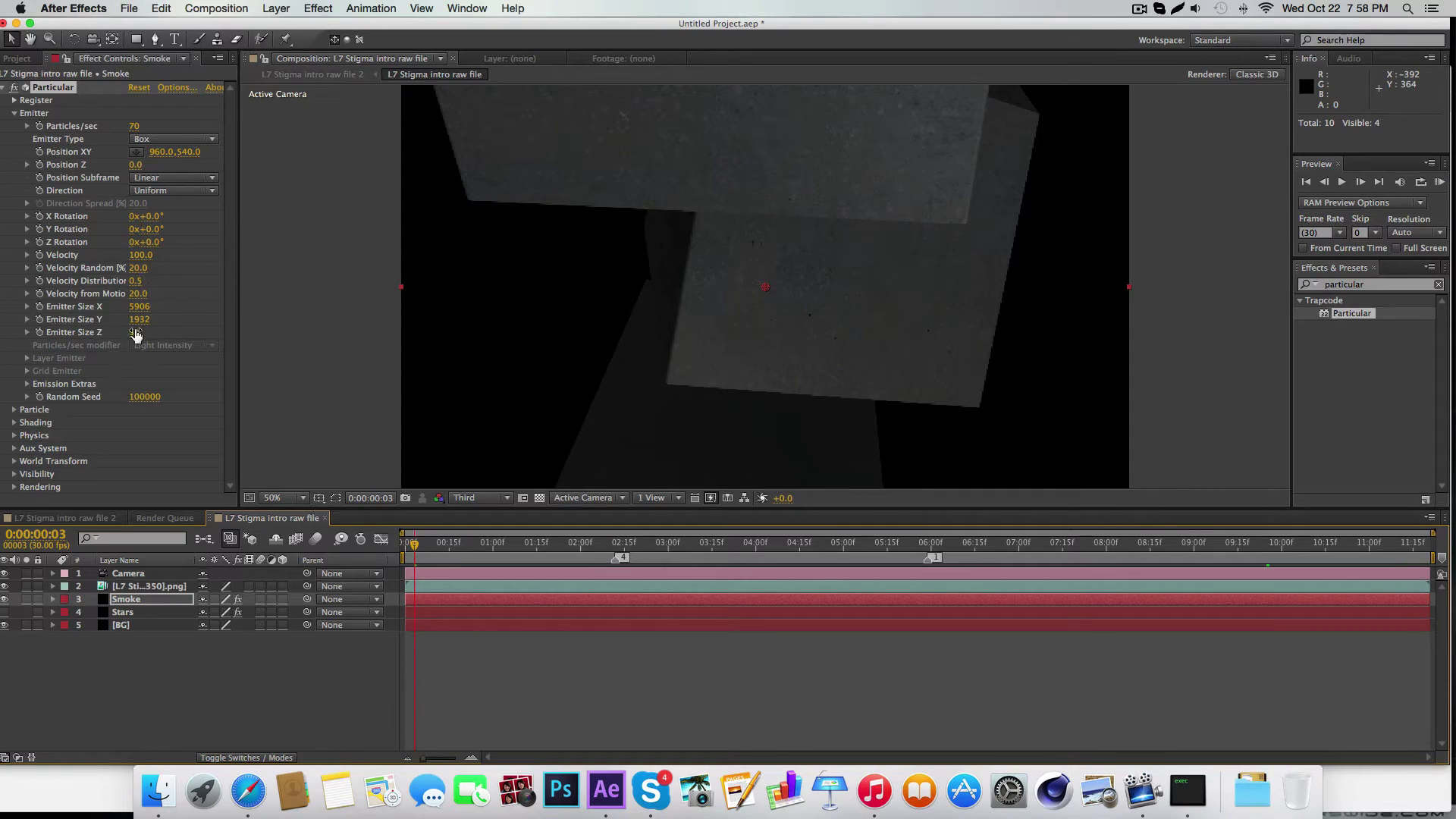
{"action": "left_click_drag", "start_coordinate": [137, 333], "coordinate": [148, 333]}
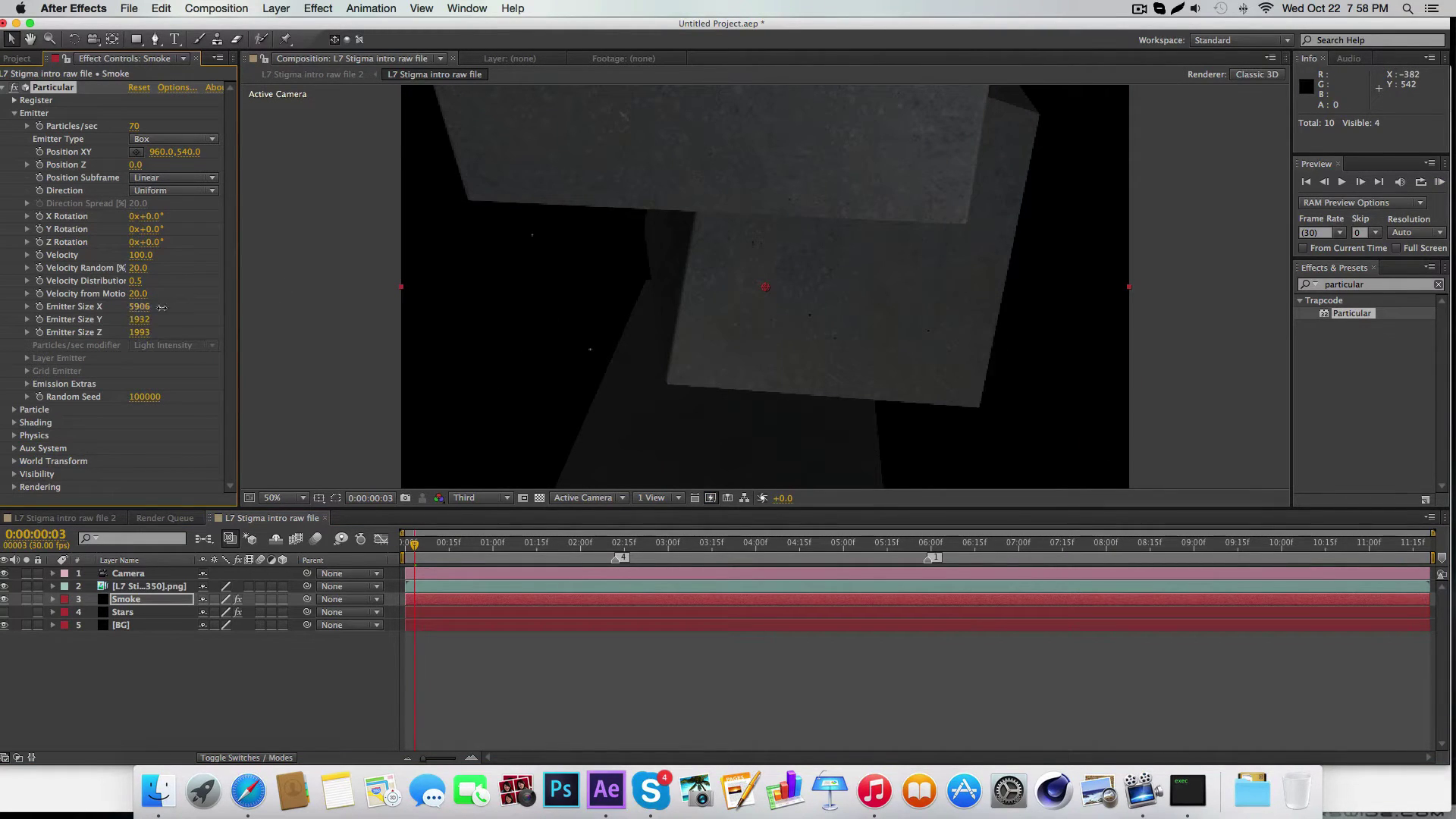
{"action": "left_click_drag", "start_coordinate": [190, 307], "coordinate": [251, 307]}
{"action": "left_click_drag", "start_coordinate": [139, 319], "coordinate": [1452, 322]}
{"action": "left_click_drag", "start_coordinate": [139, 319], "coordinate": [144, 320]}
Step: Set 80 particles per second, Pre Run 100, and emitter depth 2072
{"action": "left_click", "coordinate": [139, 126]}
{"action": "type", "text": "80"}
{"action": "key", "text": "Return"}
{"action": "left_click_drag", "start_coordinate": [453, 543], "coordinate": [1135, 552]}
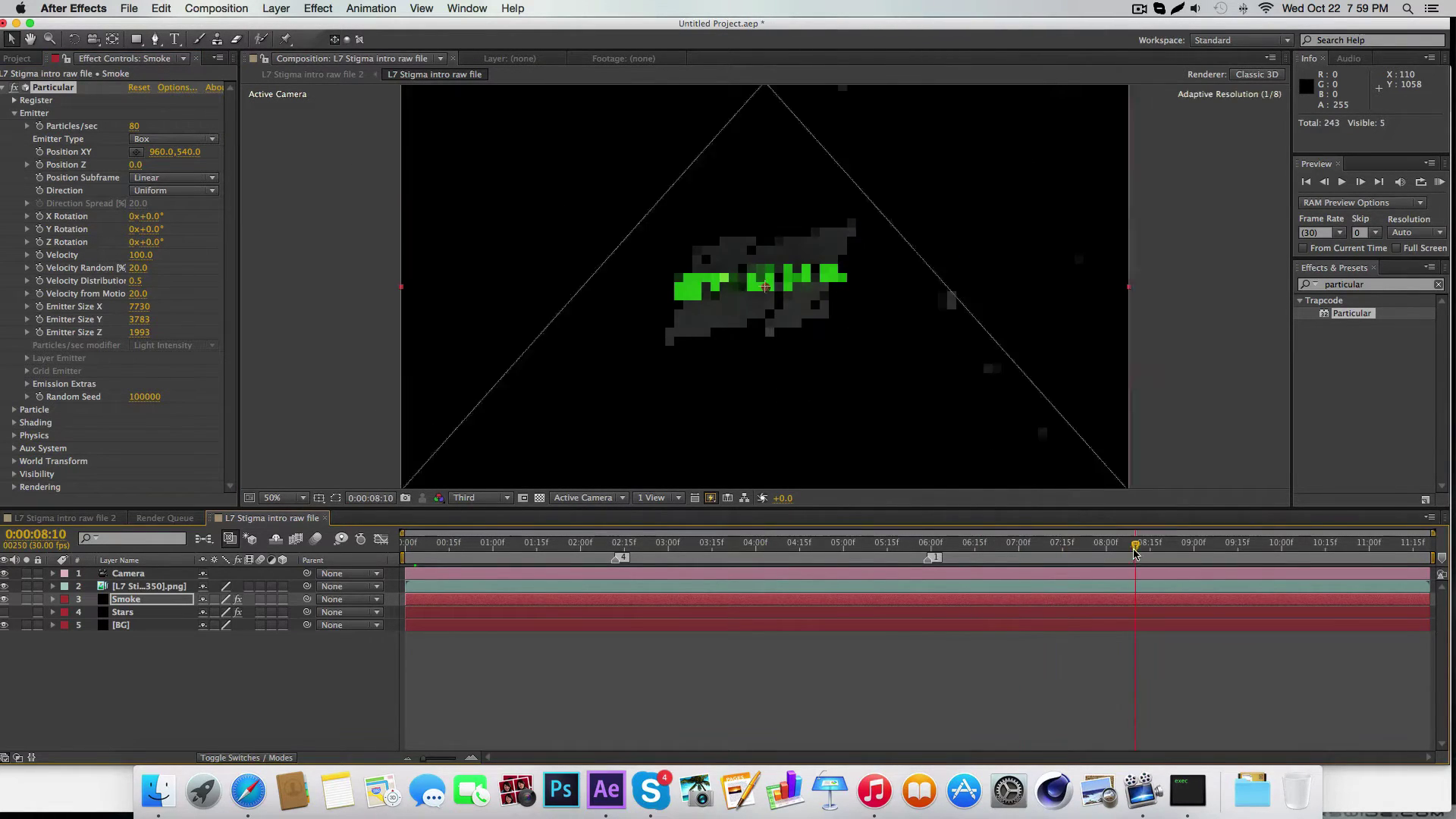
{"action": "left_click", "coordinate": [28, 384]}
{"action": "left_click_drag", "start_coordinate": [132, 400], "coordinate": [654, 377]}
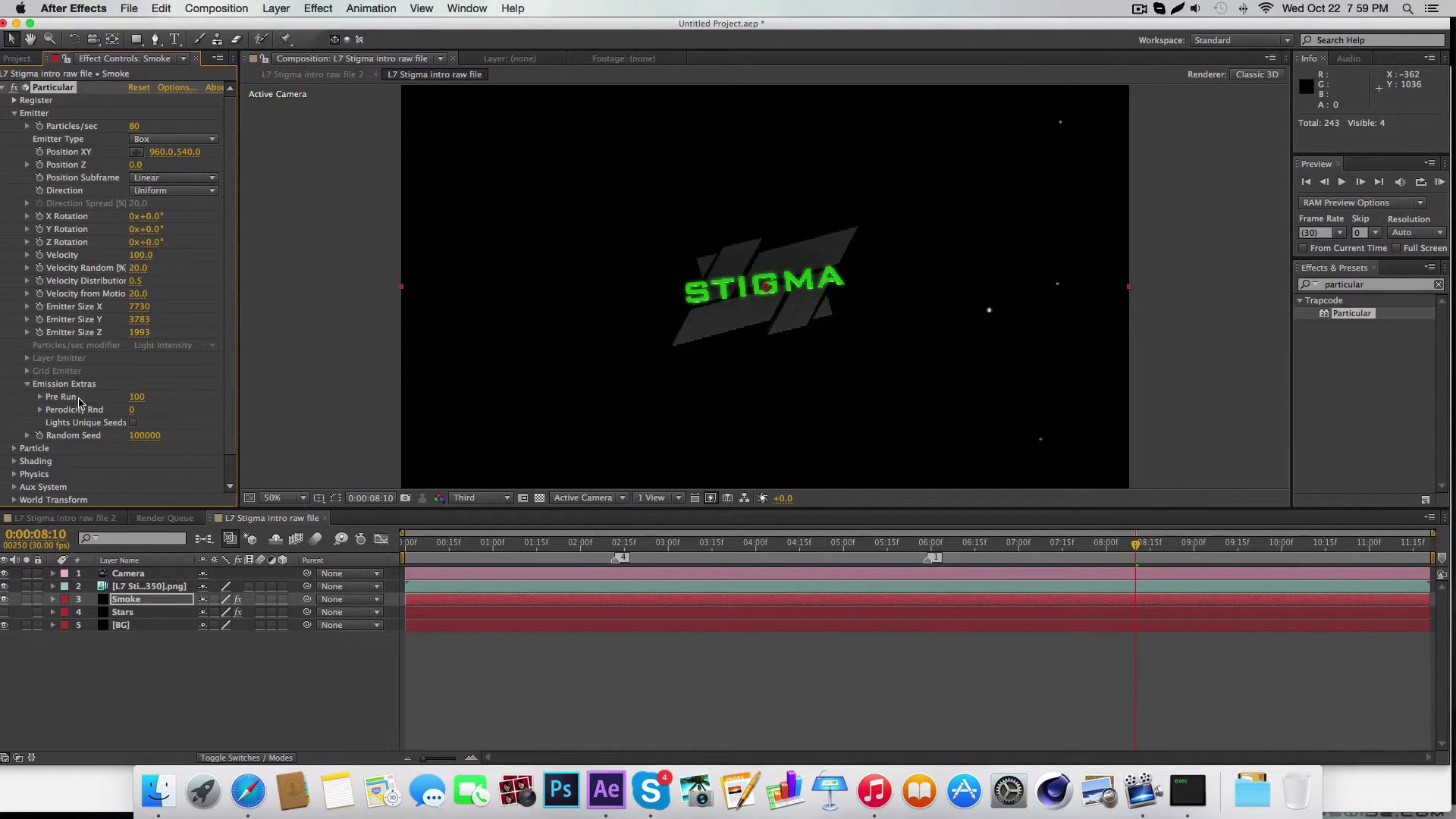
{"action": "left_click_drag", "start_coordinate": [140, 332], "coordinate": [190, 336]}
Step: Set the smoke particle Life to 25 seconds
{"action": "scroll", "coordinate": [195, 394], "scroll_direction": "down", "scroll_amount": 2}
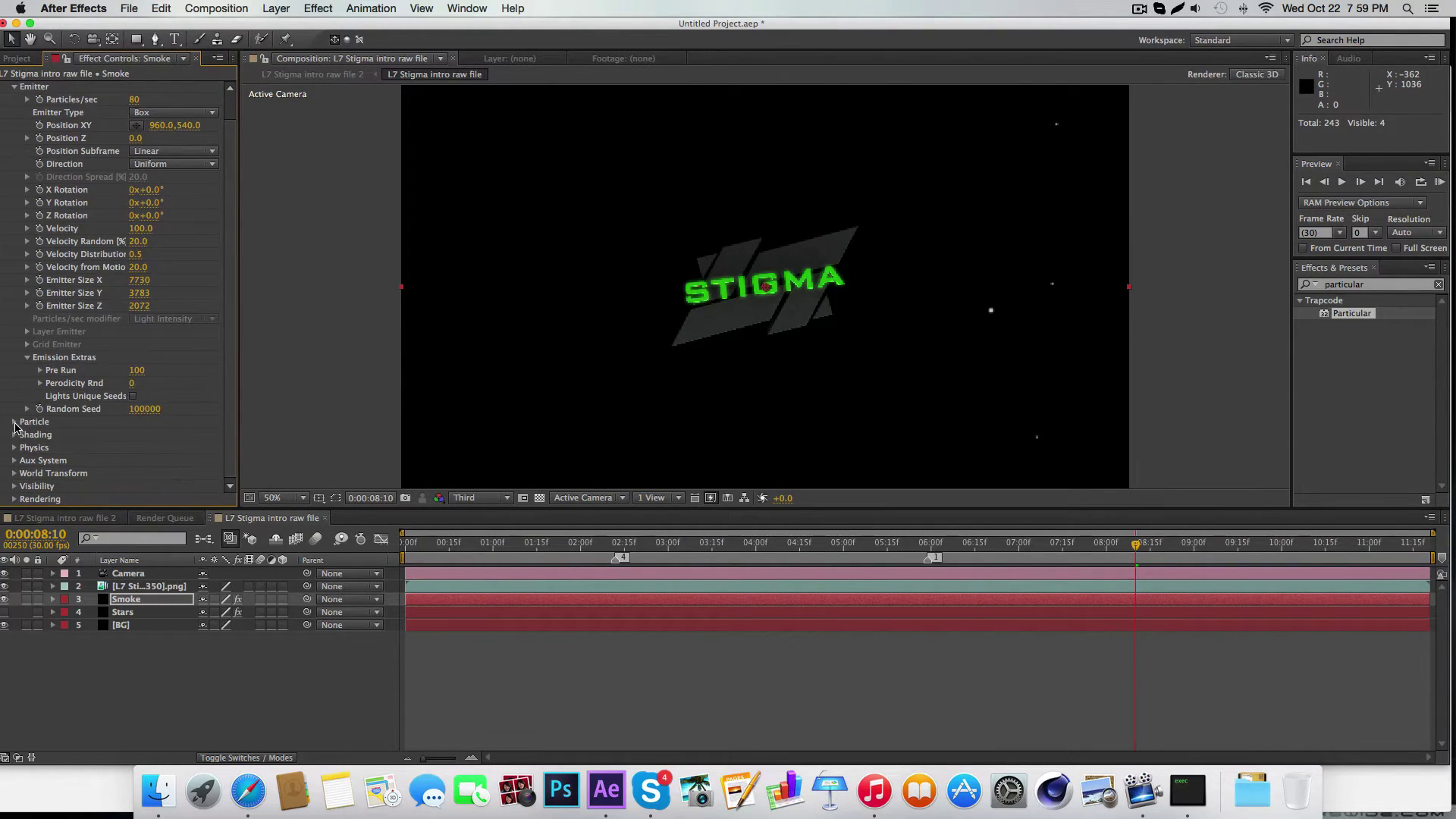
{"action": "left_click", "coordinate": [14, 421]}
{"action": "scroll", "coordinate": [17, 427], "scroll_direction": "down", "scroll_amount": 5}
{"action": "scroll", "coordinate": [205, 329], "scroll_direction": "down", "scroll_amount": 3}
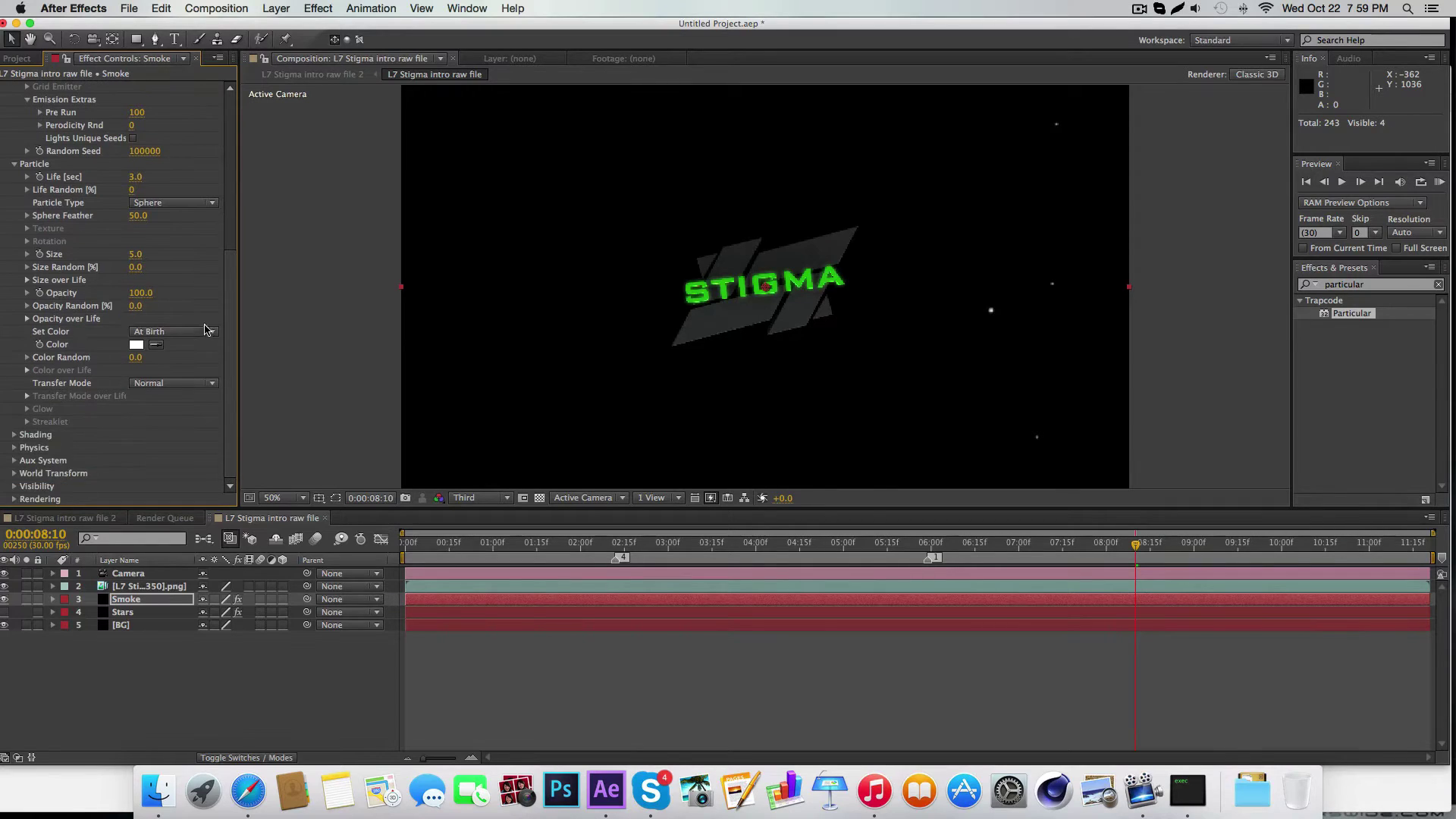
{"action": "left_click", "coordinate": [137, 178]}
{"action": "key", "text": "Return"}
Step: Change the Particle Type to Cloudlet and preview at Half resolution
{"action": "left_click", "coordinate": [170, 203]}
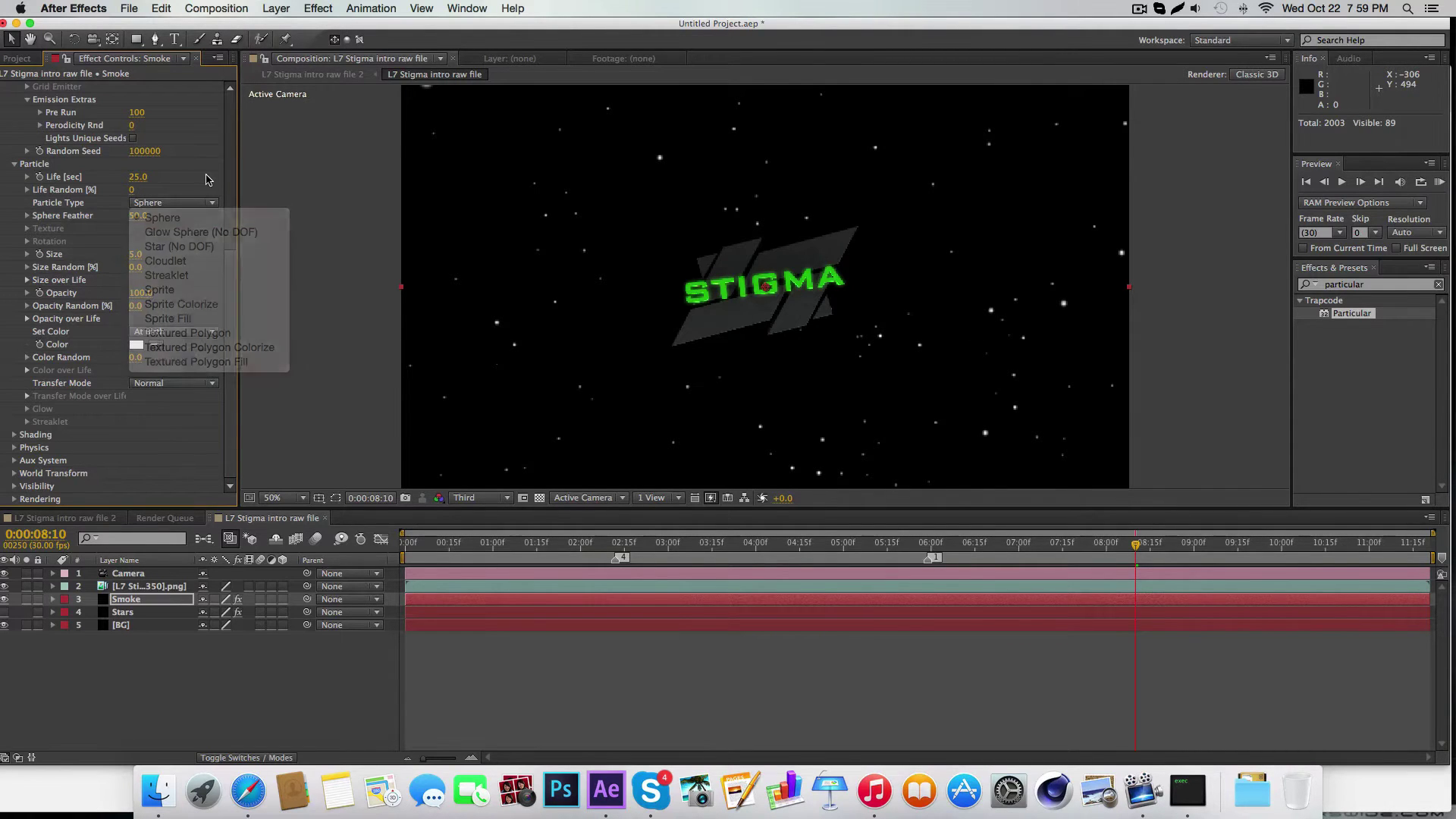
{"action": "scroll", "coordinate": [180, 283], "scroll_direction": "up", "scroll_amount": 1}
{"action": "scroll", "coordinate": [179, 283], "scroll_direction": "up", "scroll_amount": 5}
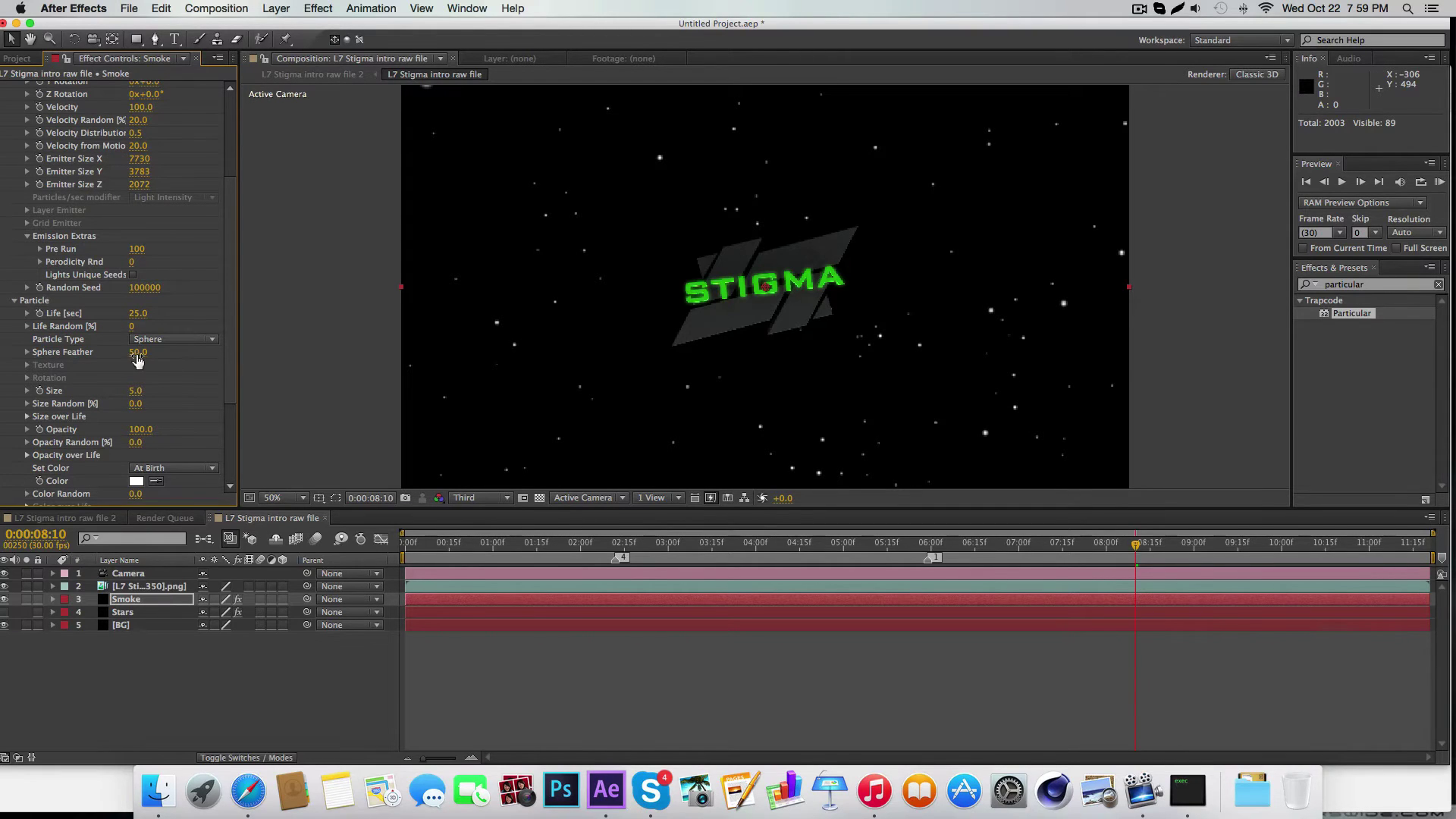
{"action": "left_click", "coordinate": [212, 339]}
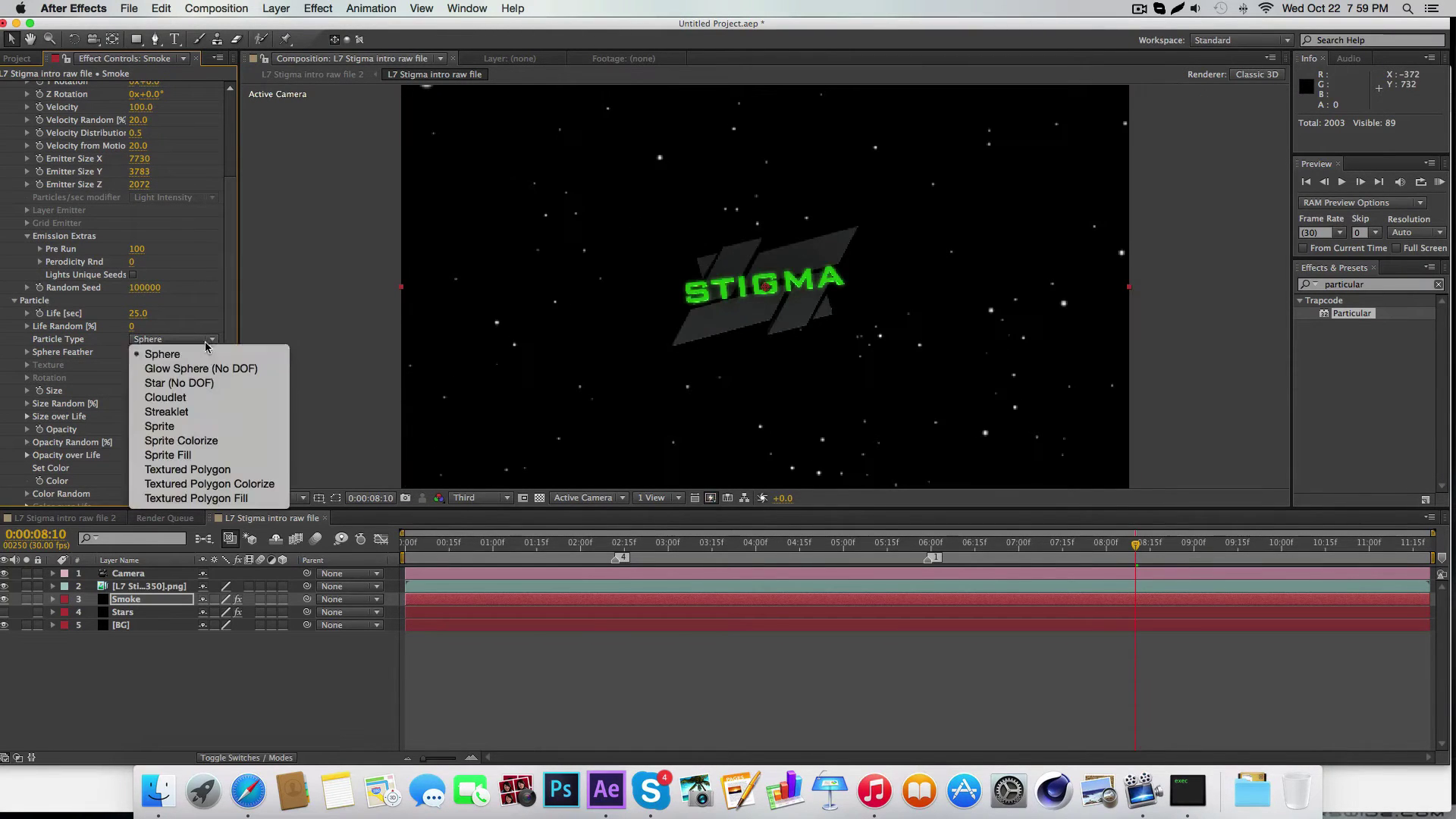
{"action": "left_click", "coordinate": [212, 397]}
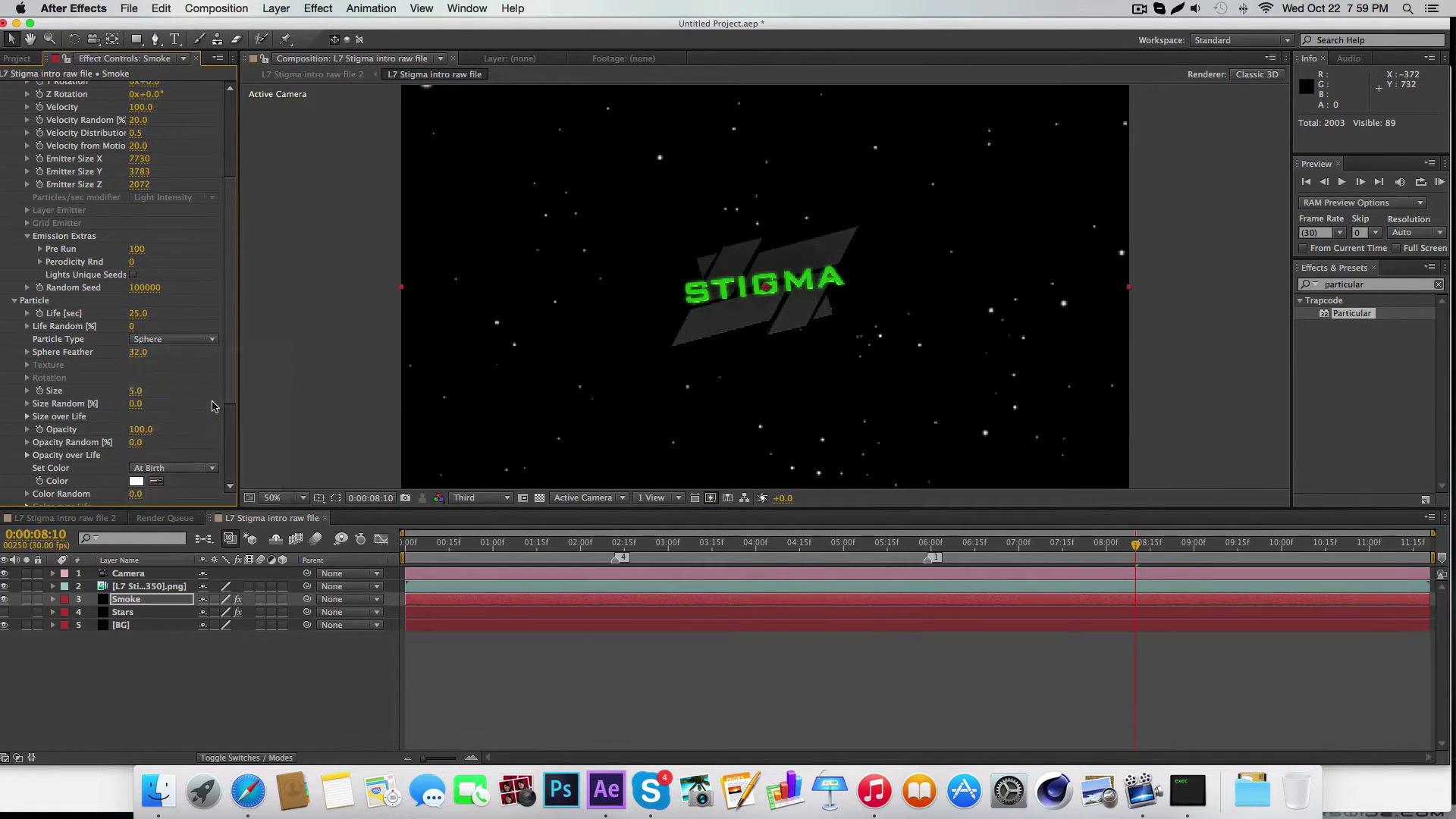
{"action": "left_click", "coordinate": [503, 498]}
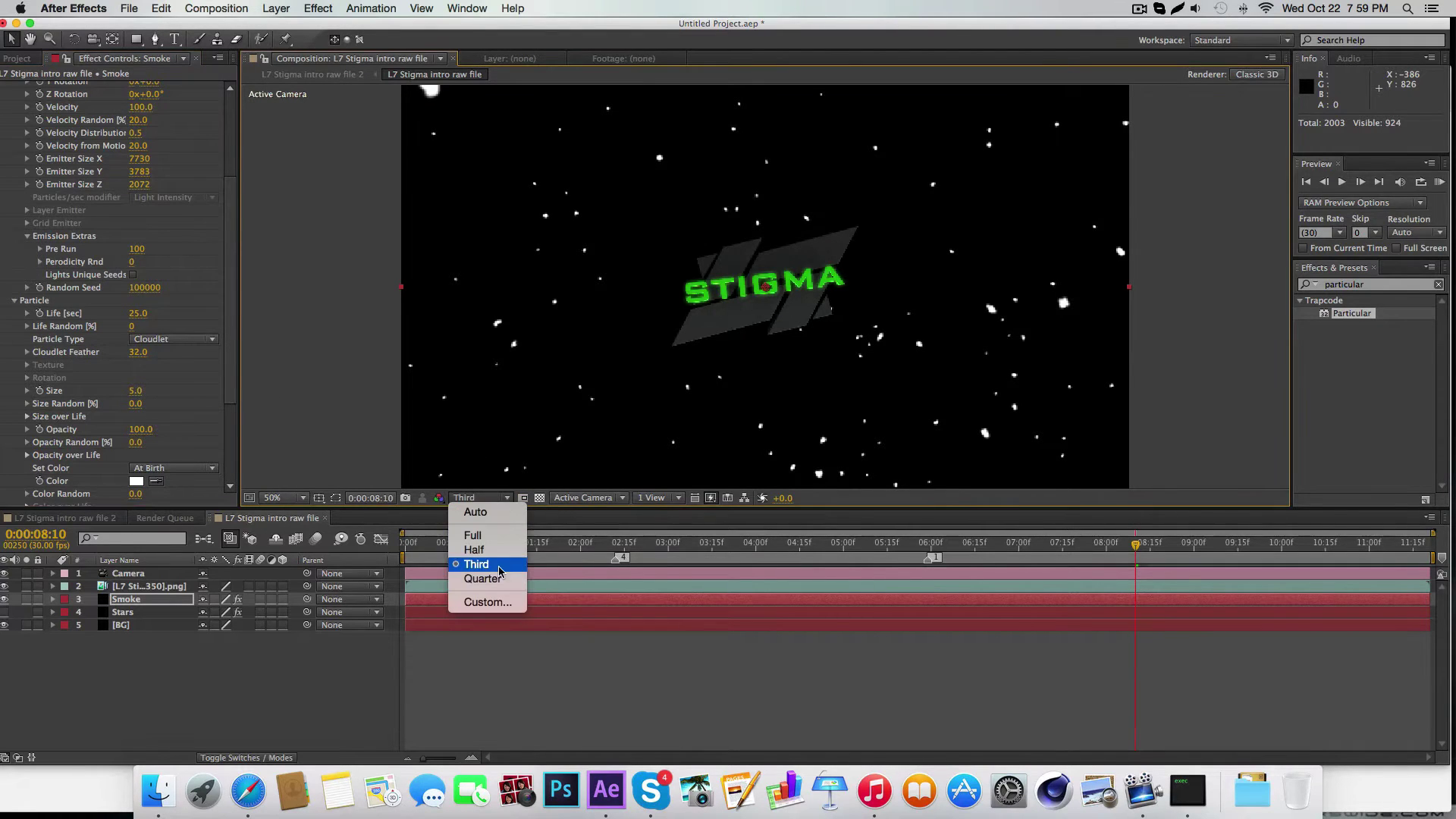
{"action": "left_click", "coordinate": [475, 550]}
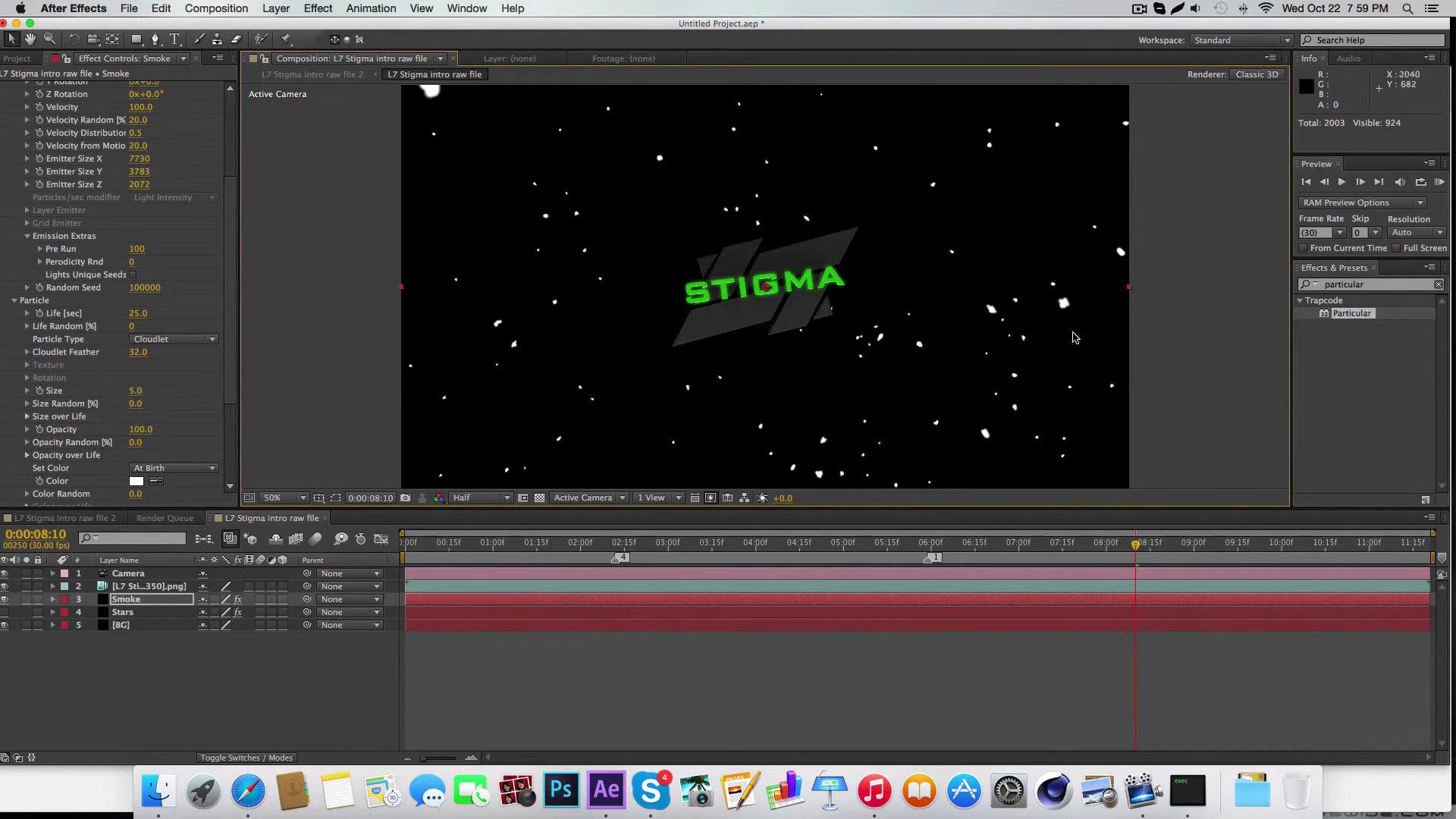
Step: Feather the cloudlets to 100, enlarge them to about 146, and widen the emitter
{"action": "left_click_drag", "start_coordinate": [137, 352], "coordinate": [760, 356]}
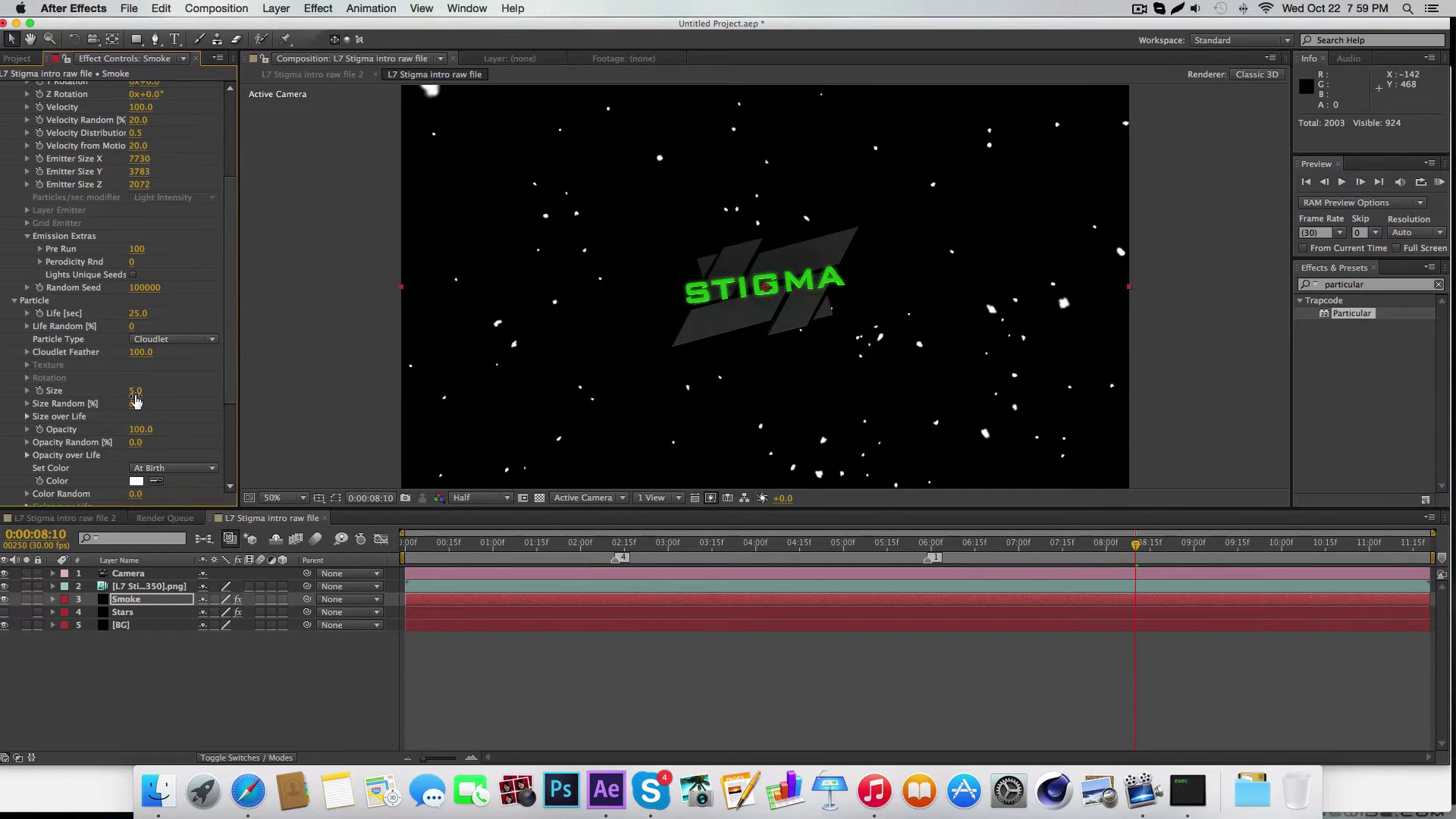
{"action": "left_click_drag", "start_coordinate": [135, 391], "coordinate": [217, 389]}
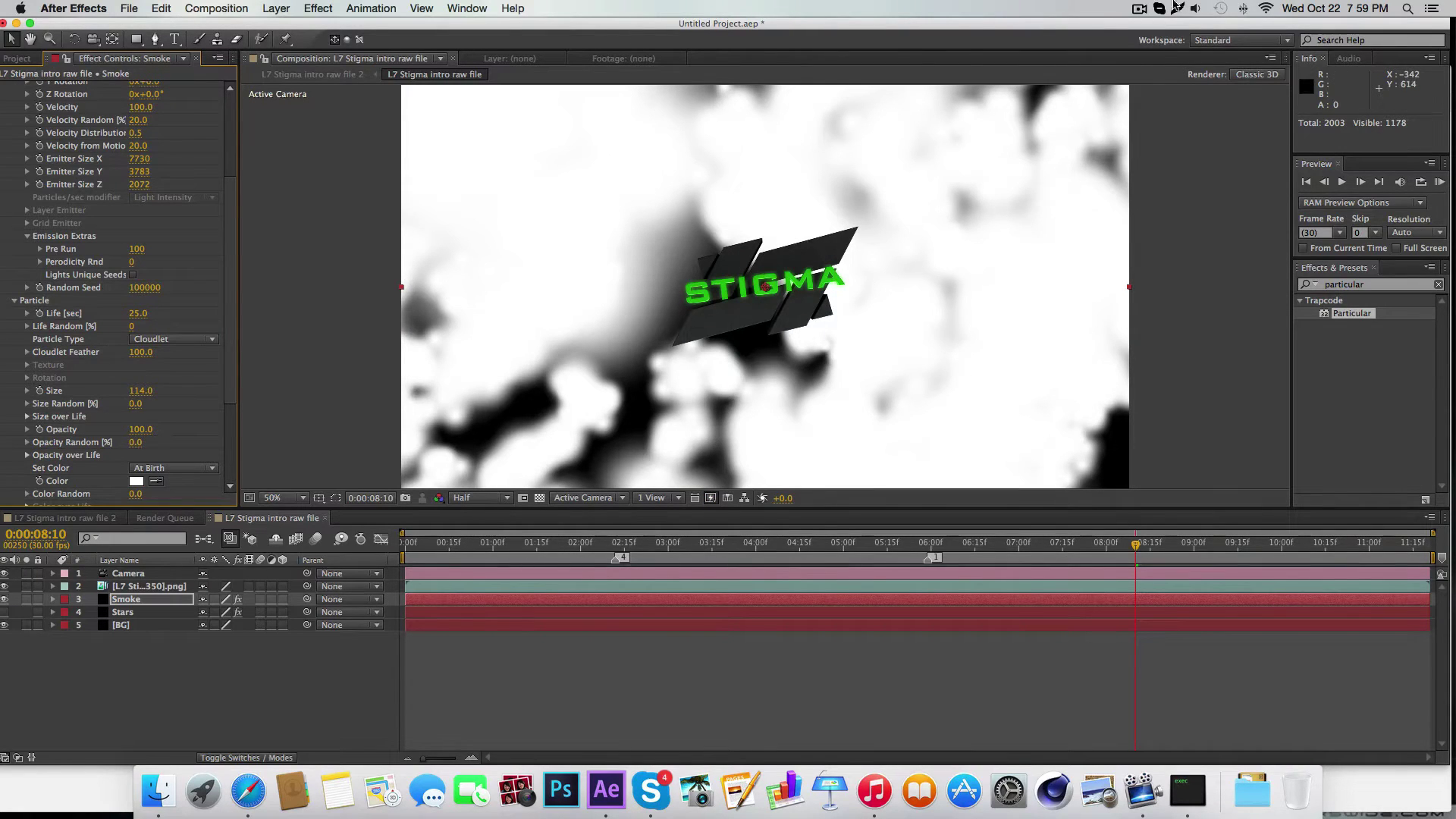
{"action": "left_click", "coordinate": [1140, 9]}
{"action": "left_click", "coordinate": [1160, 48]}
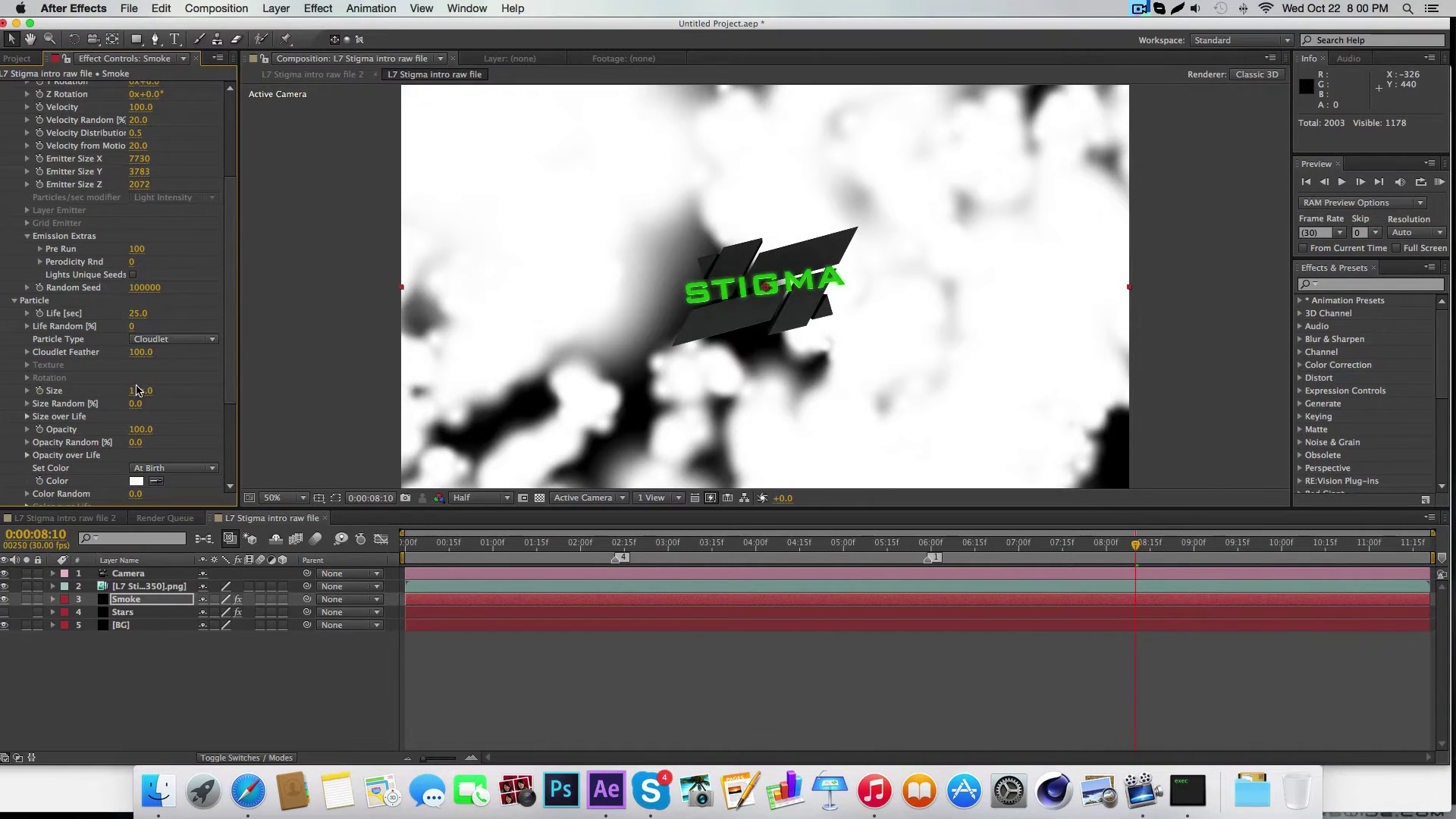
{"action": "left_click_drag", "start_coordinate": [138, 391], "coordinate": [170, 390]}
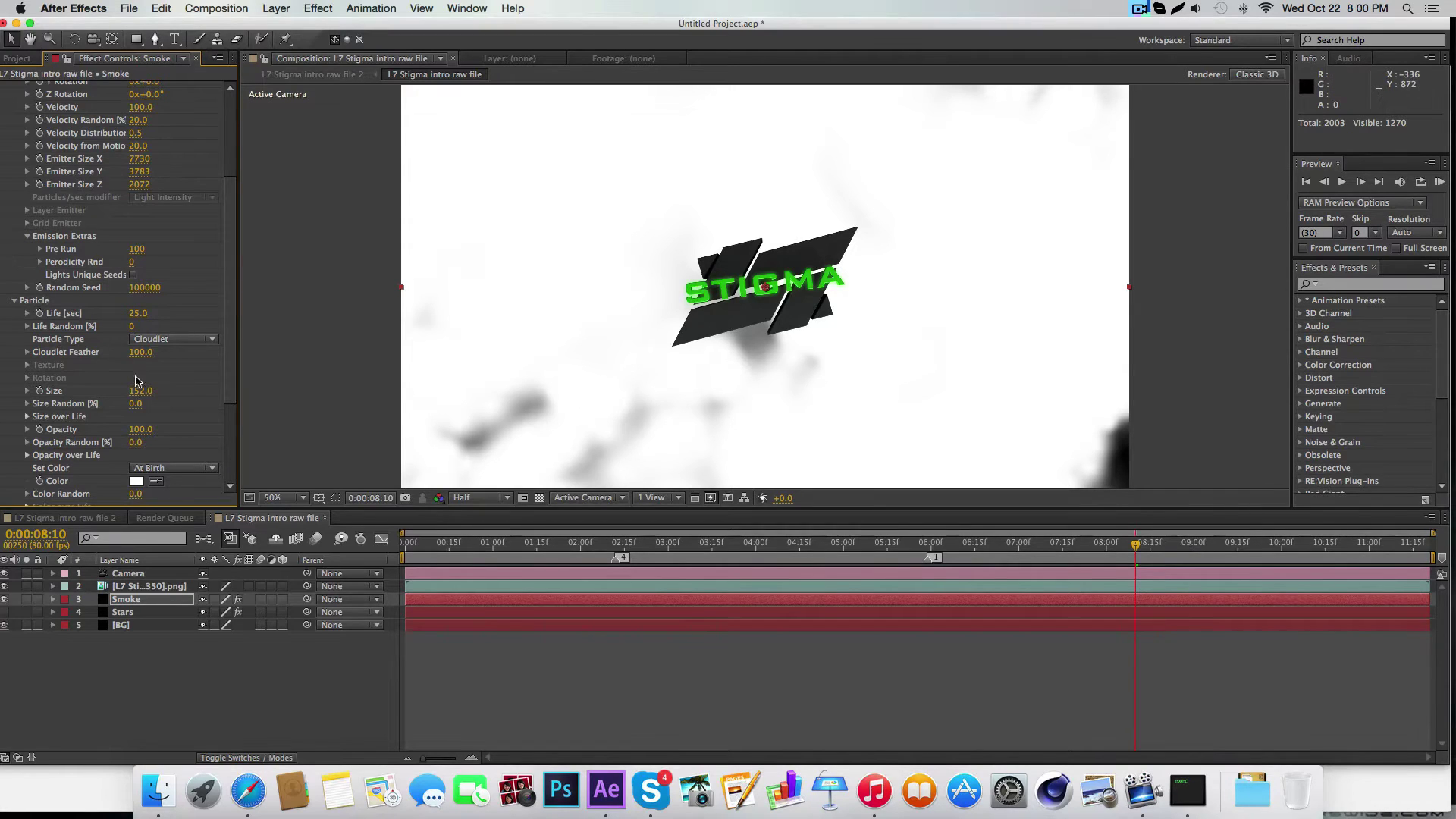
{"action": "left_click_drag", "start_coordinate": [139, 159], "coordinate": [621, 159]}
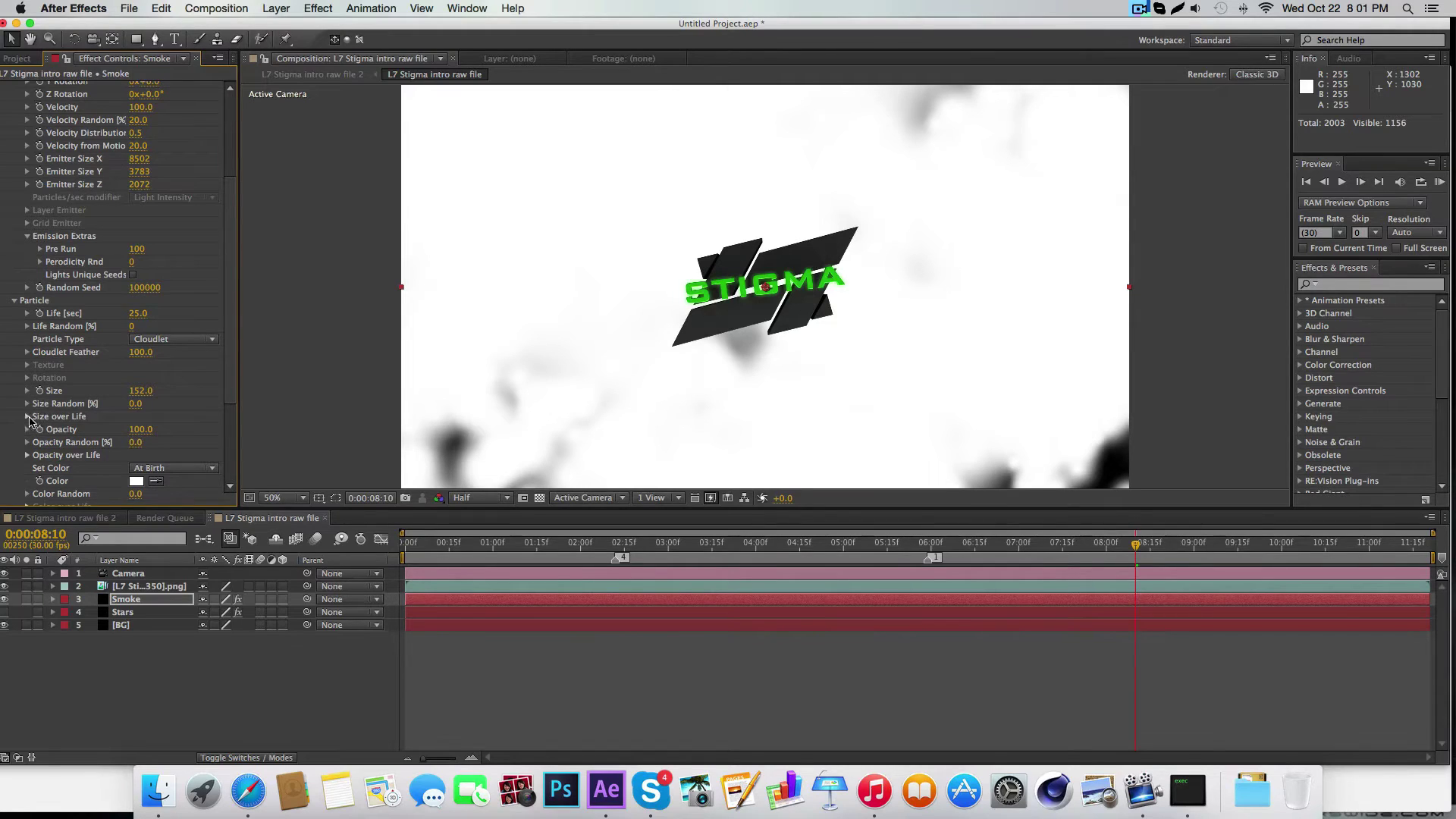
Step: Apply plateau-shaped Size over Life and Opacity over Life presets
{"action": "left_click", "coordinate": [29, 417]}
{"action": "scroll", "coordinate": [227, 480], "scroll_direction": "up", "scroll_amount": 3}
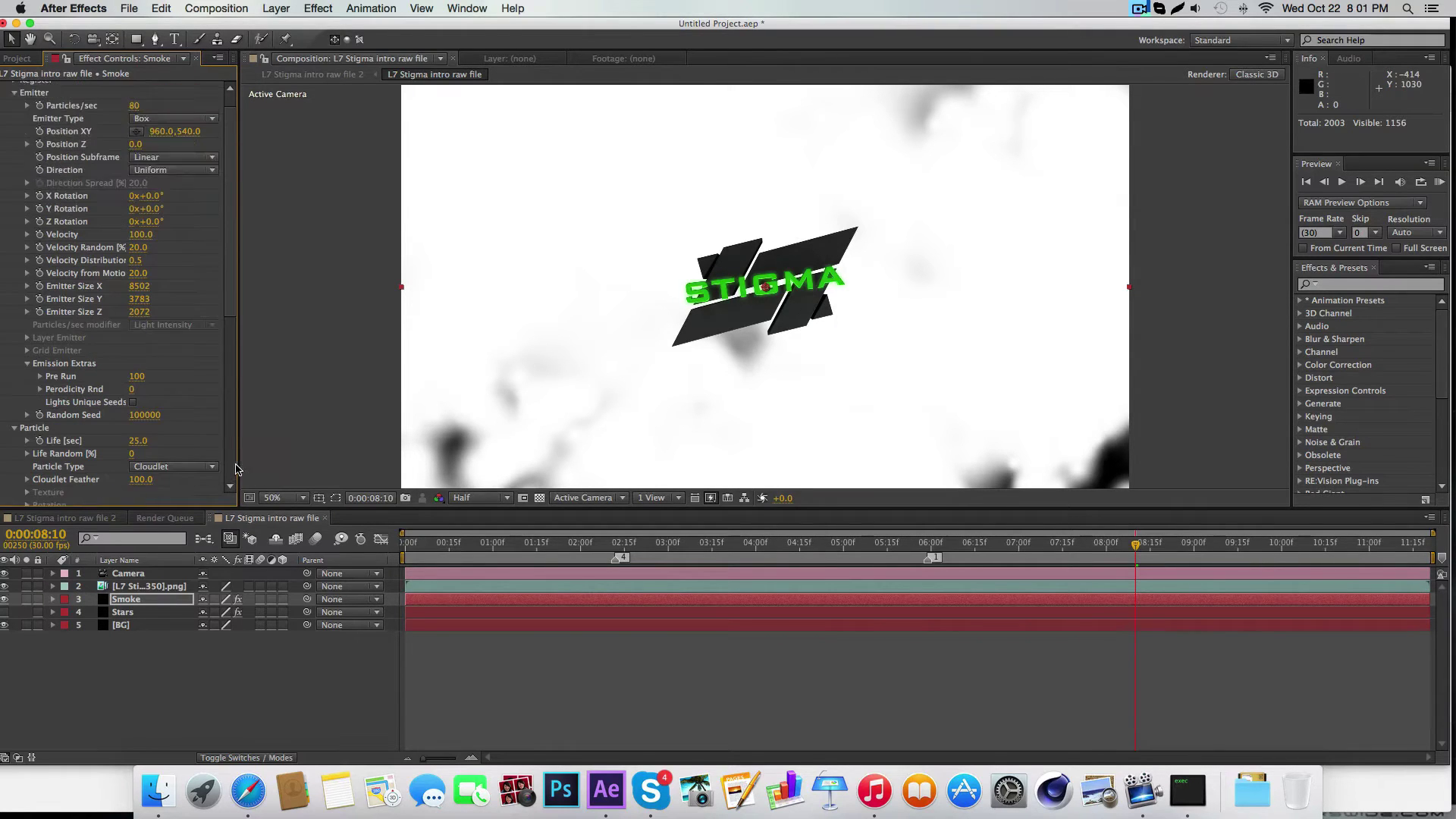
{"action": "left_click_drag", "start_coordinate": [240, 391], "coordinate": [322, 391]}
{"action": "scroll", "coordinate": [251, 390], "scroll_direction": "down", "scroll_amount": 3}
{"action": "scroll", "coordinate": [247, 389], "scroll_direction": "down", "scroll_amount": 4}
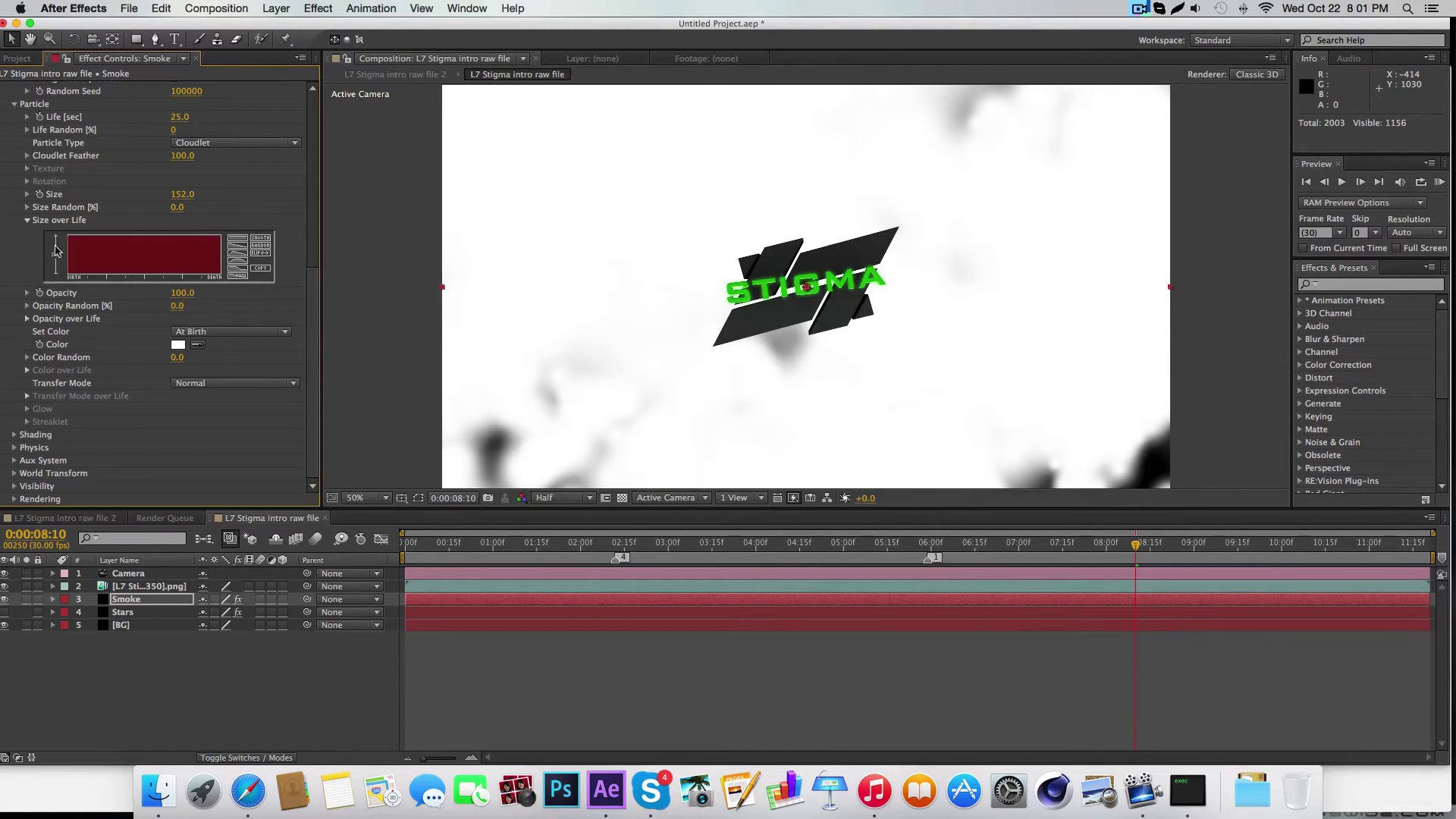
{"action": "left_click", "coordinate": [239, 258]}
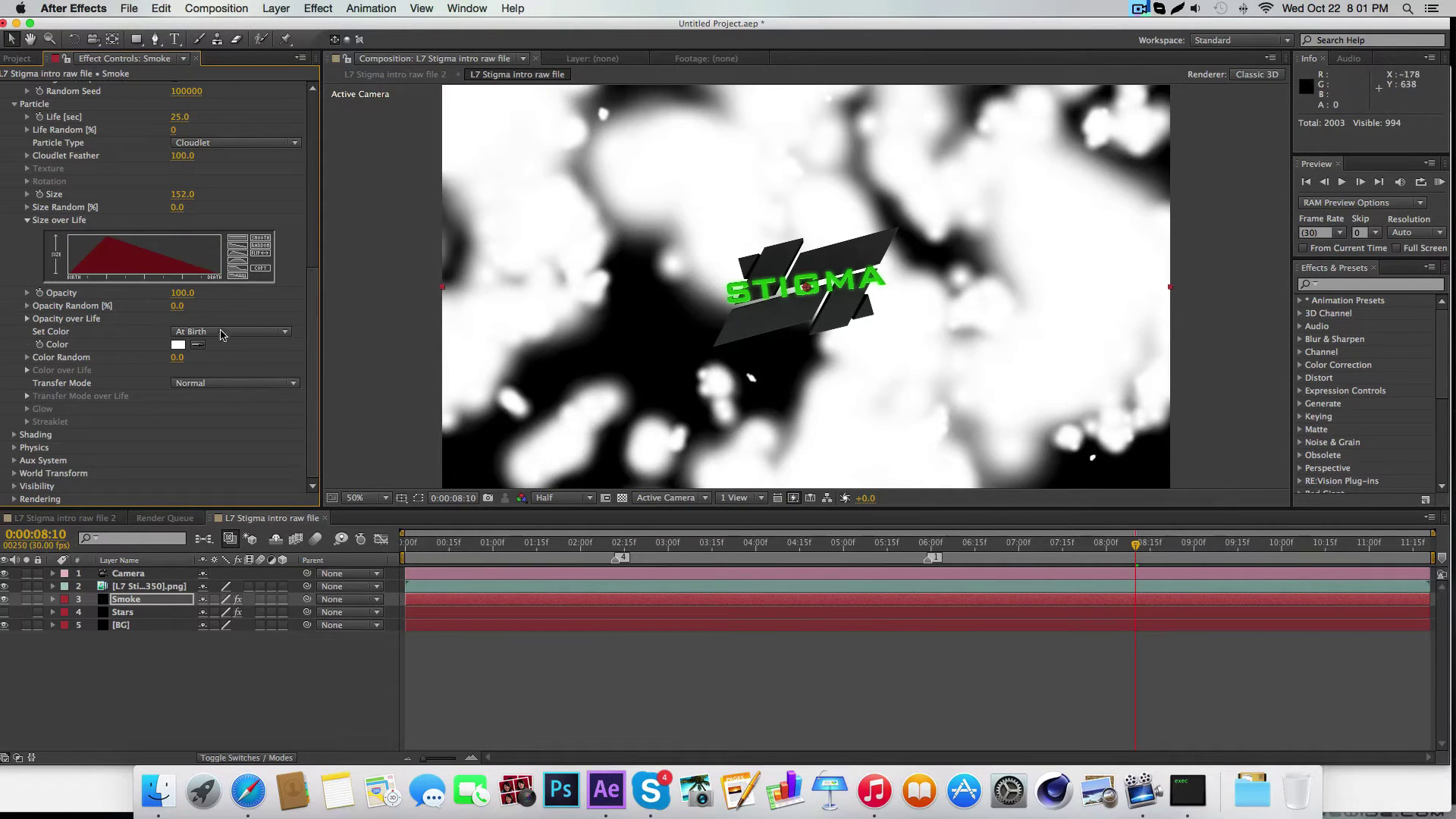
{"action": "left_click", "coordinate": [27, 319]}
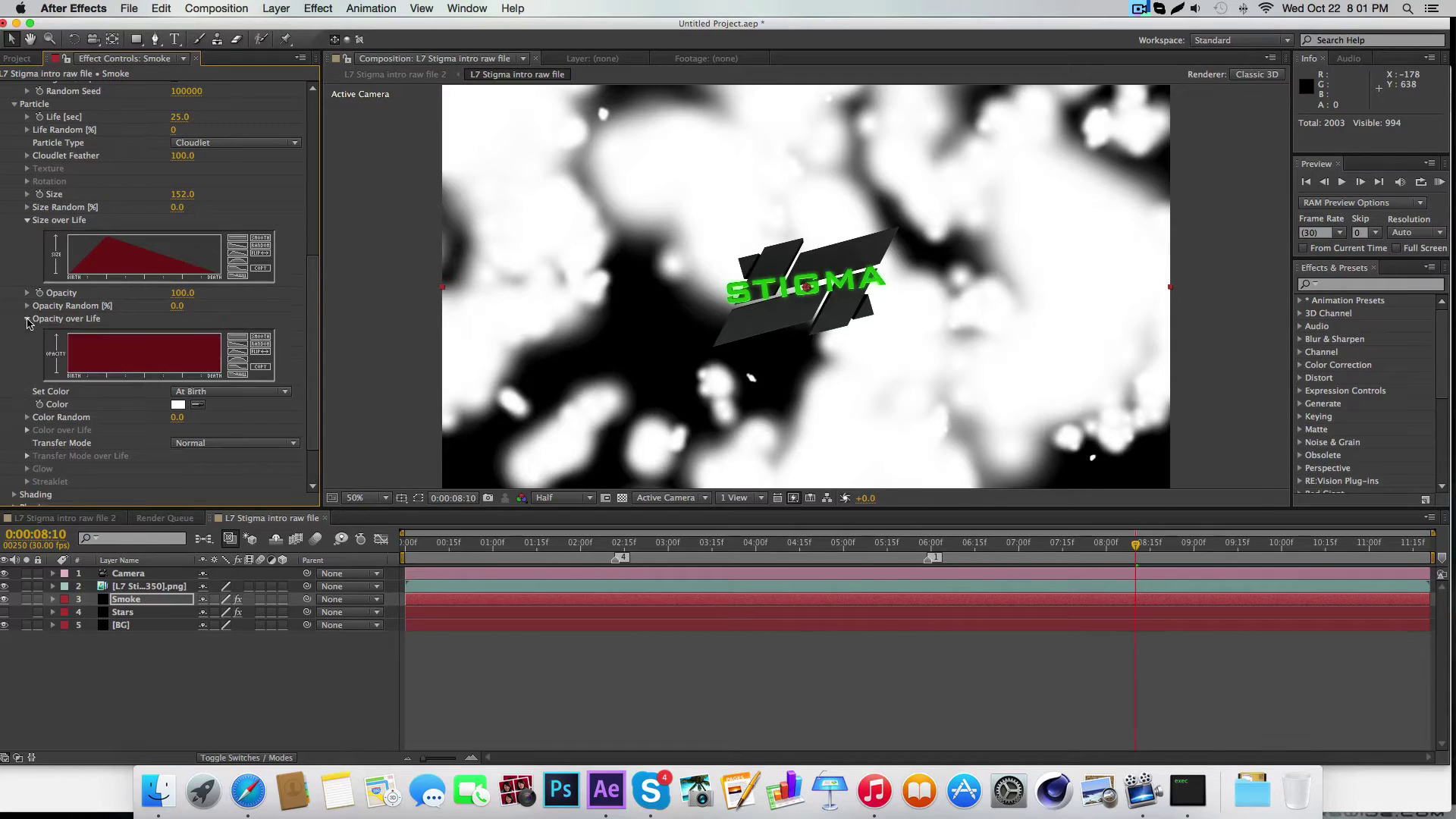
{"action": "left_click", "coordinate": [240, 364]}
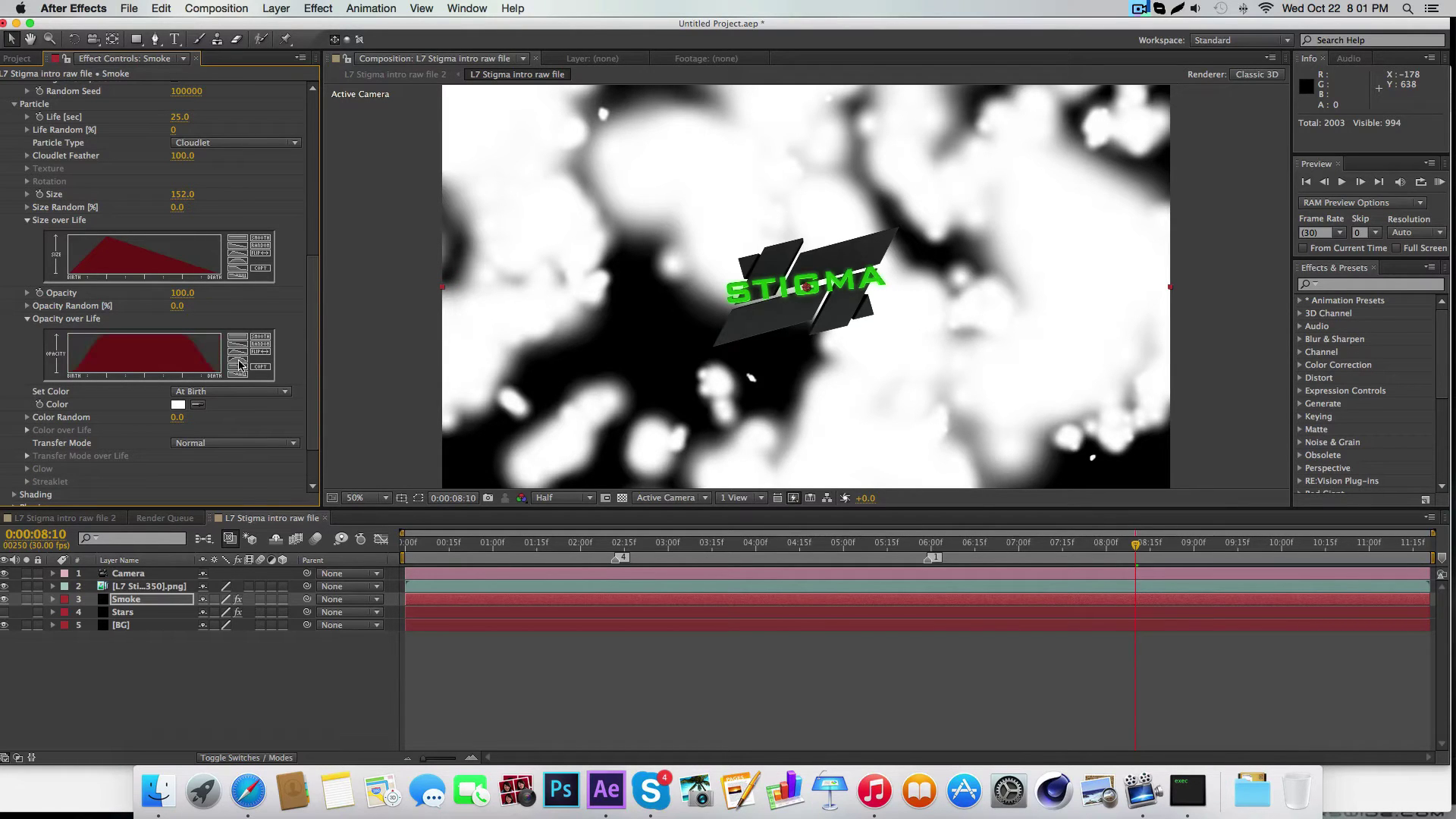
{"action": "left_click", "coordinate": [240, 264]}
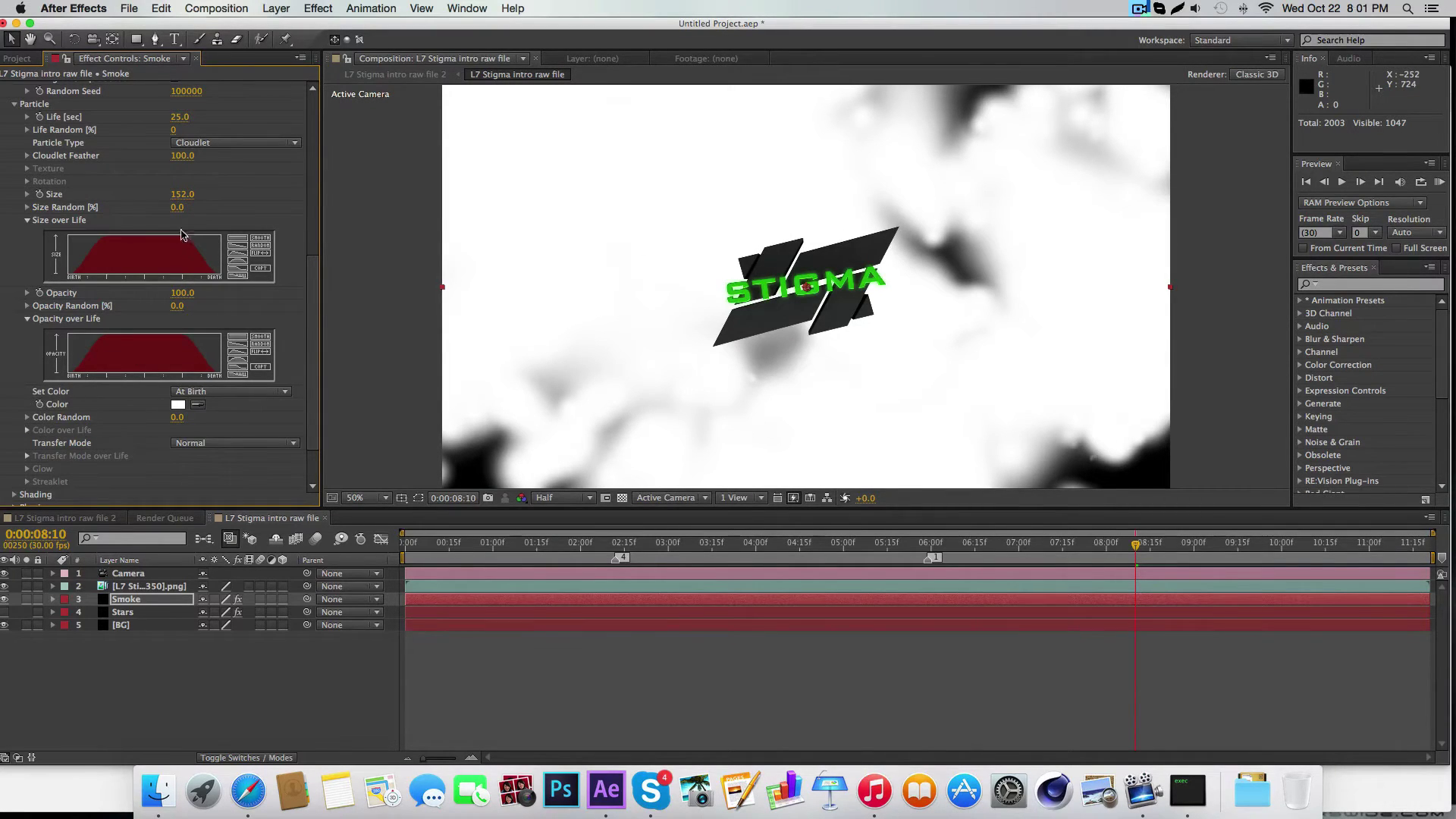
Step: Set the smoke Particle Color to a very pale green, F5FFF5
{"action": "left_click", "coordinate": [177, 405]}
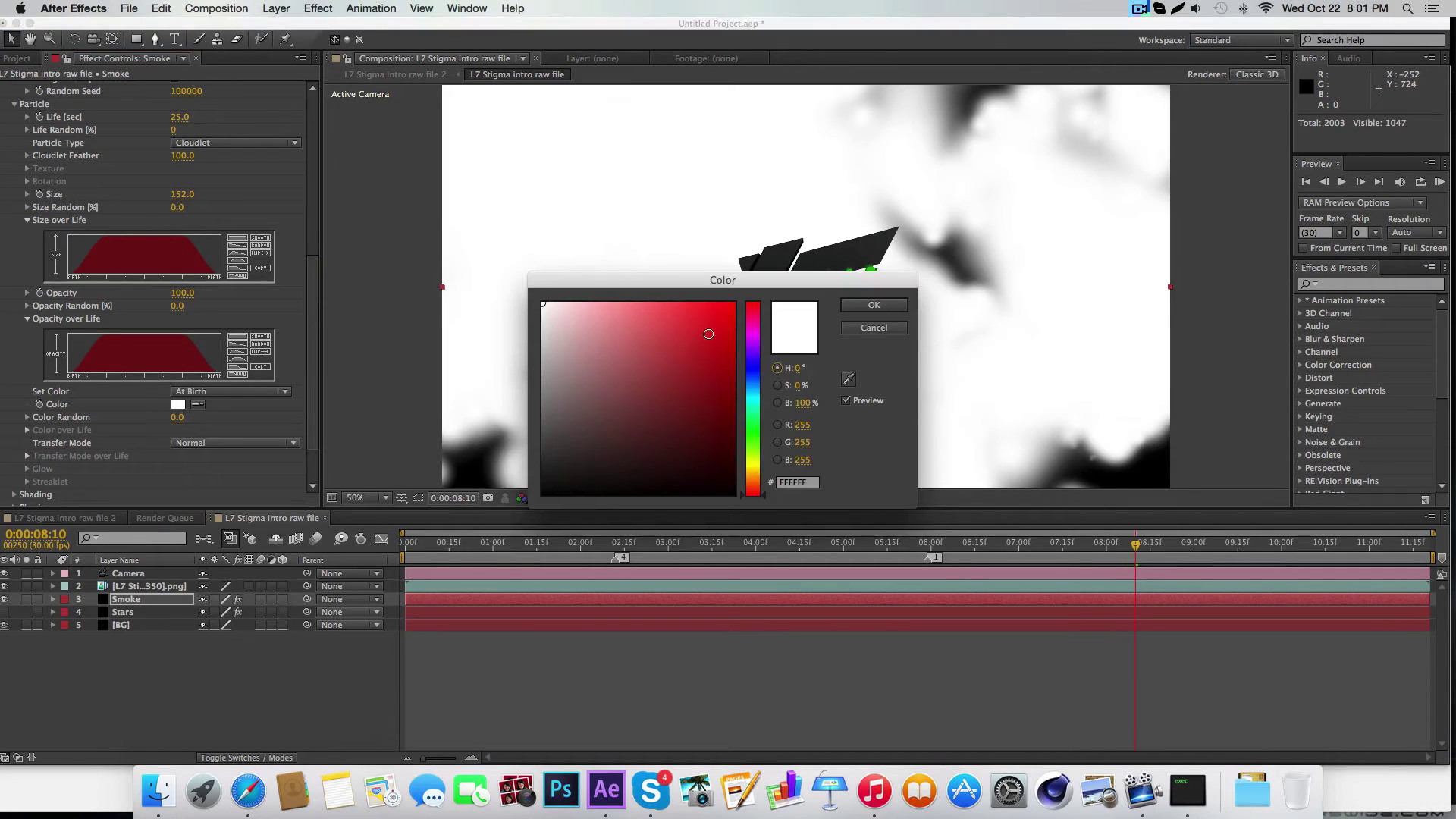
{"action": "left_click", "coordinate": [751, 427]}
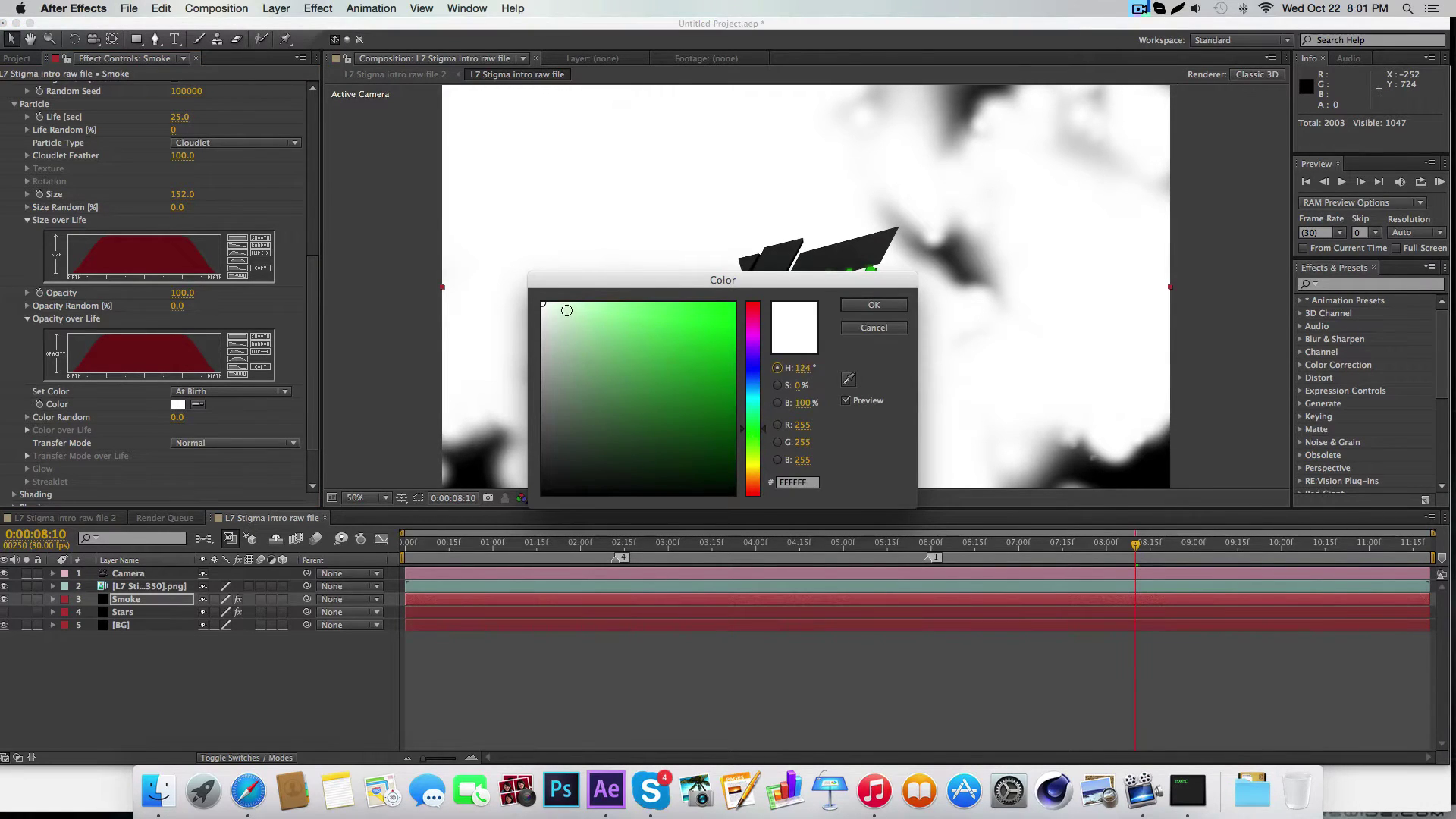
{"action": "left_click_drag", "start_coordinate": [566, 310], "coordinate": [549, 300]}
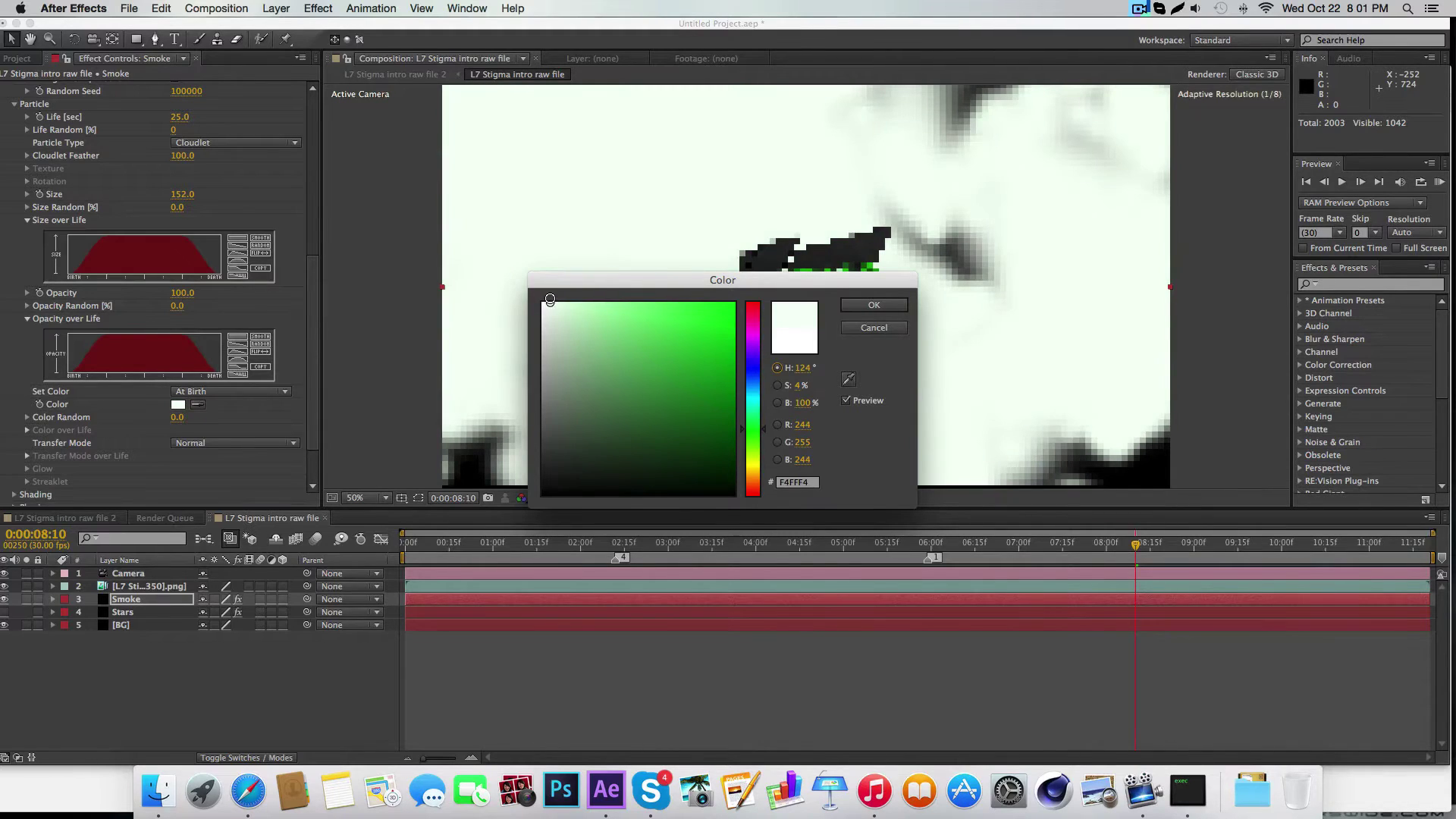
{"action": "left_click", "coordinate": [883, 304]}
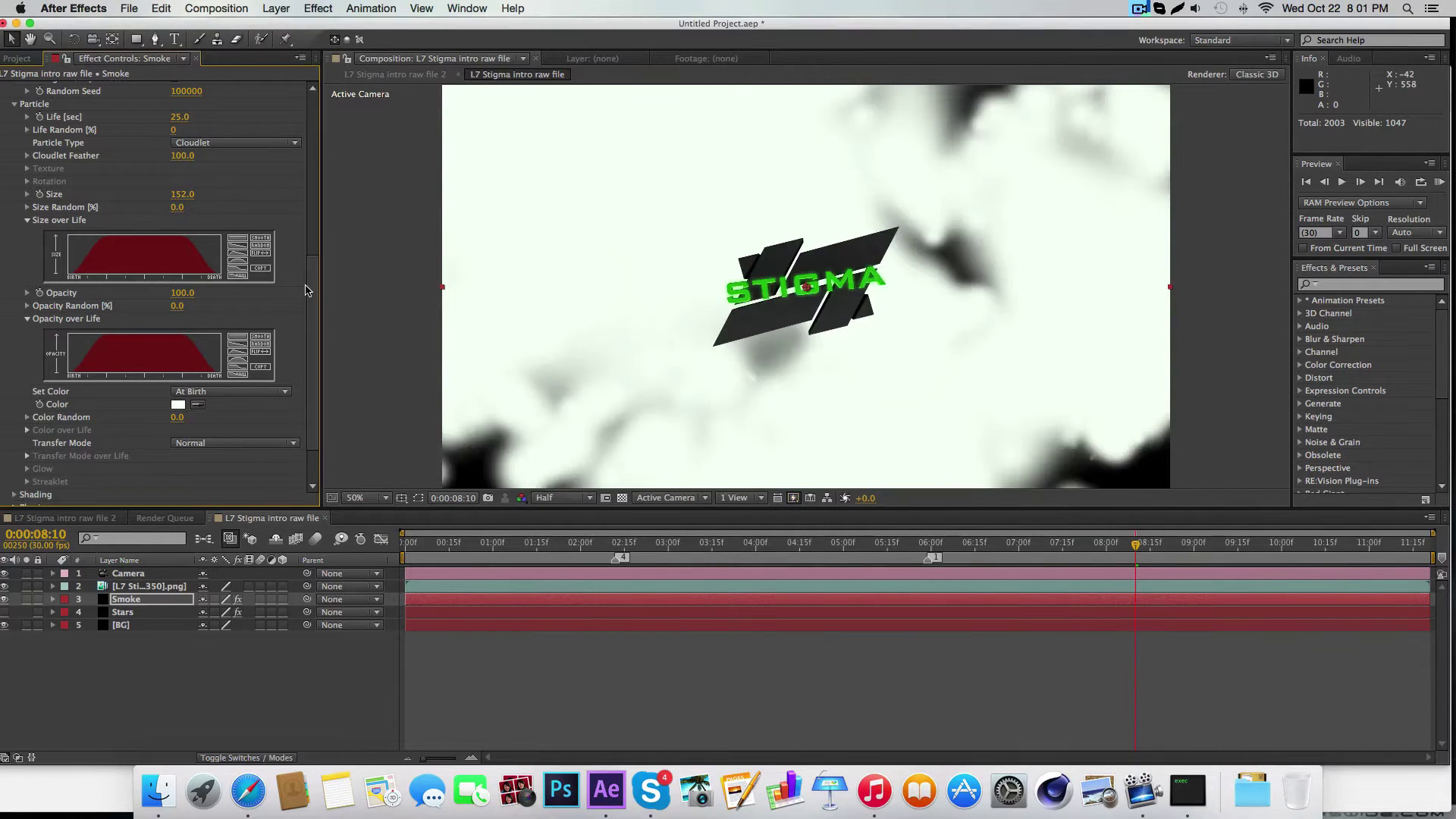
{"action": "scroll", "coordinate": [228, 212], "scroll_direction": "up", "scroll_amount": 5}
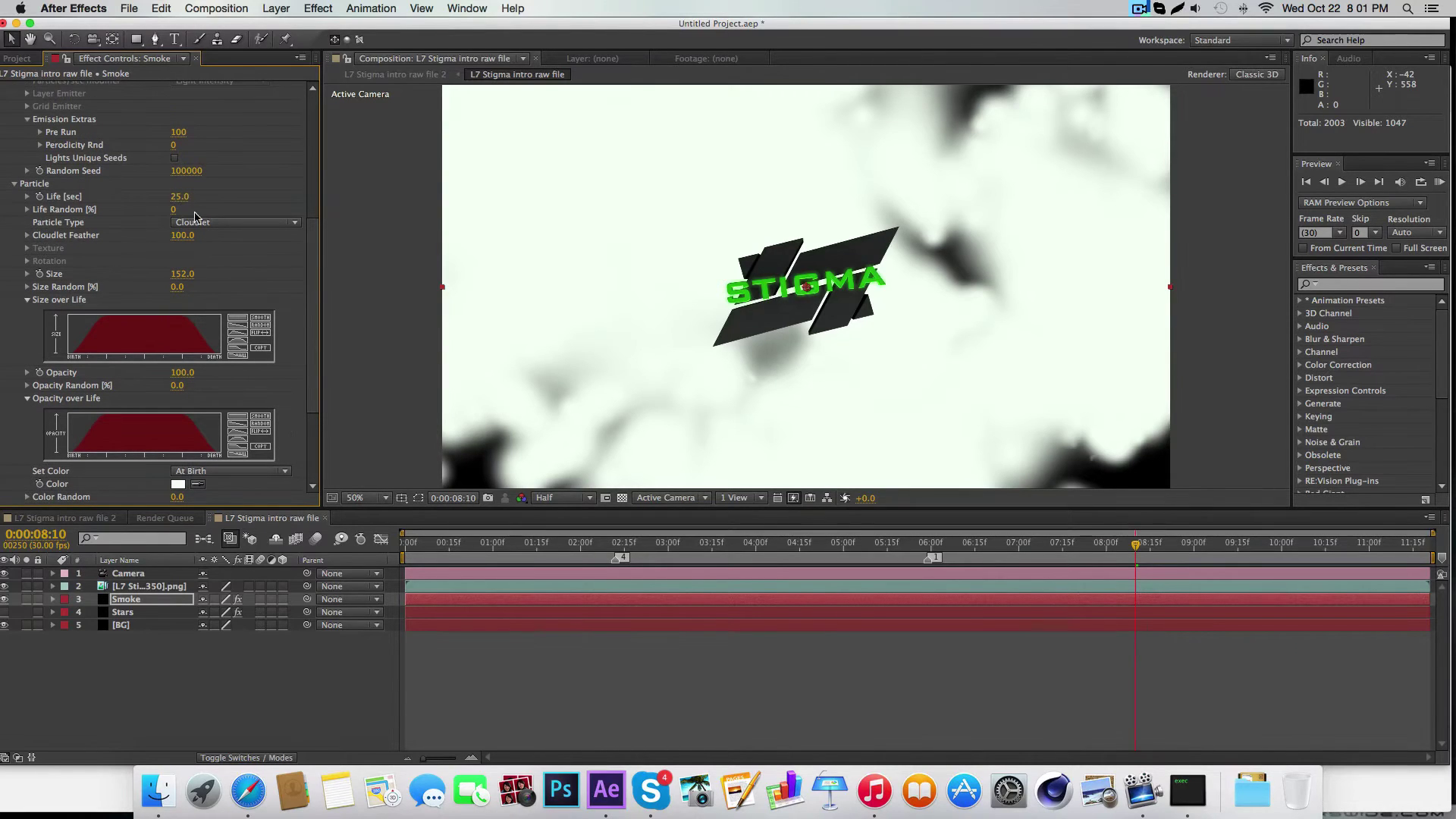
Step: Lower the smoke particle velocity to 60
{"action": "scroll", "coordinate": [279, 290], "scroll_direction": "up", "scroll_amount": 15}
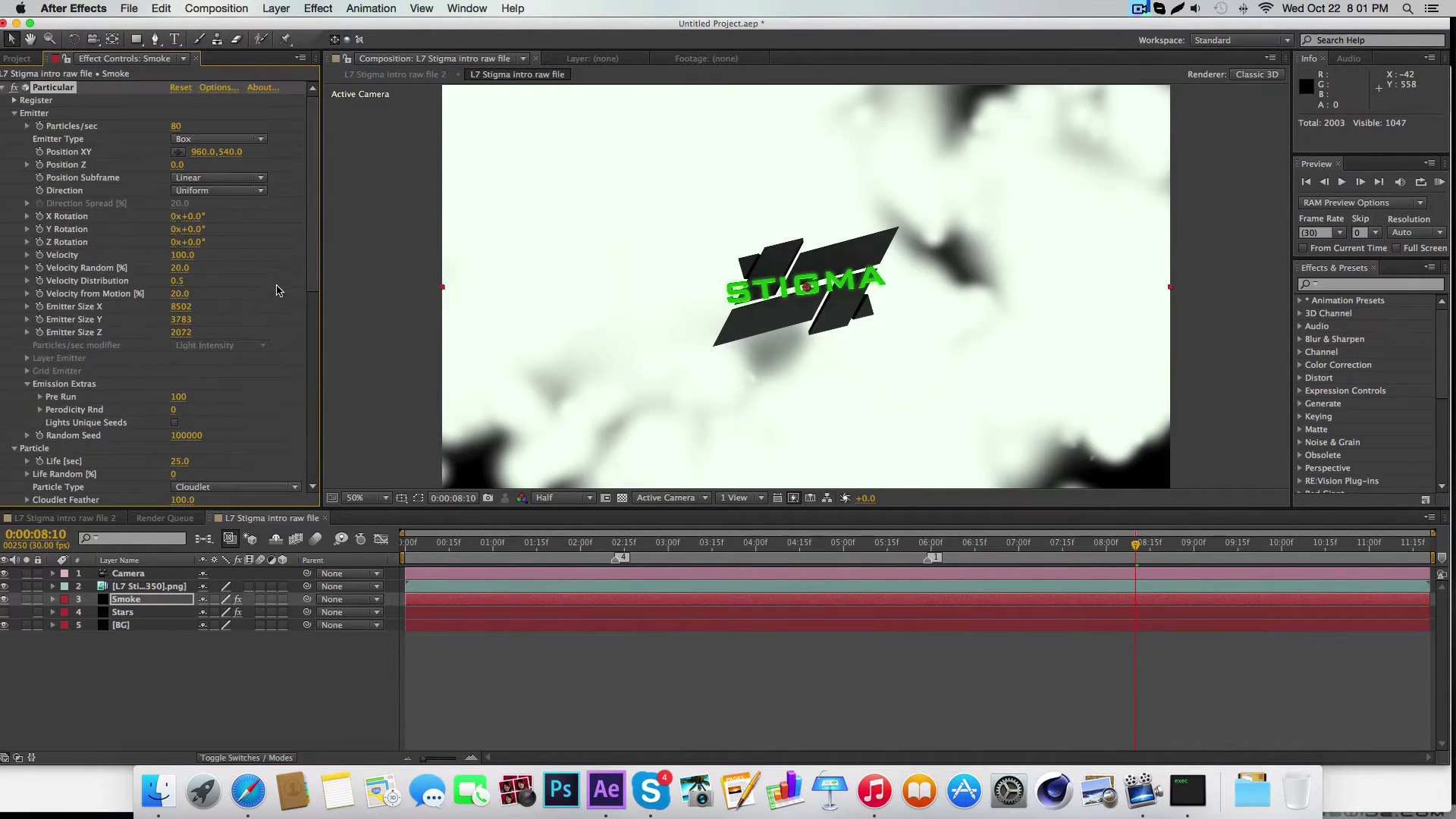
{"action": "left_click", "coordinate": [182, 255]}
{"action": "type", "text": "60"}
{"action": "key", "text": "Return"}
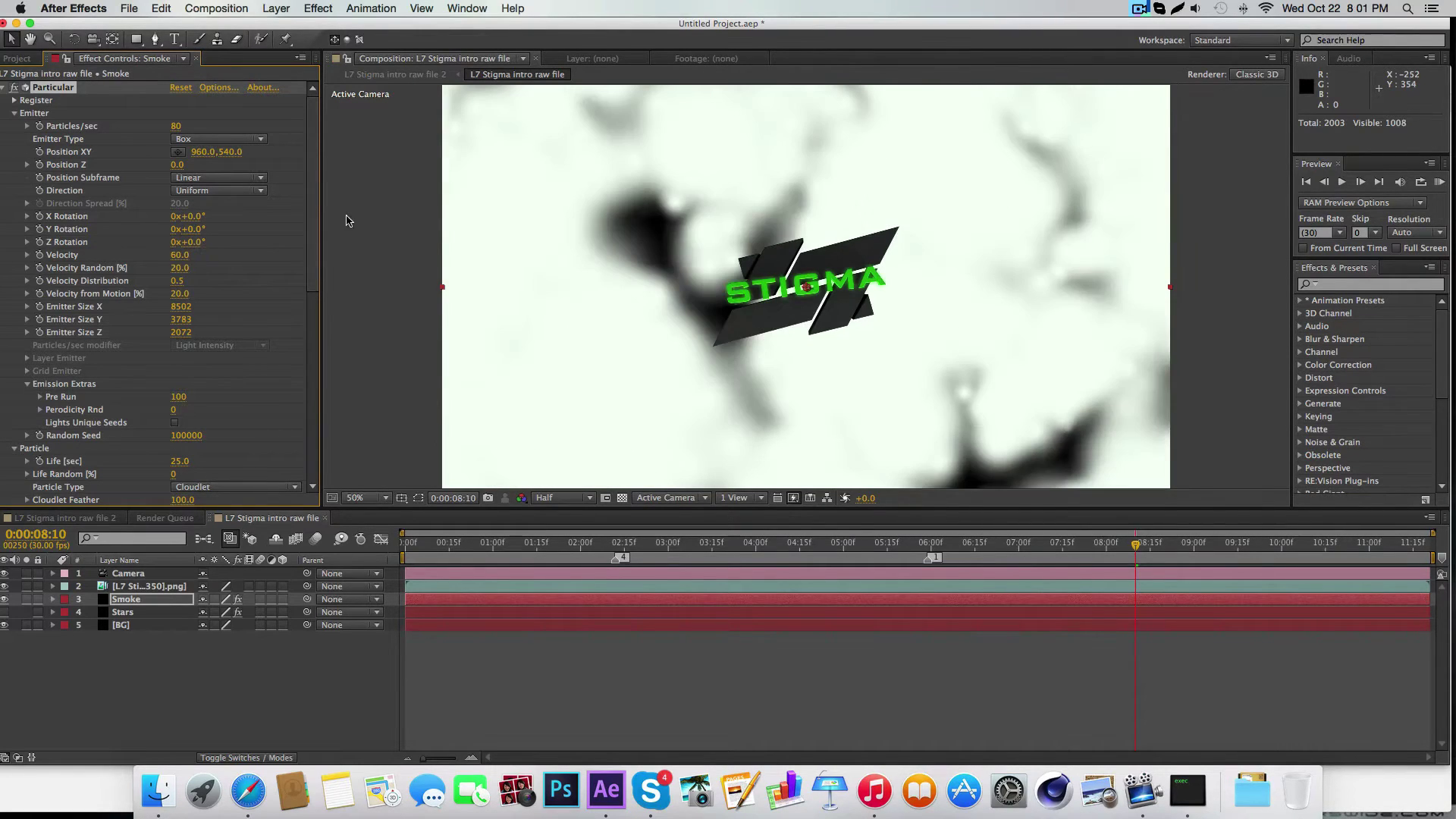
{"action": "scroll", "coordinate": [216, 401], "scroll_direction": "down", "scroll_amount": 5}
{"action": "scroll", "coordinate": [195, 387], "scroll_direction": "down", "scroll_amount": 5}
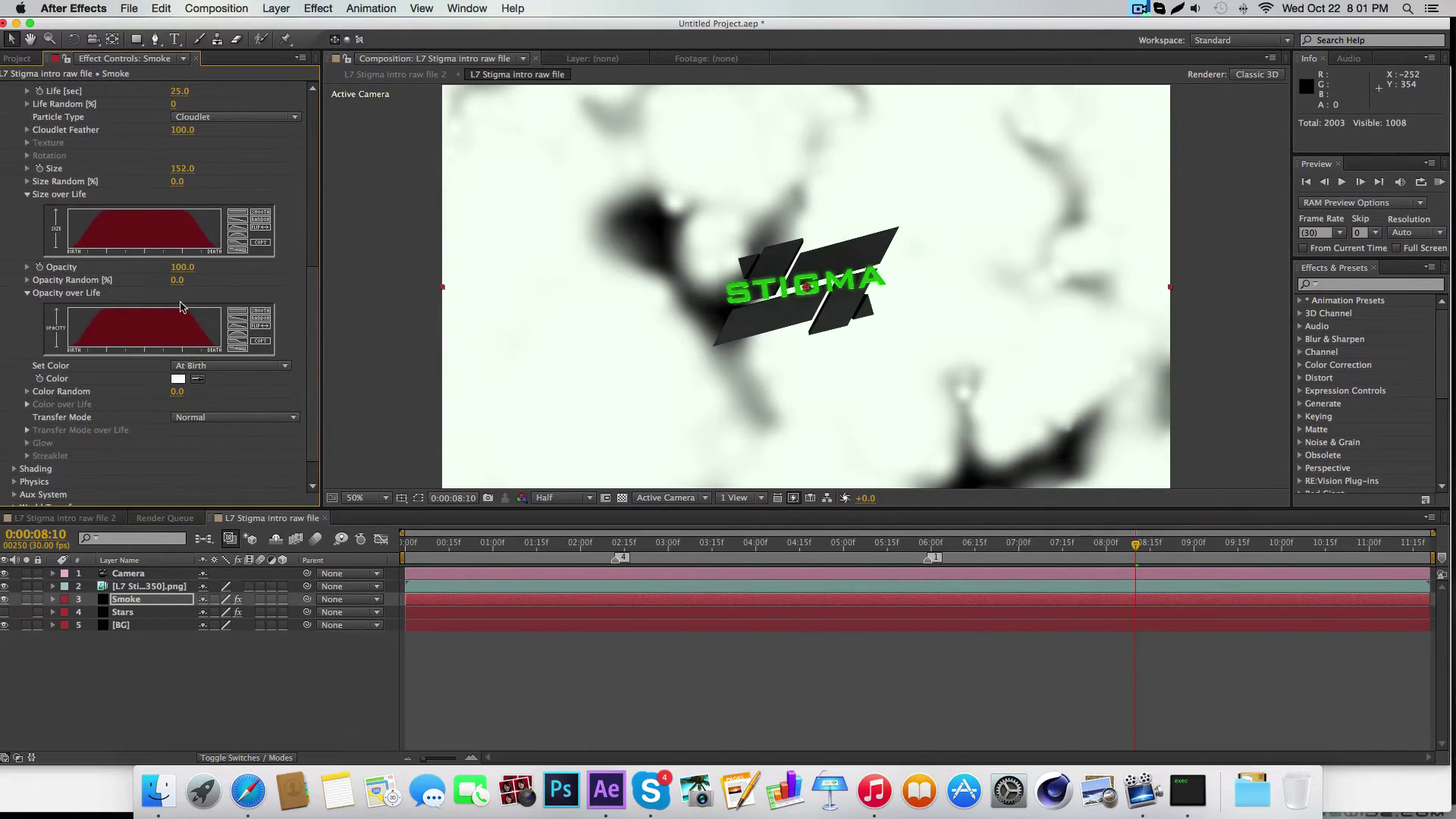
Step: Try smoke opacity values 3 and 10, and enlarge the particles toward size 270
{"action": "left_click", "coordinate": [182, 268]}
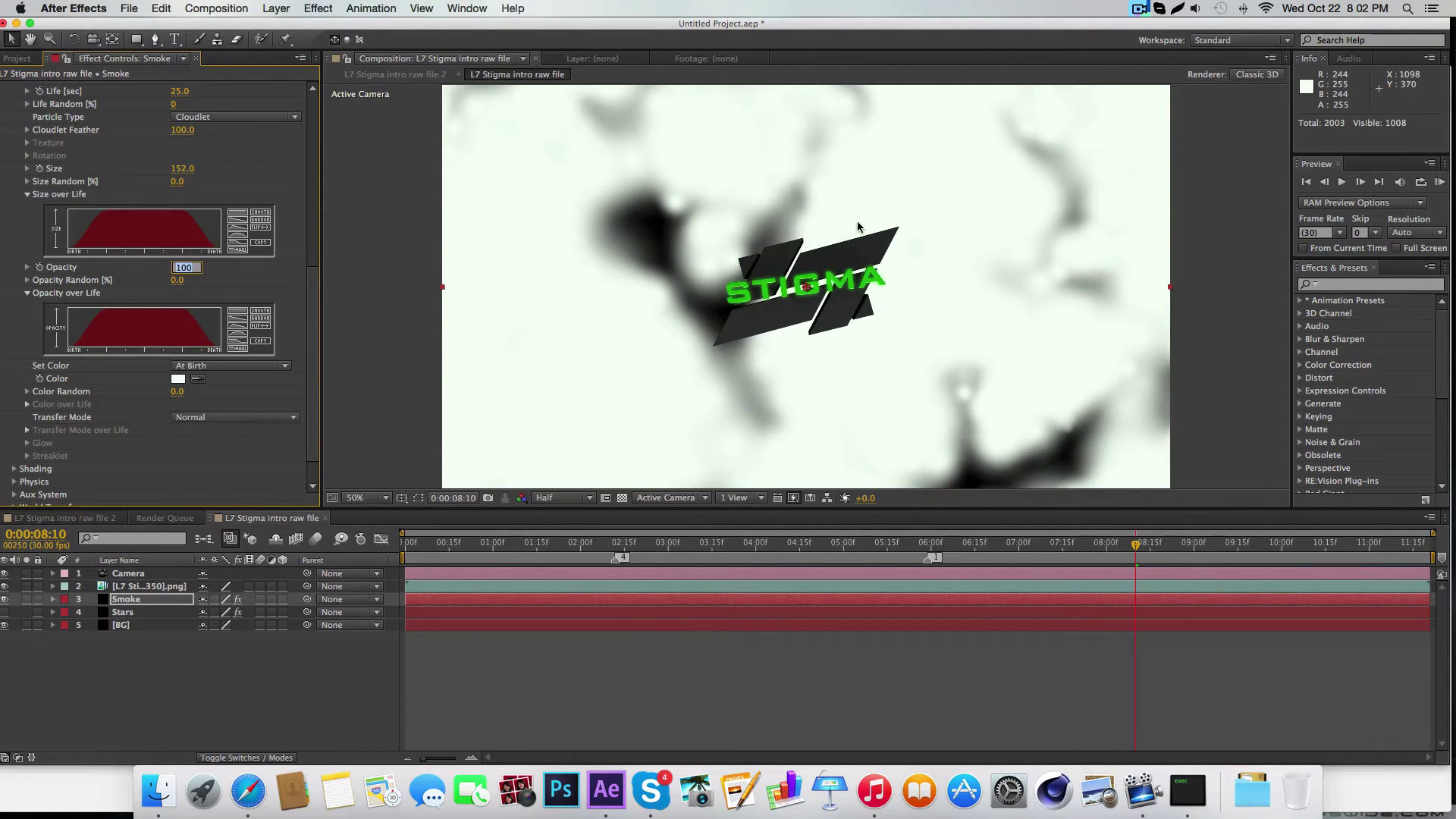
{"action": "type", "text": "3"}
{"action": "key", "text": "Return"}
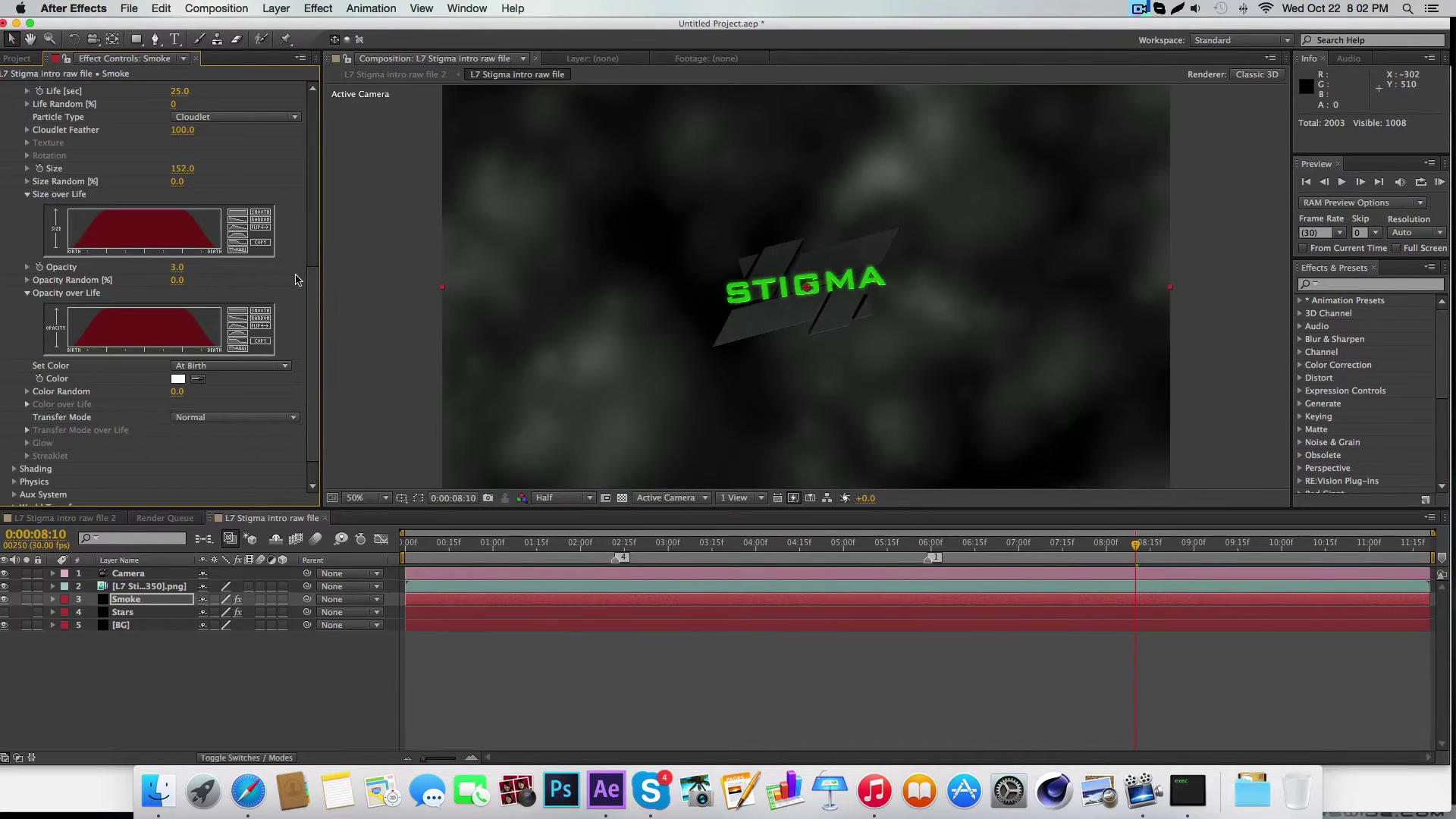
{"action": "left_click_drag", "start_coordinate": [184, 269], "coordinate": [185, 269]}
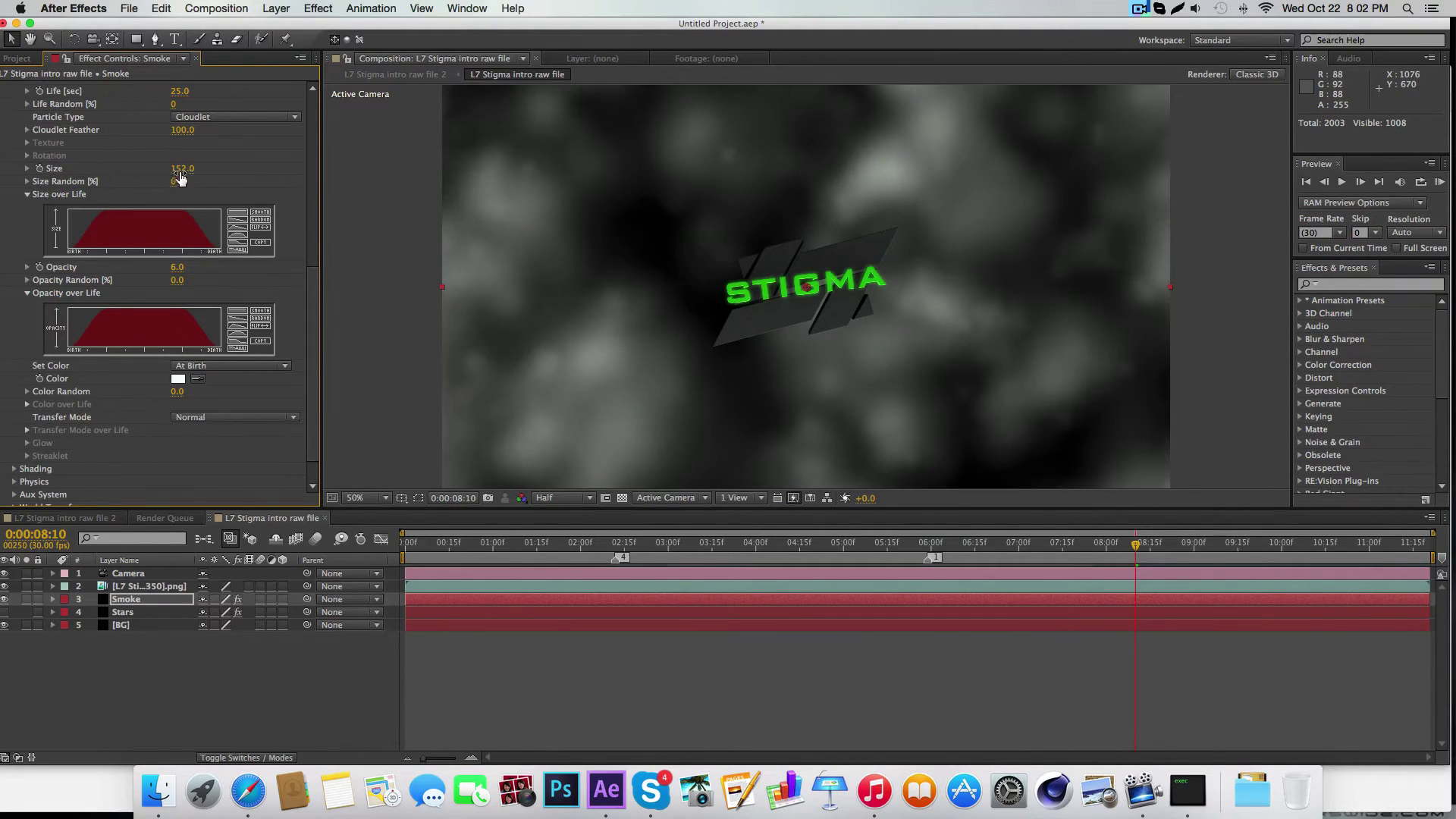
{"action": "left_click_drag", "start_coordinate": [180, 170], "coordinate": [275, 181]}
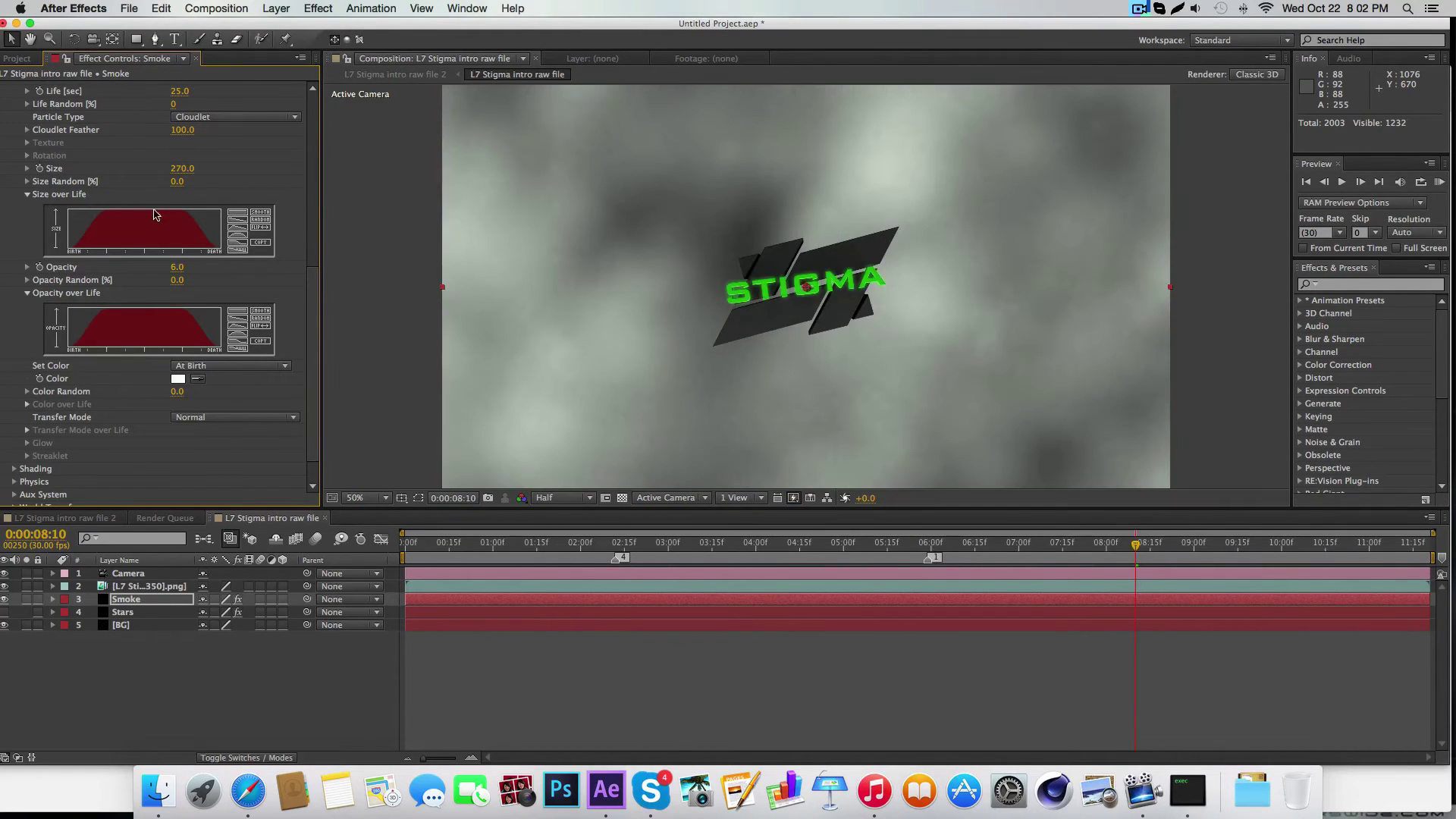
Step: Settle the smoke opacity at 2 and move to the last frame, 0:00:11:20
{"action": "left_click", "coordinate": [177, 267]}
{"action": "type", "text": "3"}
{"action": "key", "text": "Return"}
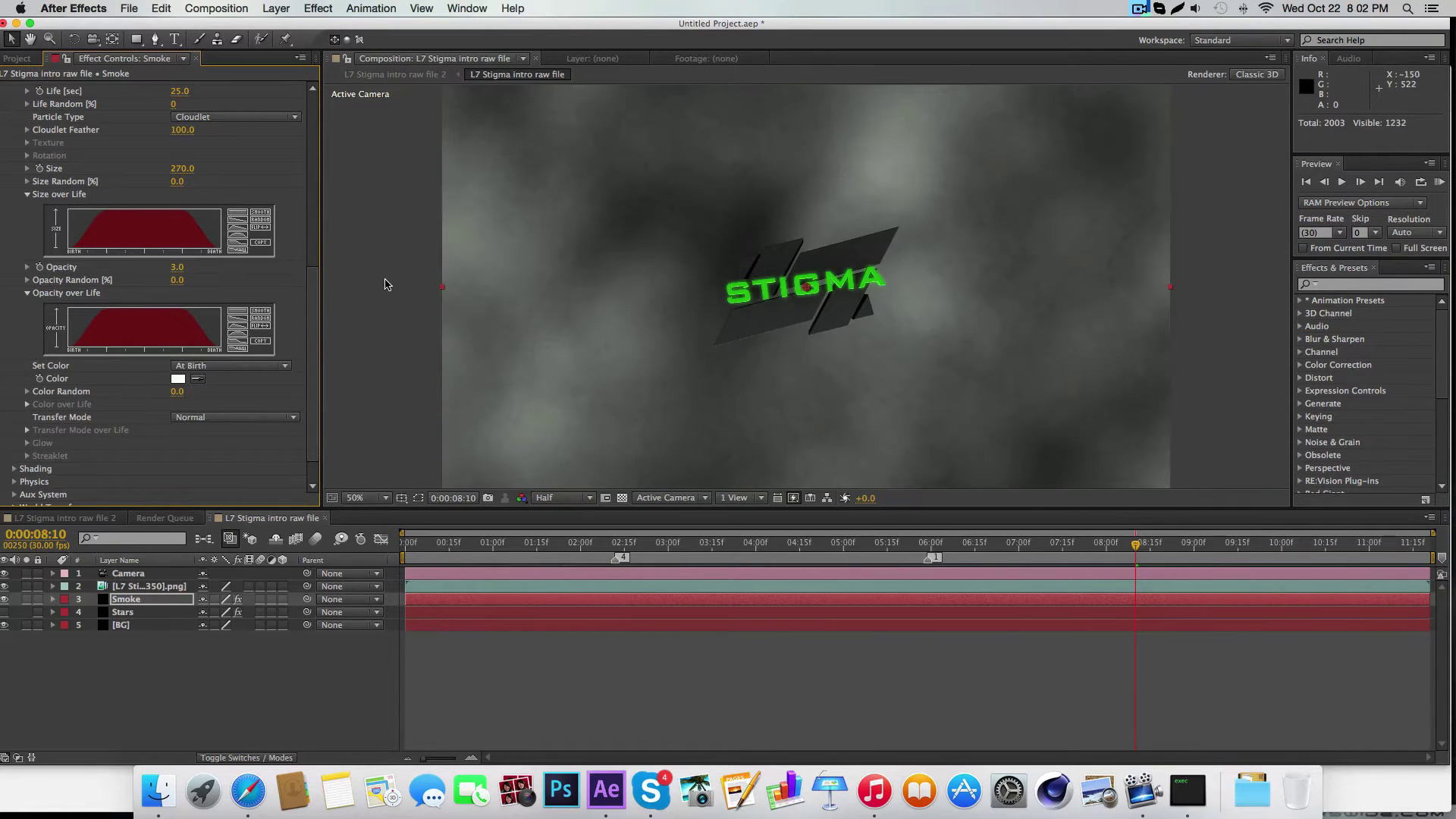
{"action": "left_click", "coordinate": [178, 274]}
{"action": "type", "text": "15"}
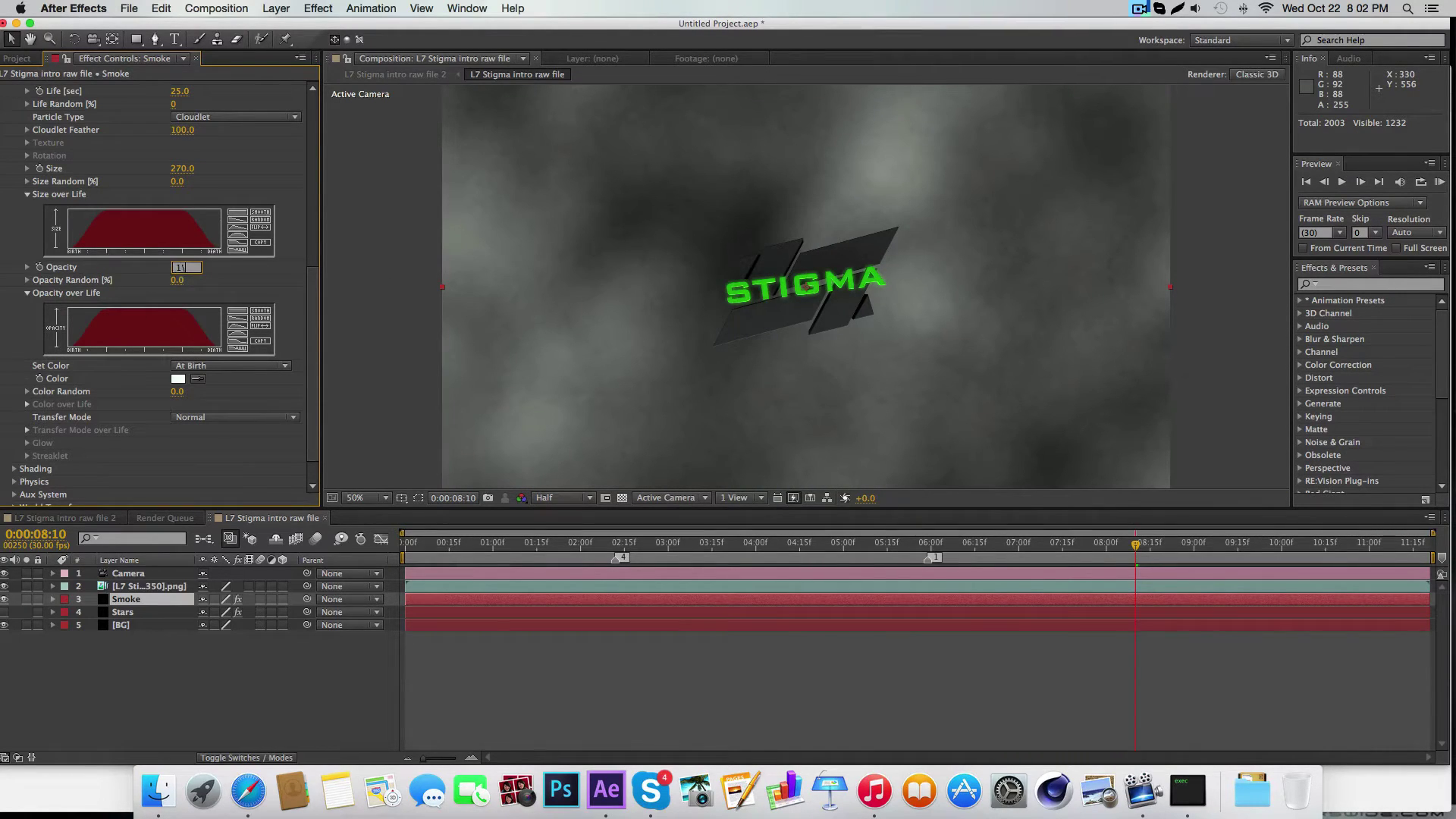
{"action": "key", "text": "Return"}
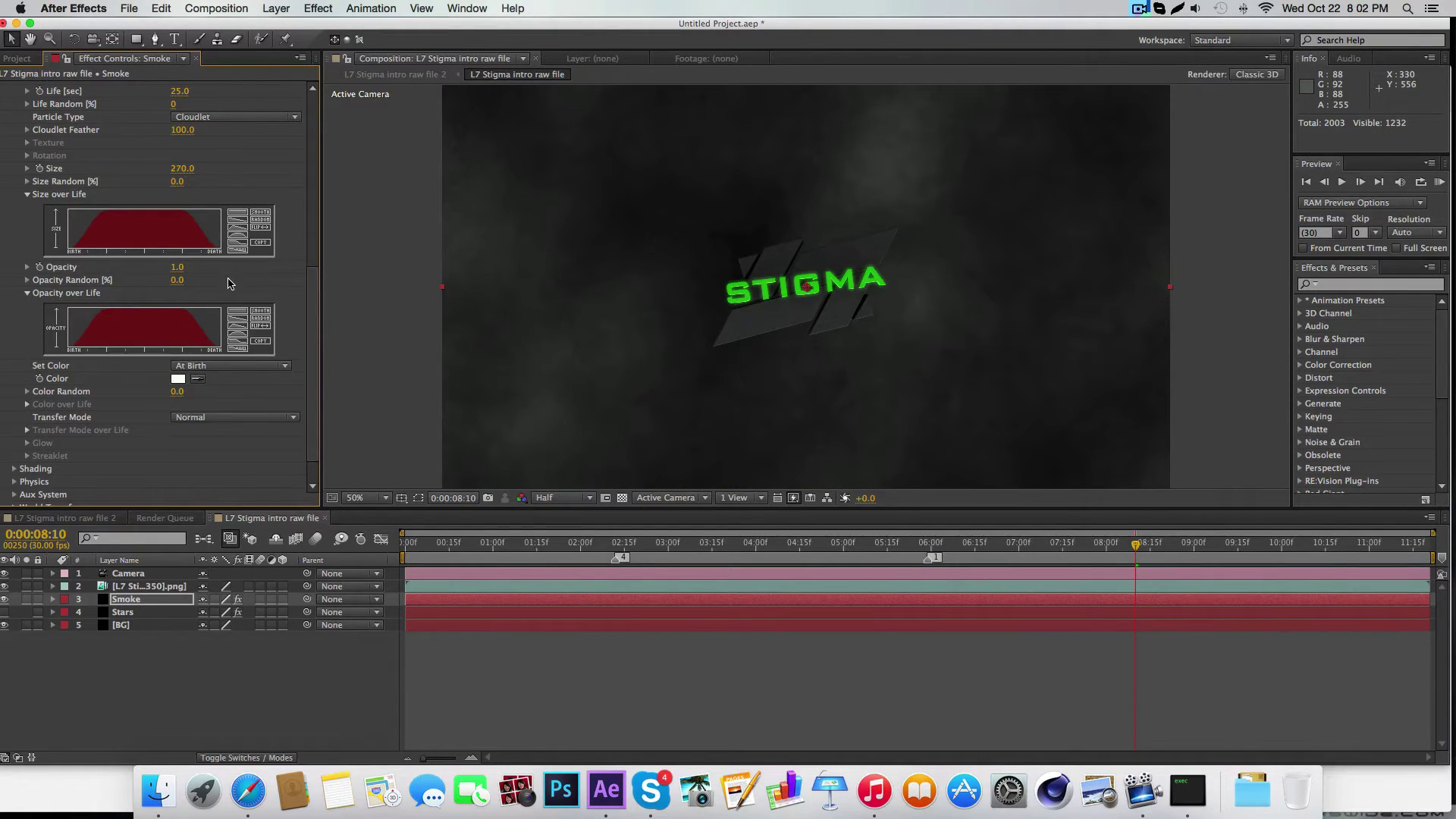
{"action": "left_click", "coordinate": [177, 267]}
{"action": "type", "text": "2"}
{"action": "key", "text": "Return"}
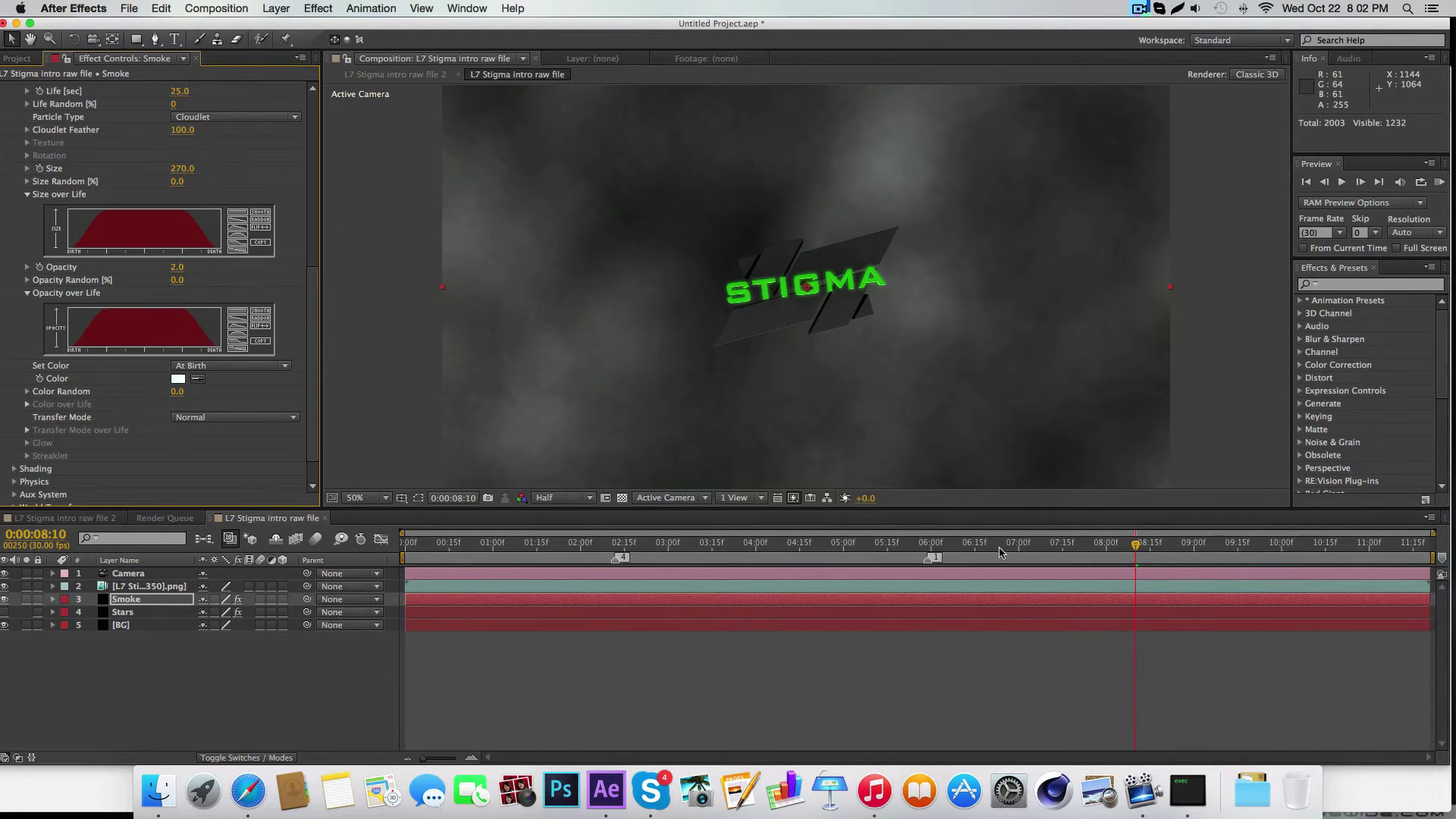
{"action": "left_click_drag", "start_coordinate": [1008, 549], "coordinate": [1426, 543]}
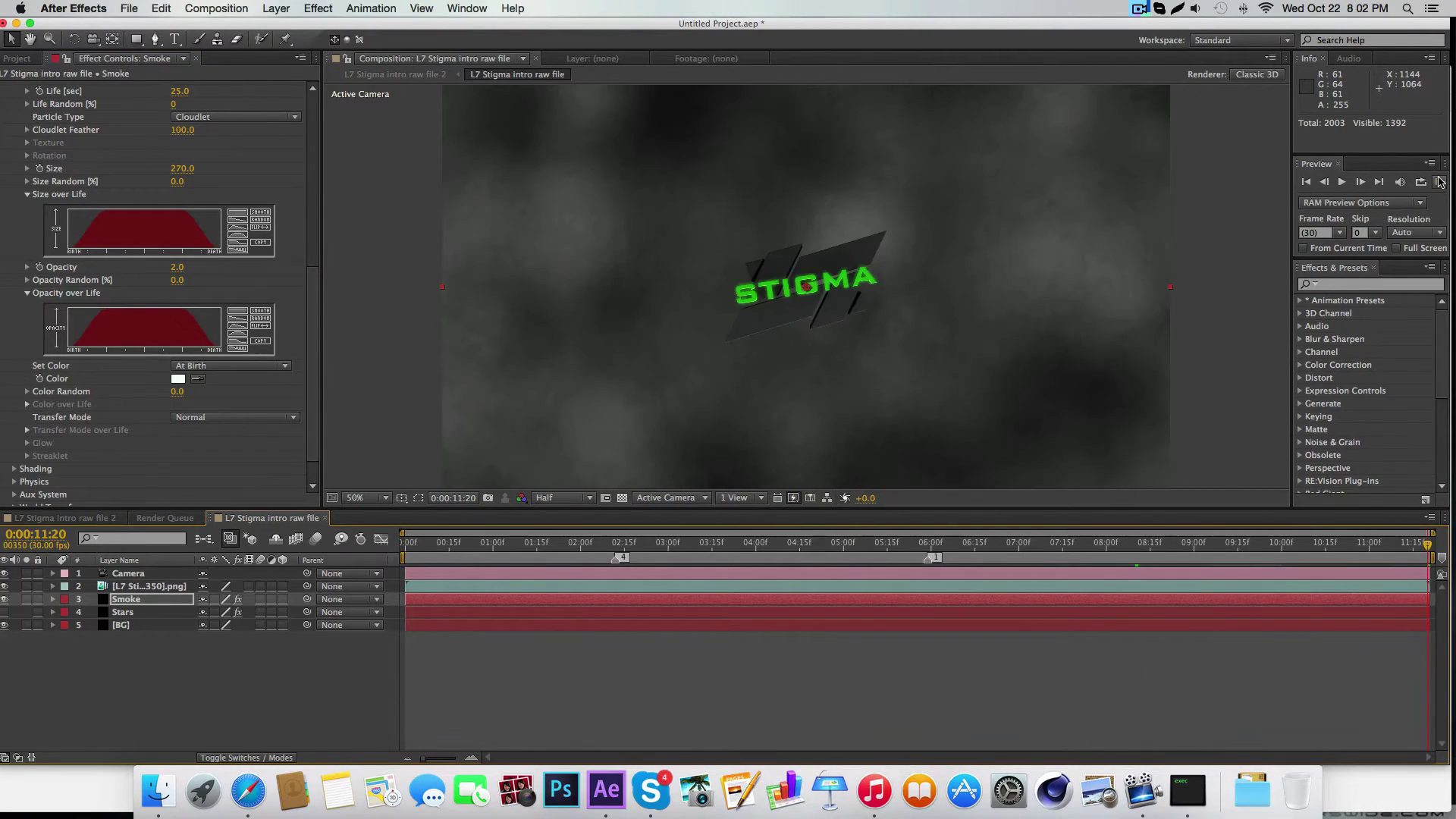
Step: Preview the animation, unhide Stars, and raise Form's Disperse to 13157
{"action": "left_click", "coordinate": [1439, 182]}
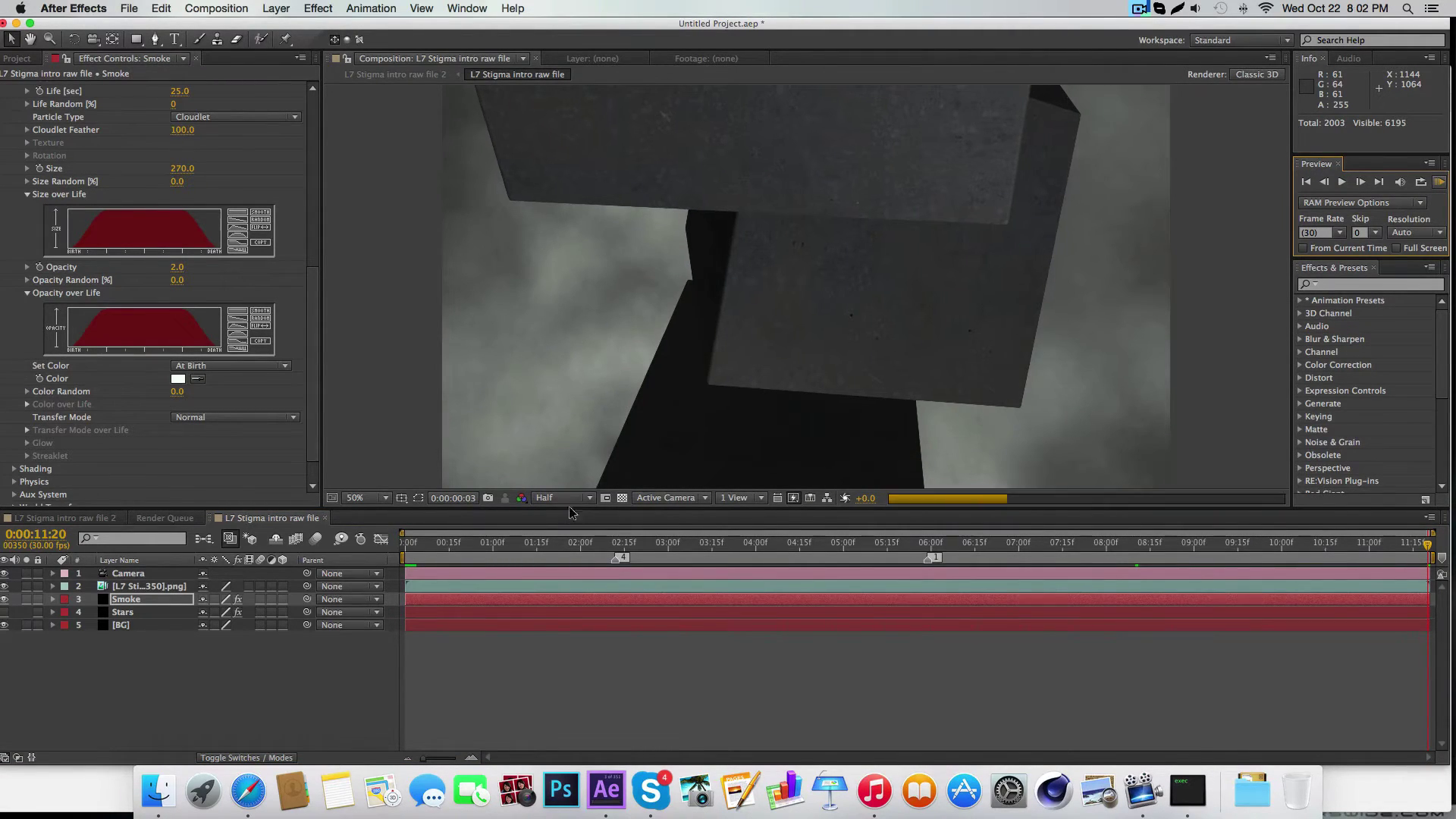
{"action": "left_click", "coordinate": [1439, 183]}
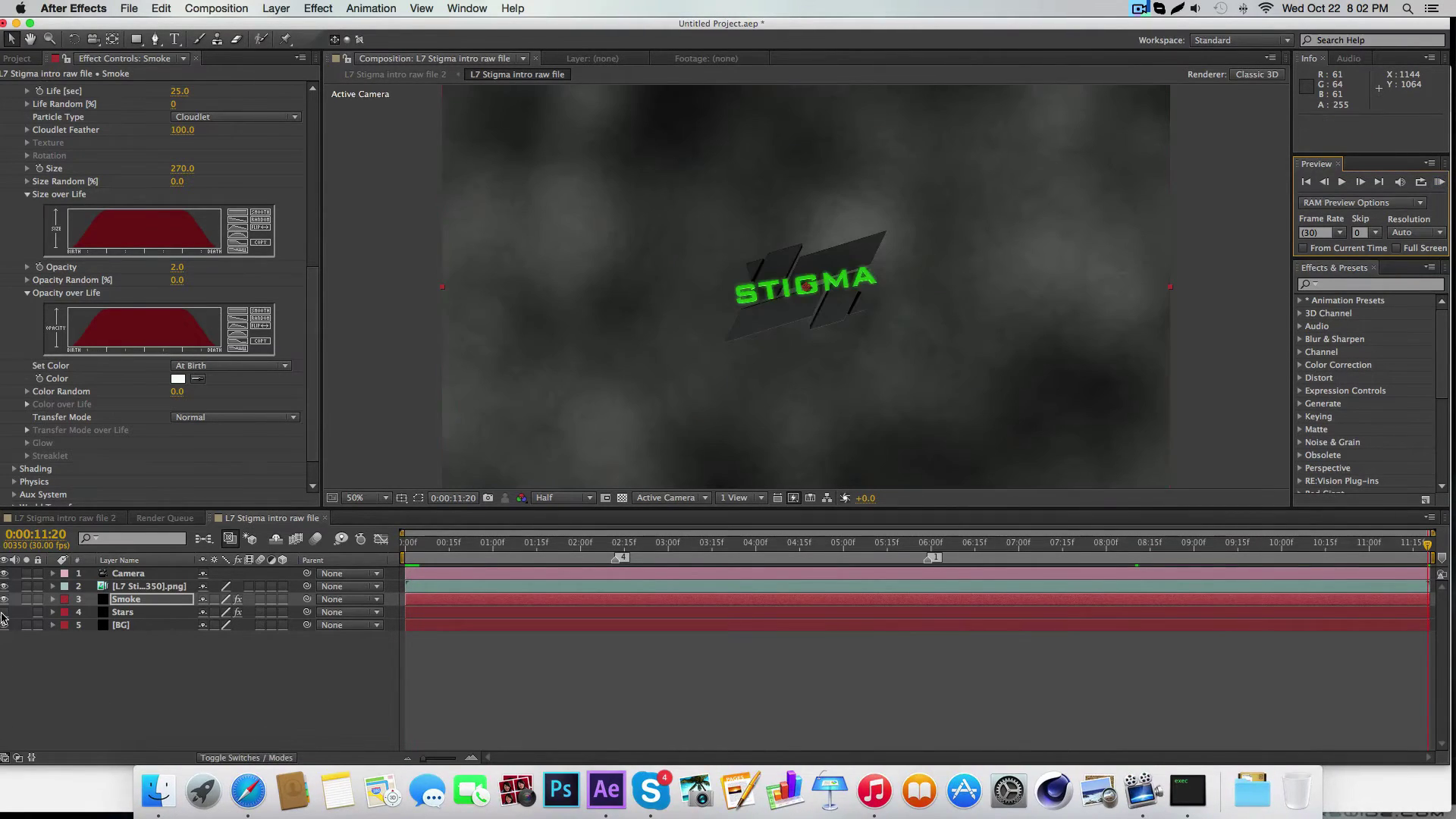
{"action": "left_click", "coordinate": [4, 613]}
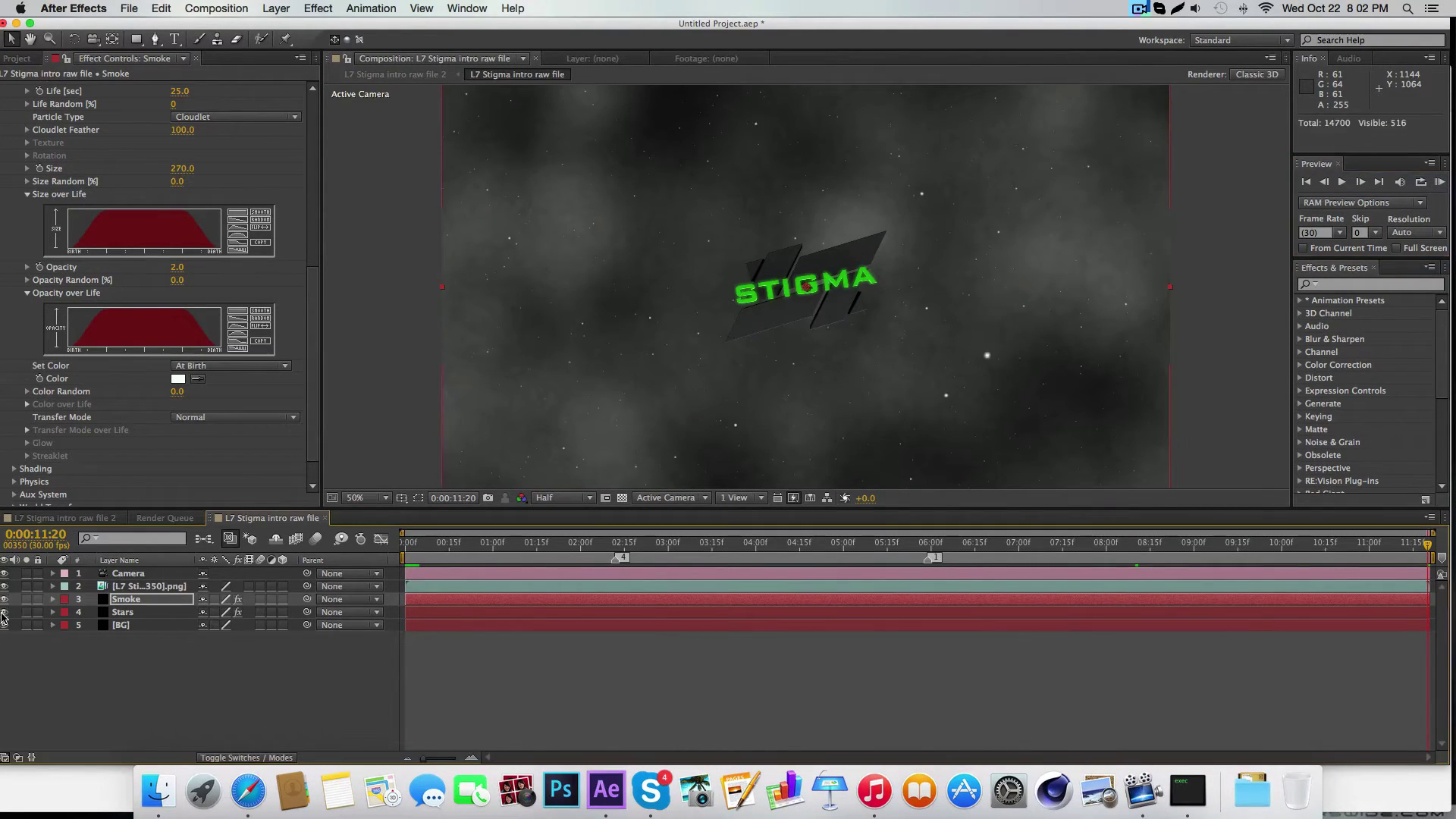
{"action": "left_click", "coordinate": [110, 613]}
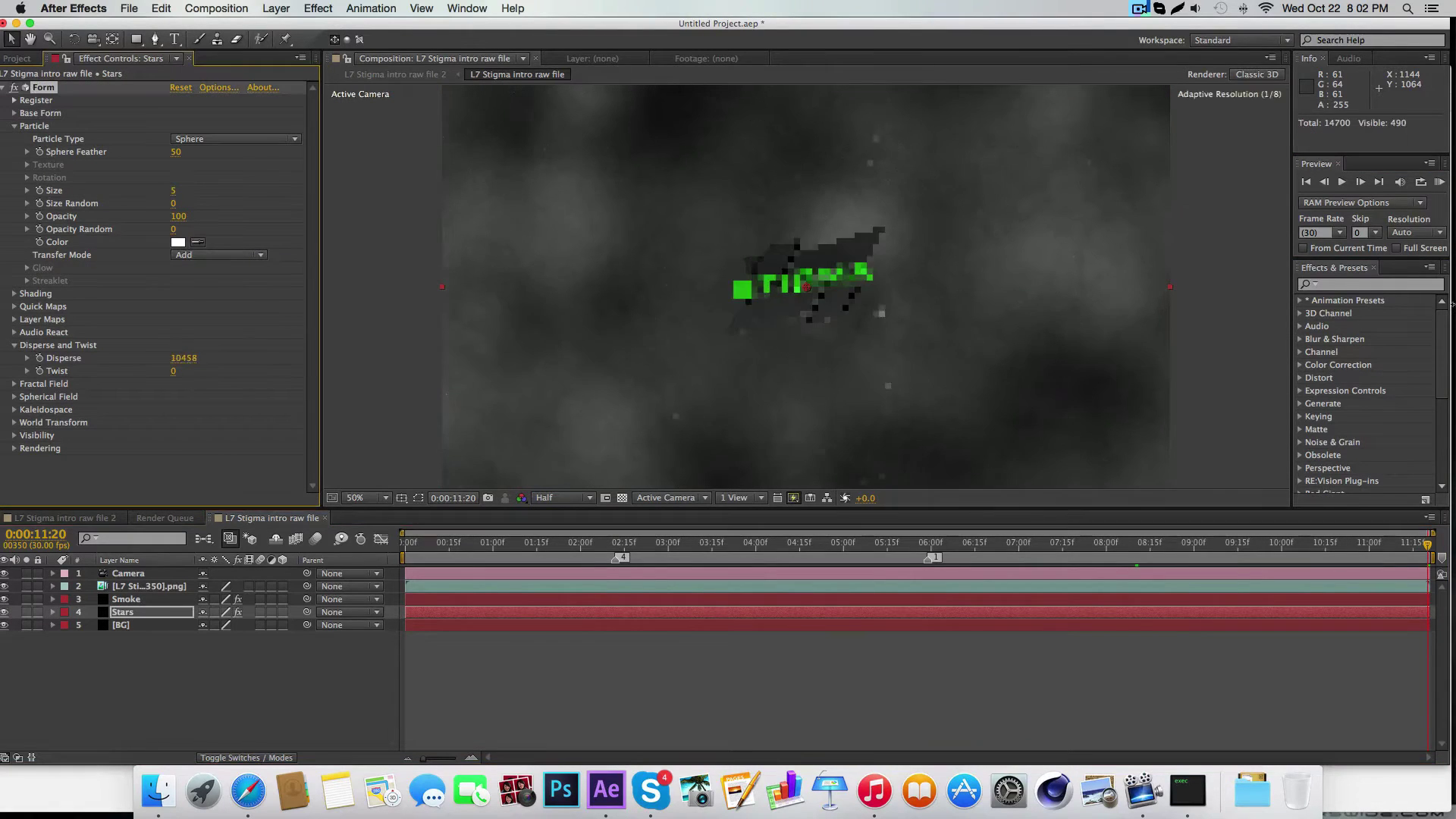
{"action": "left_click_drag", "start_coordinate": [183, 358], "coordinate": [275, 358]}
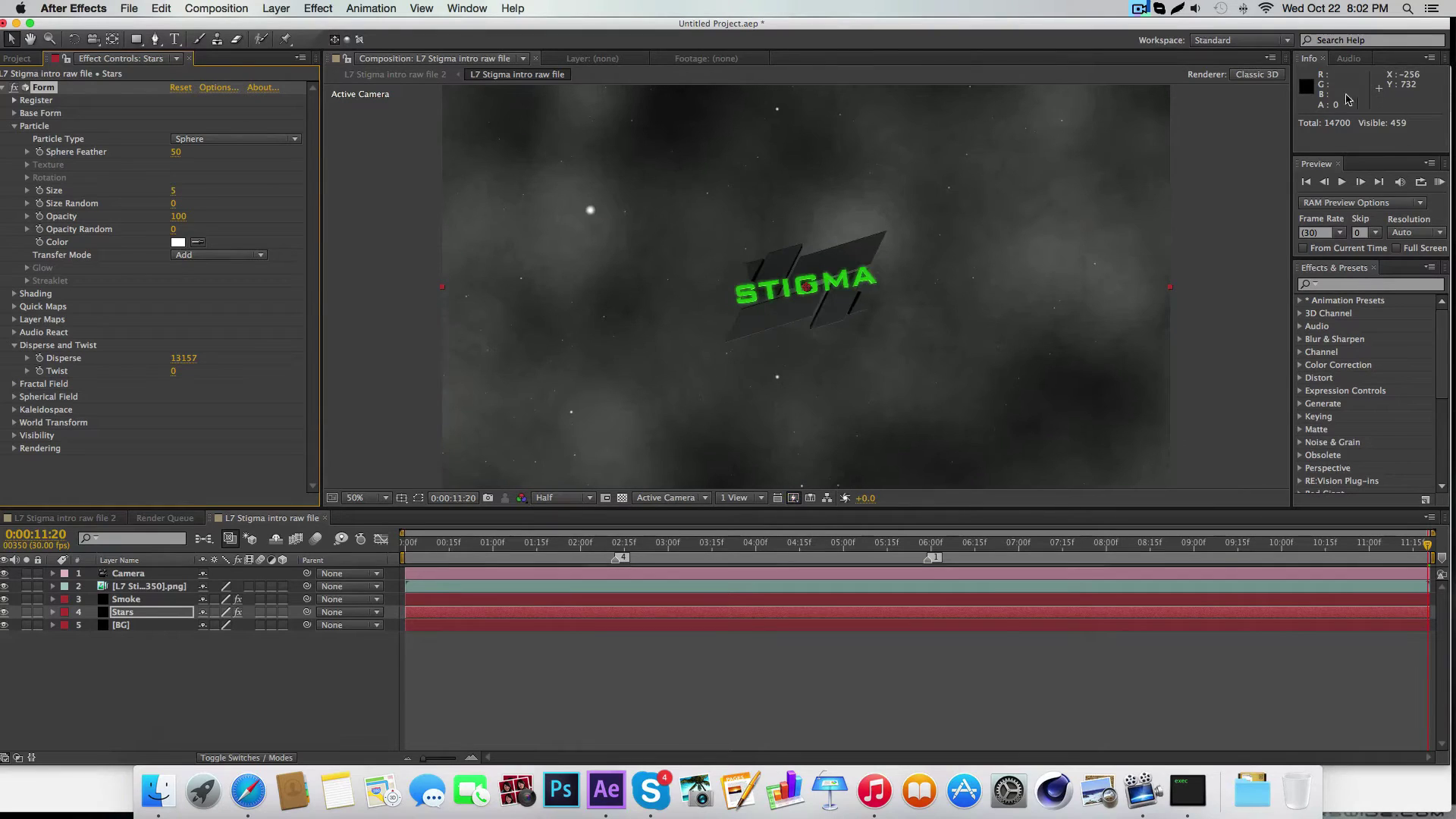
{"action": "right_click", "coordinate": [236, 664]}
{"action": "left_click", "coordinate": [122, 699]}
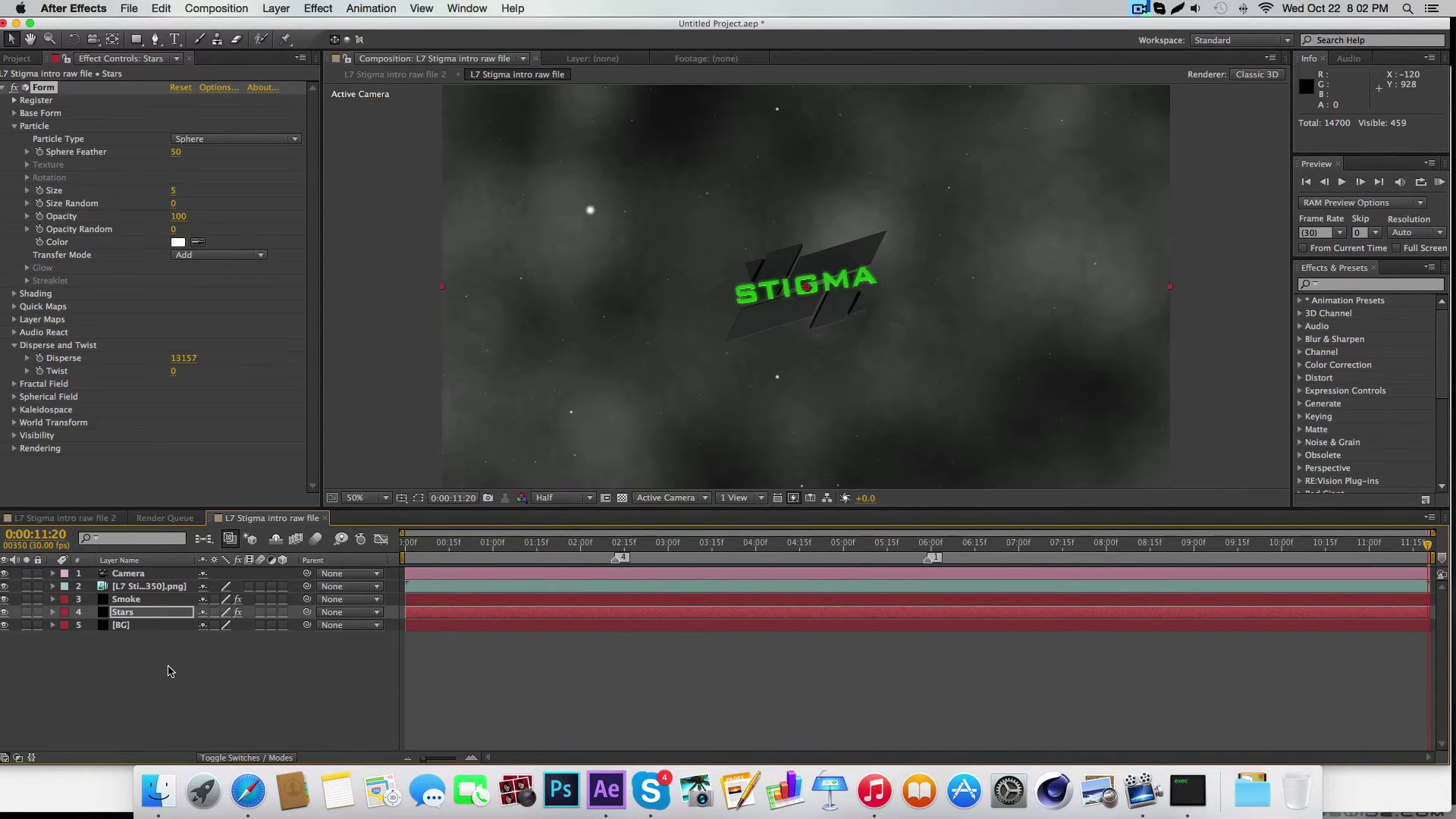
Step: Add an adjustment layer named cc
{"action": "key", "text": "super+alt+y"}
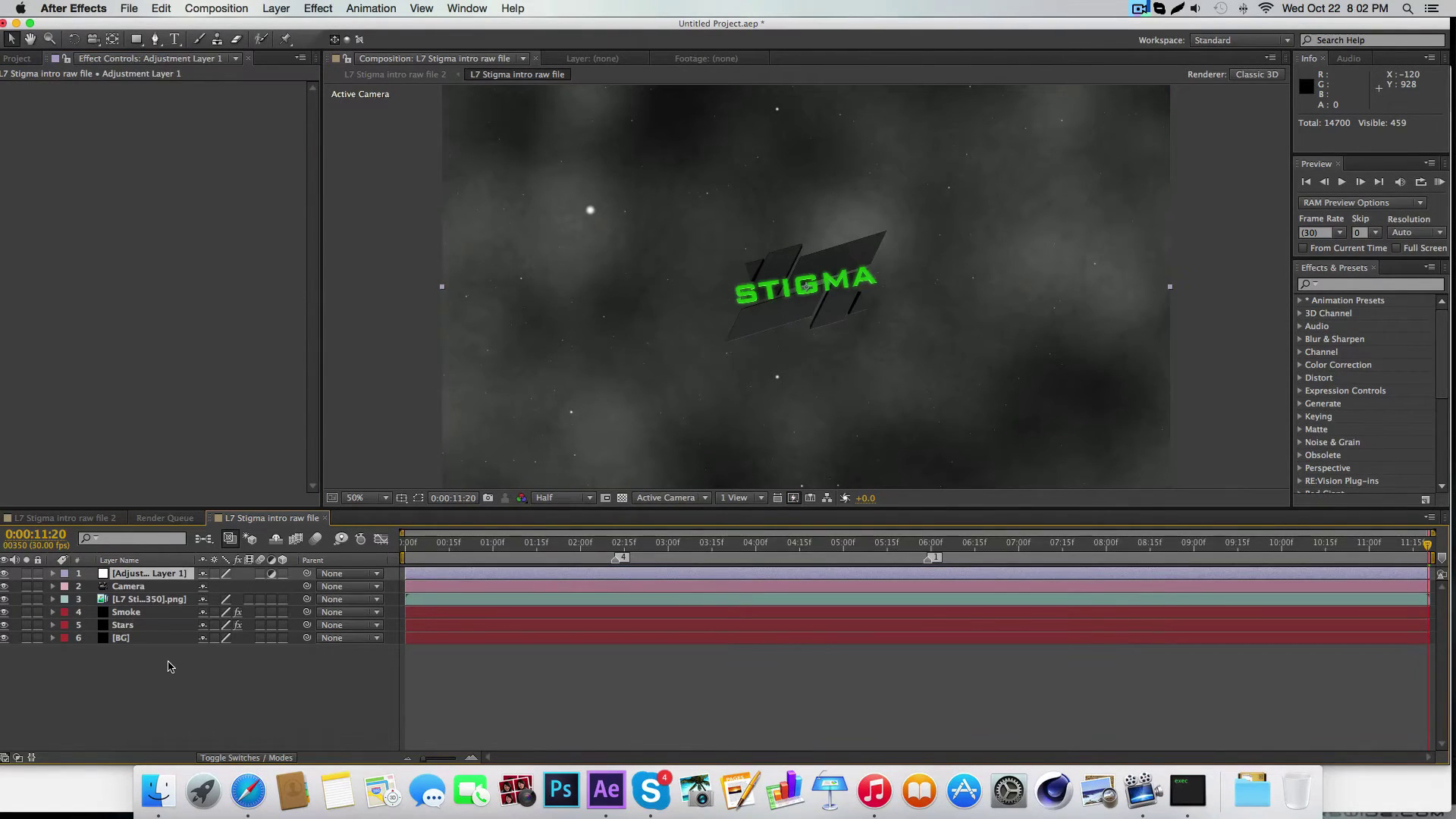
{"action": "key", "text": "Return"}
{"action": "type", "text": "cc"}
{"action": "key", "text": "Return"}
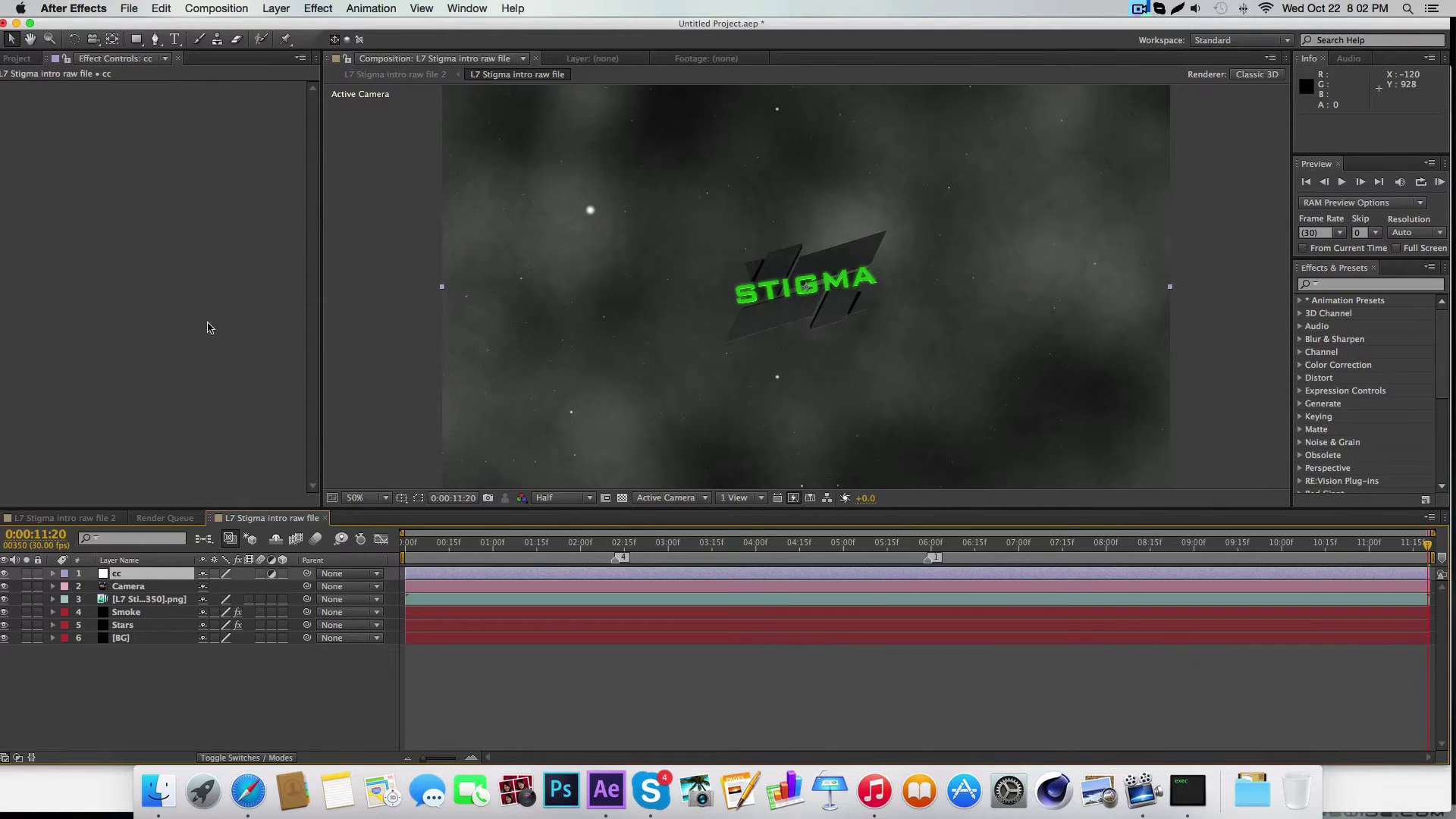
Step: Darken the Smoke particle colour slightly to a green-grey
{"action": "left_click", "coordinate": [126, 615]}
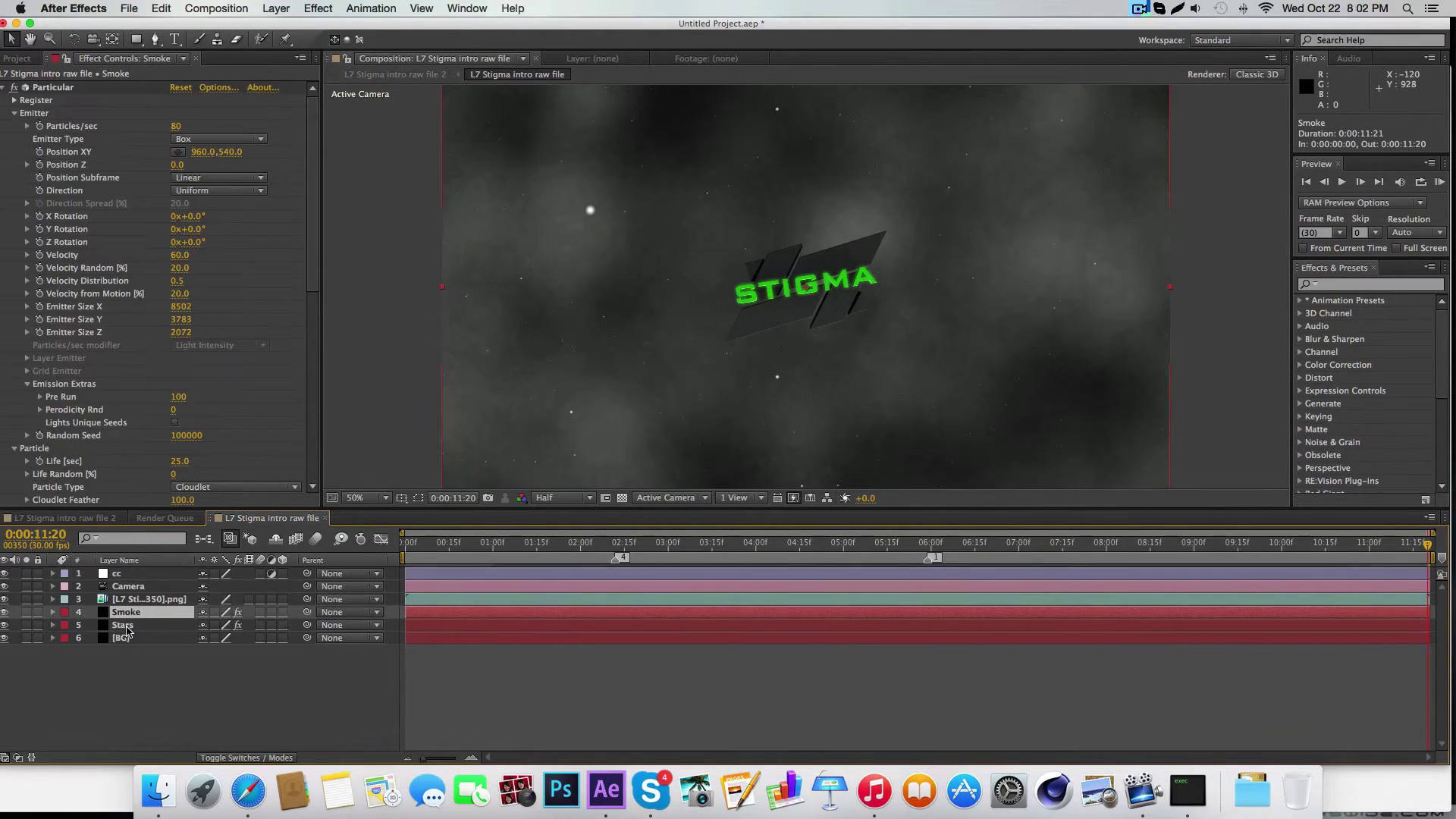
{"action": "left_click", "coordinate": [125, 626]}
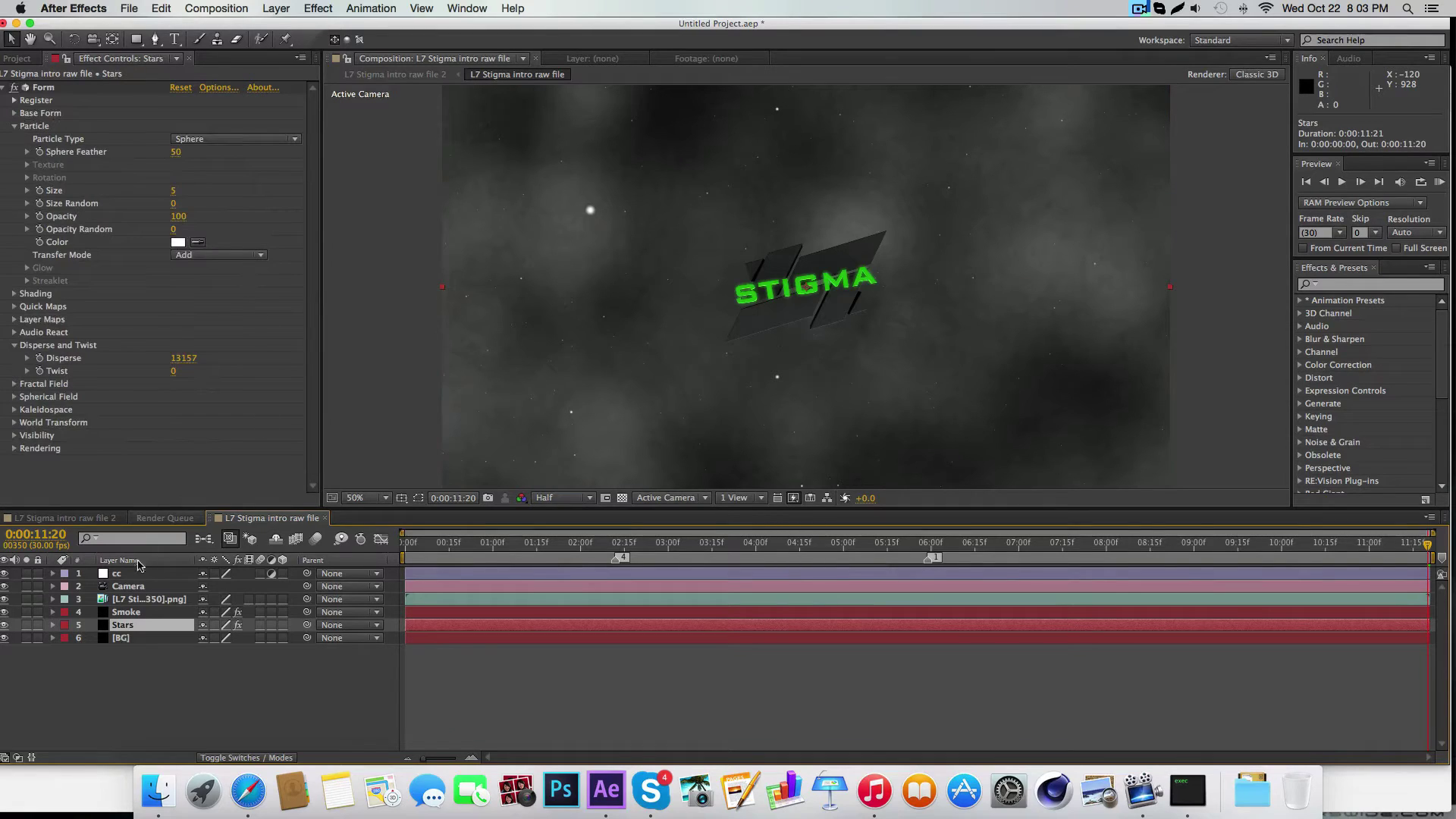
{"action": "left_click", "coordinate": [138, 614]}
{"action": "scroll", "coordinate": [186, 341], "scroll_direction": "down", "scroll_amount": 8}
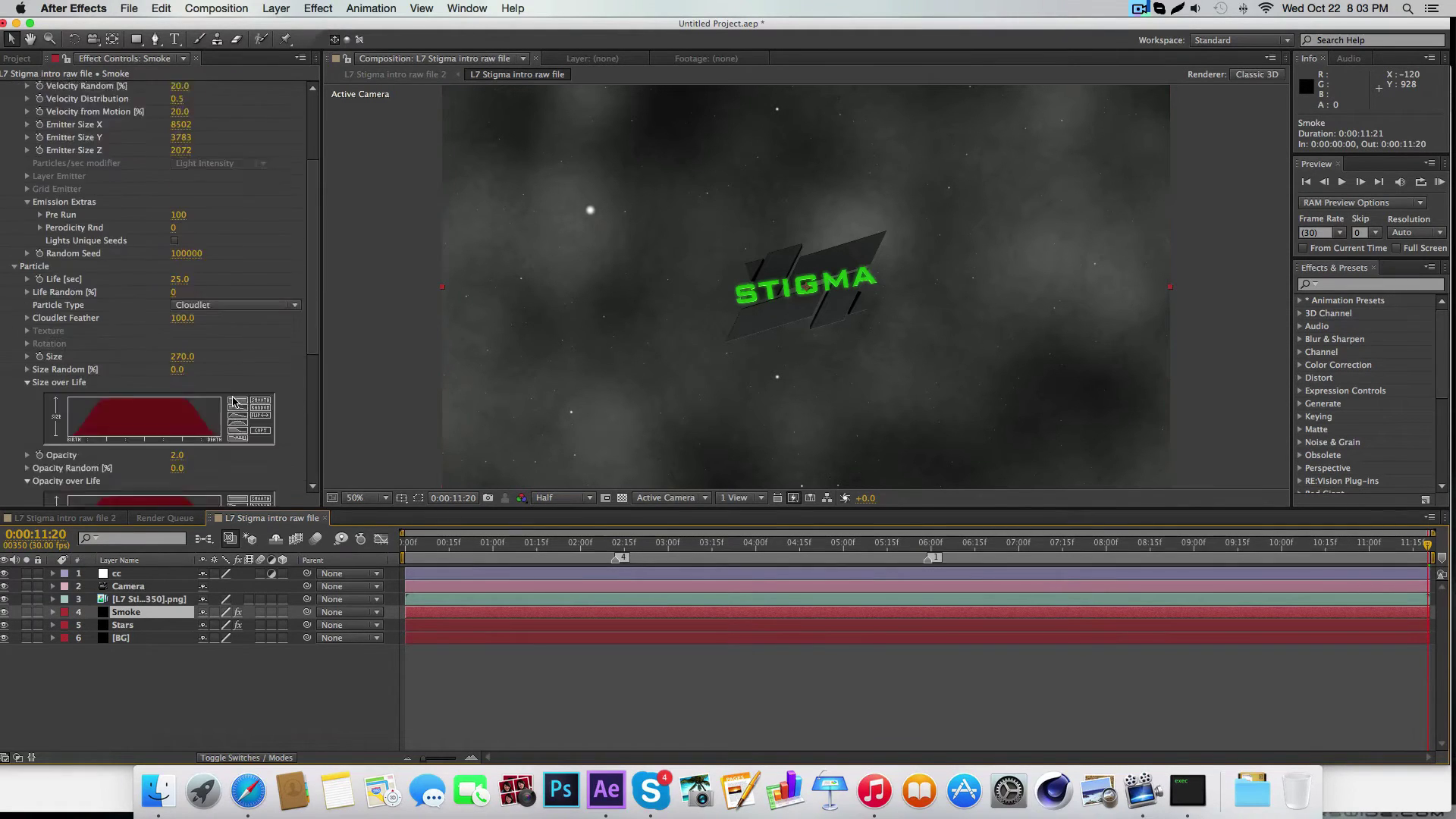
{"action": "scroll", "coordinate": [186, 340], "scroll_direction": "down", "scroll_amount": 2}
{"action": "left_click", "coordinate": [186, 346]}
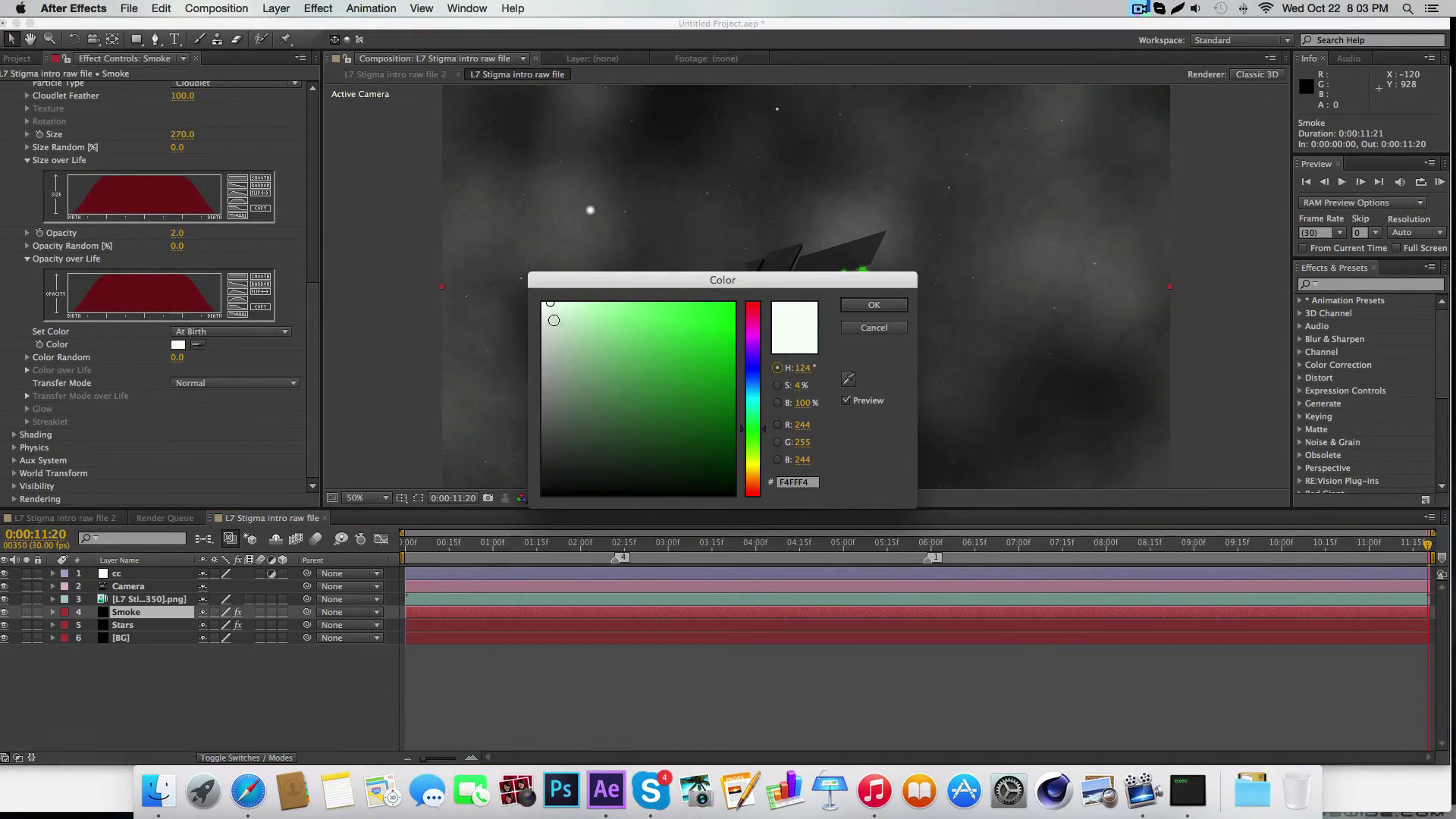
{"action": "left_click_drag", "start_coordinate": [549, 310], "coordinate": [551, 317]}
{"action": "left_click", "coordinate": [874, 306]}
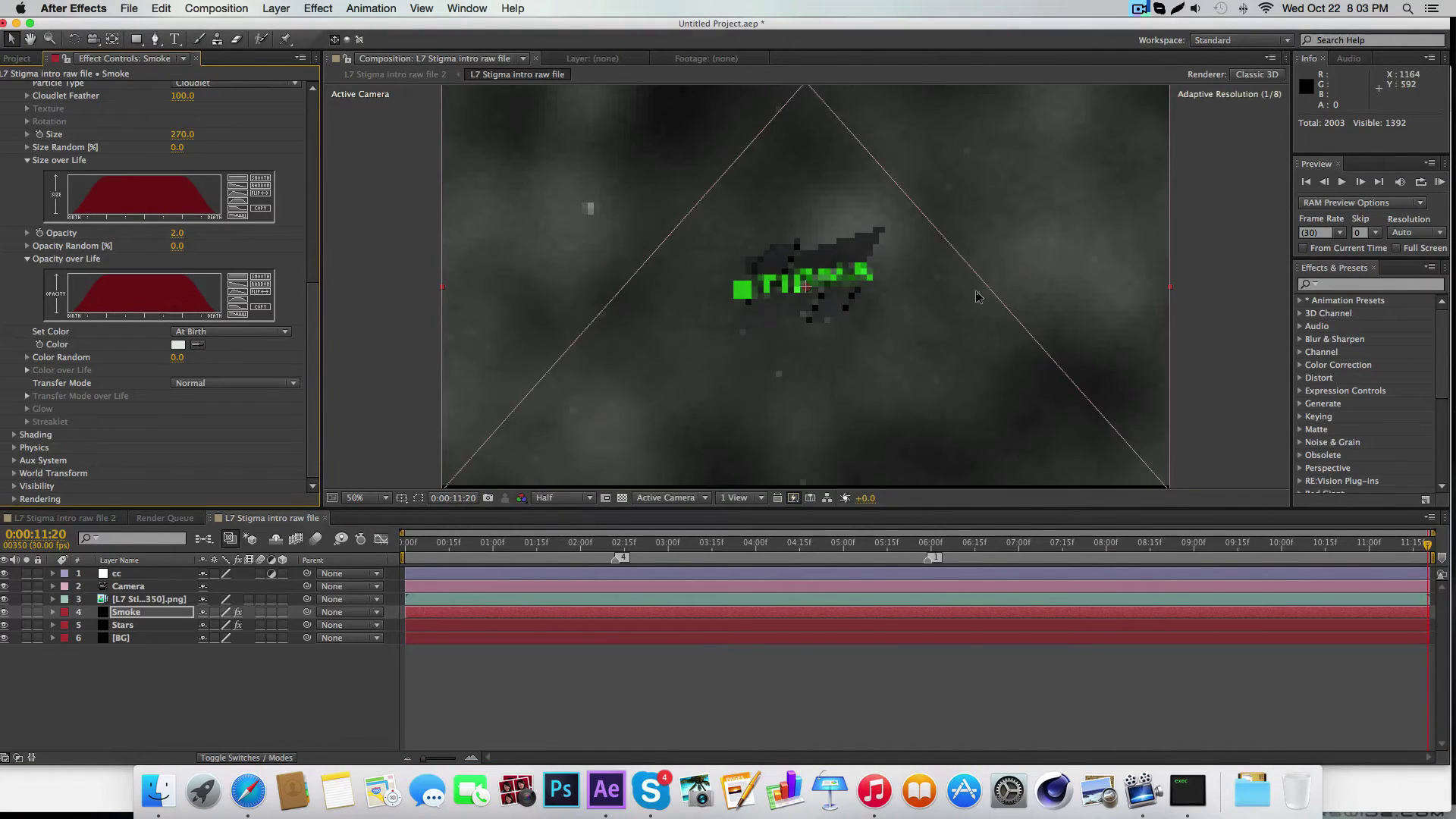
Step: Add an adjustment layer named optical flares and place it beneath cc
{"action": "left_click", "coordinate": [122, 574]}
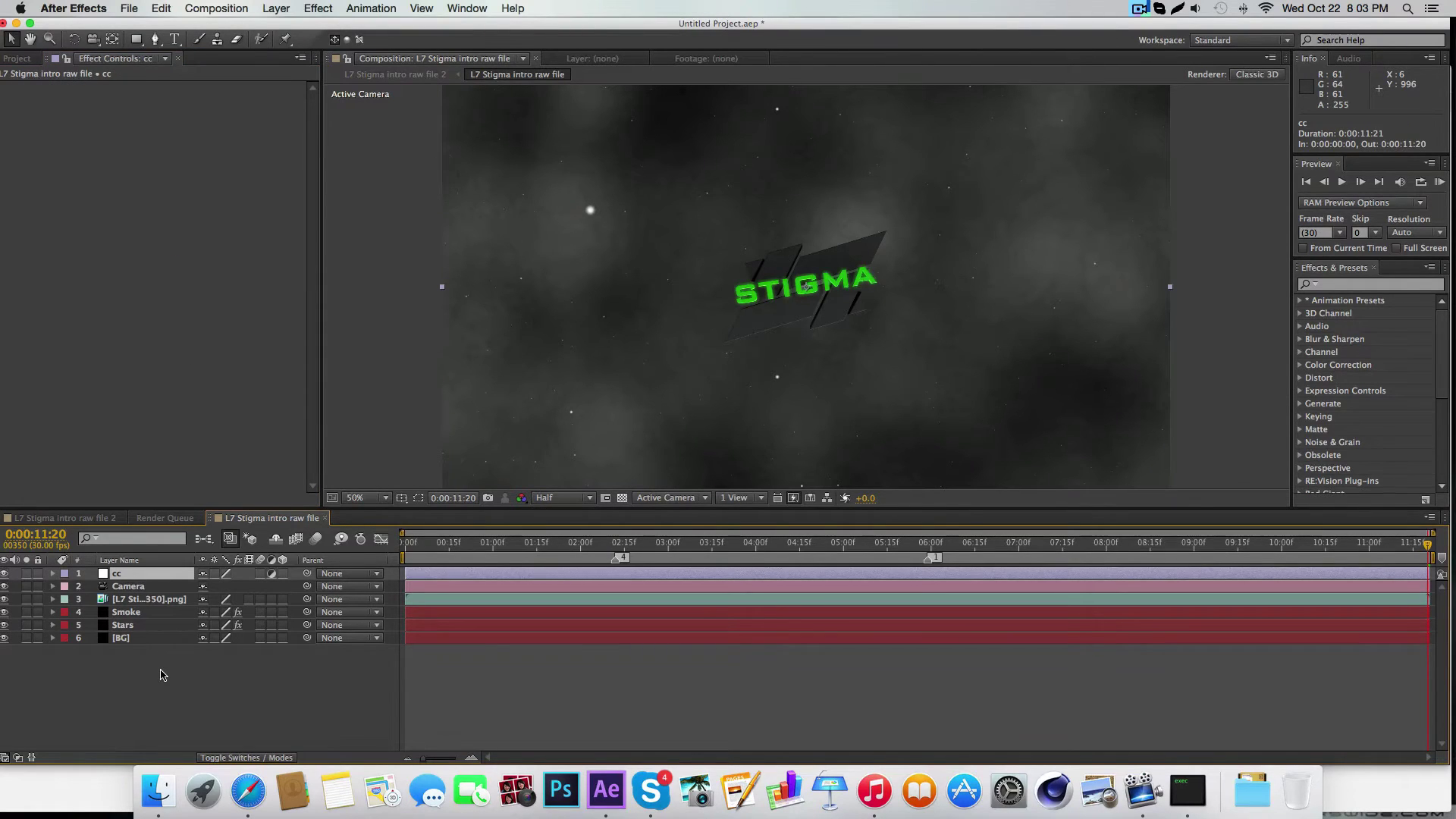
{"action": "key", "text": "super+alt+y"}
{"action": "key", "text": "Return"}
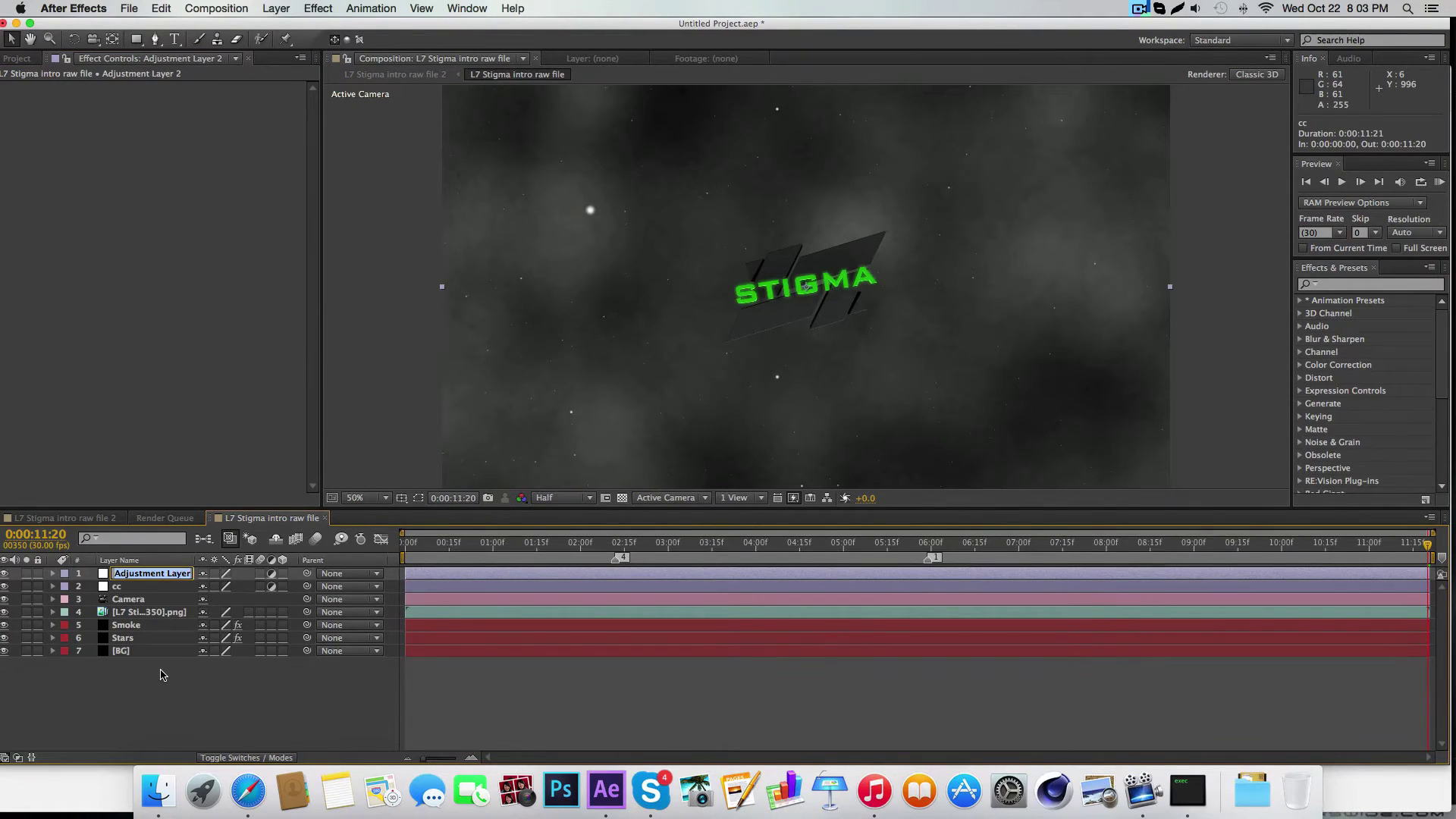
{"action": "type", "text": "optical flares"}
{"action": "key", "text": "Return"}
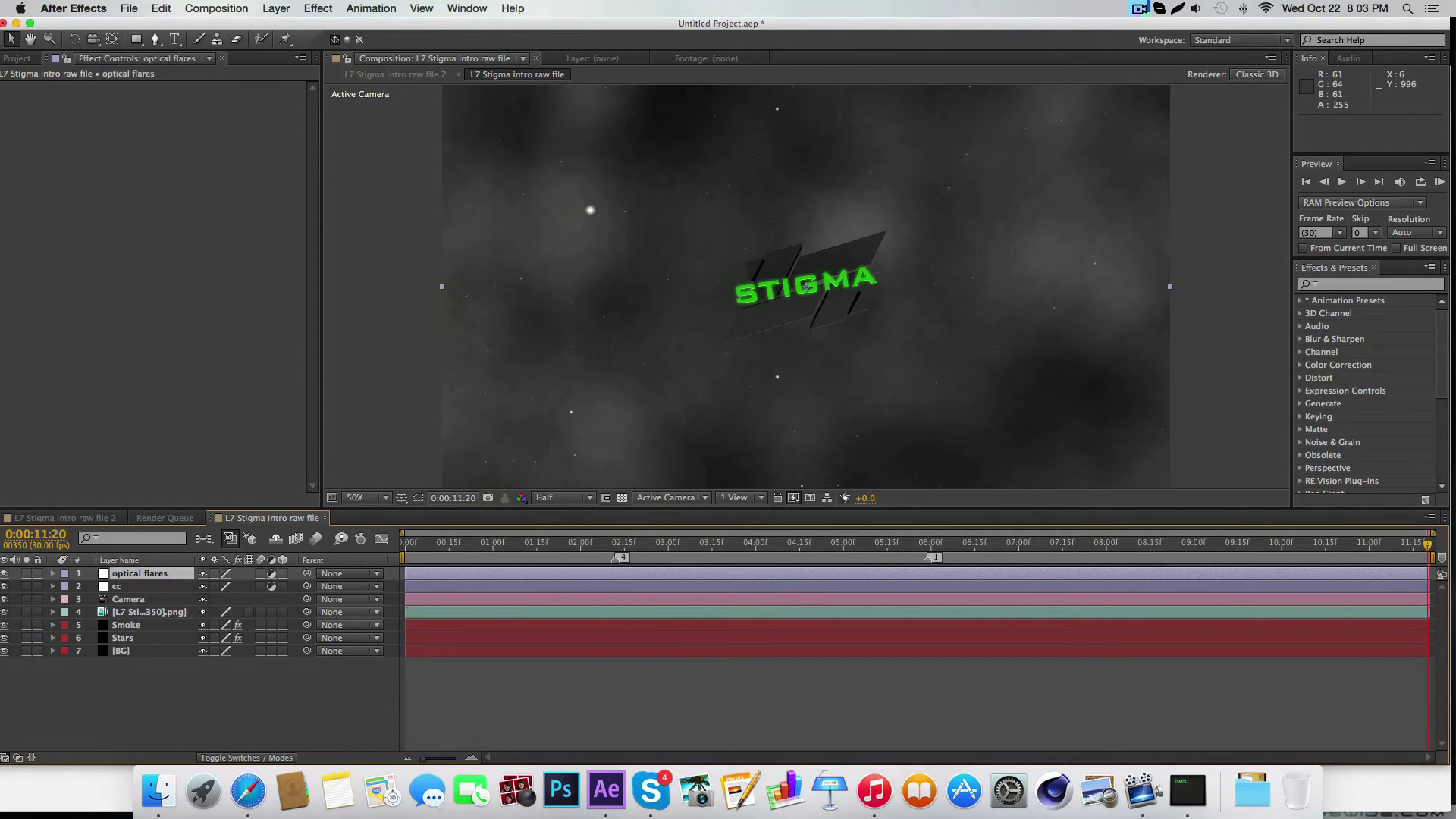
{"action": "left_click_drag", "start_coordinate": [133, 574], "coordinate": [136, 598]}
Step: Apply RE:Vision's RSMB to the cc adjustment layer and set its Blur Amount to 2.30
{"action": "left_click", "coordinate": [126, 576]}
{"action": "scroll", "coordinate": [1362, 422], "scroll_direction": "down", "scroll_amount": 5}
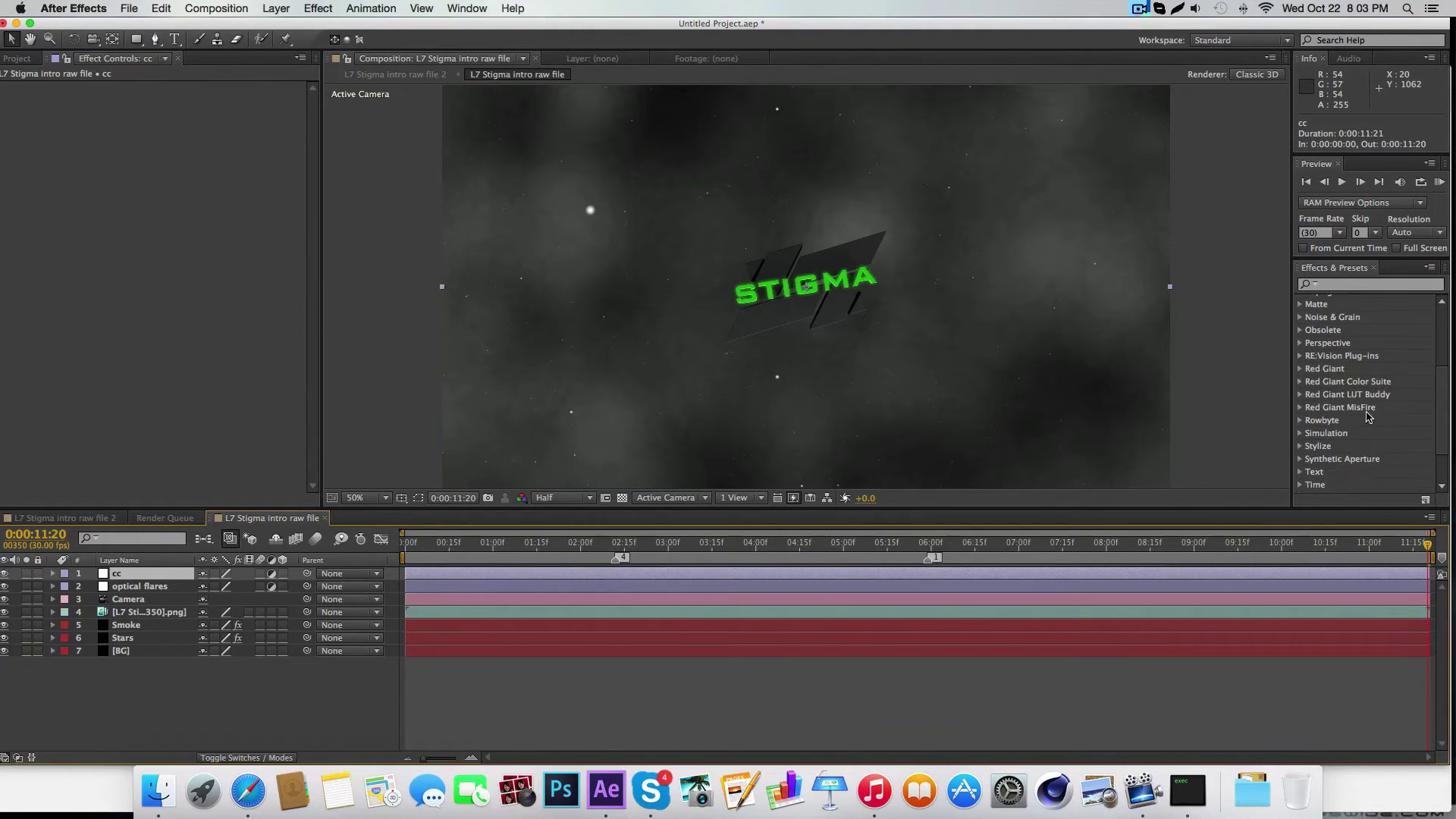
{"action": "left_click", "coordinate": [1300, 356]}
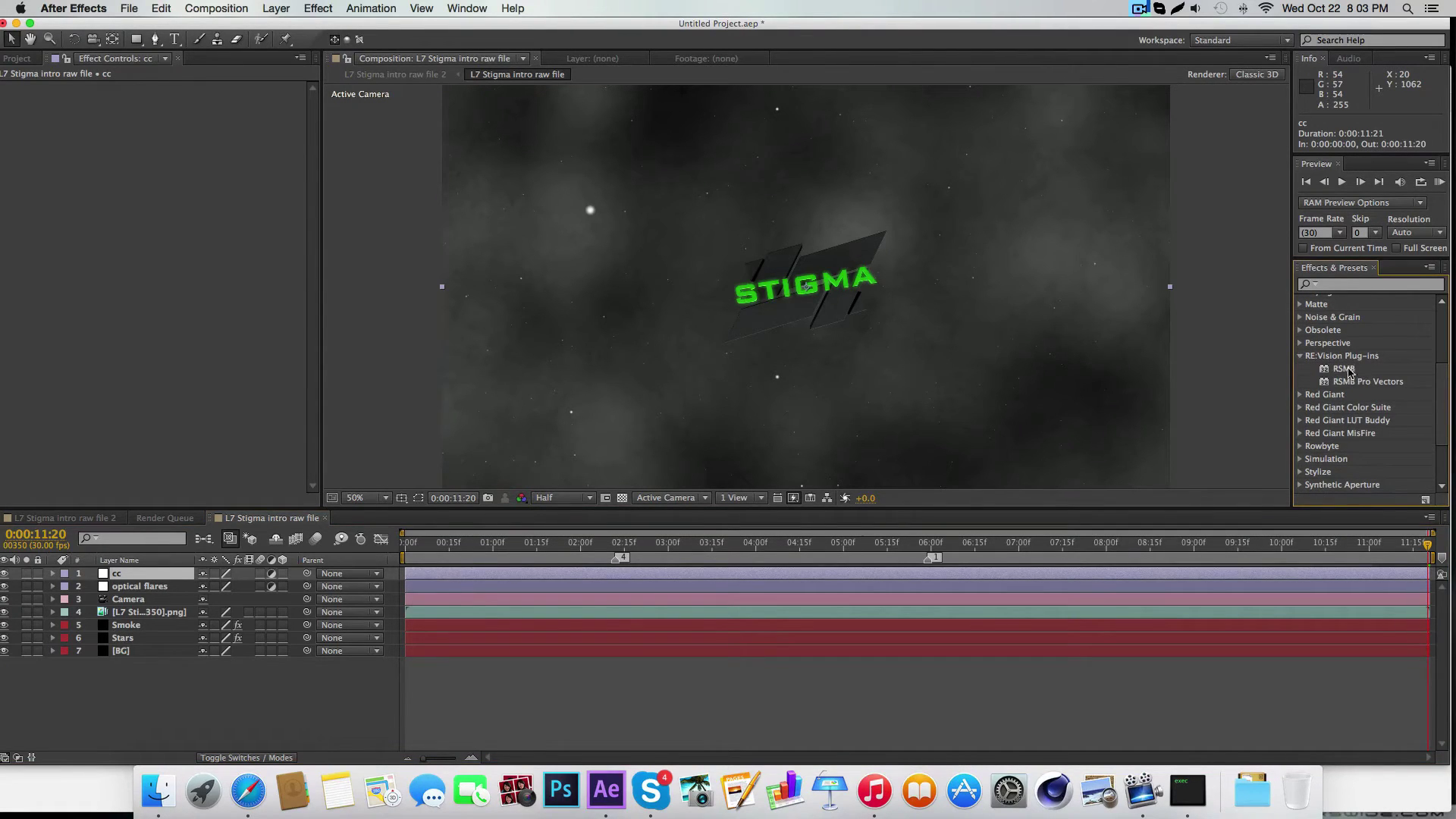
{"action": "left_click_drag", "start_coordinate": [1344, 370], "coordinate": [937, 477]}
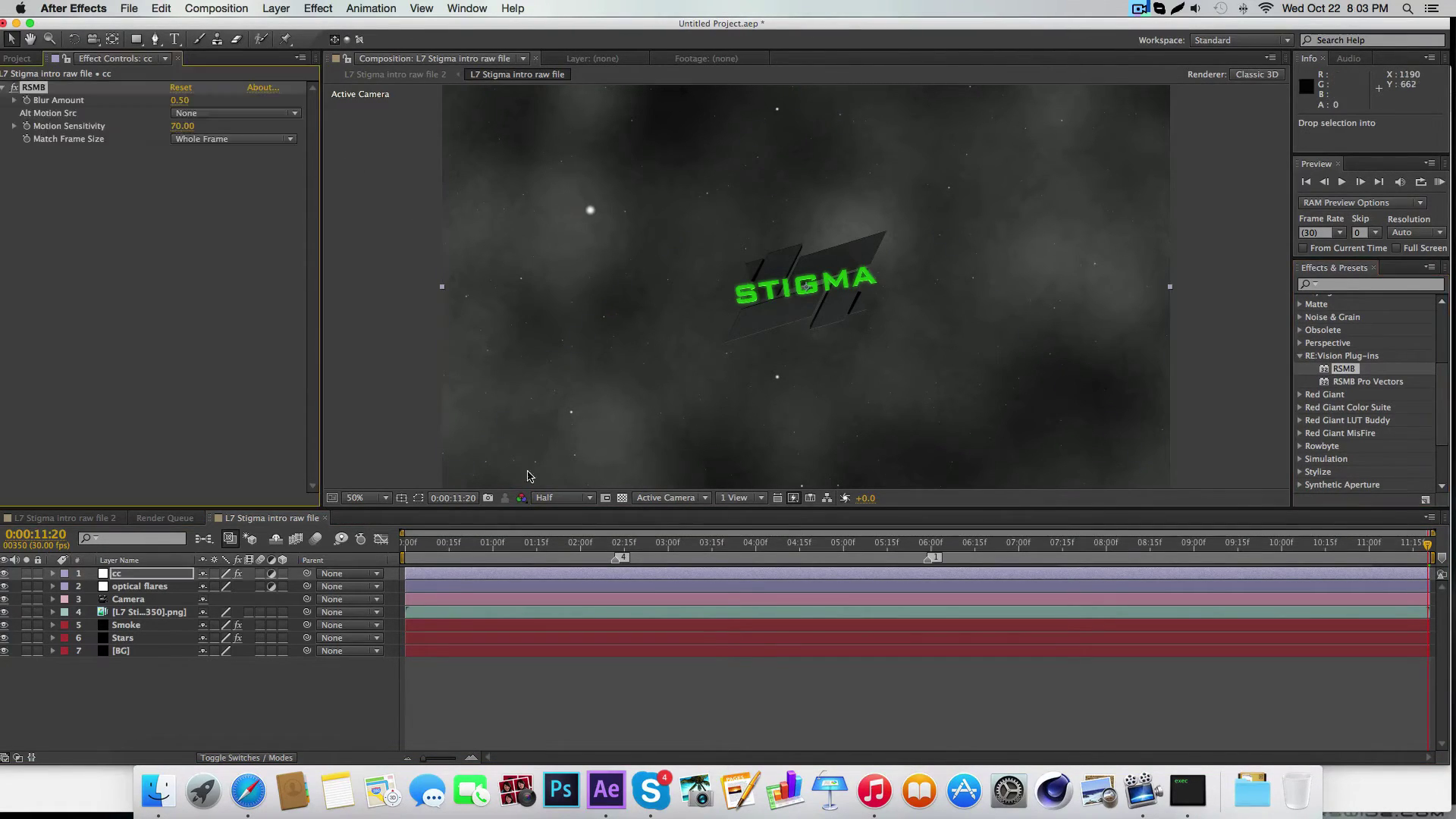
{"action": "left_click", "coordinate": [179, 100]}
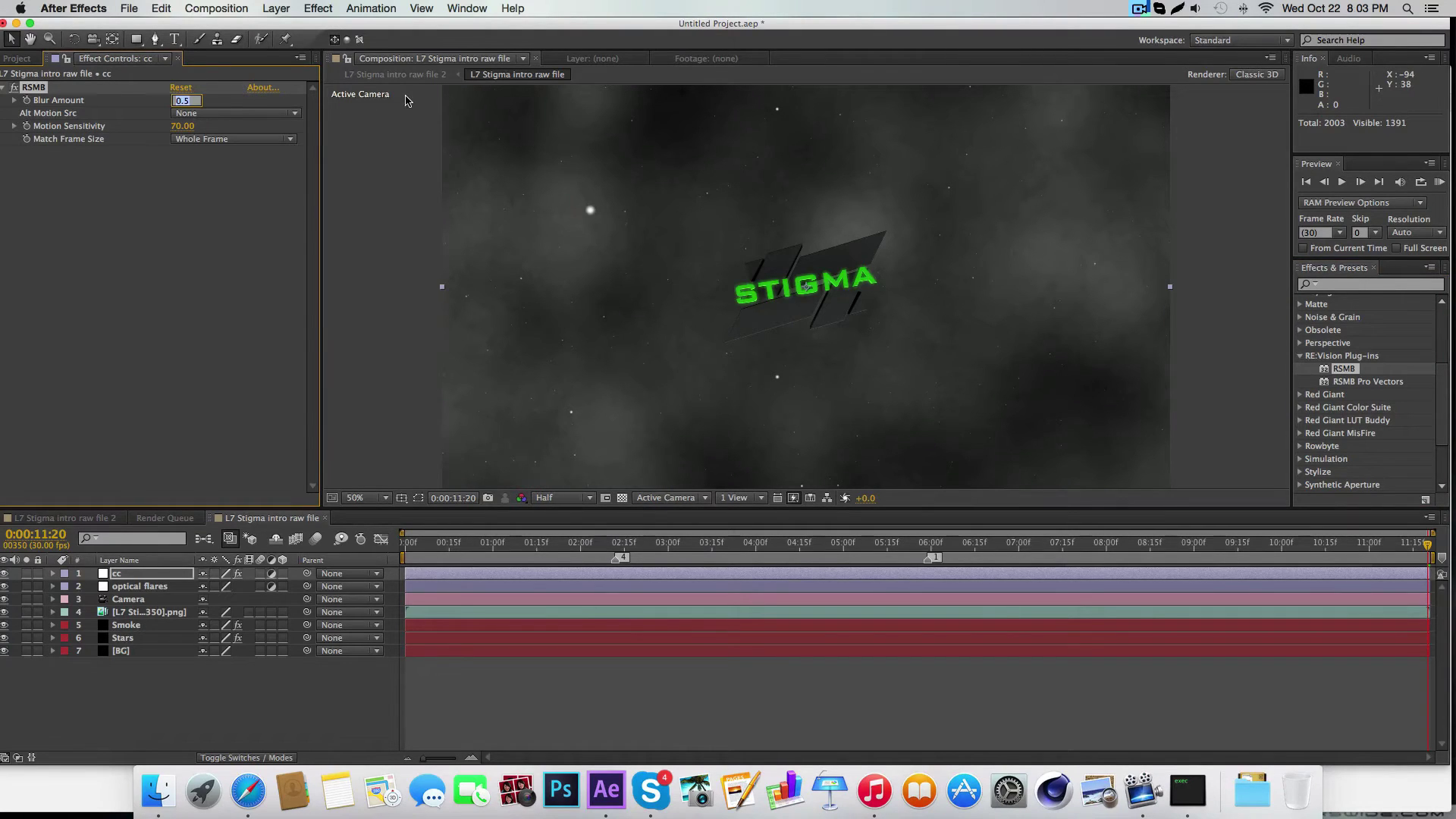
{"action": "type", "text": "2"}
{"action": "key", "text": "Return"}
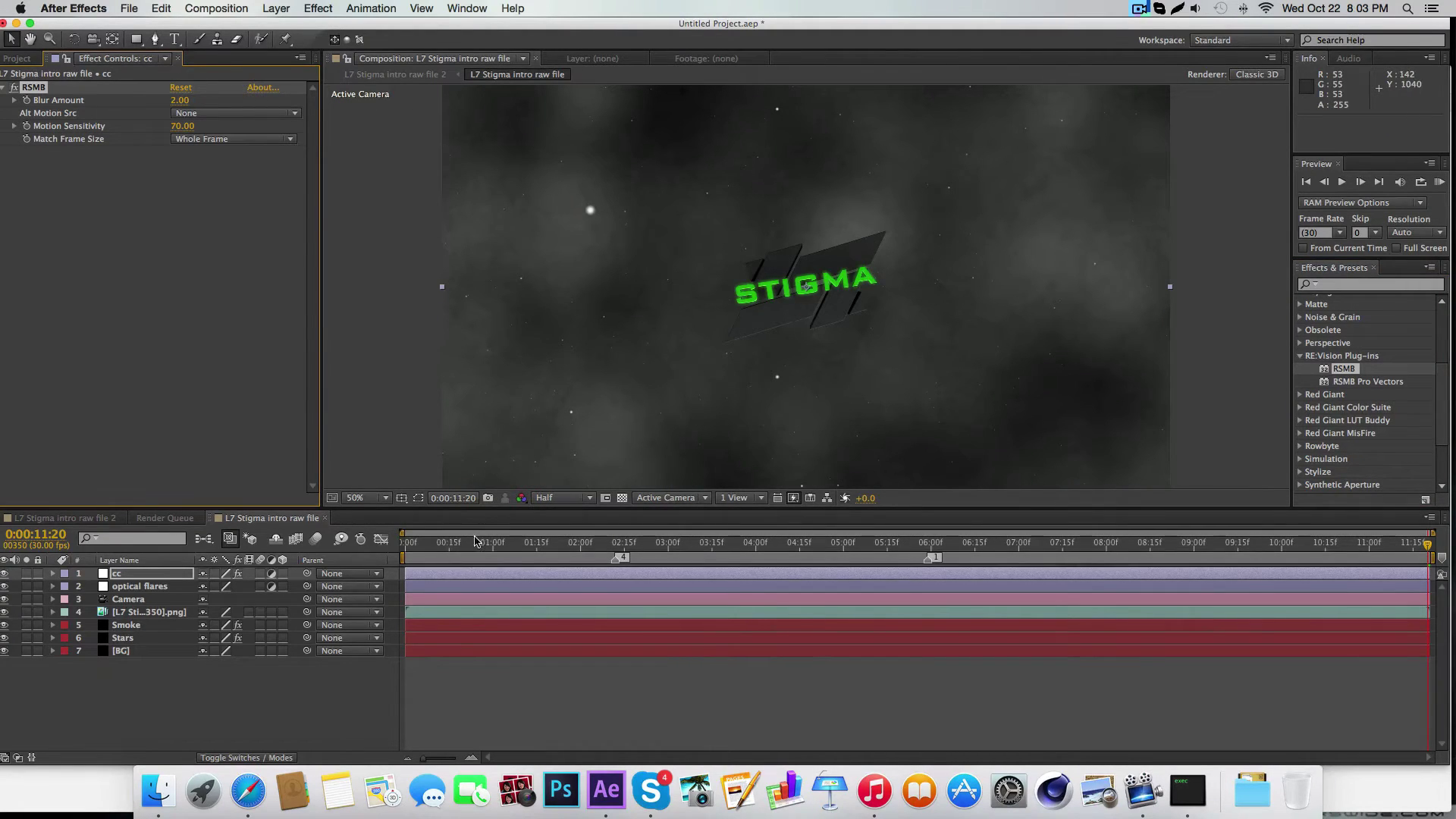
{"action": "left_click", "coordinate": [478, 542]}
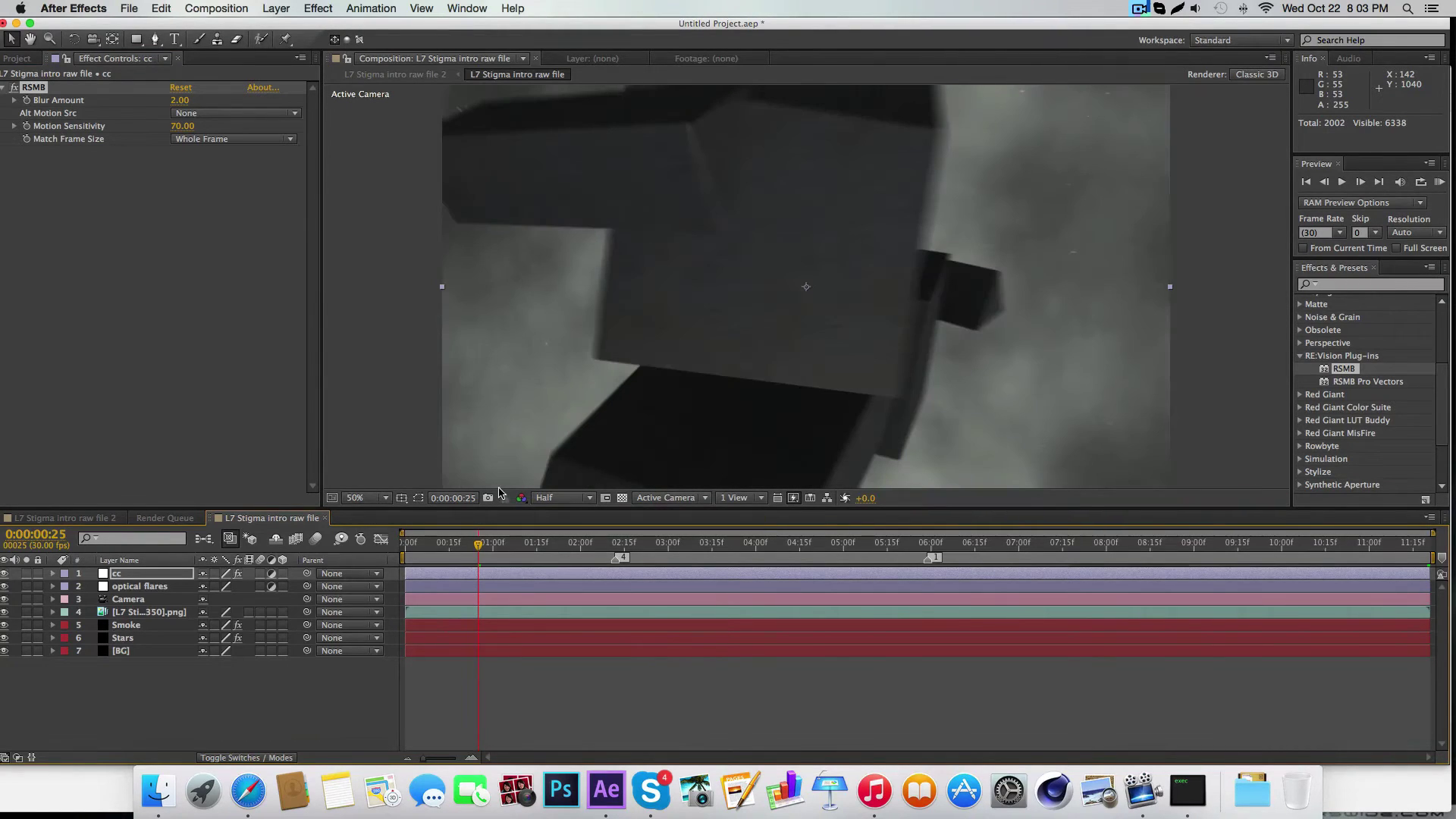
{"action": "left_click", "coordinate": [180, 100]}
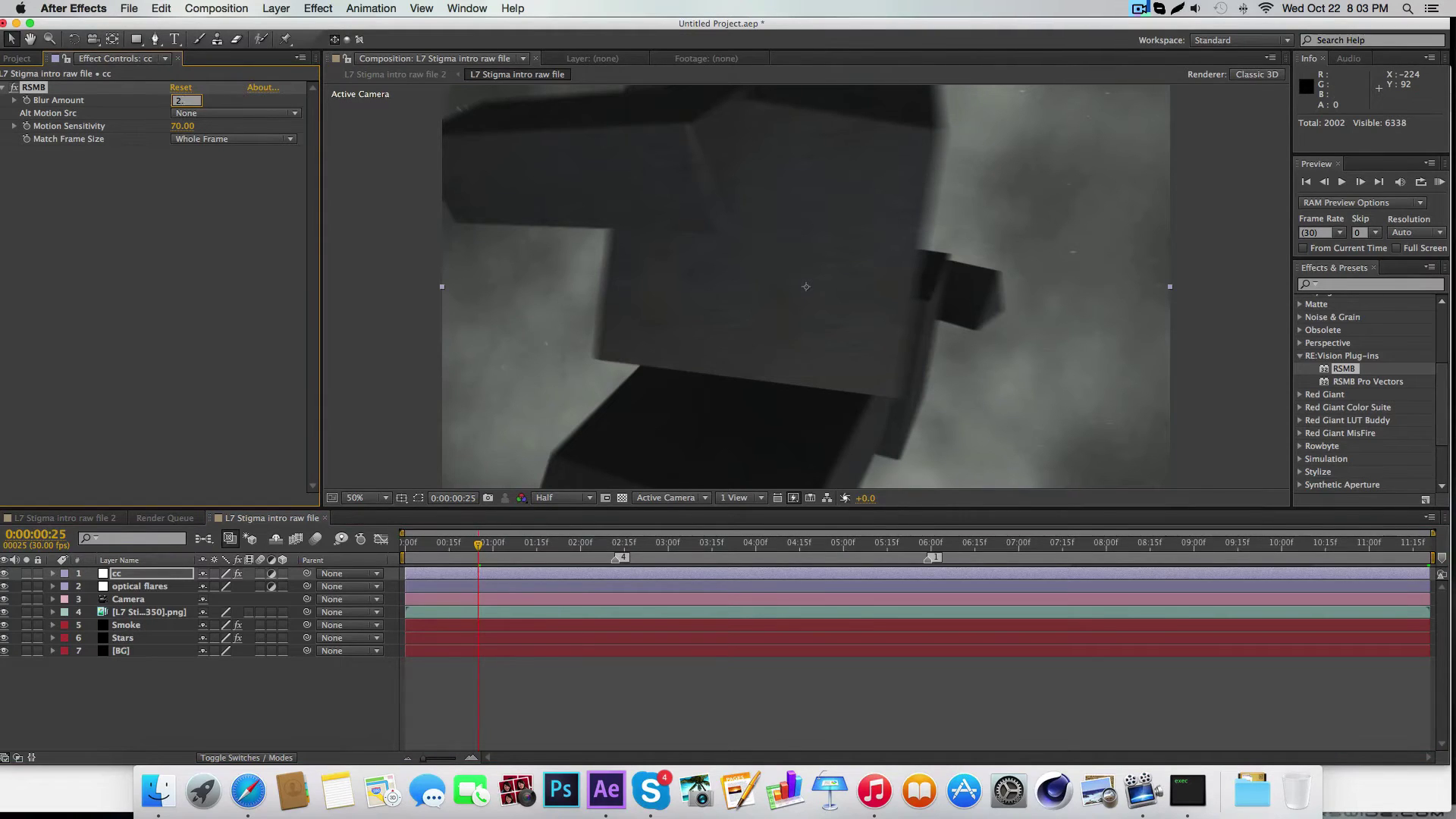
{"action": "key", "text": "Return"}
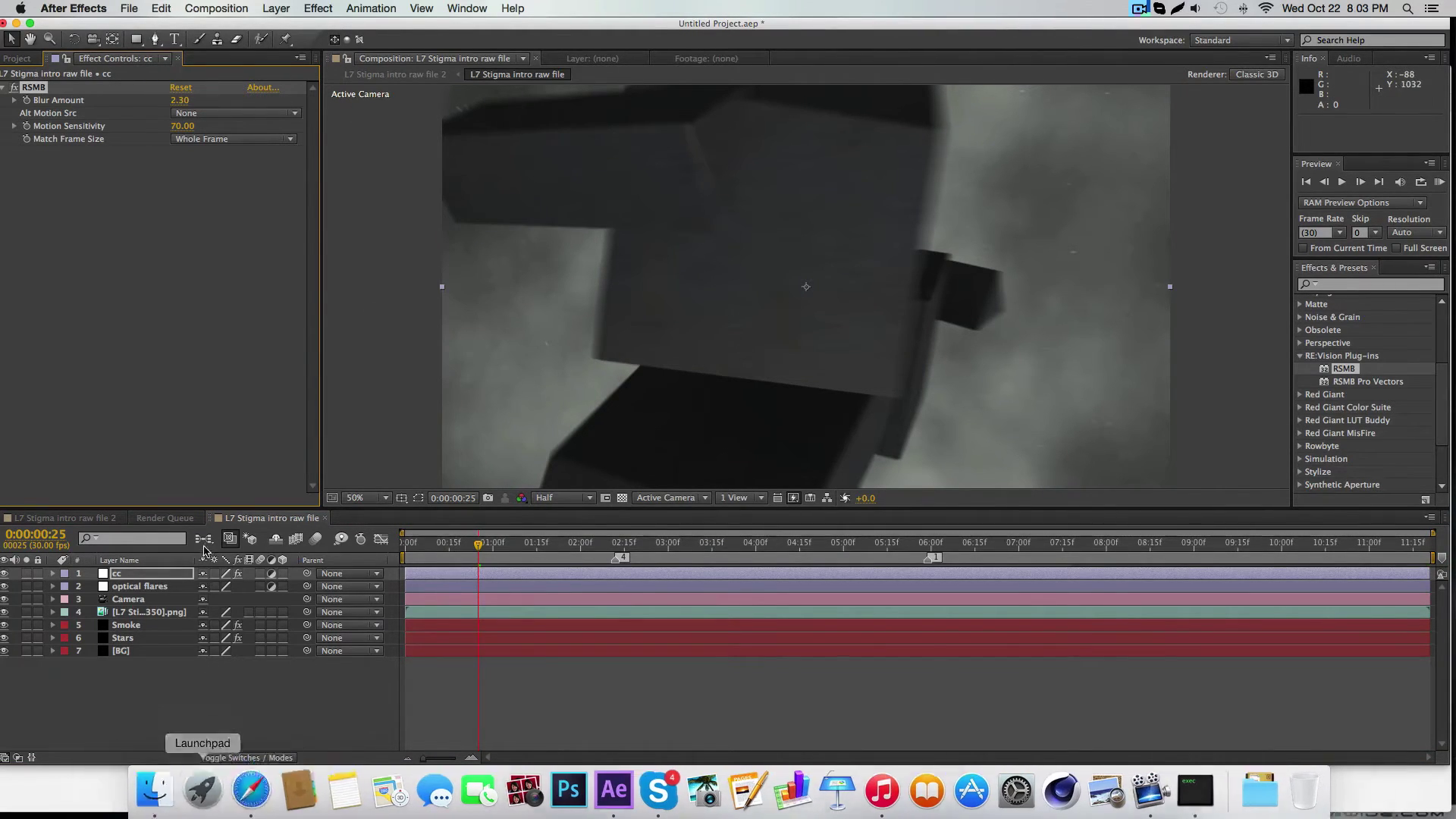
Step: Search 'optical', apply Optical Flares to the optical flares layer, hide it, and reselect cc
{"action": "left_click", "coordinate": [144, 586]}
{"action": "left_click", "coordinate": [1369, 287]}
{"action": "type", "text": "optical"}
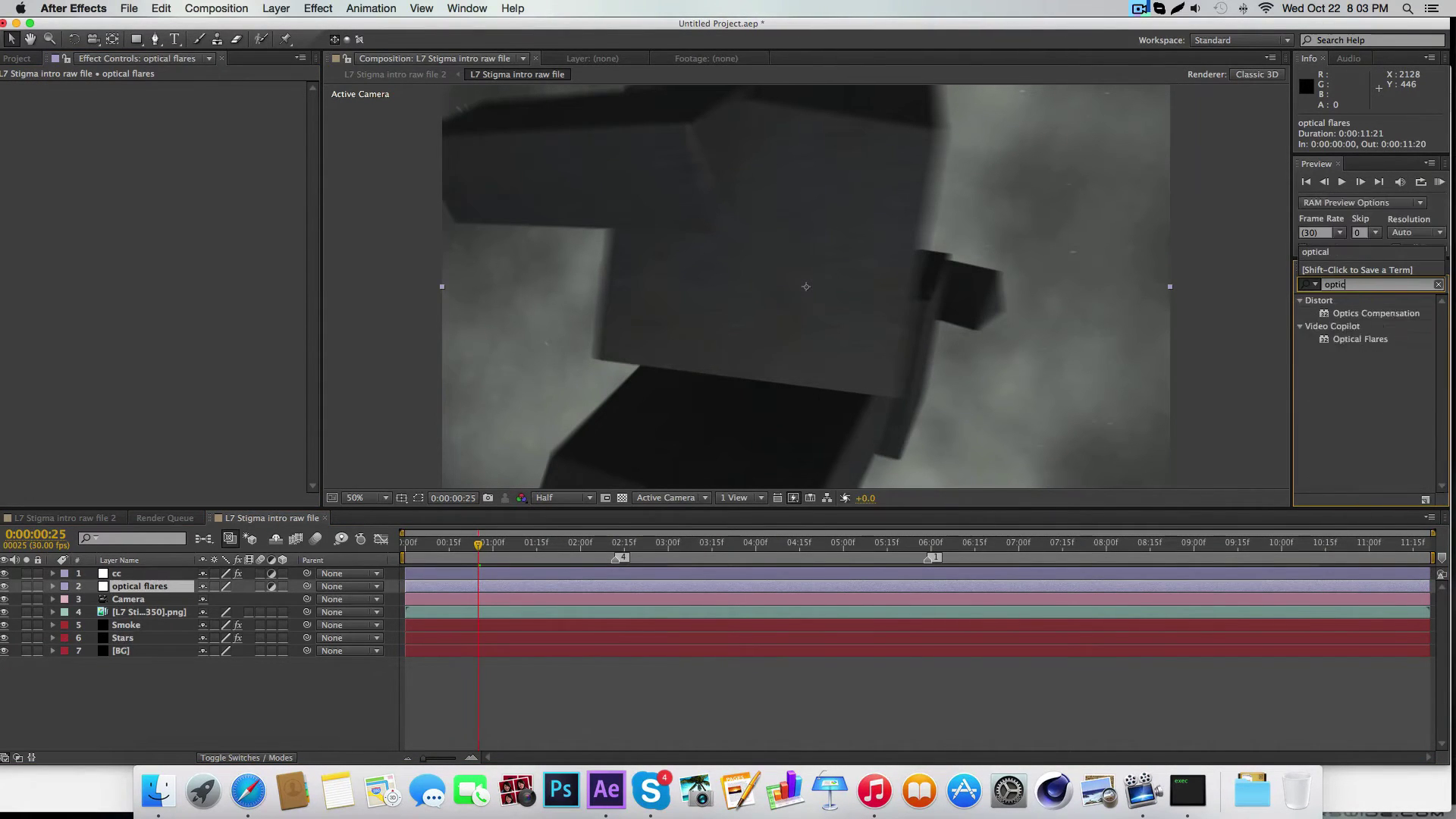
{"action": "left_click", "coordinate": [1360, 316]}
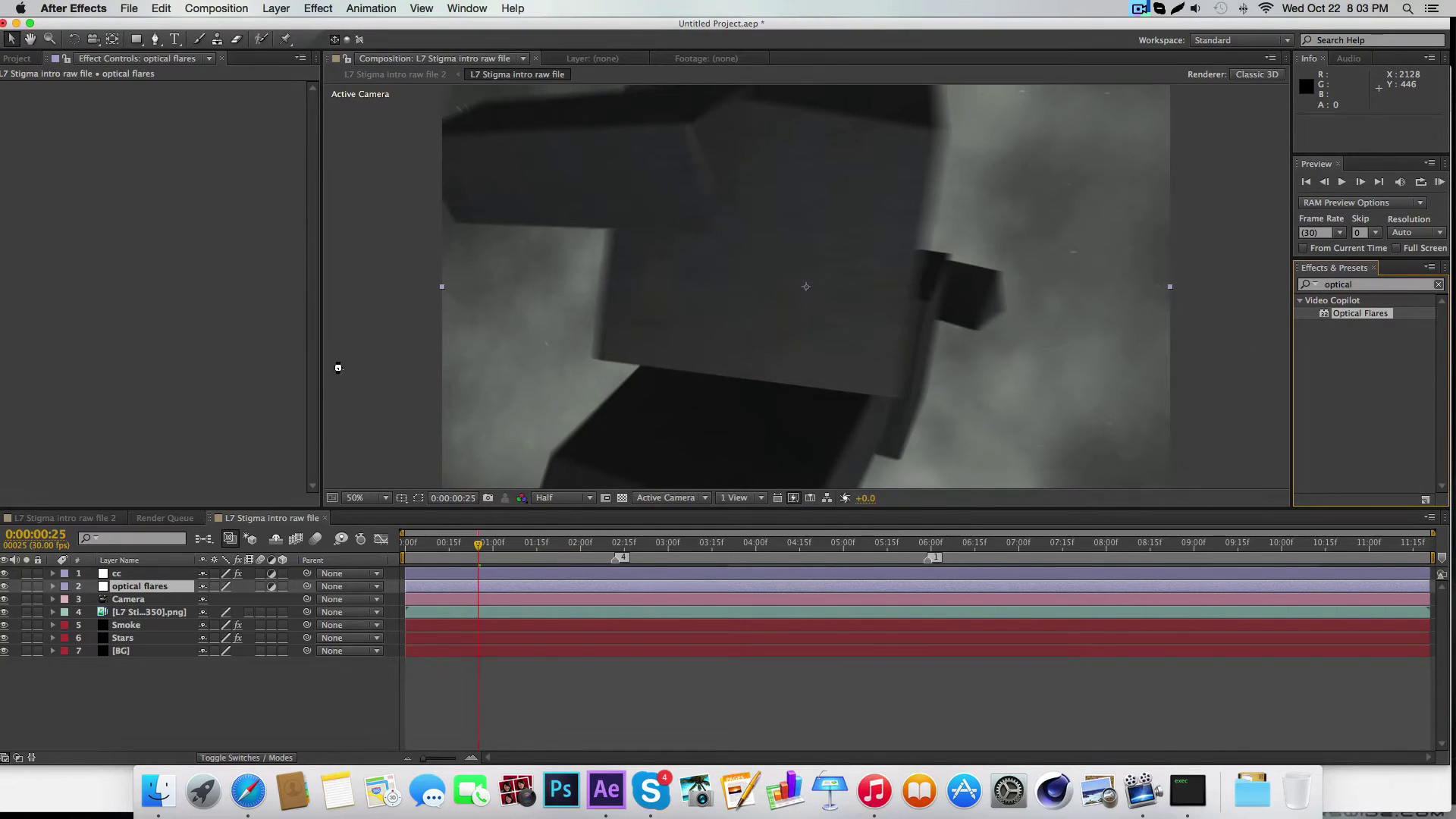
{"action": "left_click_drag", "start_coordinate": [332, 372], "coordinate": [254, 302]}
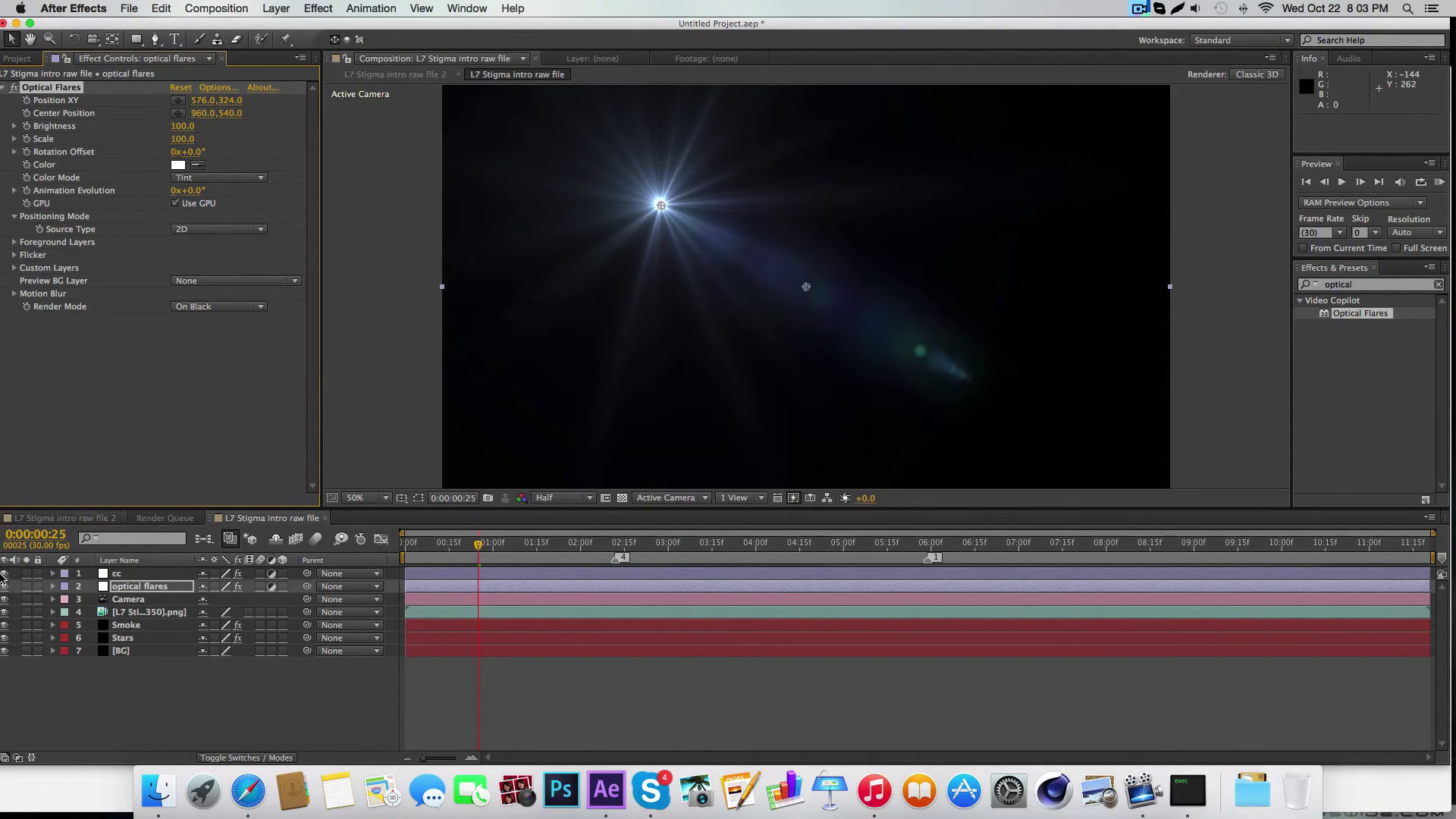
{"action": "left_click", "coordinate": [4, 586]}
{"action": "left_click", "coordinate": [125, 574]}
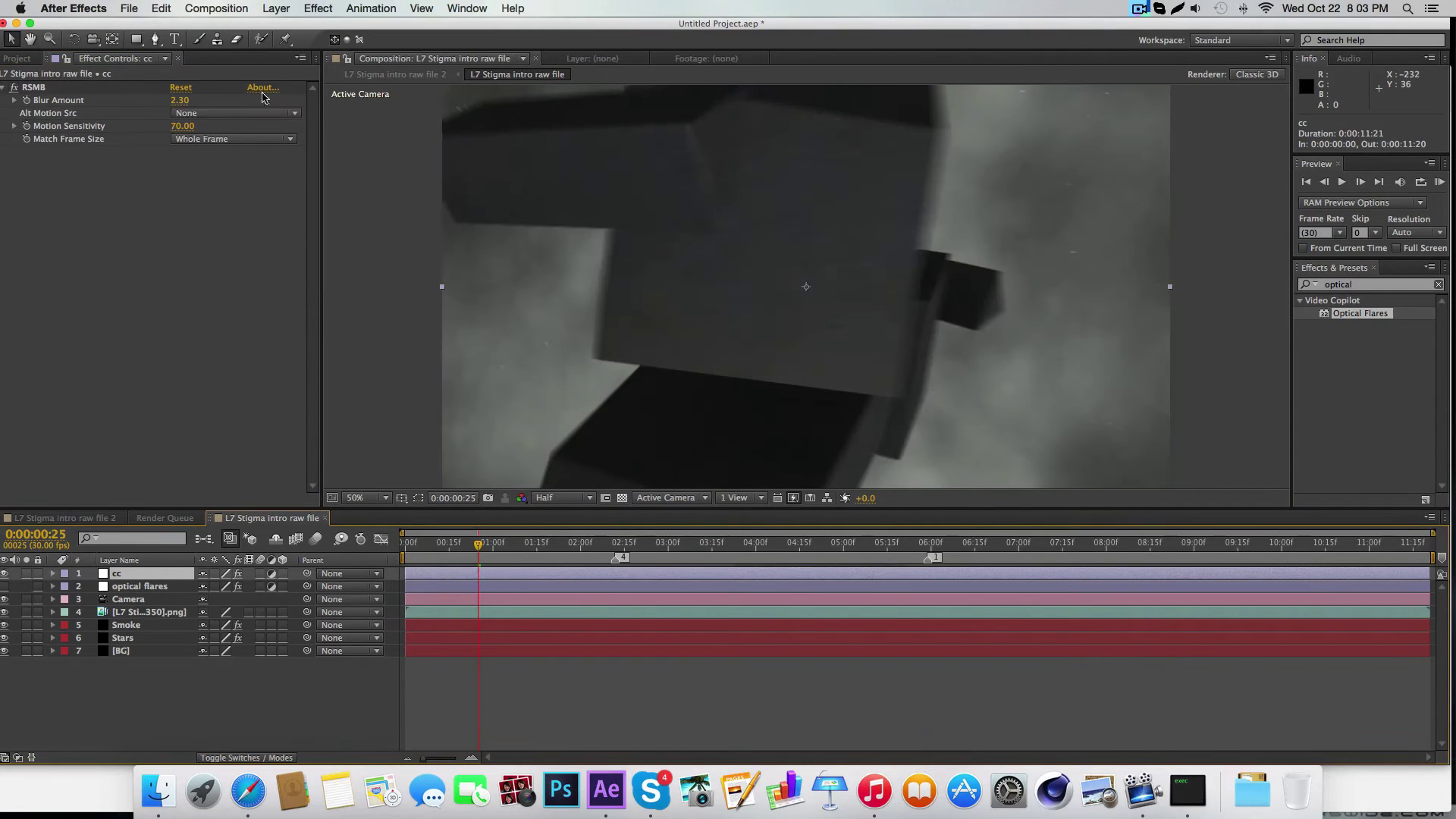
Step: Add Magic Bullet Looks from Red Giant Color Suite to cc, placed above RSMB
{"action": "left_click", "coordinate": [1438, 285]}
{"action": "scroll", "coordinate": [1346, 429], "scroll_direction": "down", "scroll_amount": 3}
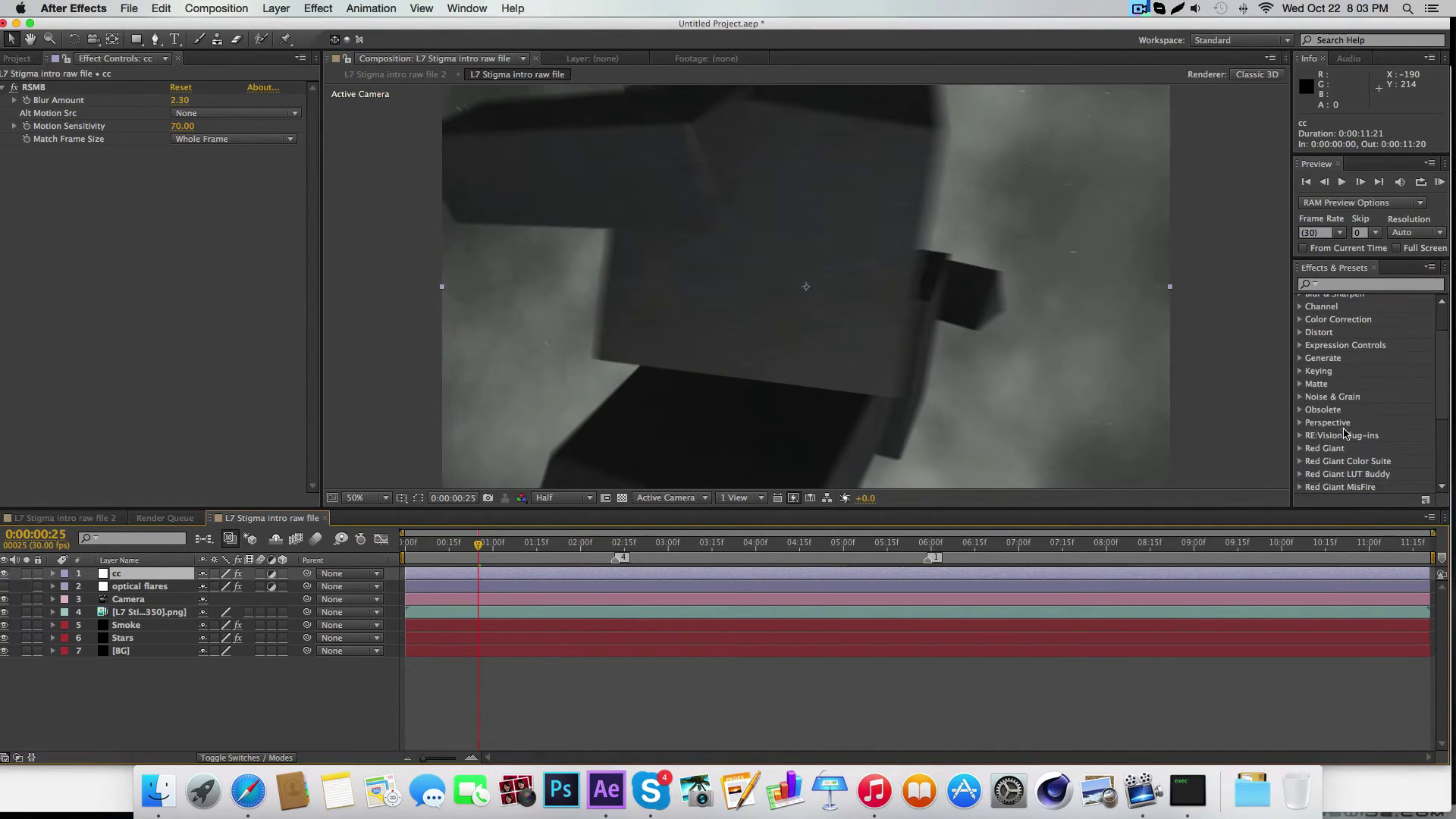
{"action": "left_click", "coordinate": [1301, 463]}
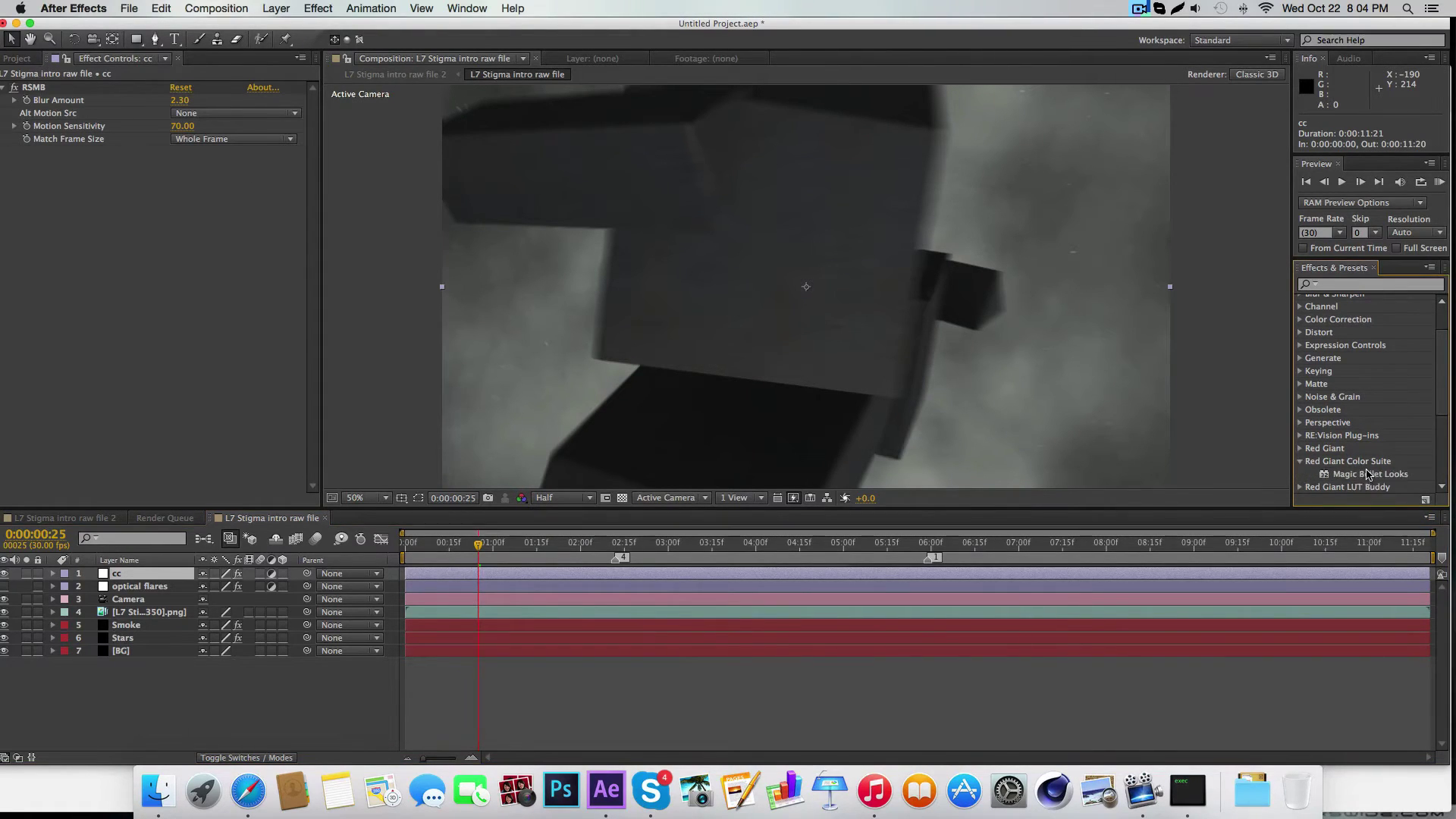
{"action": "double_click", "coordinate": [1379, 475]}
{"action": "left_click_drag", "start_coordinate": [54, 154], "coordinate": [50, 89]}
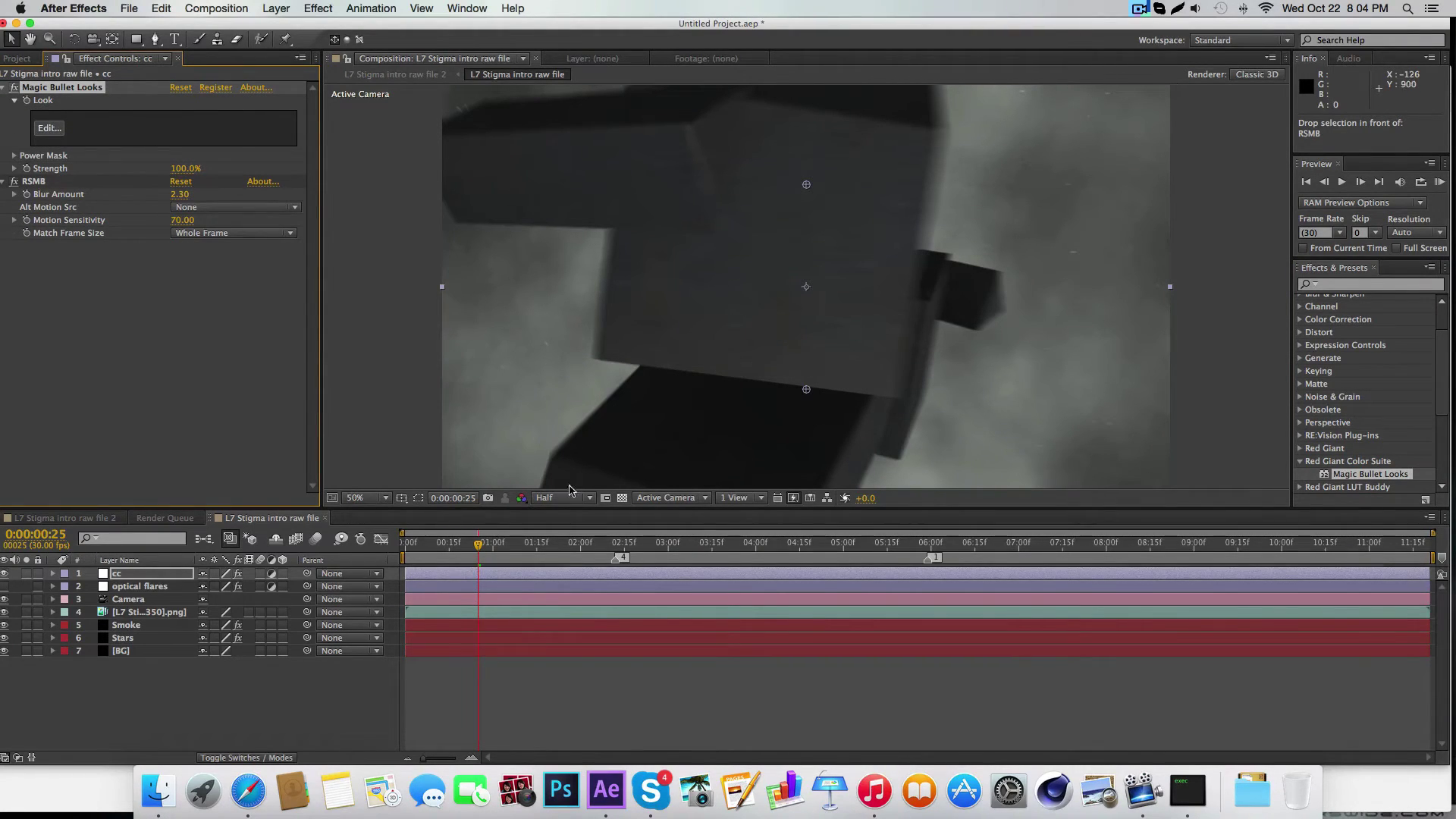
Step: Set preview resolution to Third and move to 0:00:07:00, where STIGMA is fully shown
{"action": "left_click", "coordinate": [873, 547]}
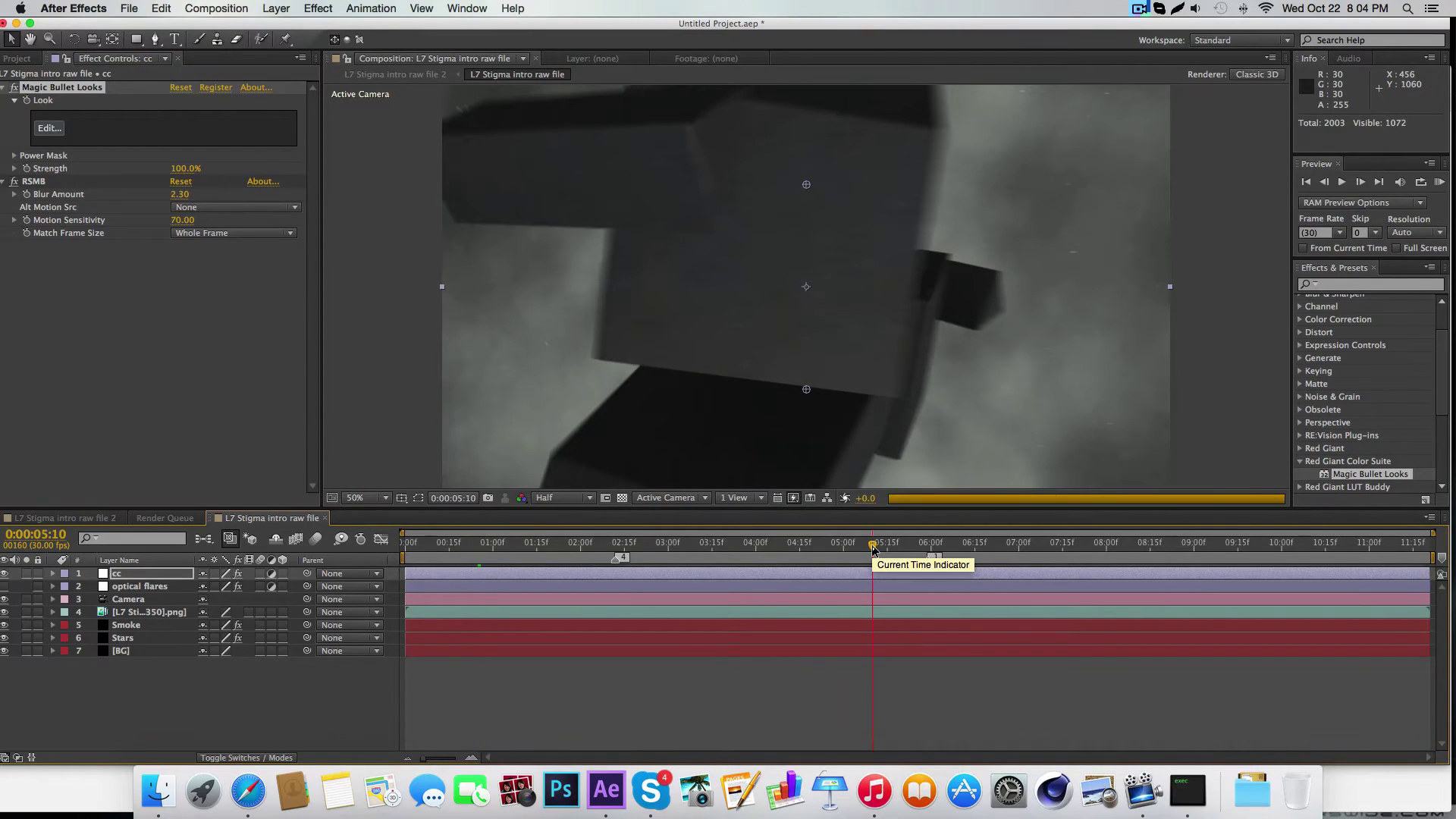
{"action": "left_click", "coordinate": [940, 546]}
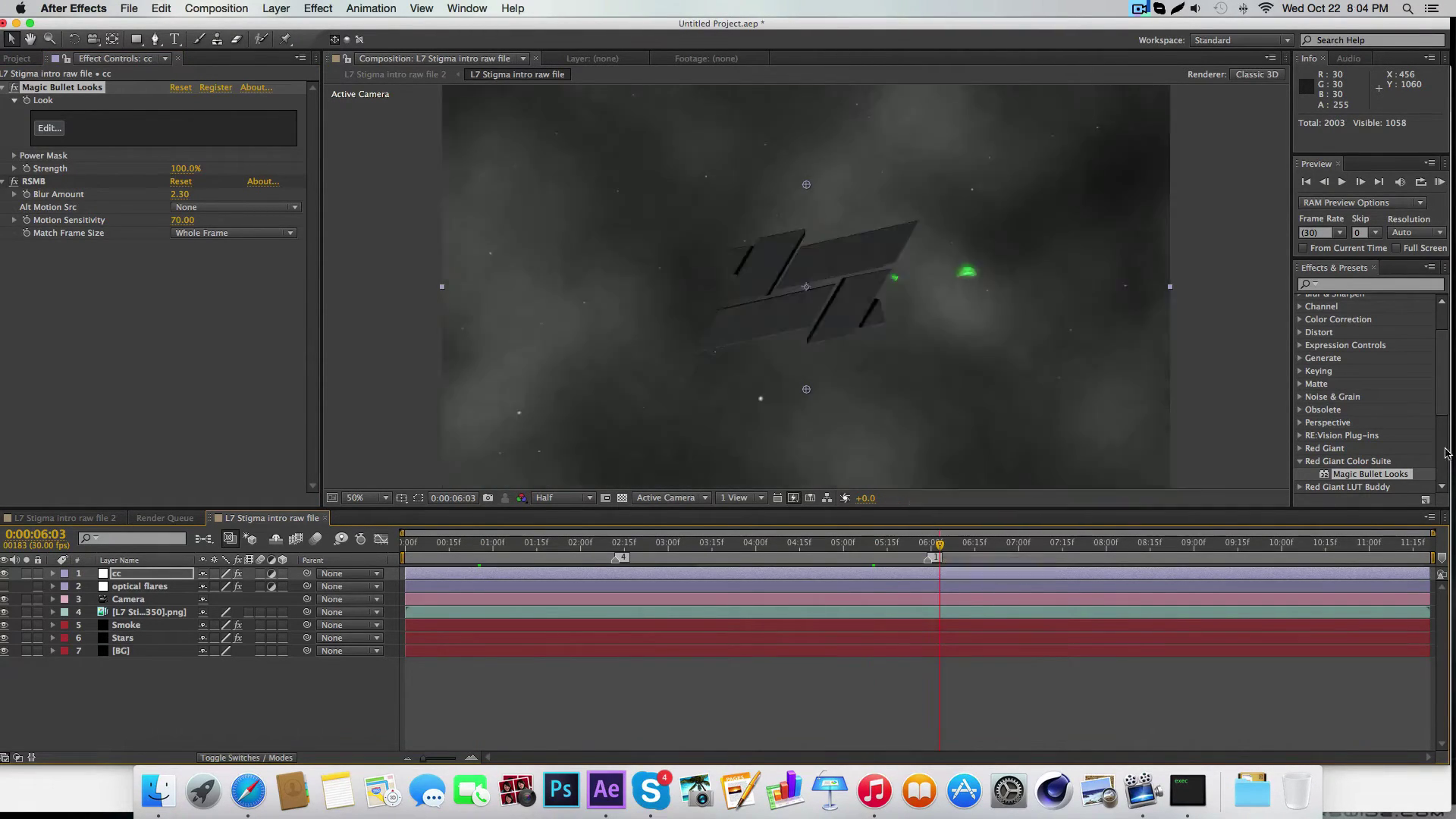
{"action": "left_click", "coordinate": [959, 553]}
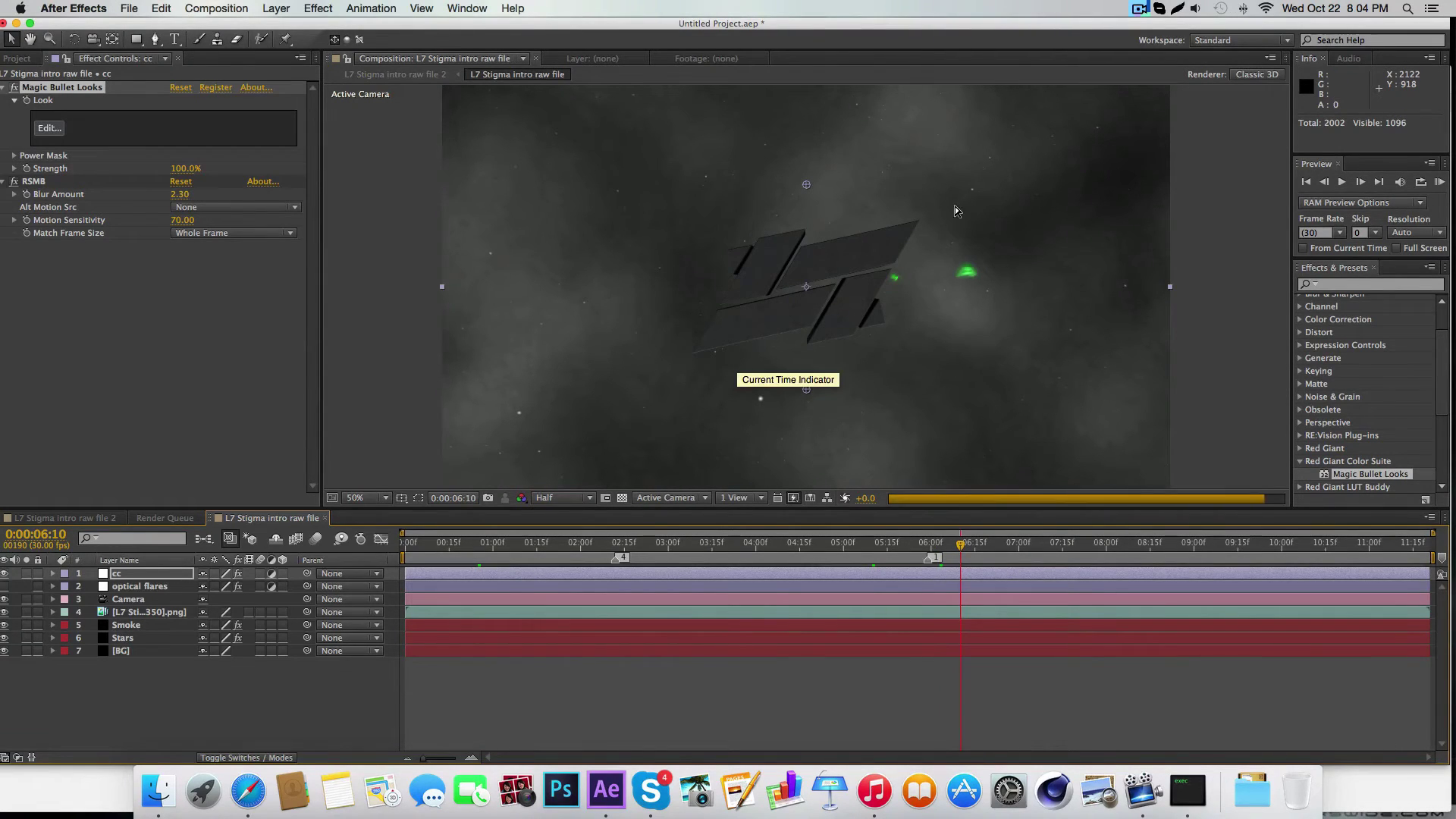
{"action": "left_click", "coordinate": [990, 546]}
{"action": "left_click", "coordinate": [565, 497]}
{"action": "left_click", "coordinate": [582, 563]}
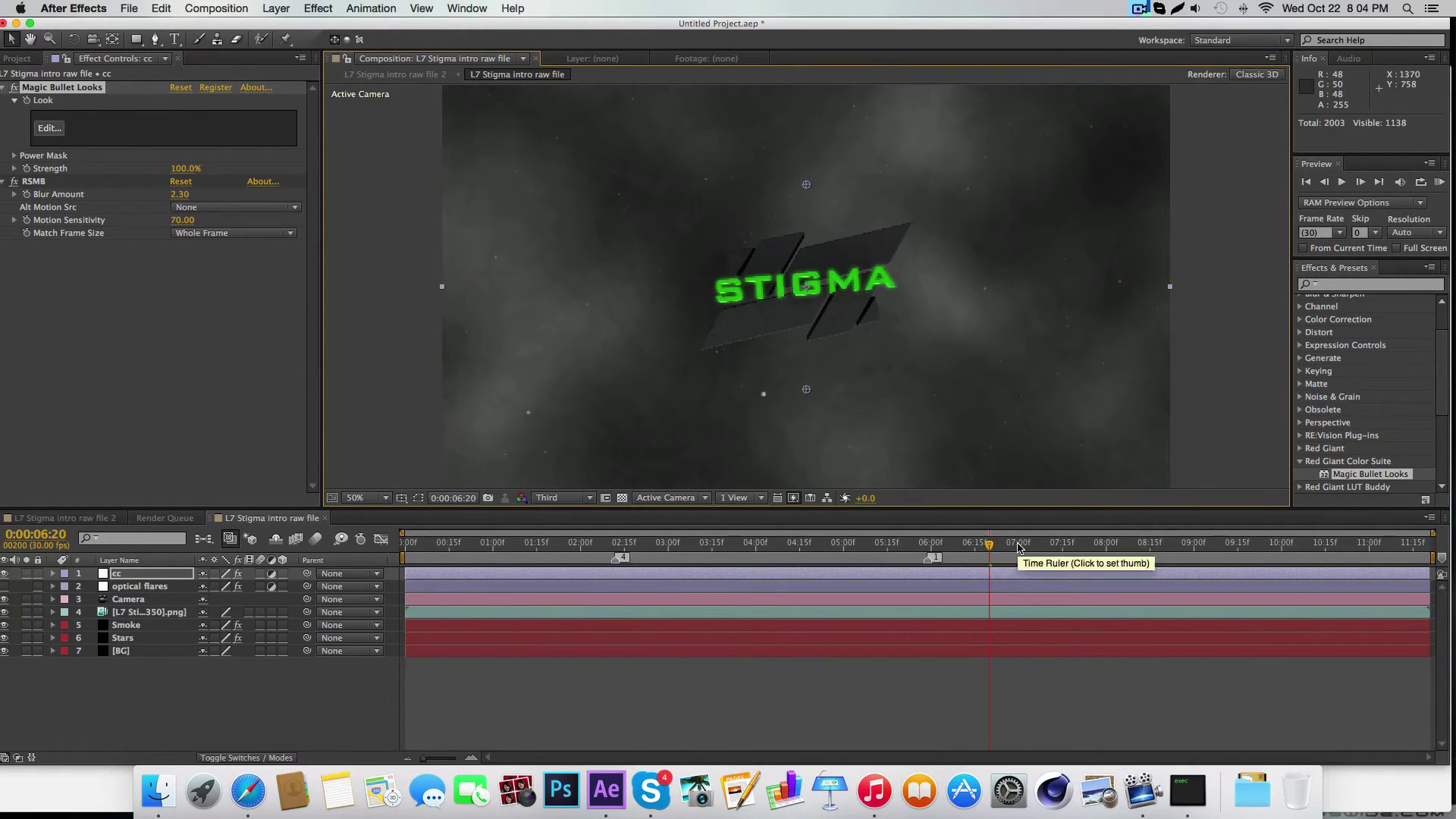
{"action": "left_click", "coordinate": [1016, 545]}
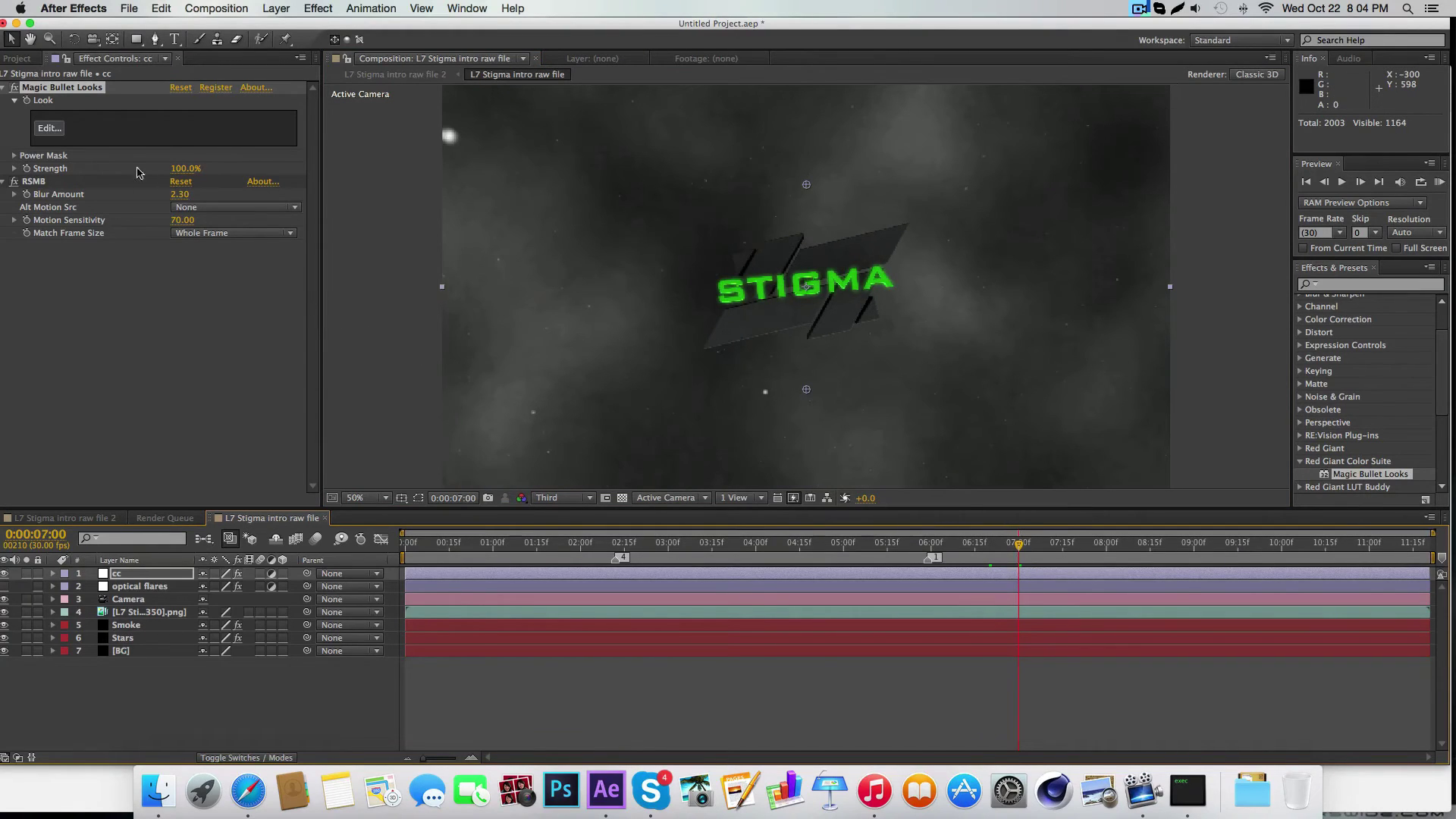
Step: In the Looks editor, add Exposure lowered half a stop and Contrast to the Subject stage
{"action": "left_click", "coordinate": [50, 127]}
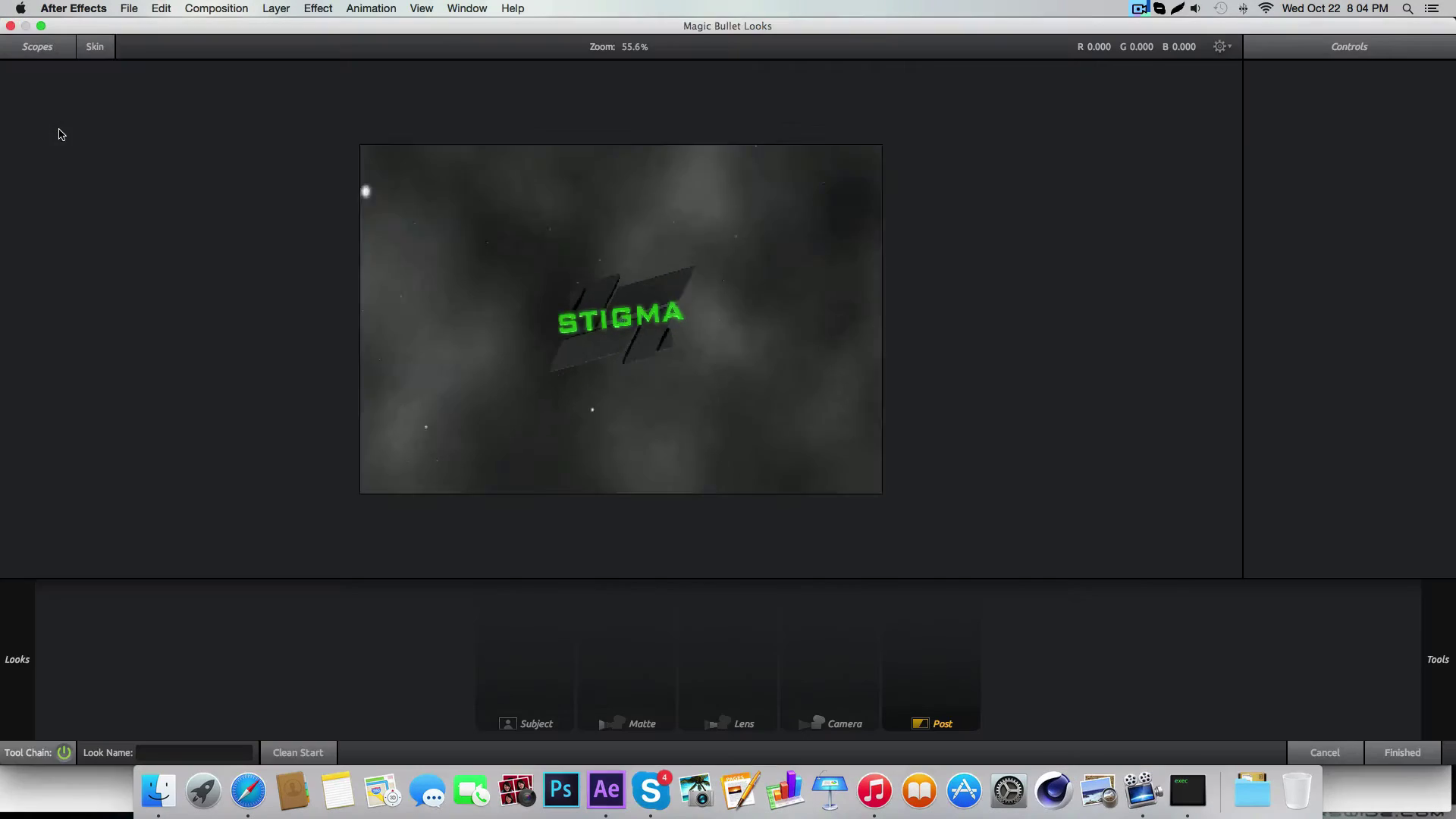
{"action": "scroll", "coordinate": [679, 224], "scroll_direction": "up", "scroll_amount": 10}
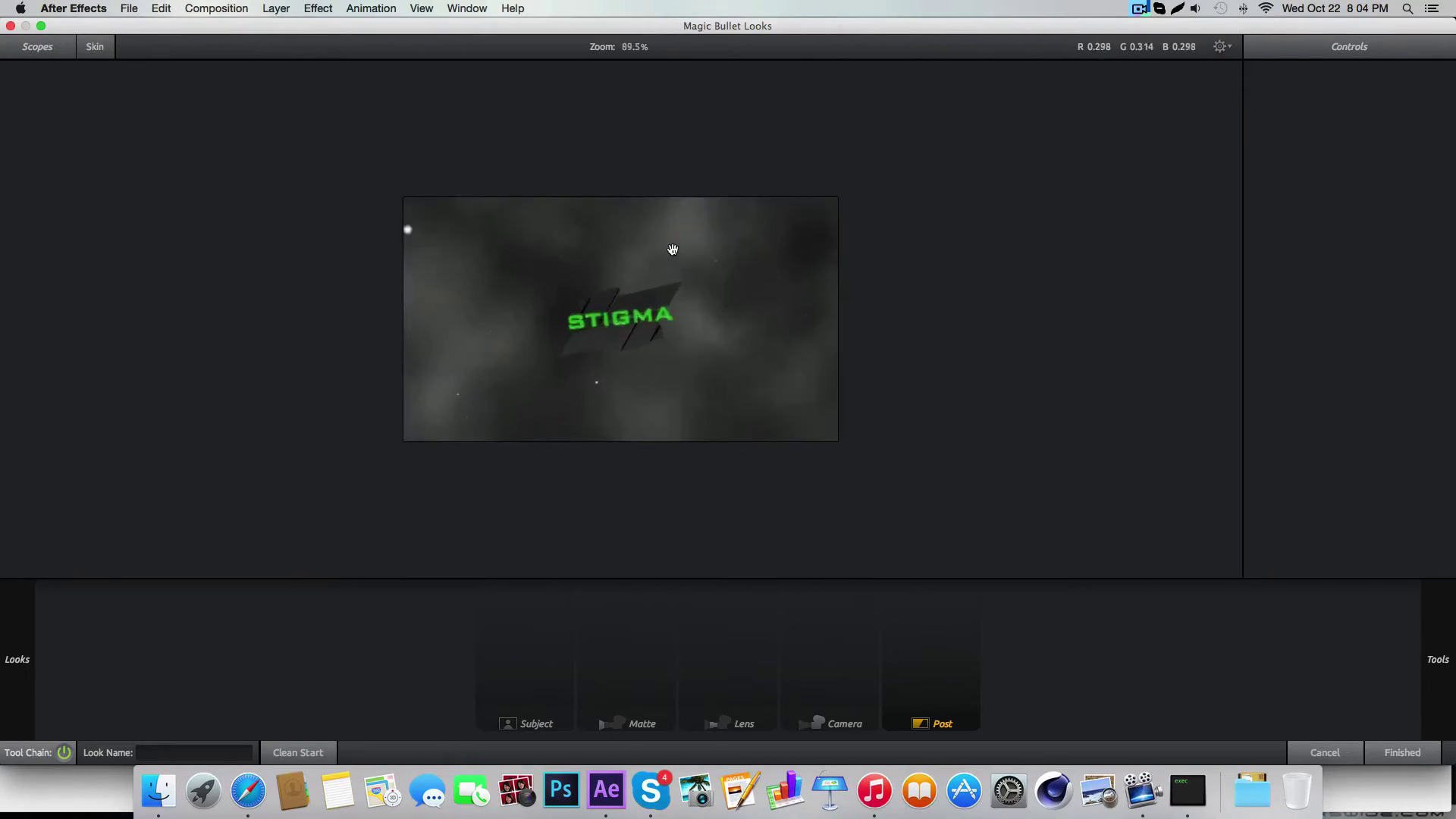
{"action": "mouse_move", "coordinate": [1418, 654]}
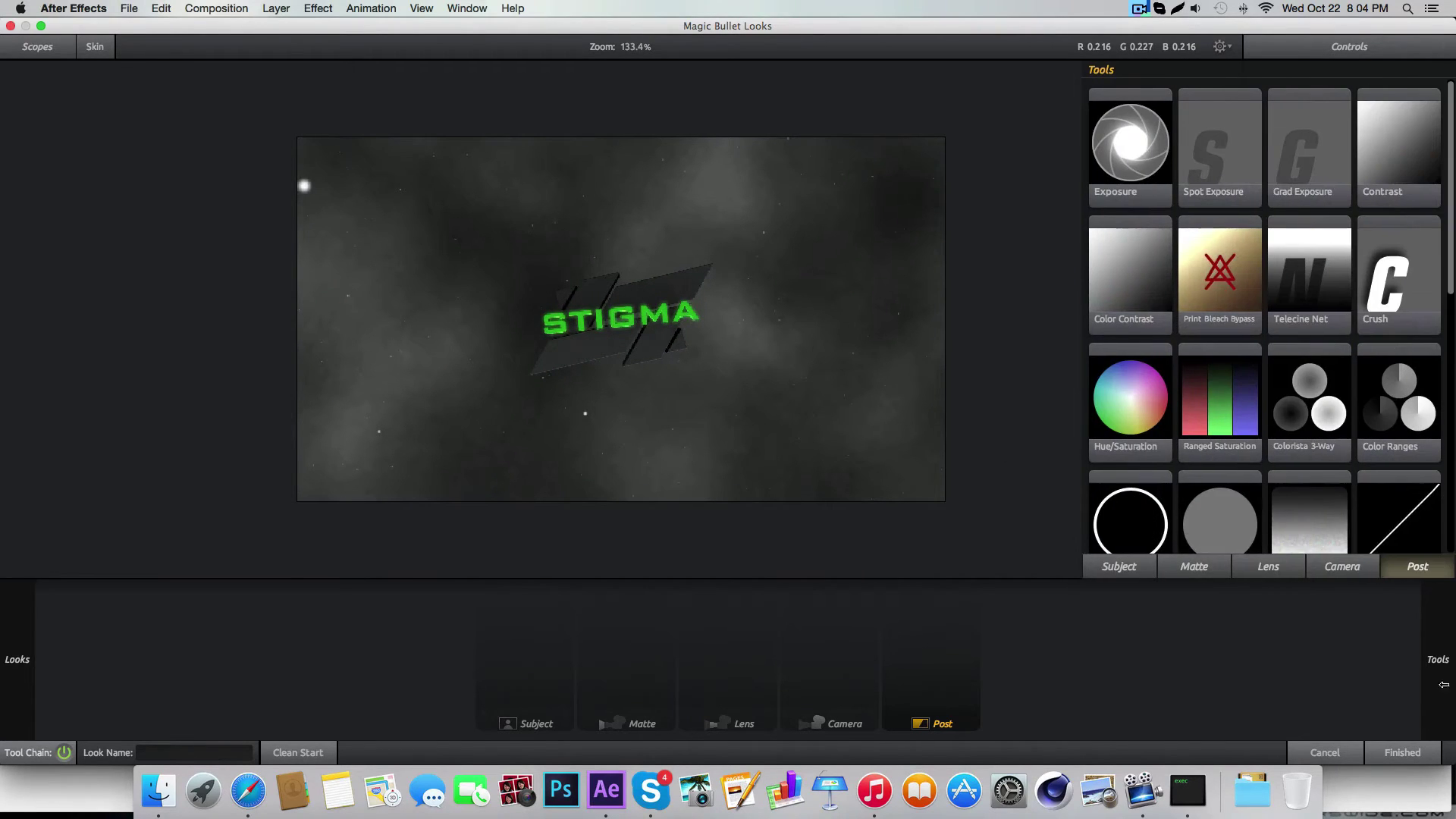
{"action": "double_click", "coordinate": [1119, 151]}
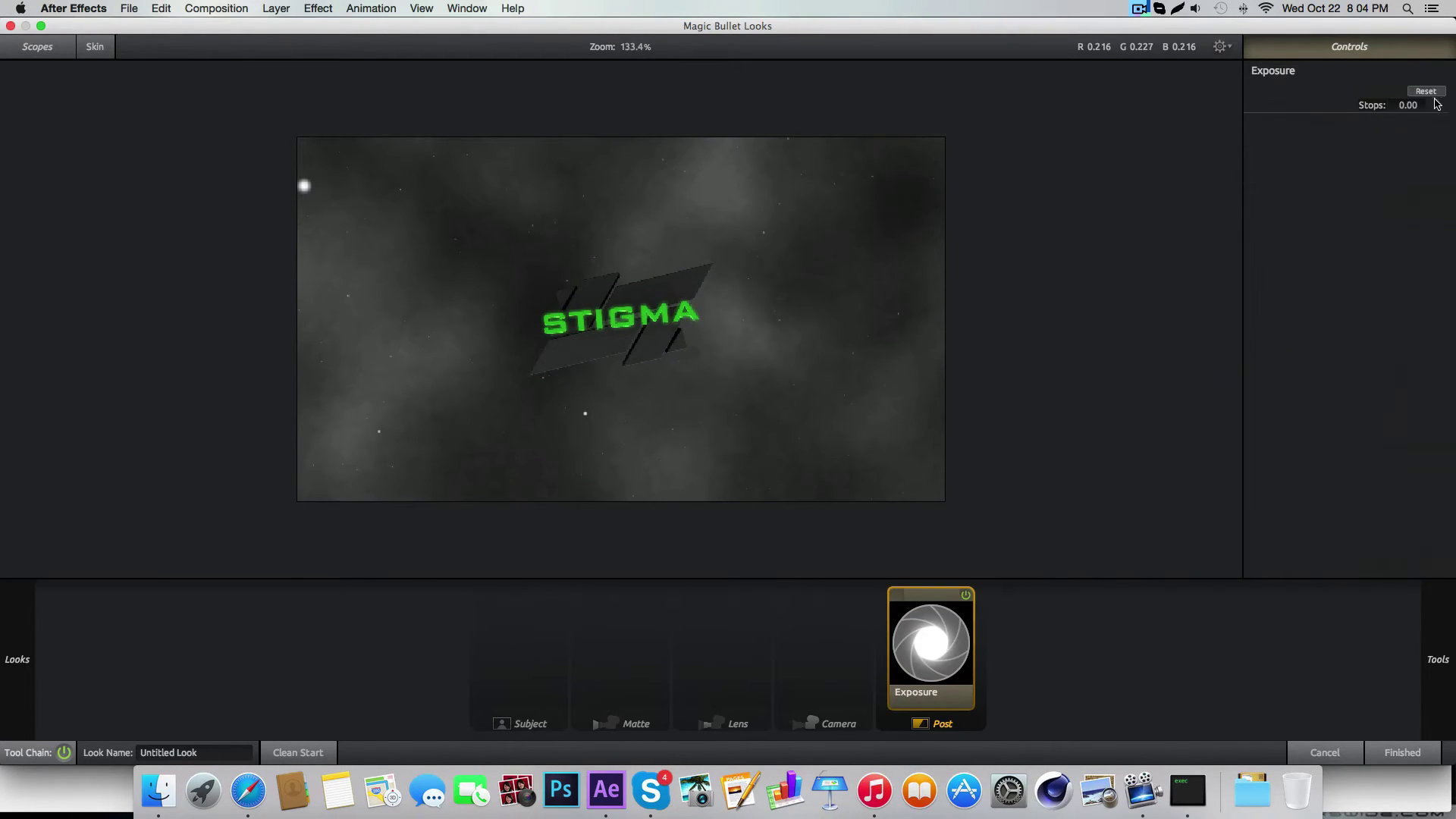
{"action": "mouse_move", "coordinate": [1407, 106]}
{"action": "left_mouse_down"}
{"action": "mouse_move", "coordinate": [1392, 105]}
{"action": "mouse_move", "coordinate": [1408, 104]}
{"action": "left_mouse_up"}
{"action": "mouse_move", "coordinate": [1435, 444]}
{"action": "double_click", "coordinate": [1391, 140]}
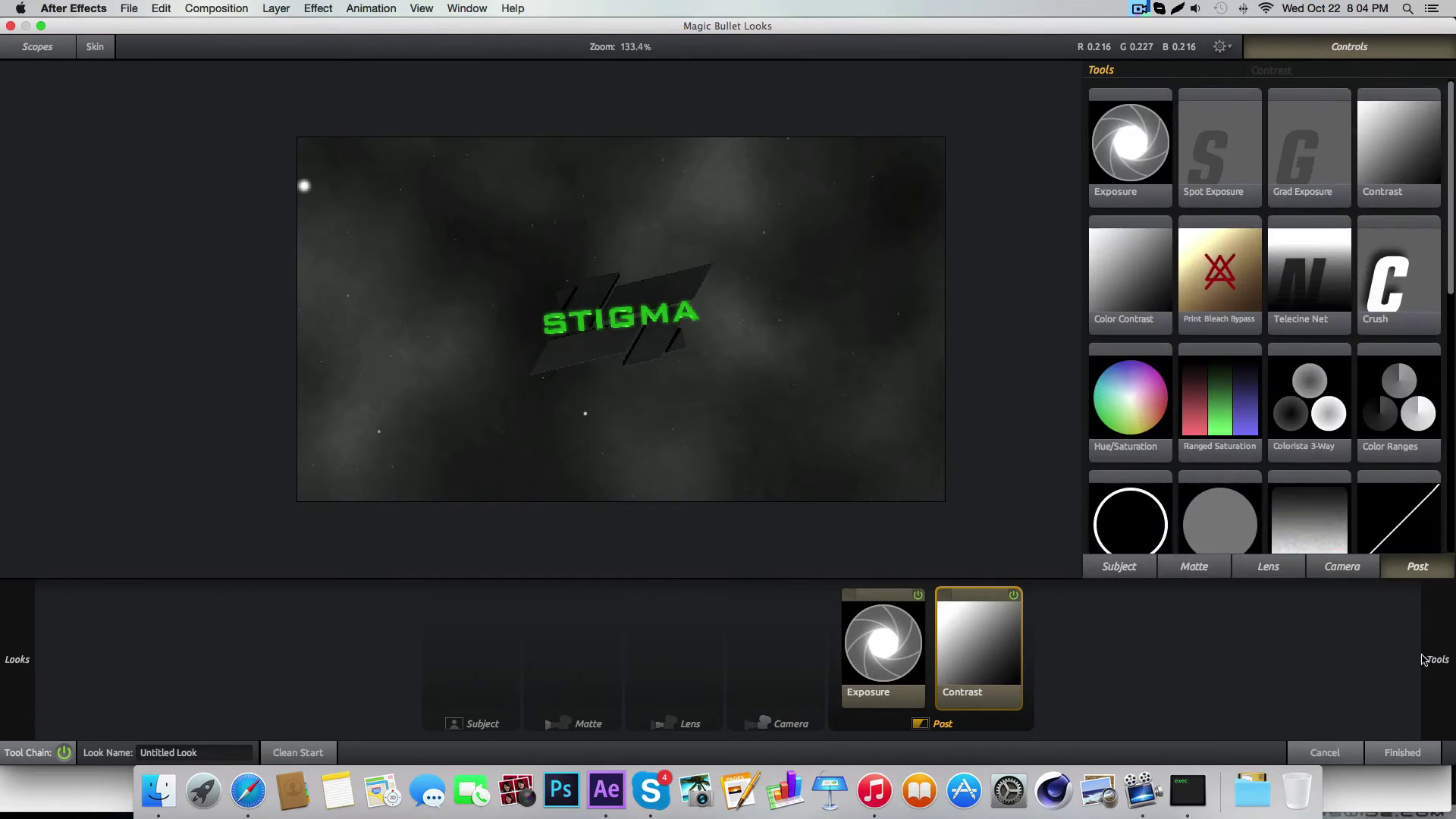
{"action": "left_click_drag", "start_coordinate": [965, 621], "coordinate": [525, 630]}
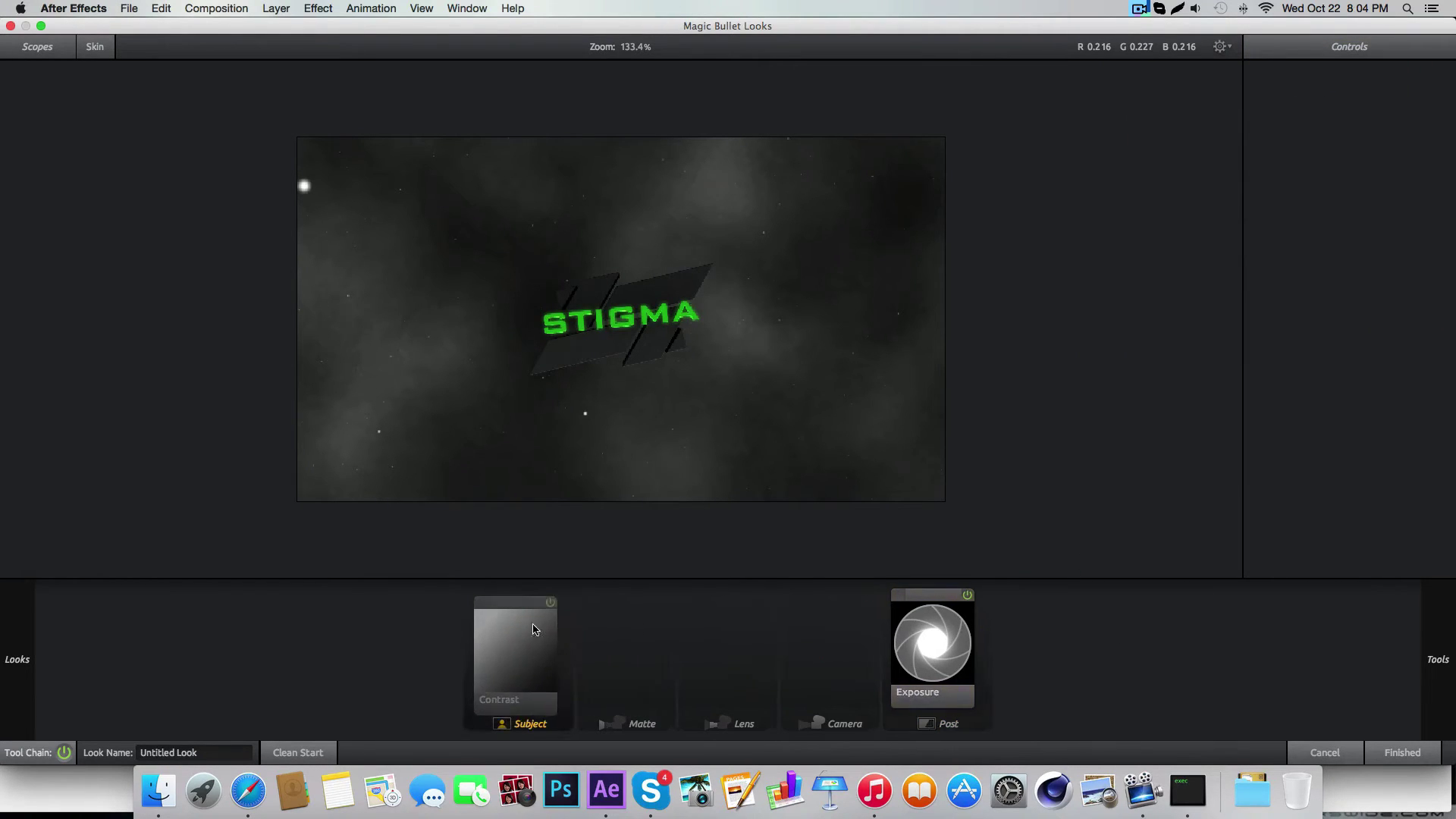
{"action": "left_click_drag", "start_coordinate": [938, 630], "coordinate": [459, 630]}
Step: Add Warm/Cool at +0.130 and Pop reduced to +15.0% to the subject grade
{"action": "mouse_move", "coordinate": [1444, 341]}
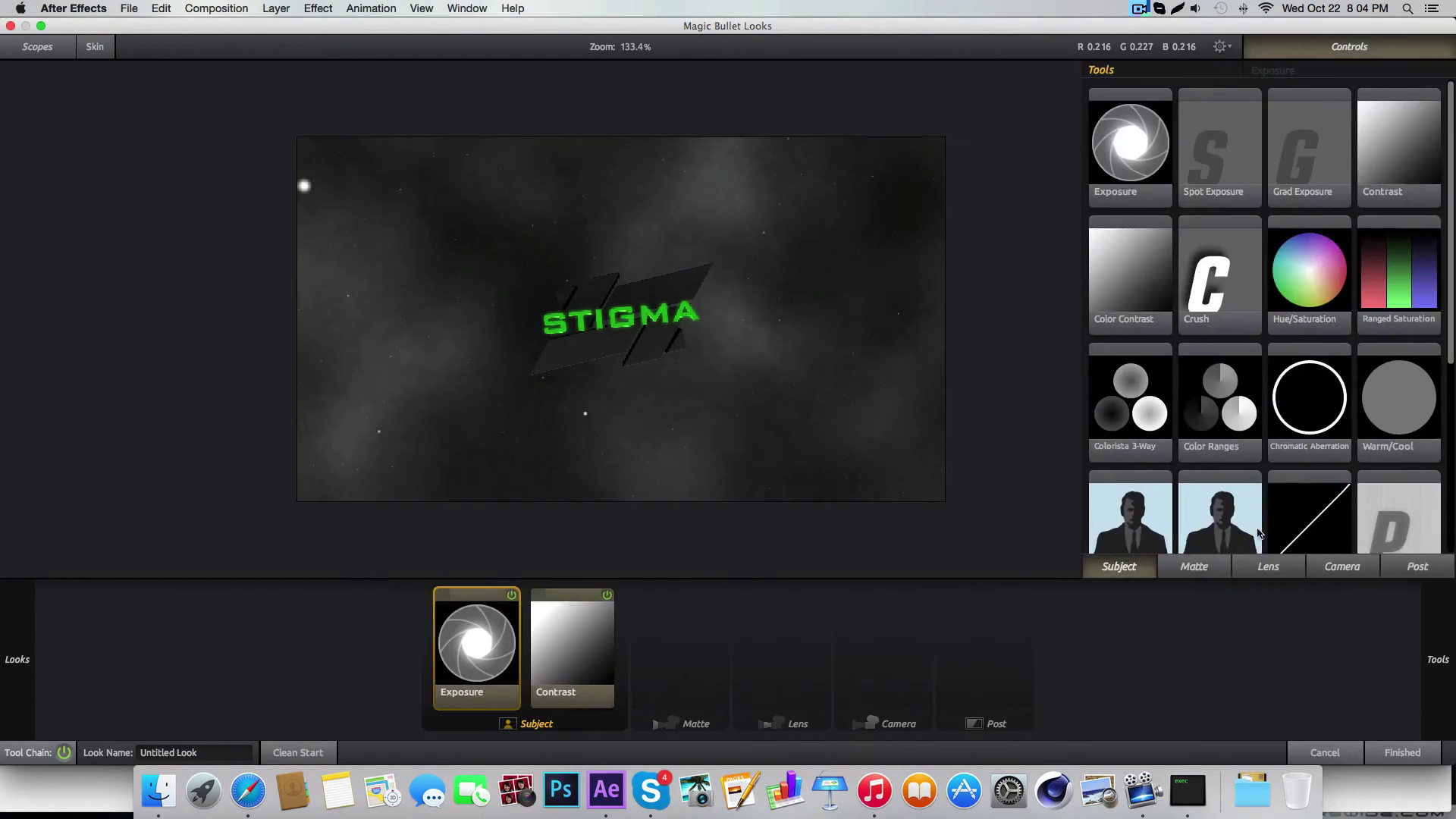
{"action": "scroll", "coordinate": [1317, 225], "scroll_direction": "down", "scroll_amount": 1}
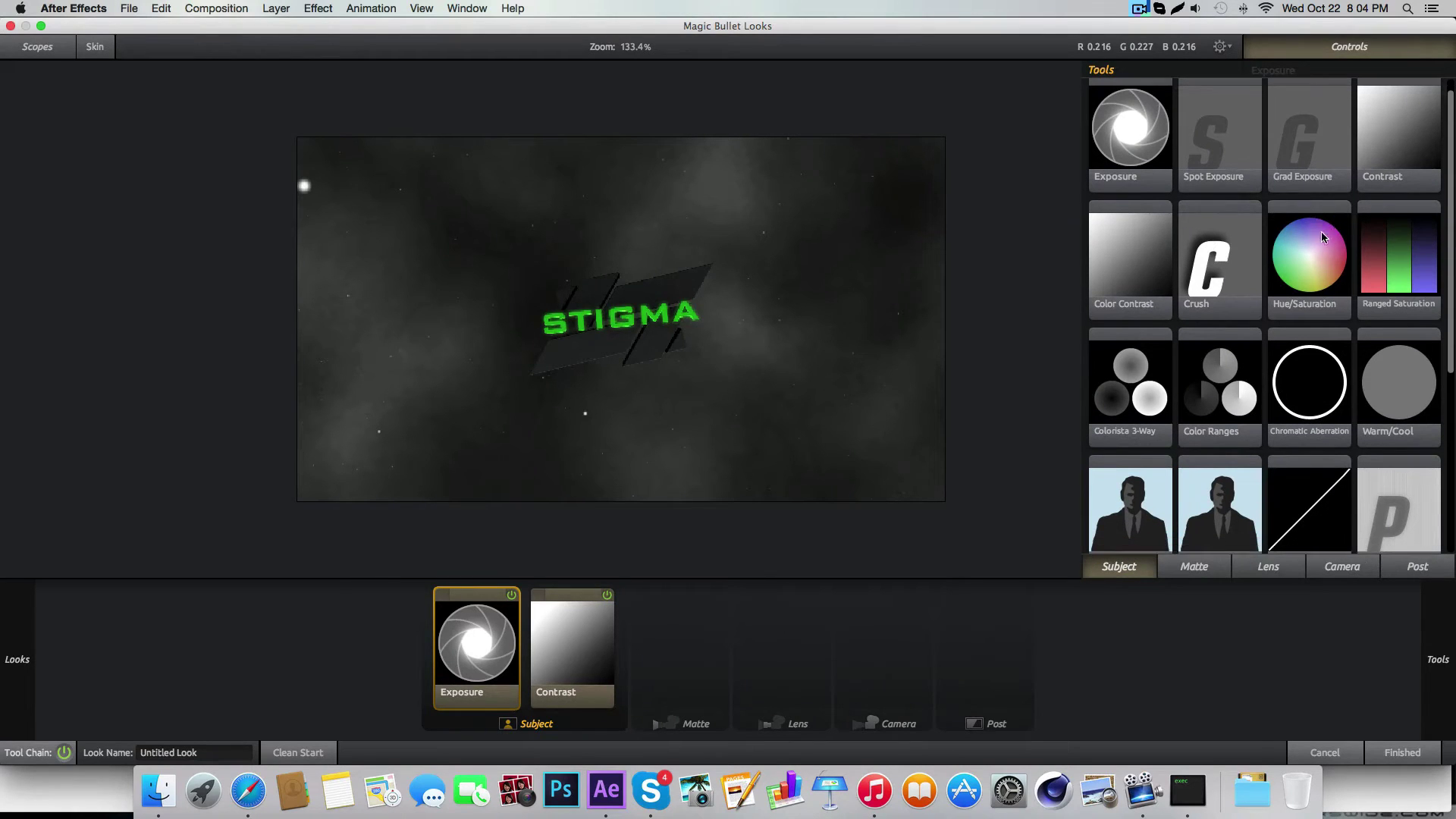
{"action": "double_click", "coordinate": [1399, 382]}
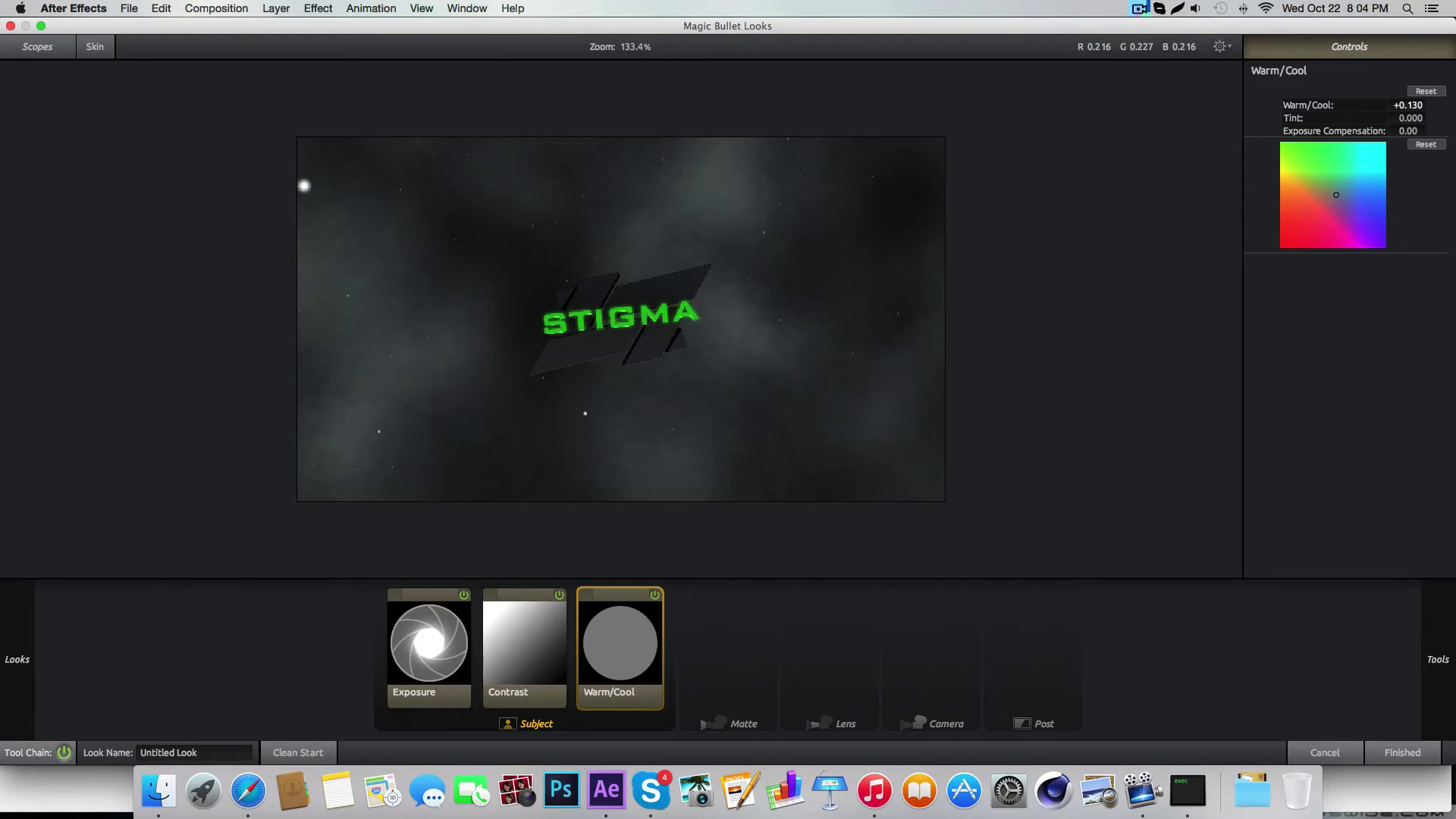
{"action": "mouse_move", "coordinate": [1452, 573]}
{"action": "scroll", "coordinate": [1382, 374], "scroll_direction": "down", "scroll_amount": 2}
{"action": "double_click", "coordinate": [1390, 472]}
{"action": "left_click_drag", "start_coordinate": [1404, 105], "coordinate": [1365, 106]}
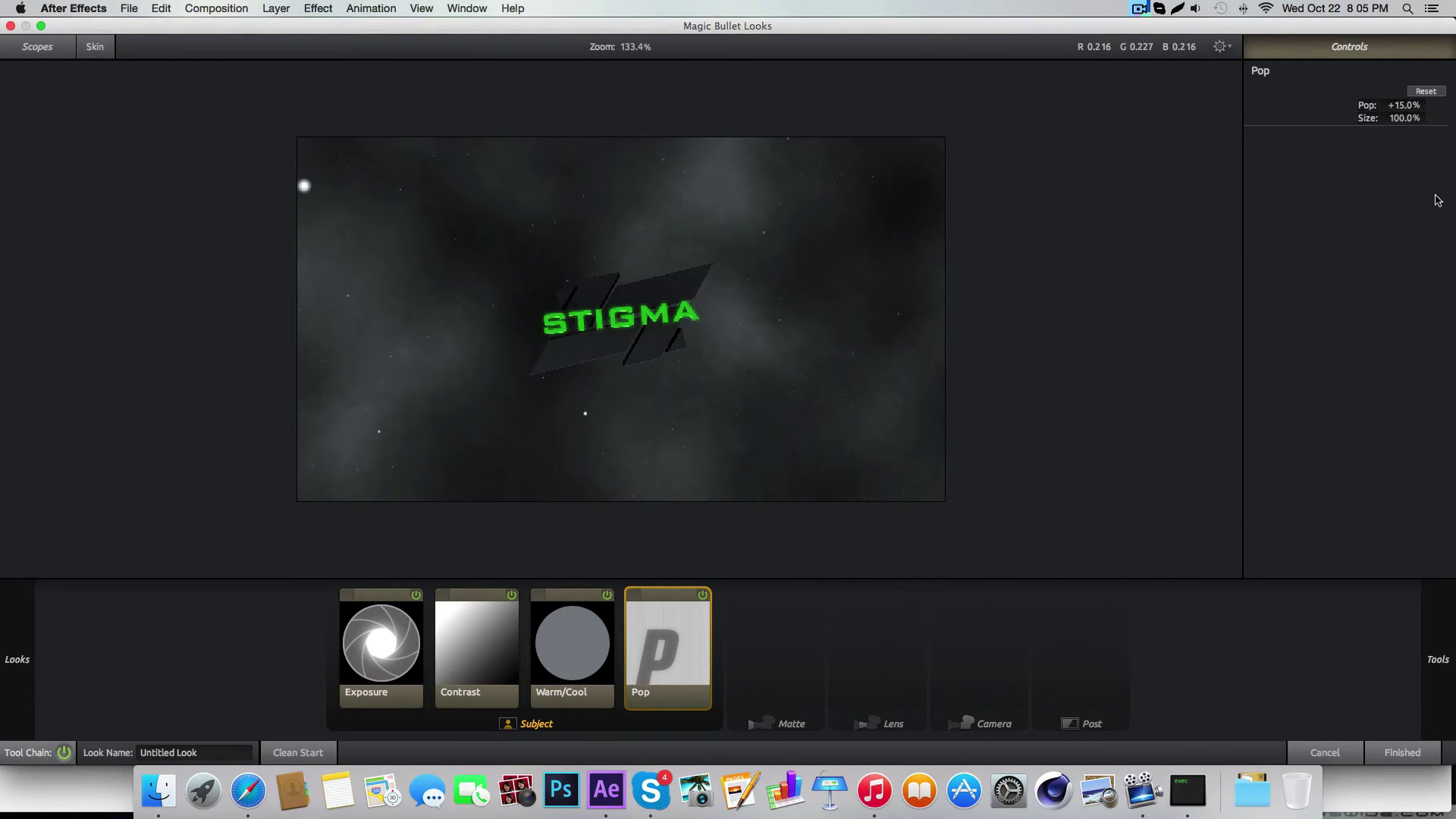
{"action": "mouse_move", "coordinate": [1448, 616]}
{"action": "scroll", "coordinate": [1289, 535], "scroll_direction": "down", "scroll_amount": 4}
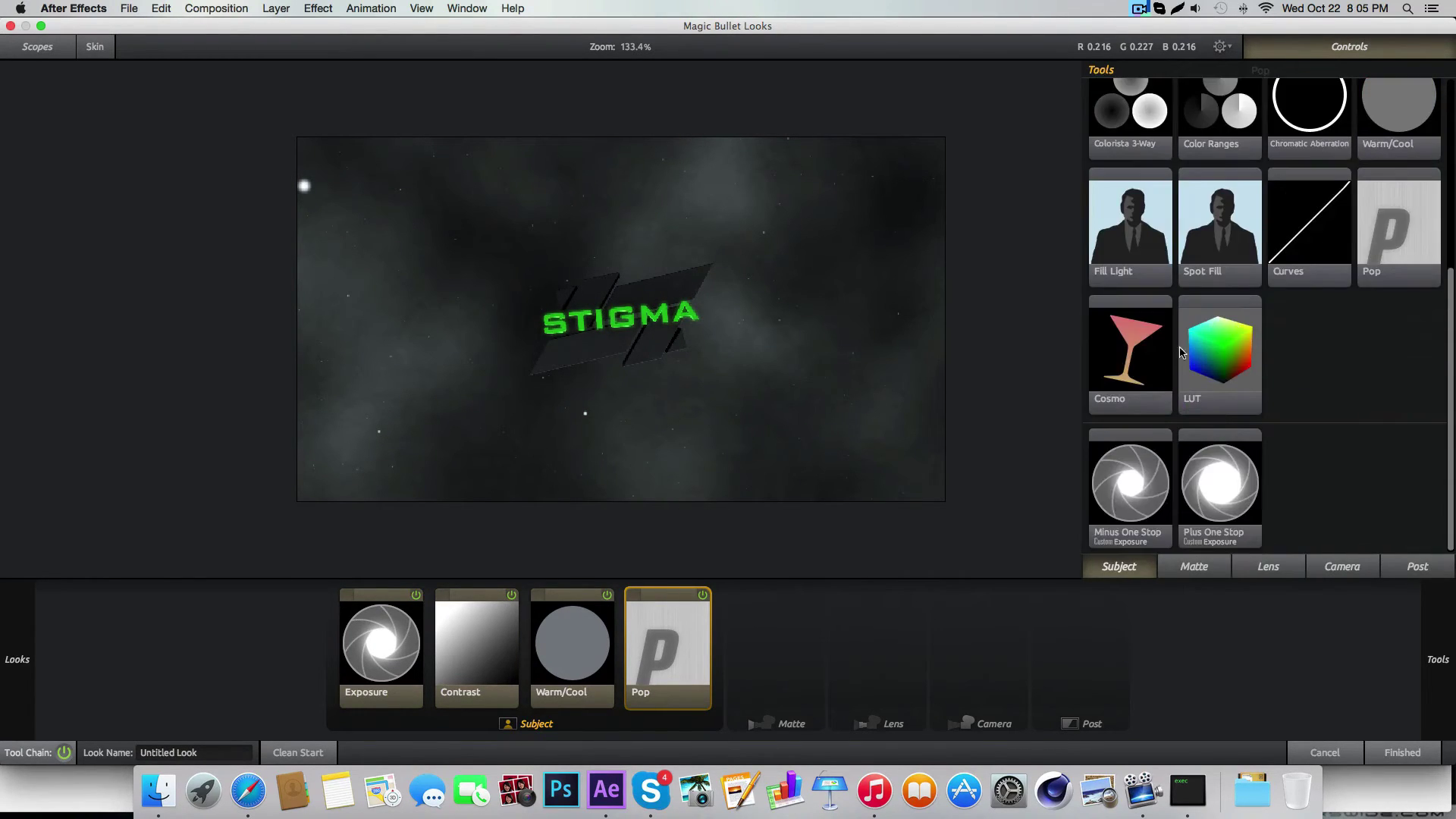
Step: Add a Cool Fog diffusion to the Matte stage with its colour returned to neutral
{"action": "left_click", "coordinate": [1215, 574]}
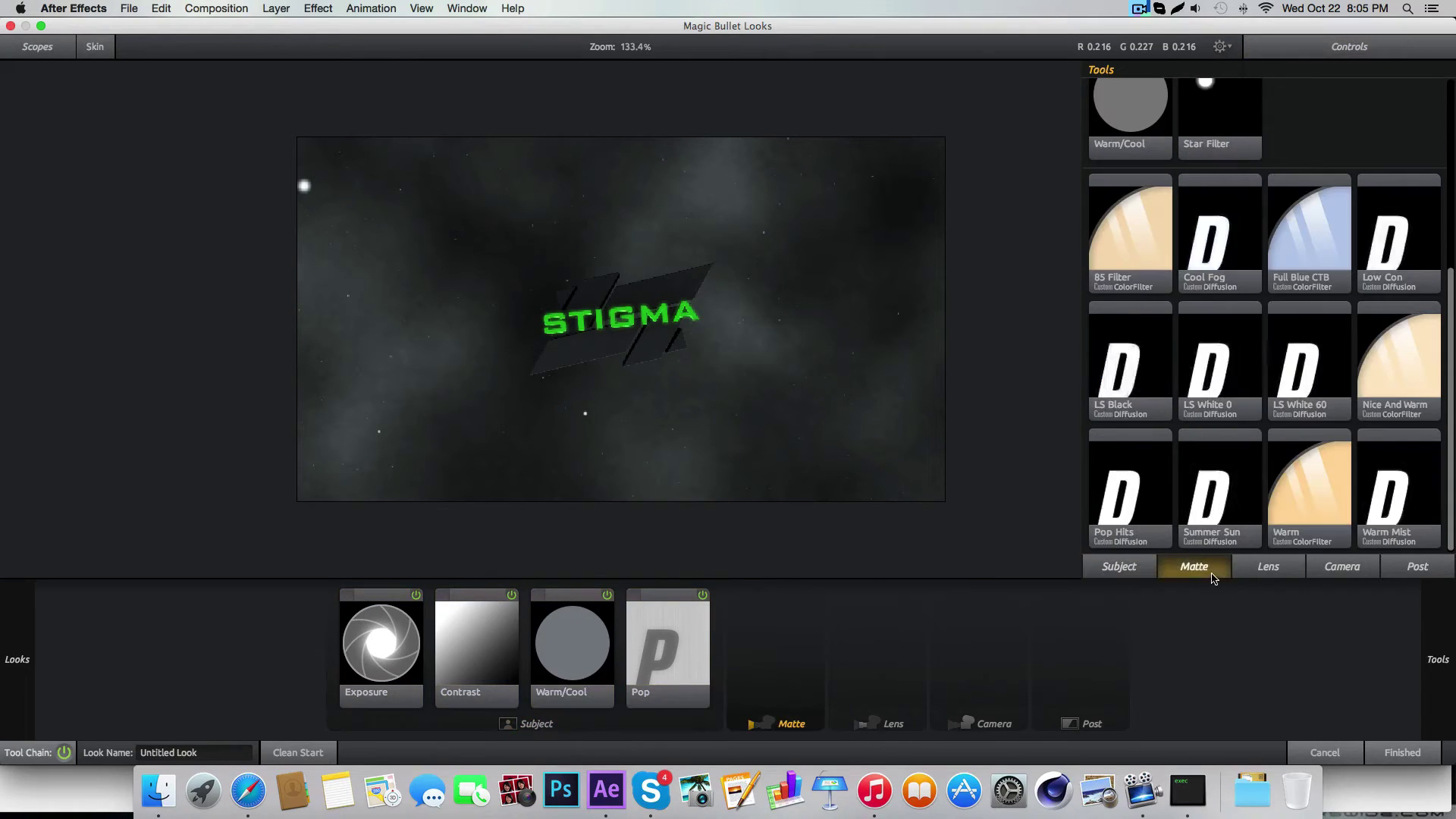
{"action": "double_click", "coordinate": [1217, 282]}
{"action": "mouse_move", "coordinate": [1447, 357]}
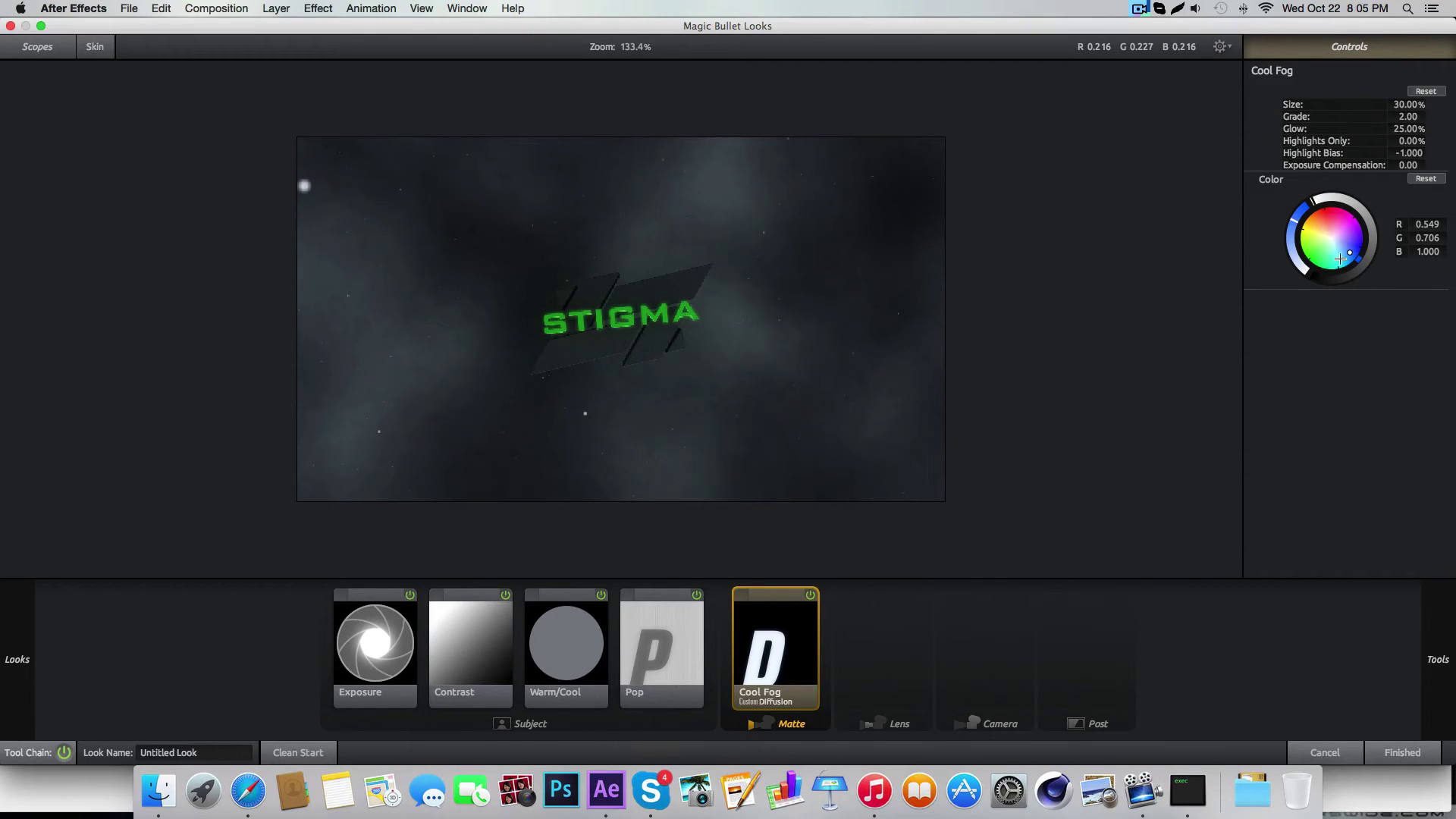
{"action": "left_click", "coordinate": [1322, 244]}
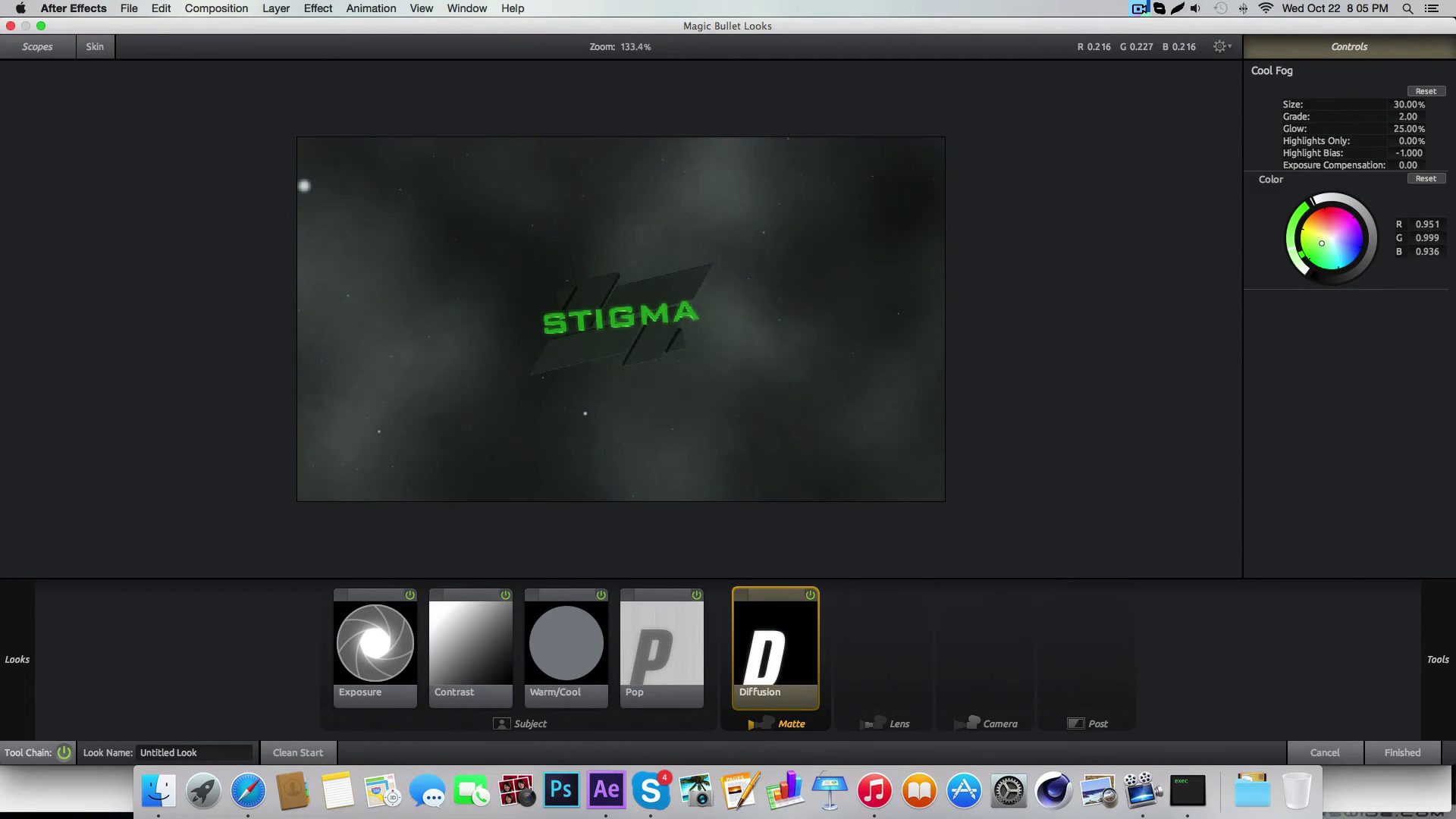
{"action": "left_click", "coordinate": [1331, 239]}
Step: Add a second Diffusion to the Matte stage with Size 4.40% and Grade 6.00
{"action": "mouse_move", "coordinate": [1435, 434]}
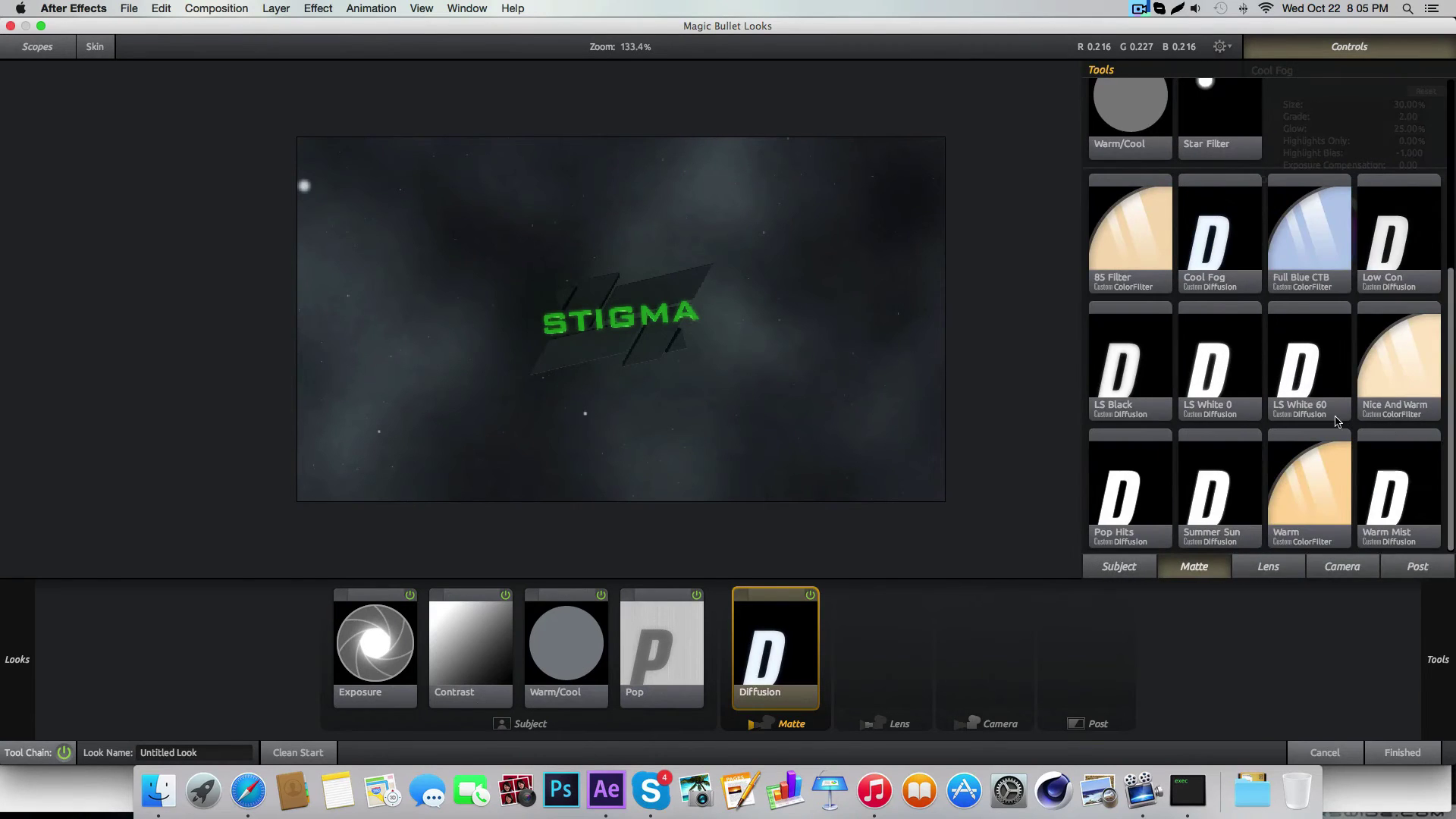
{"action": "scroll", "coordinate": [1339, 422], "scroll_direction": "up", "scroll_amount": 10}
{"action": "double_click", "coordinate": [1409, 152]}
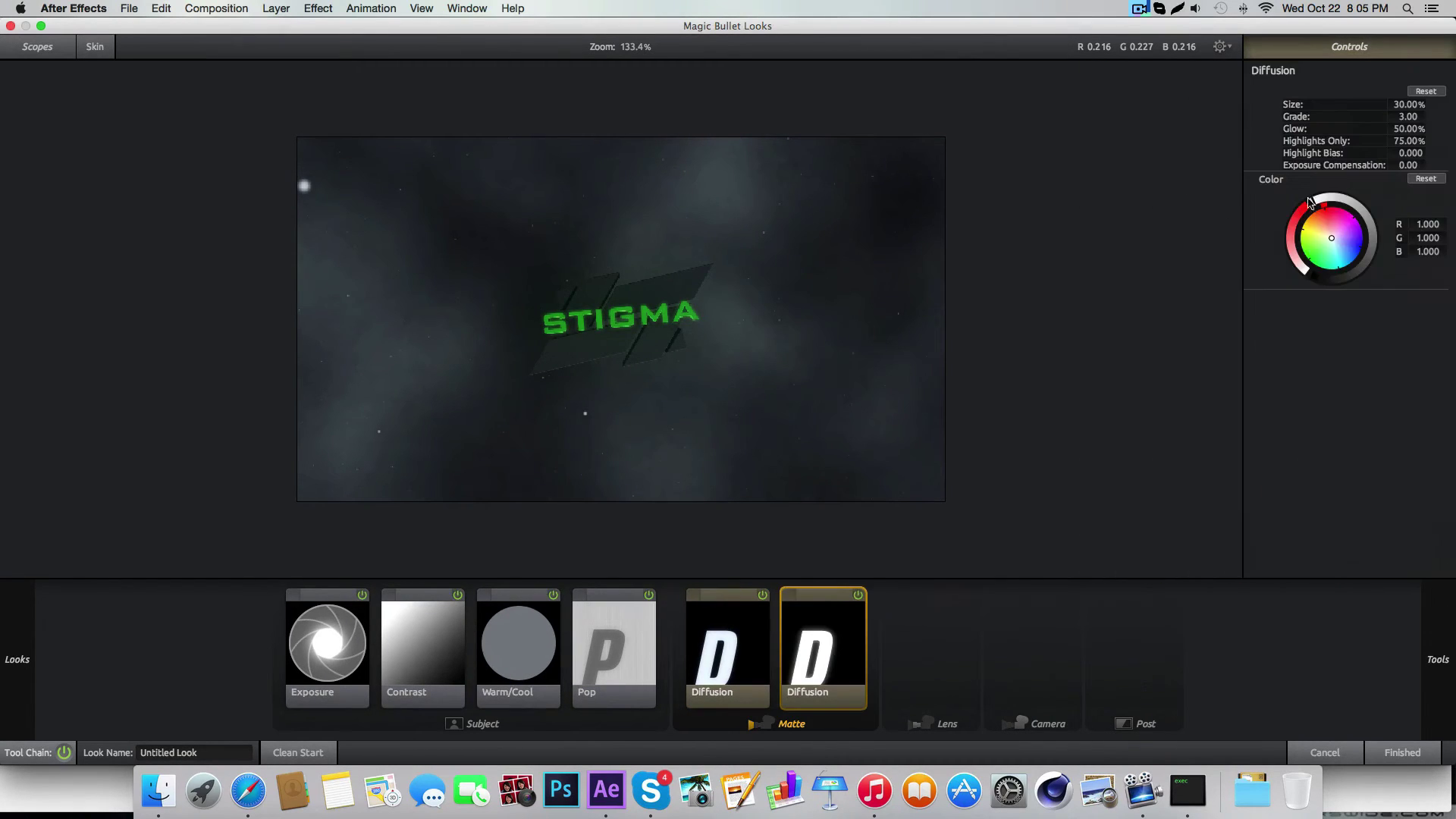
{"action": "left_click_drag", "start_coordinate": [1410, 104], "coordinate": [1399, 104]}
{"action": "left_click_drag", "start_coordinate": [1411, 104], "coordinate": [1409, 115]}
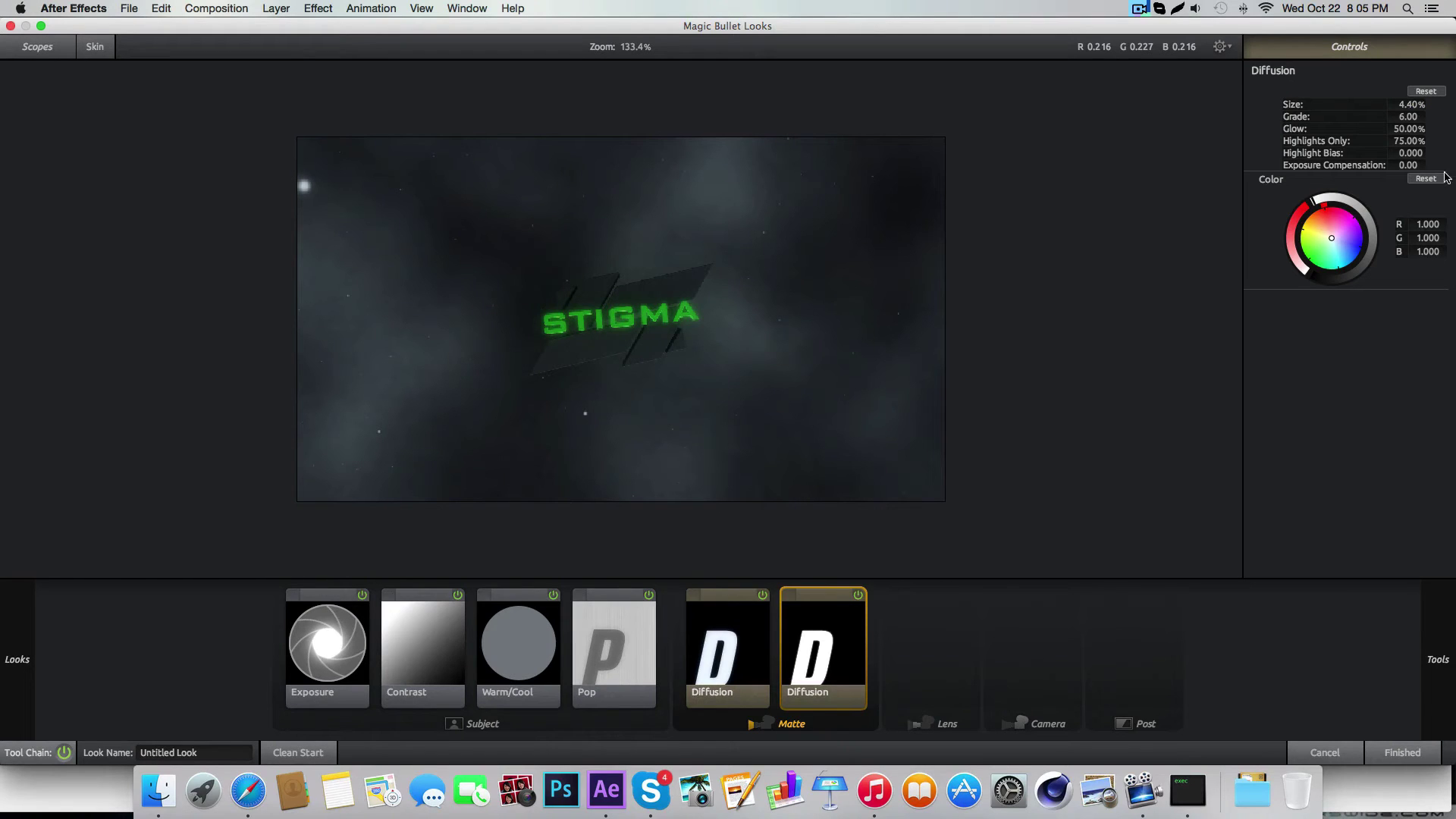
{"action": "mouse_move", "coordinate": [1439, 699]}
{"action": "scroll", "coordinate": [637, 322], "scroll_direction": "up", "scroll_amount": 2}
{"action": "scroll", "coordinate": [614, 316], "scroll_direction": "down", "scroll_amount": 1}
{"action": "mouse_move", "coordinate": [1421, 262]}
{"action": "scroll", "coordinate": [1289, 440], "scroll_direction": "down", "scroll_amount": 5}
{"action": "scroll", "coordinate": [1251, 417], "scroll_direction": "up", "scroll_amount": 5}
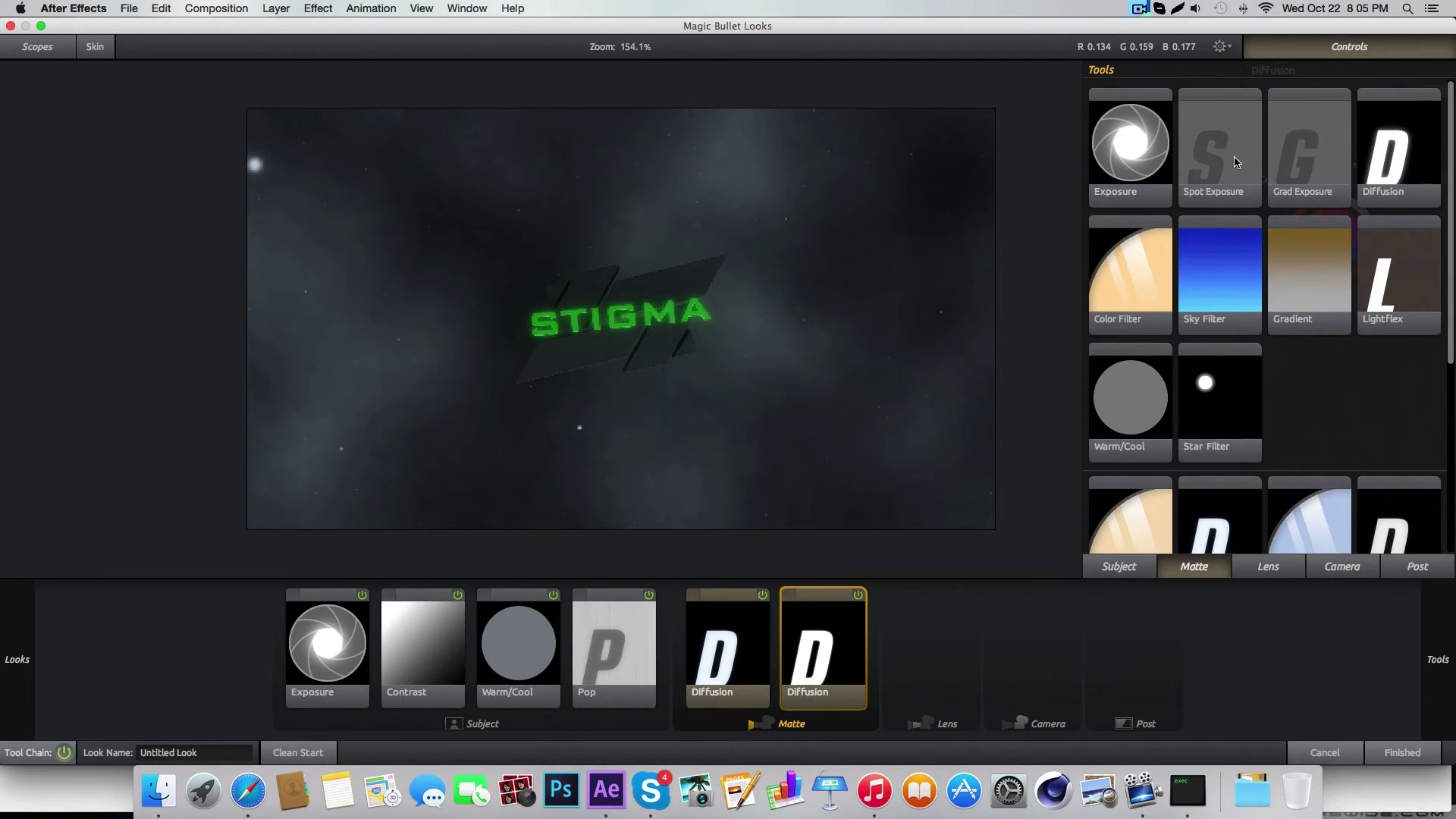
Step: Add a Grad Exposure tilted across the logo and lower the subject Exposure to -0.80 stops
{"action": "double_click", "coordinate": [1297, 151]}
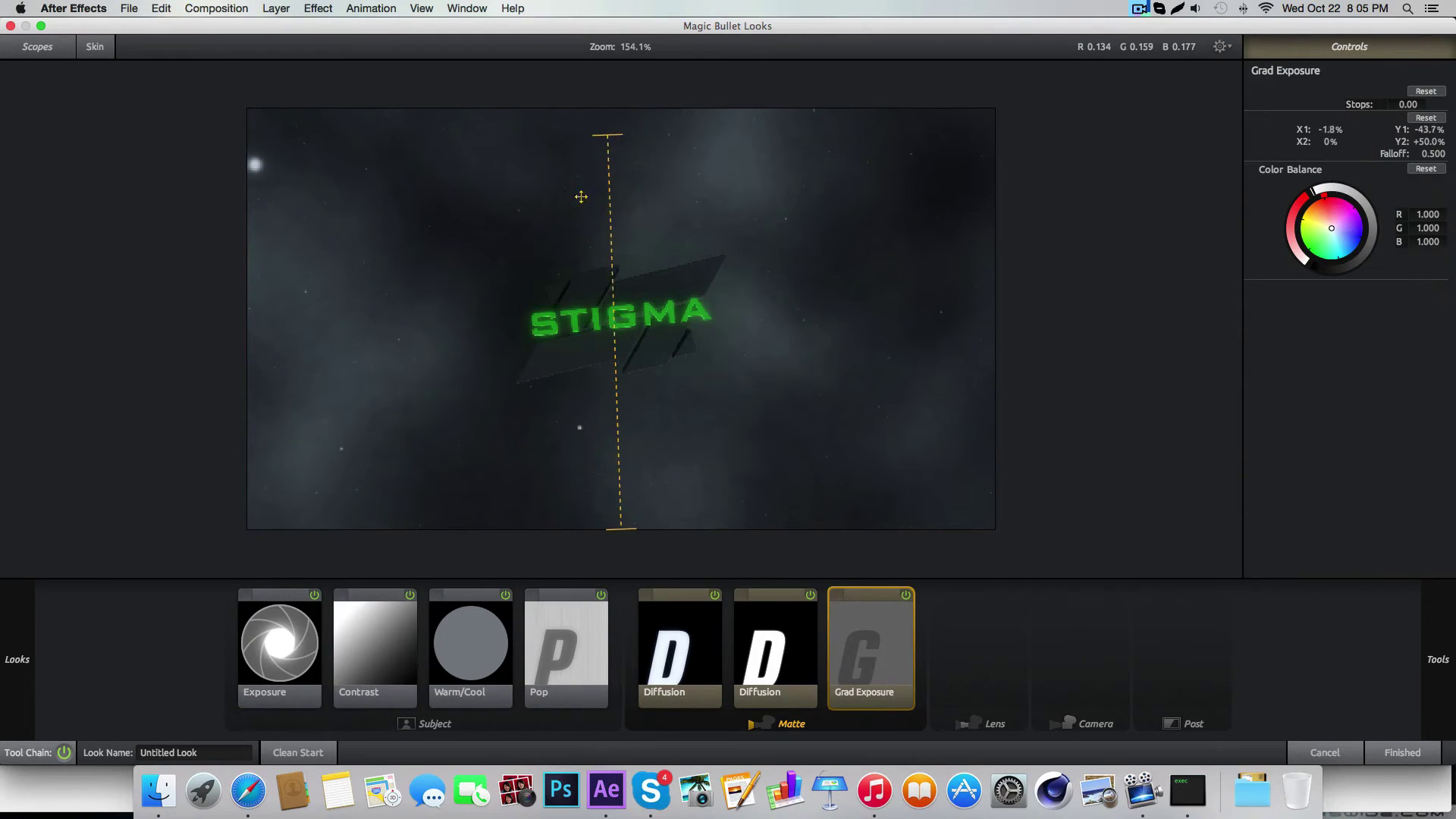
{"action": "left_click_drag", "start_coordinate": [576, 206], "coordinate": [594, 273]}
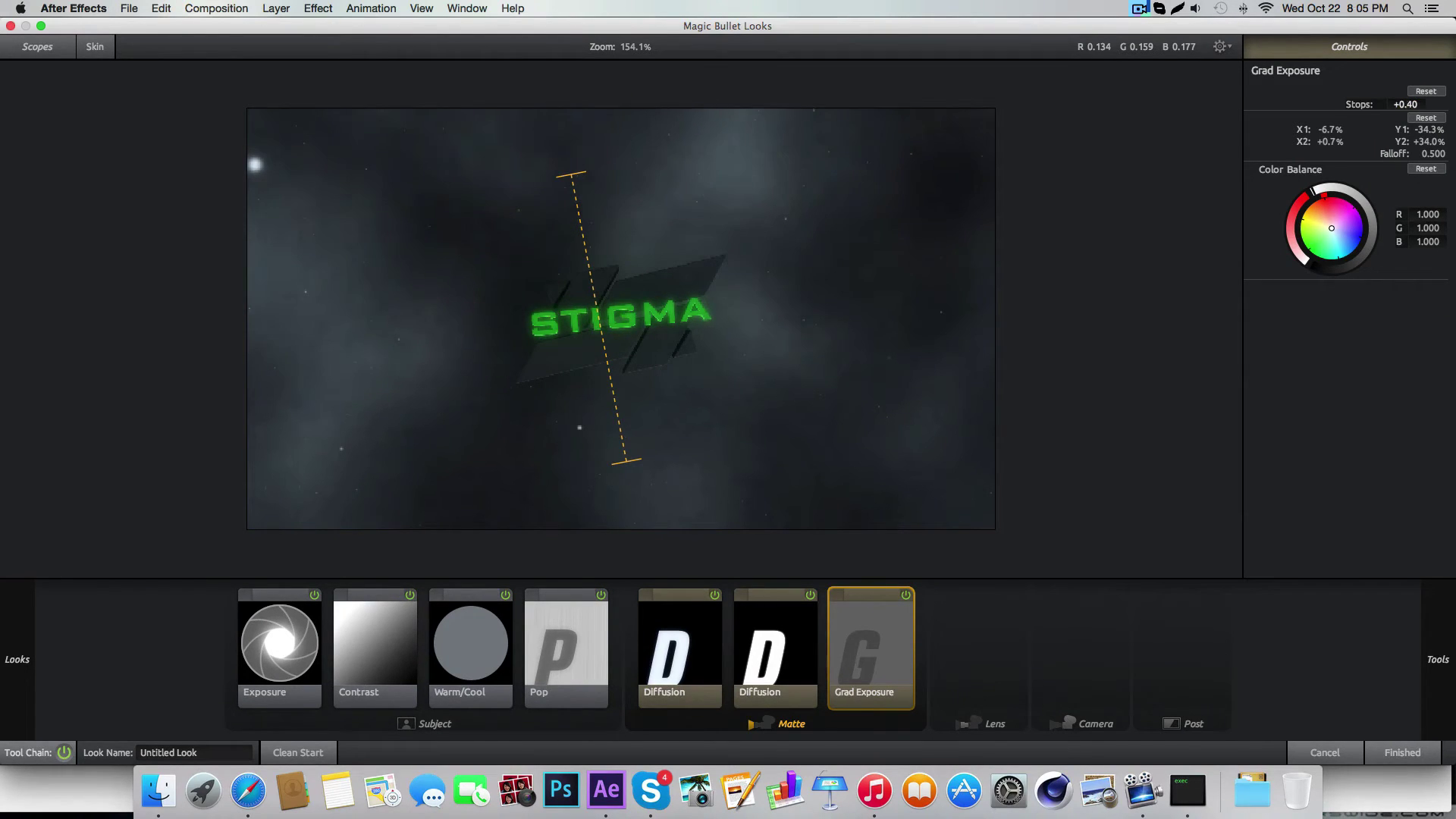
{"action": "mouse_move", "coordinate": [1445, 303]}
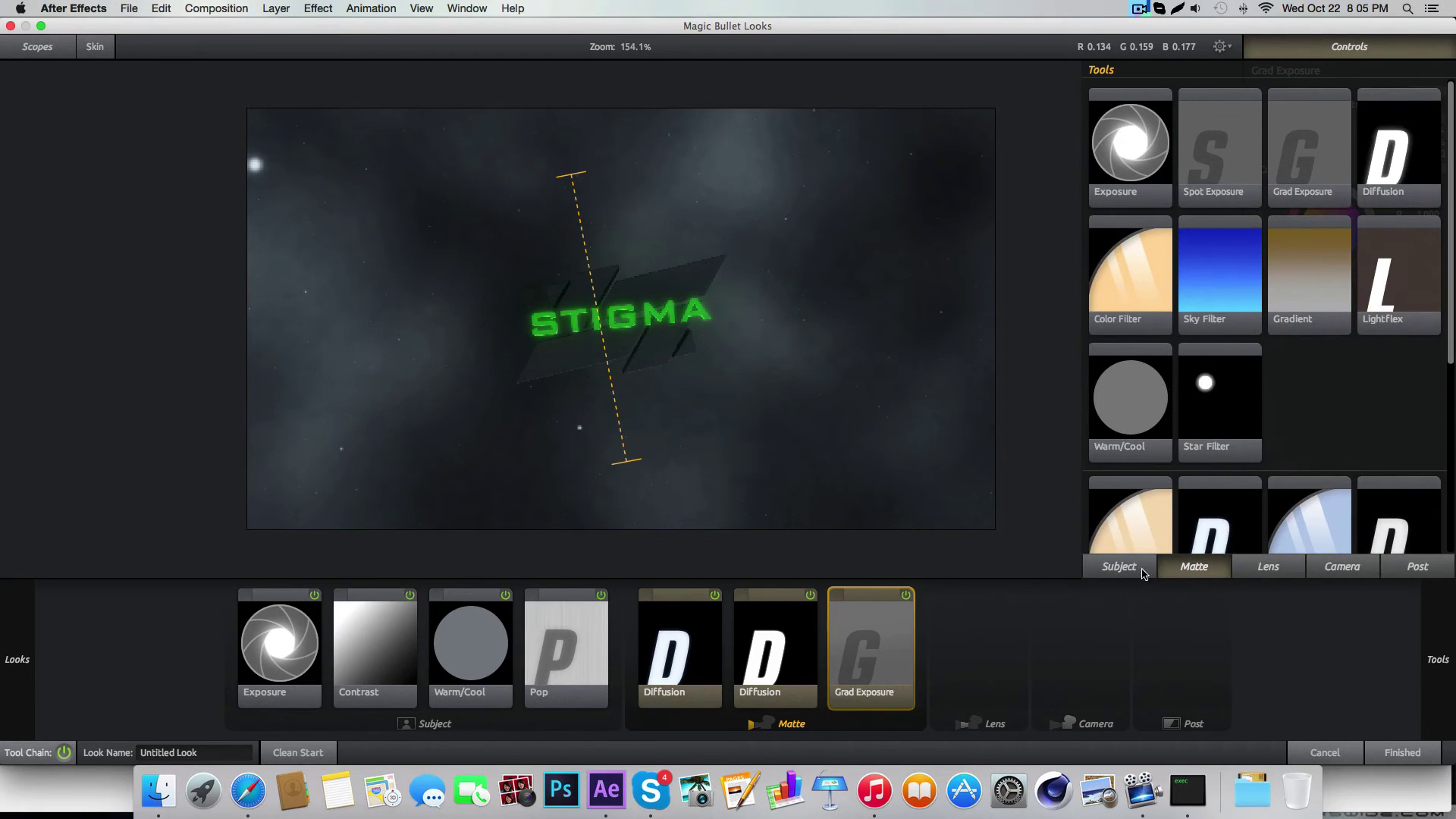
{"action": "left_click", "coordinate": [245, 654]}
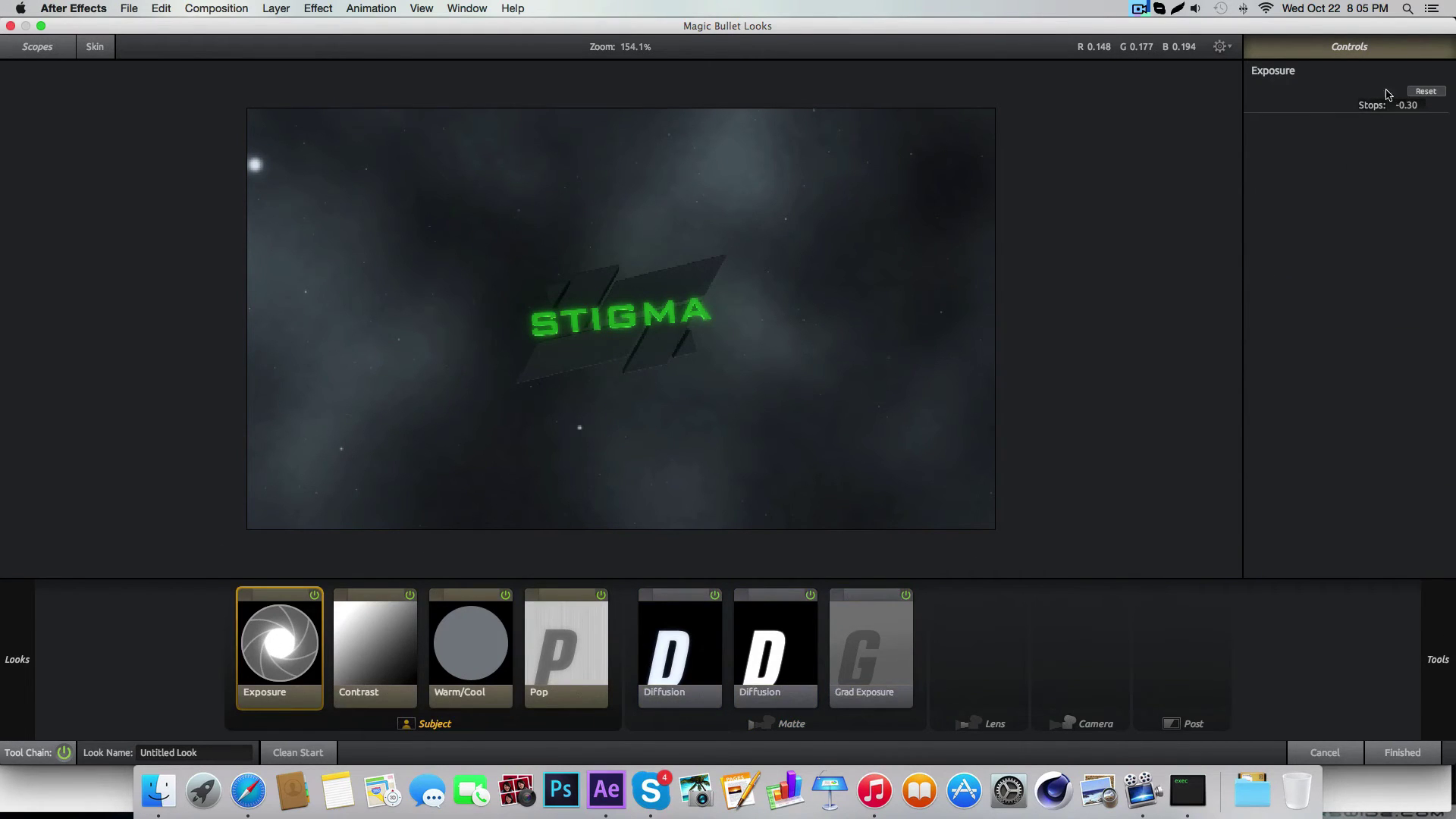
{"action": "left_click_drag", "start_coordinate": [1407, 105], "coordinate": [1388, 104]}
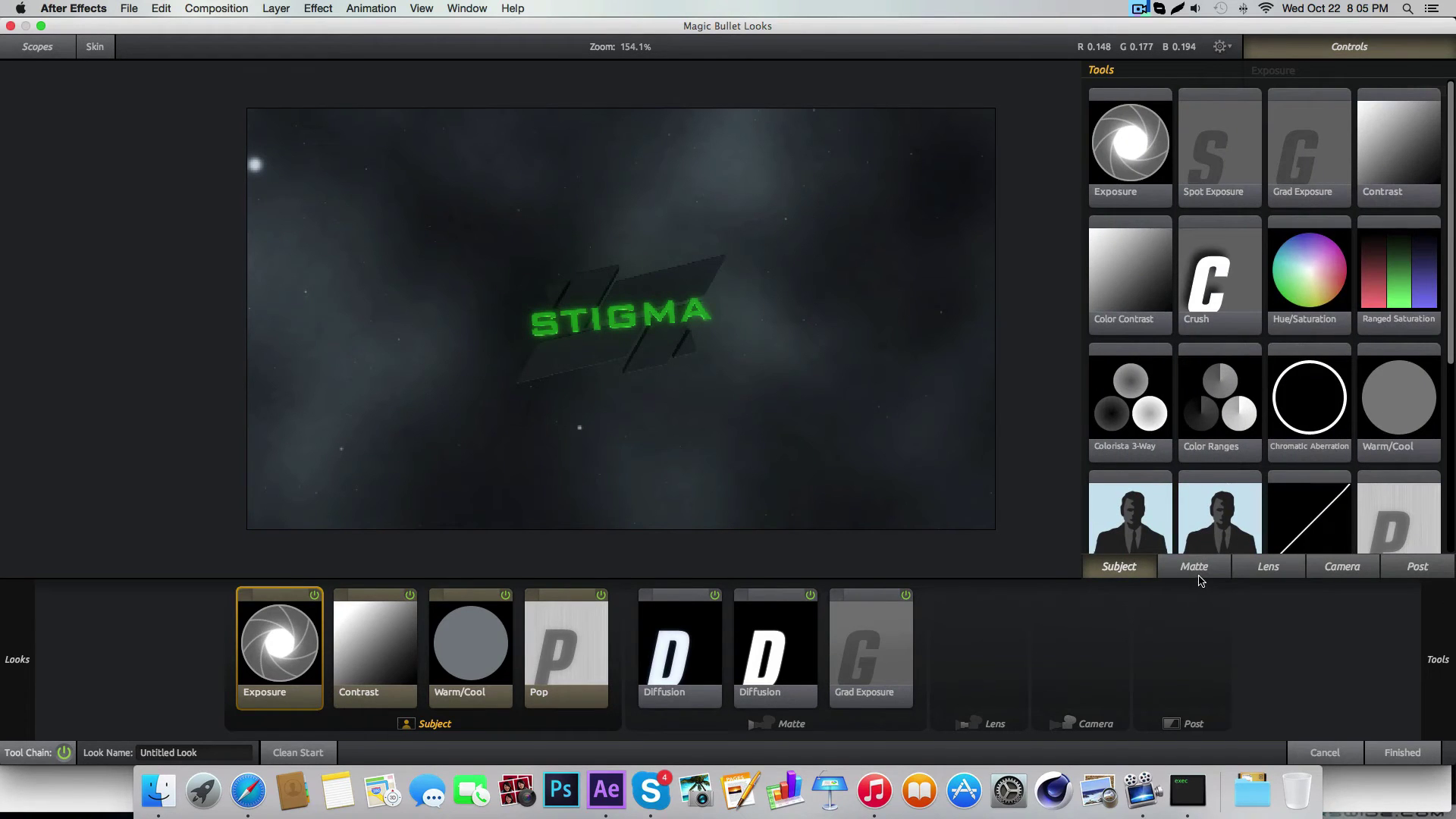
Step: Add a Vignette with radius 0.853 and a widened Edge Softness to the Lens stage
{"action": "left_click", "coordinate": [1198, 577]}
{"action": "scroll", "coordinate": [1258, 455], "scroll_direction": "down", "scroll_amount": 5}
{"action": "left_click", "coordinate": [1284, 568]}
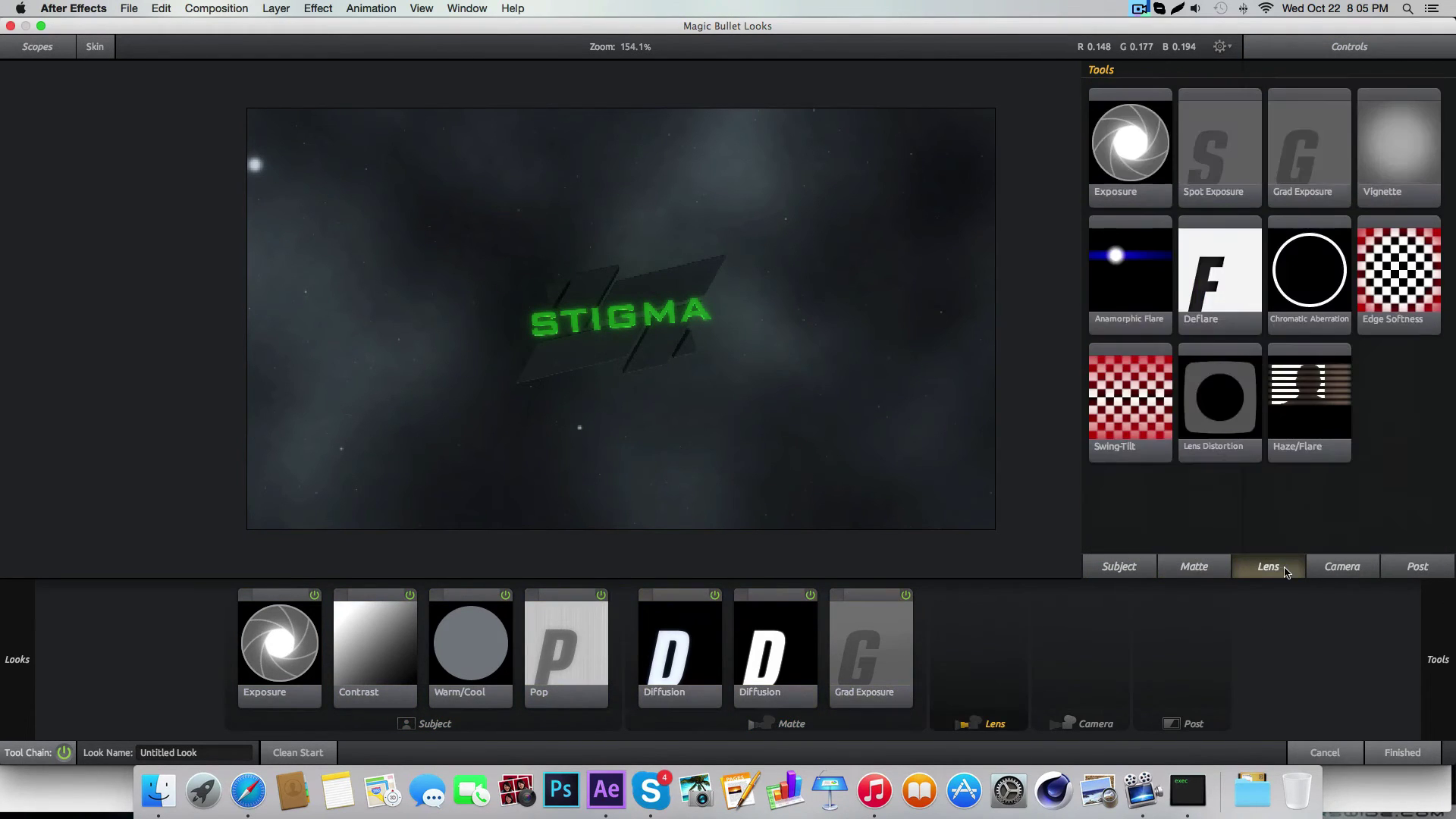
{"action": "double_click", "coordinate": [1404, 185]}
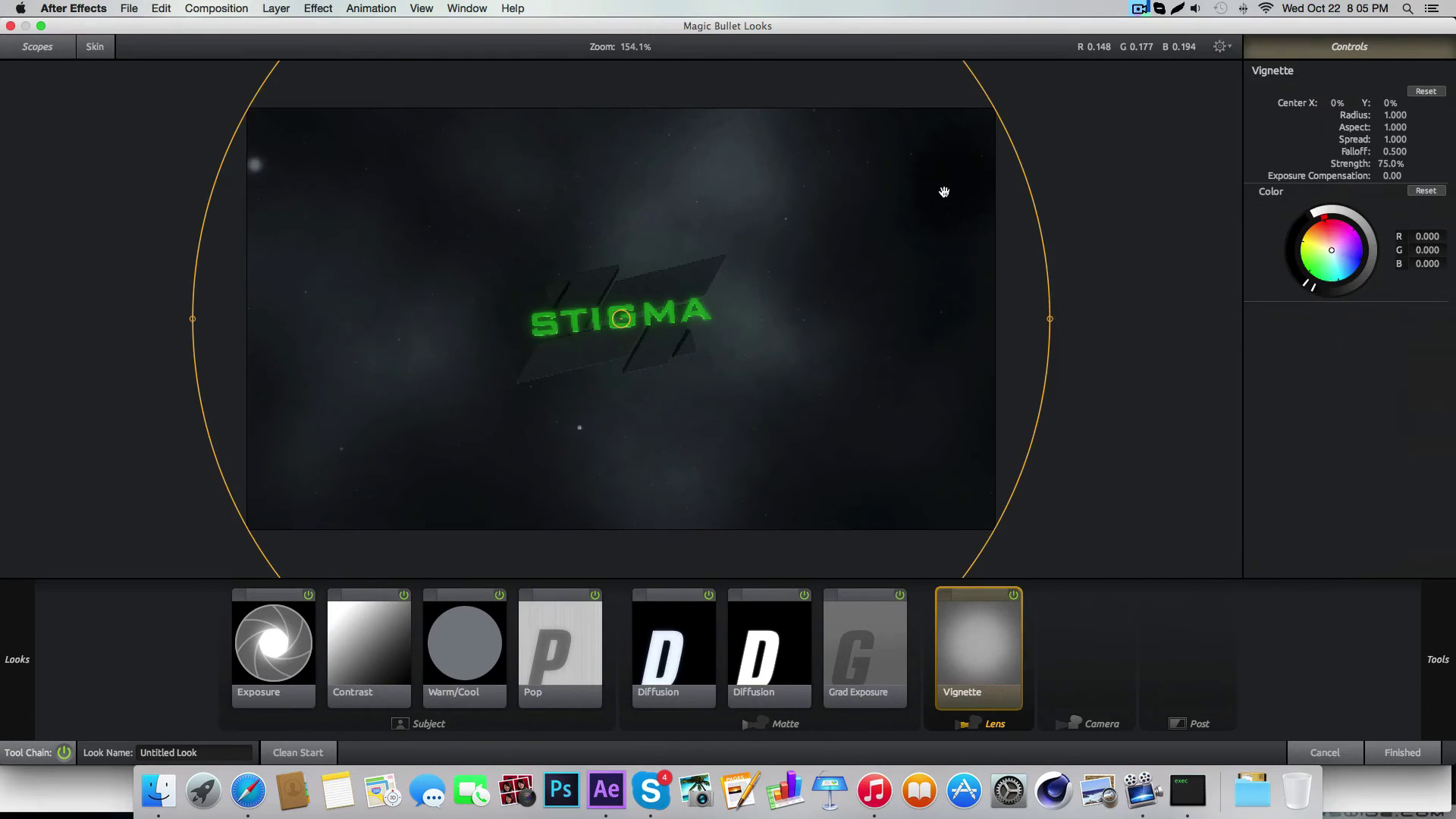
{"action": "left_click_drag", "start_coordinate": [1018, 155], "coordinate": [964, 205]}
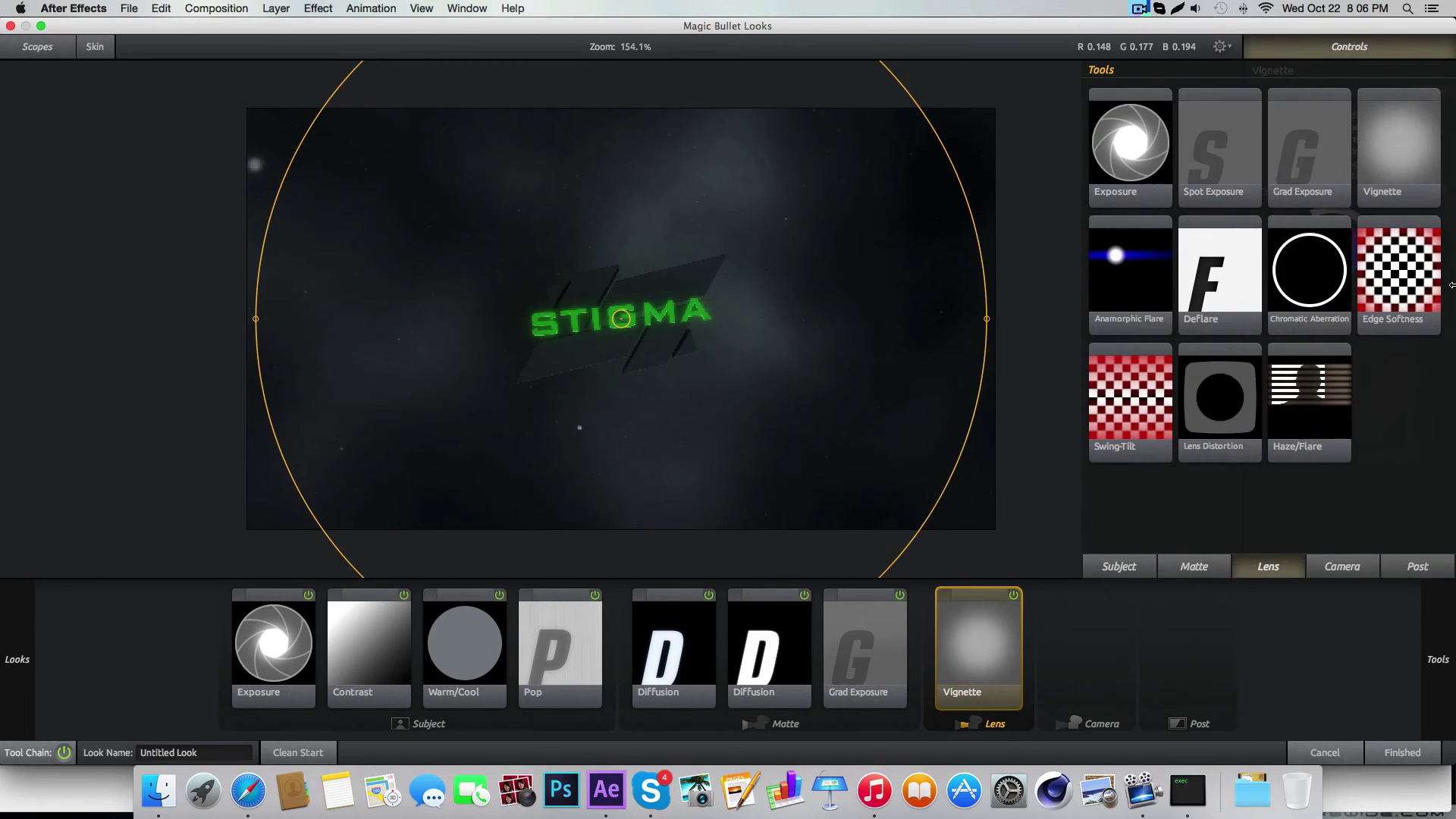
{"action": "double_click", "coordinate": [1127, 406]}
{"action": "left_click_drag", "start_coordinate": [1020, 183], "coordinate": [1083, 142]}
Step: Add an Exposure tool to the Camera stage set to -0.40 stops
{"action": "mouse_move", "coordinate": [1450, 660]}
{"action": "left_click", "coordinate": [1329, 568]}
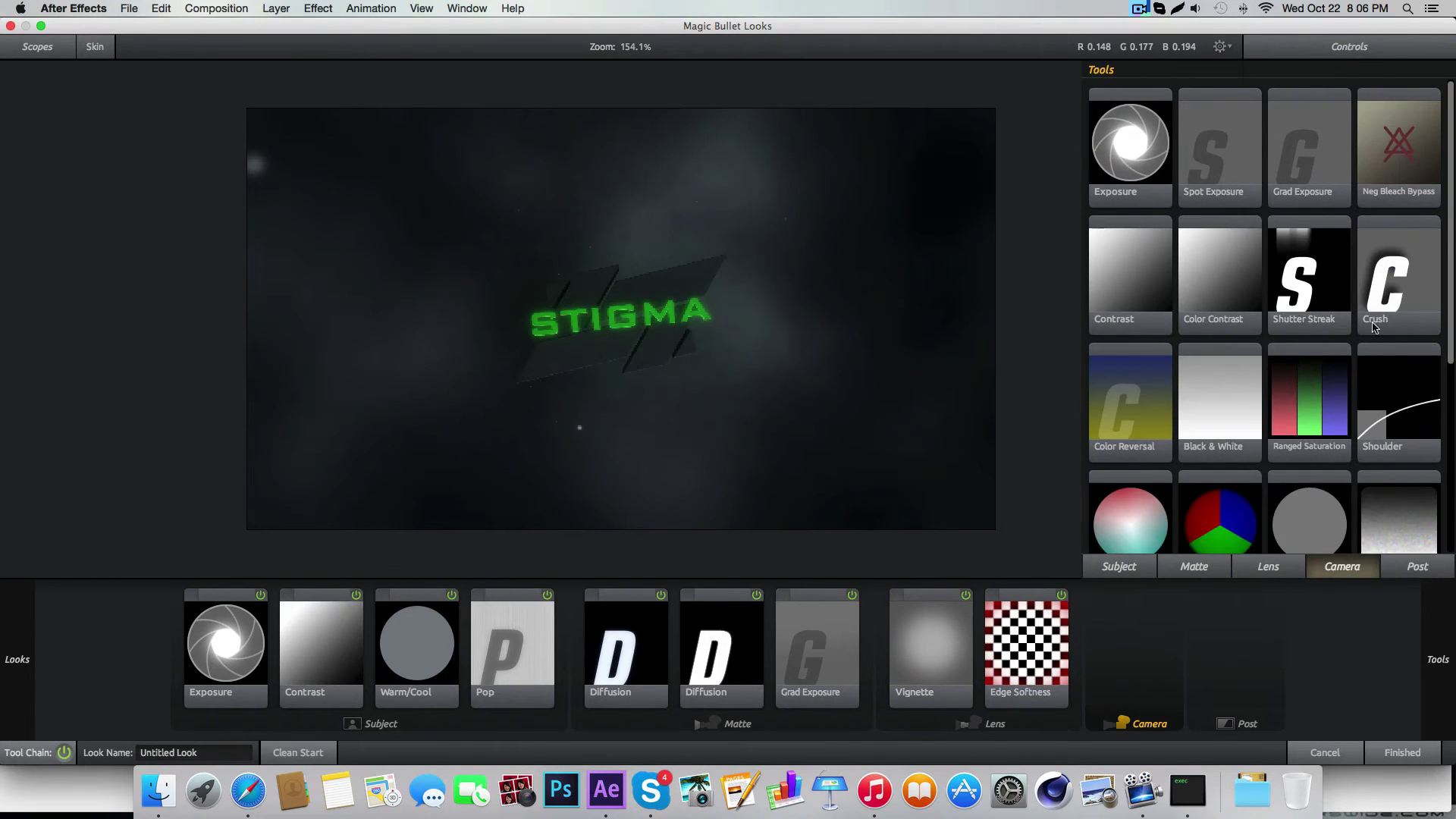
{"action": "double_click", "coordinate": [1139, 155]}
{"action": "left_click_drag", "start_coordinate": [1415, 105], "coordinate": [1409, 105]}
Step: Add a Pop tool to the Post stage
{"action": "mouse_move", "coordinate": [1450, 261]}
{"action": "scroll", "coordinate": [1330, 434], "scroll_direction": "down", "scroll_amount": 3}
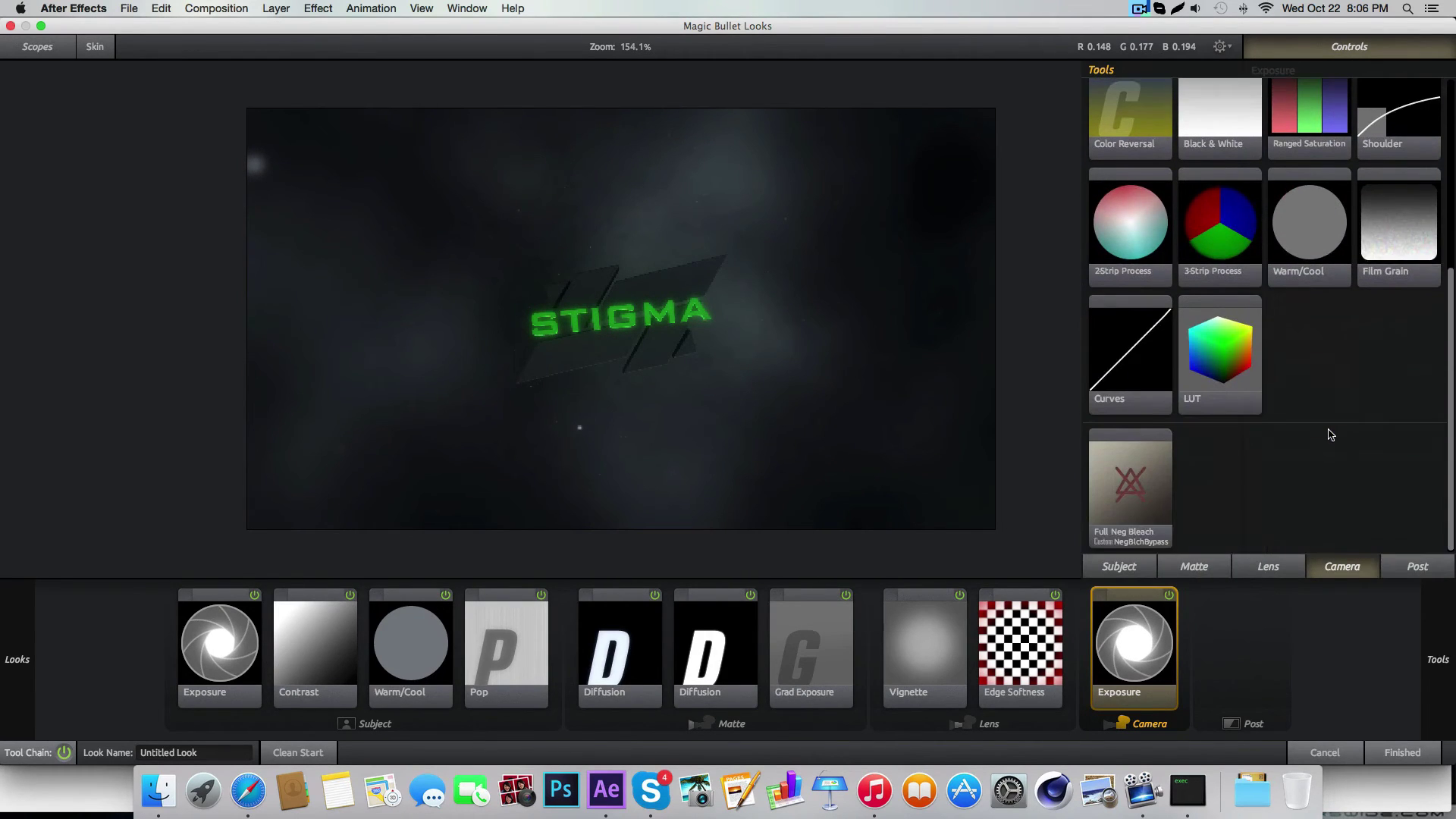
{"action": "left_click", "coordinate": [1416, 565]}
{"action": "scroll", "coordinate": [1346, 421], "scroll_direction": "up", "scroll_amount": 5}
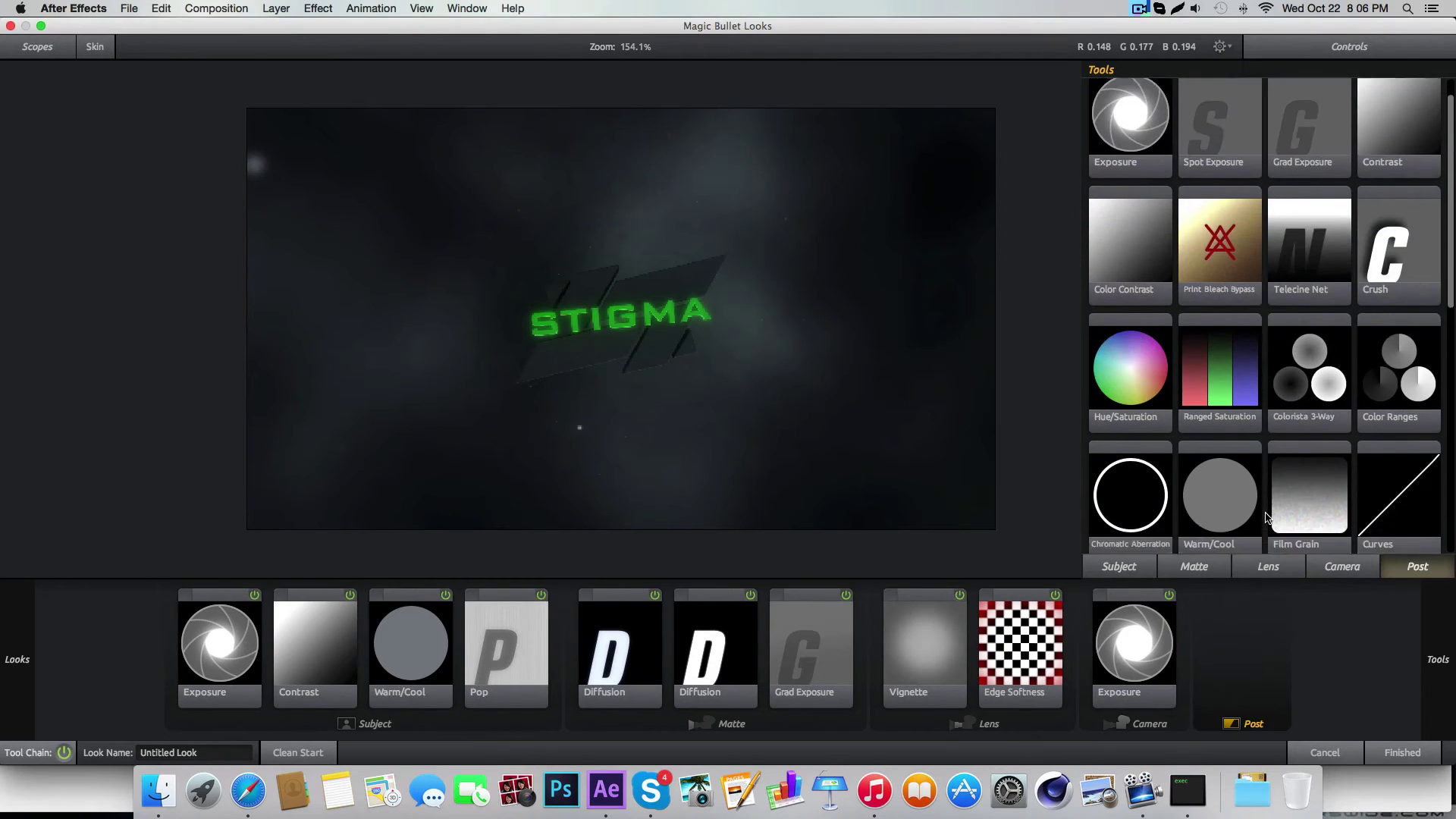
{"action": "scroll", "coordinate": [1265, 518], "scroll_direction": "down", "scroll_amount": 3}
{"action": "double_click", "coordinate": [1321, 458]}
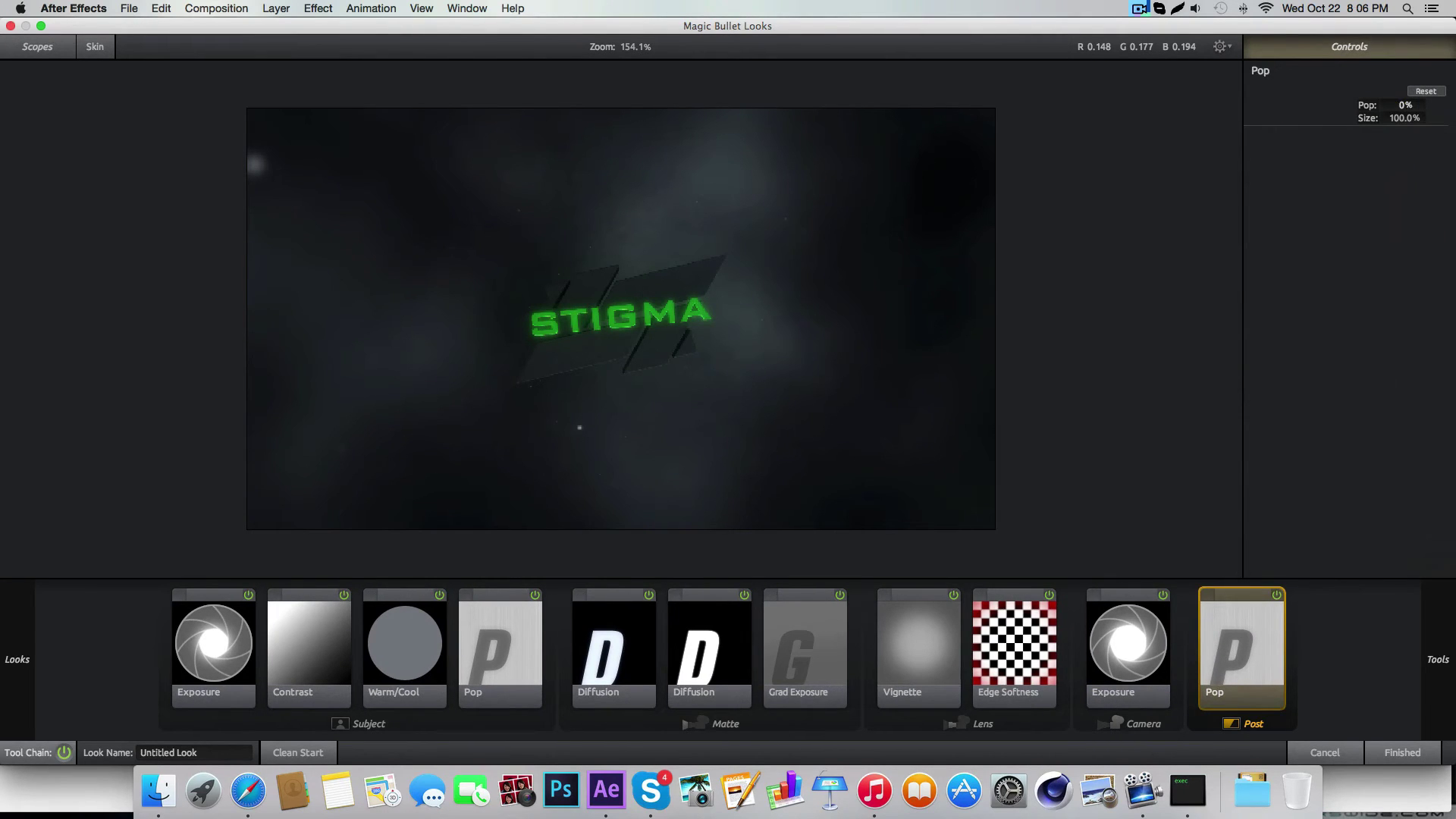
Step: Add an S Curve to the Post stage with its midpoint lowered for more contrast
{"action": "mouse_move", "coordinate": [1450, 333]}
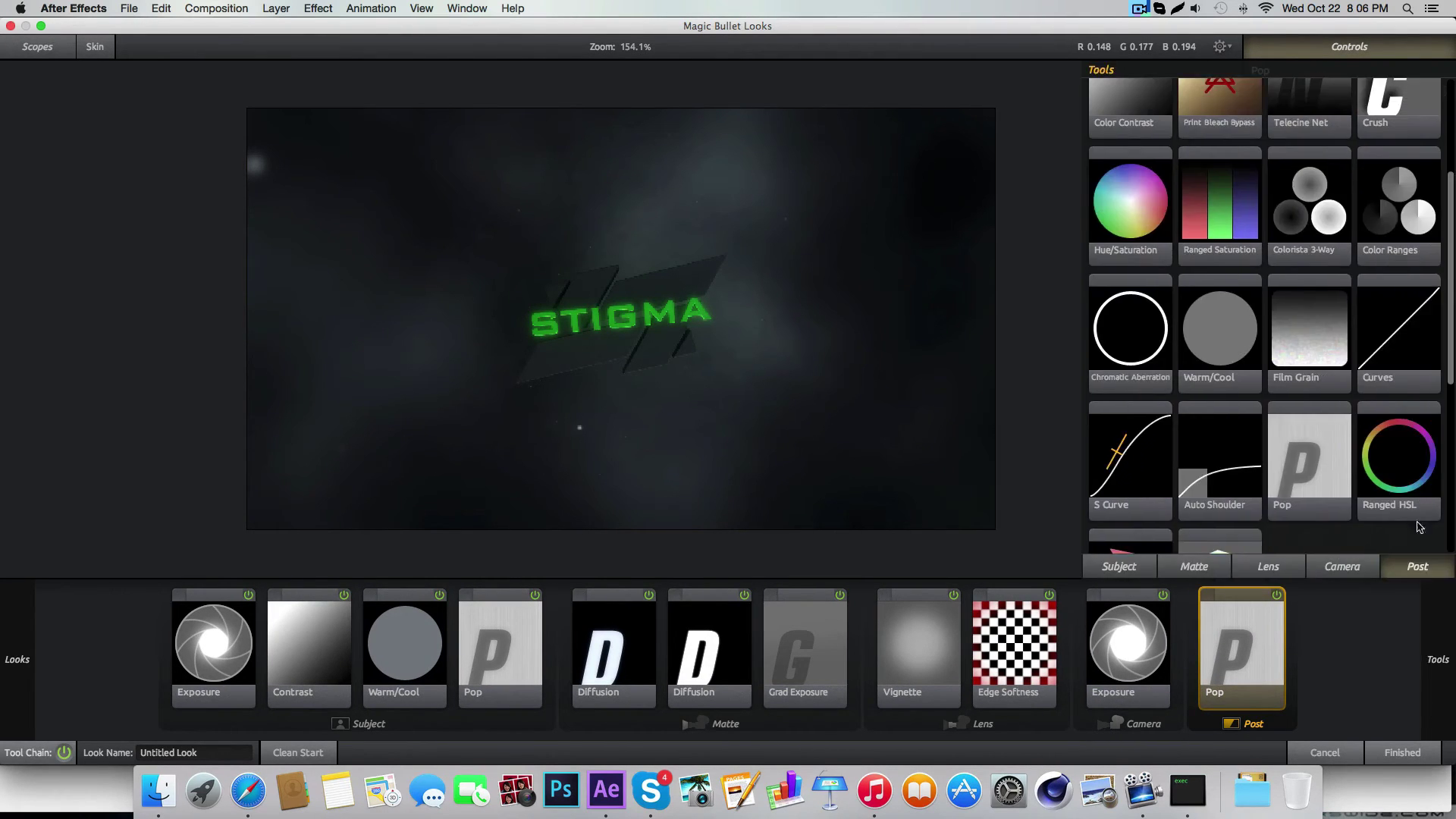
{"action": "scroll", "coordinate": [1395, 534], "scroll_direction": "down", "scroll_amount": 5}
{"action": "double_click", "coordinate": [1170, 282]}
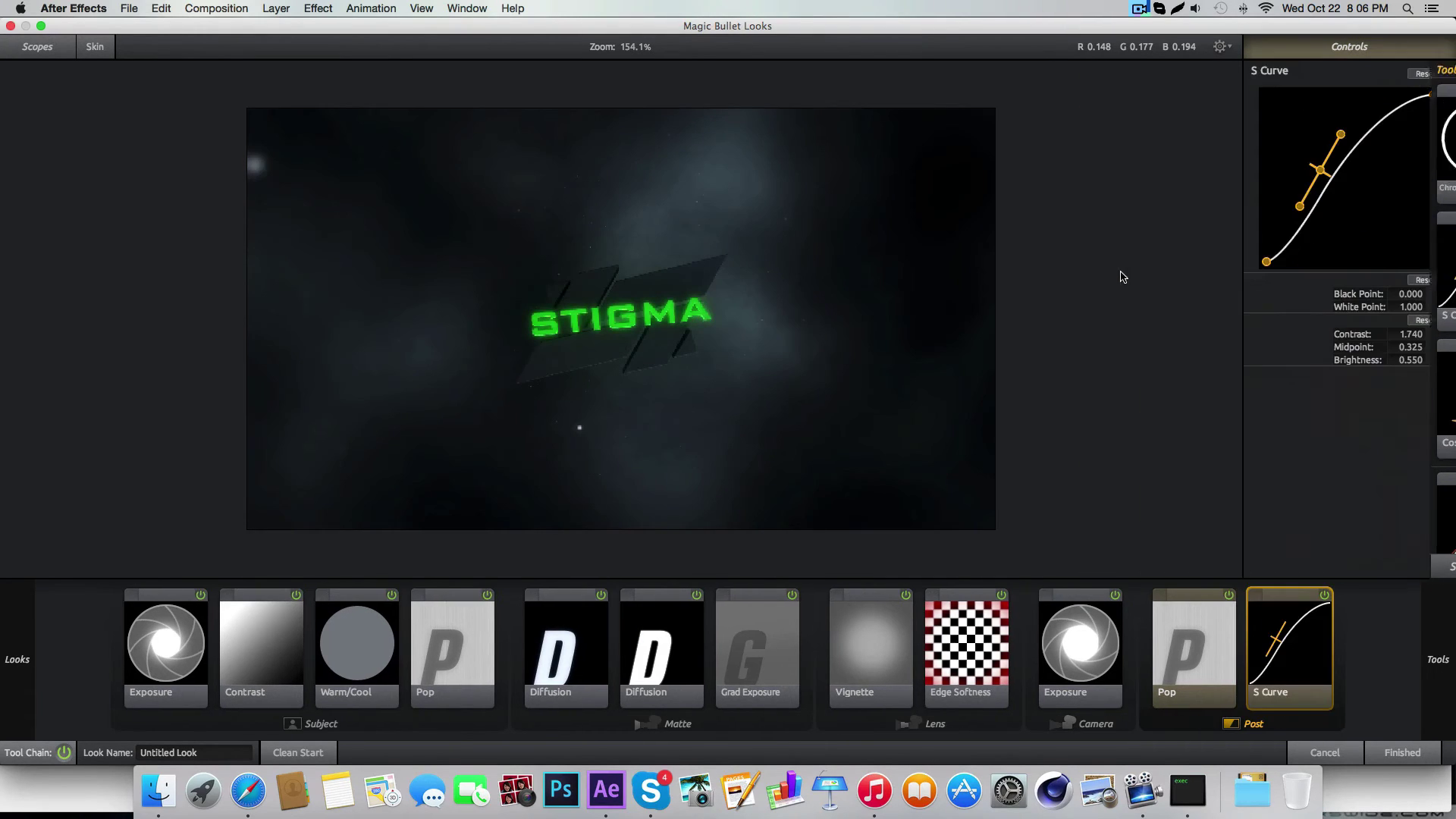
{"action": "left_click_drag", "start_coordinate": [1321, 169], "coordinate": [1320, 201]}
{"action": "left_click", "coordinate": [1325, 596]}
{"action": "left_click", "coordinate": [1324, 596]}
{"action": "mouse_move", "coordinate": [1443, 611]}
{"action": "scroll", "coordinate": [1307, 432], "scroll_direction": "down", "scroll_amount": 2}
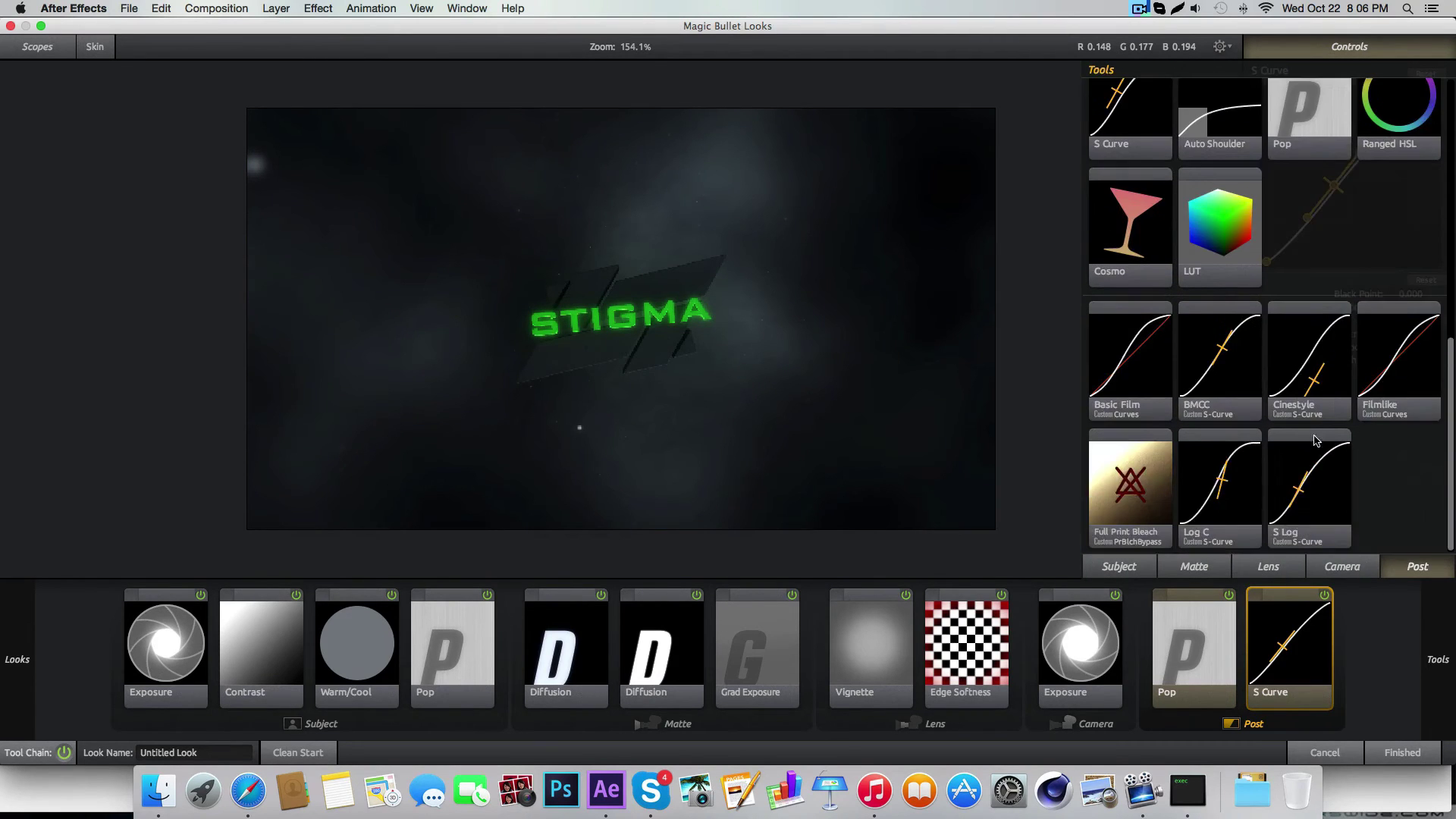
Step: Apply the finished Looks grade and set the optical flares layer's Render Mode to Over Original
{"action": "left_click", "coordinate": [1402, 752]}
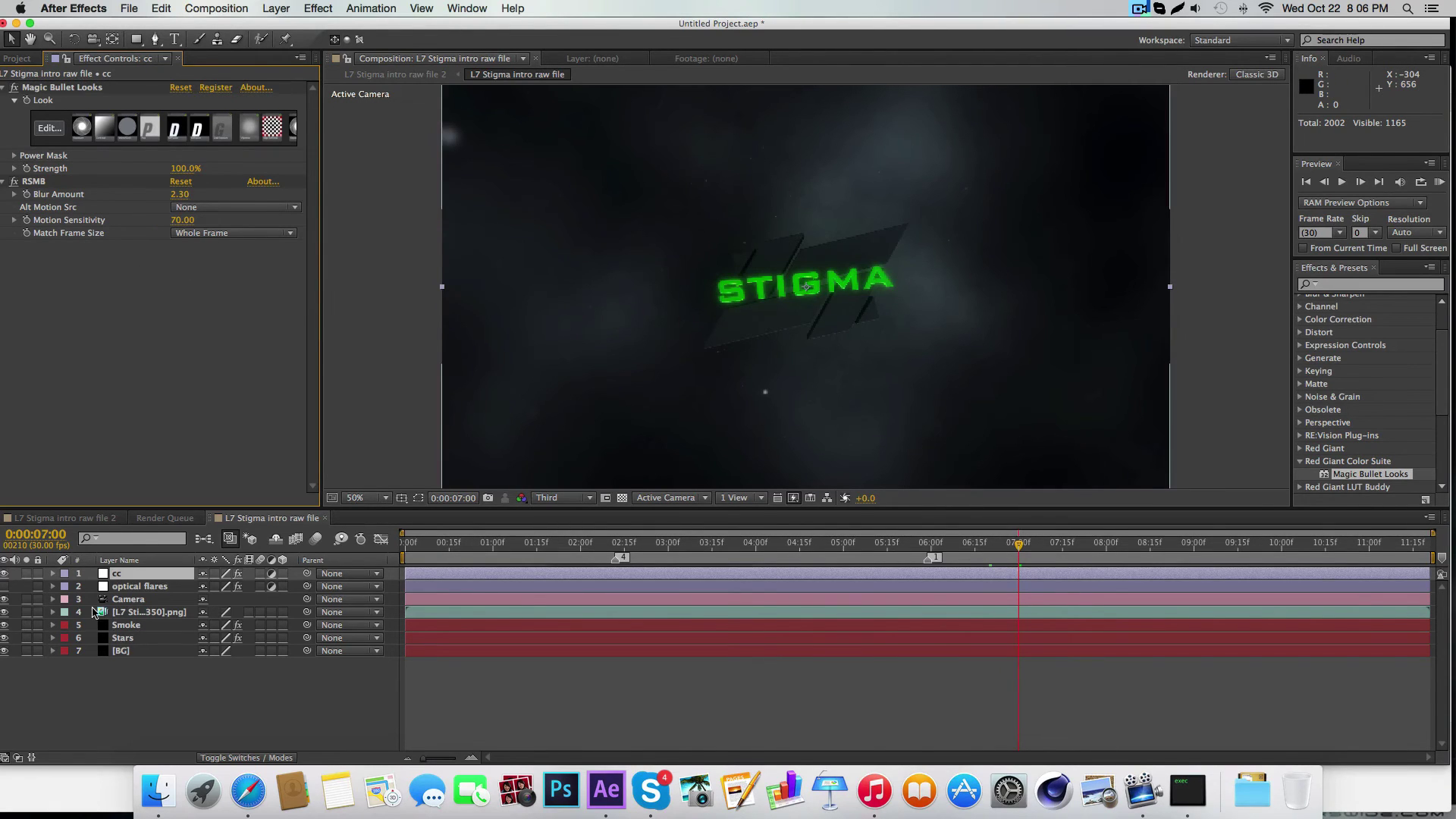
{"action": "left_click", "coordinate": [143, 586]}
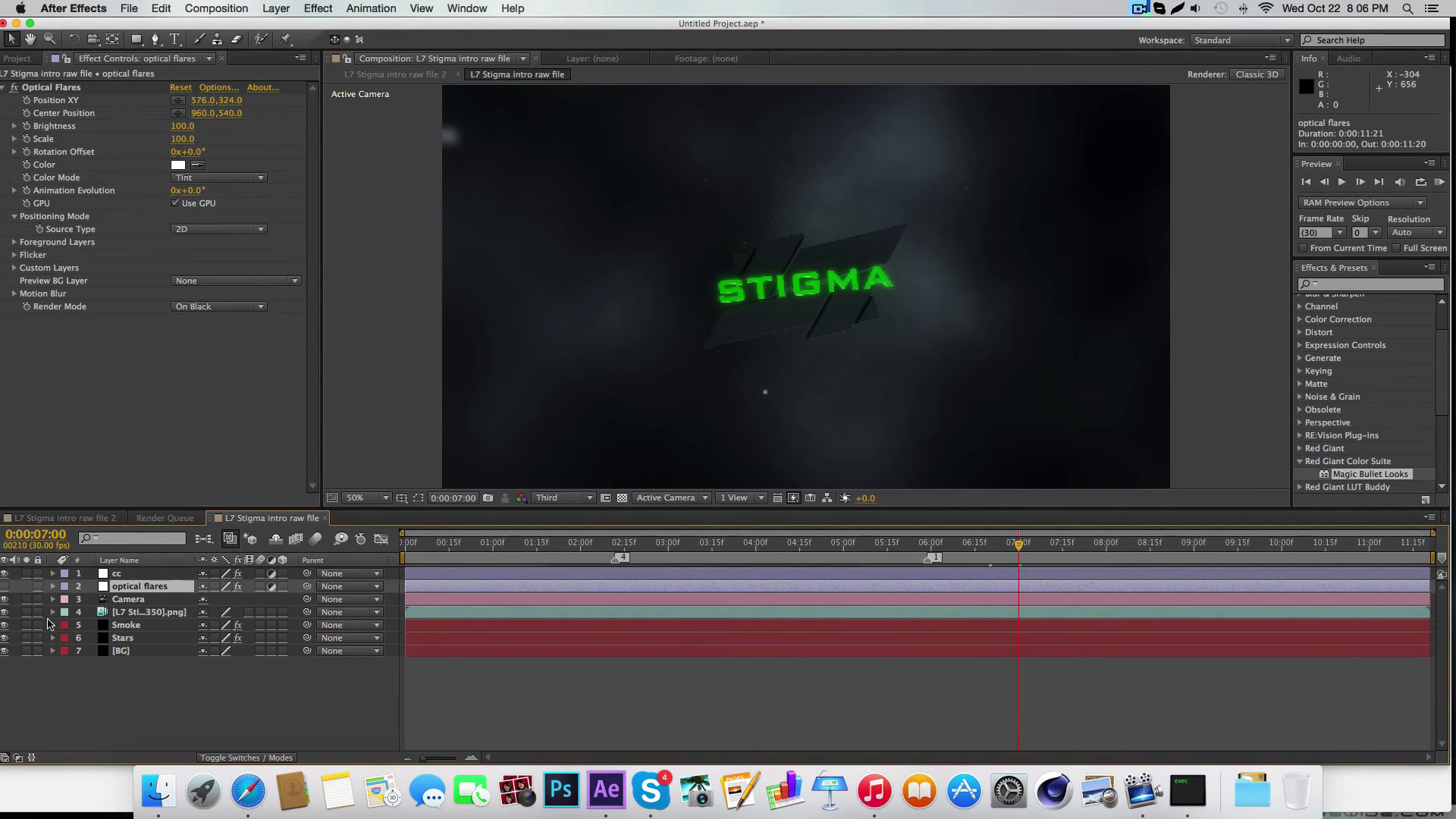
{"action": "left_click", "coordinate": [216, 307]}
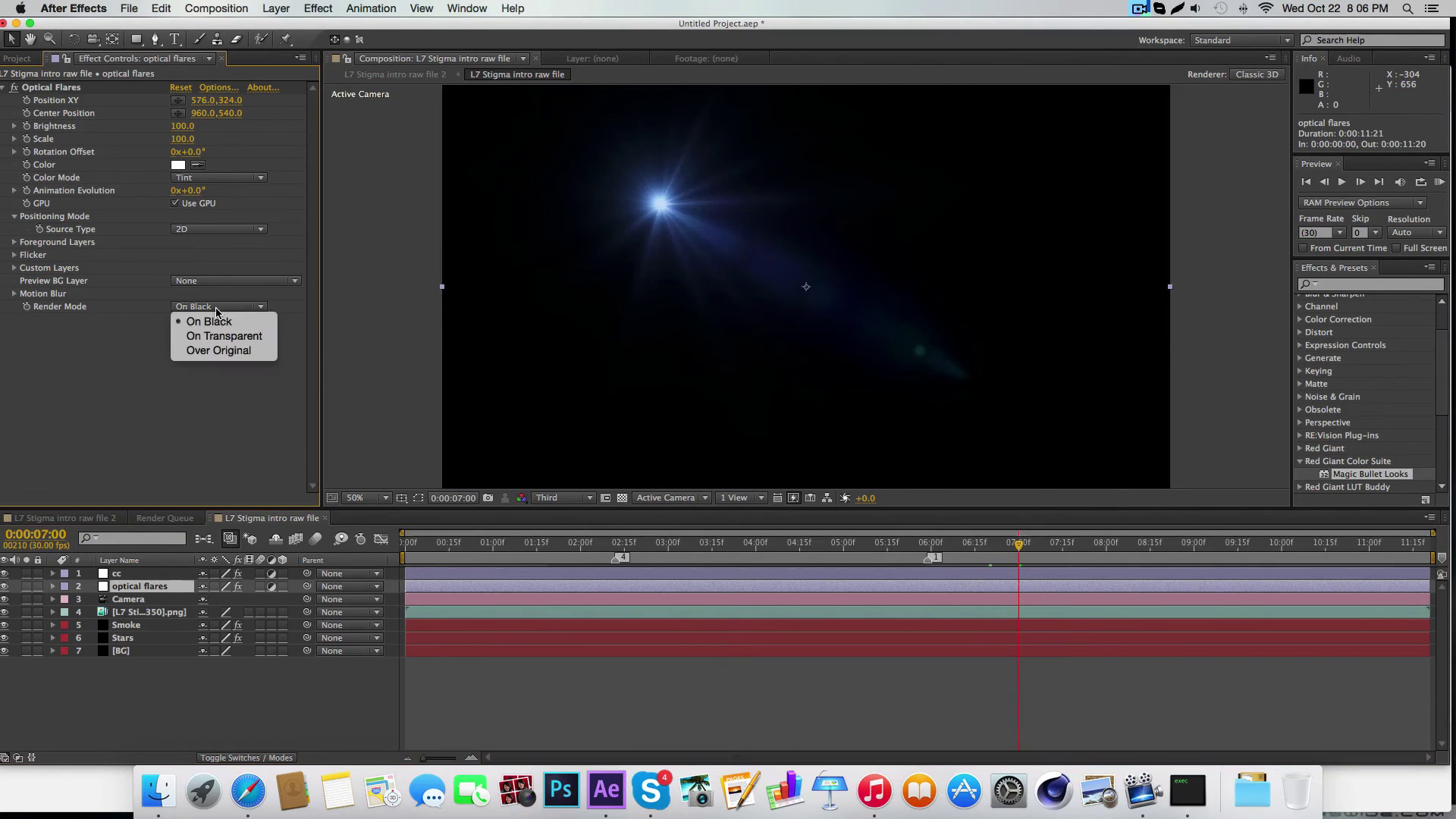
{"action": "left_click", "coordinate": [221, 351]}
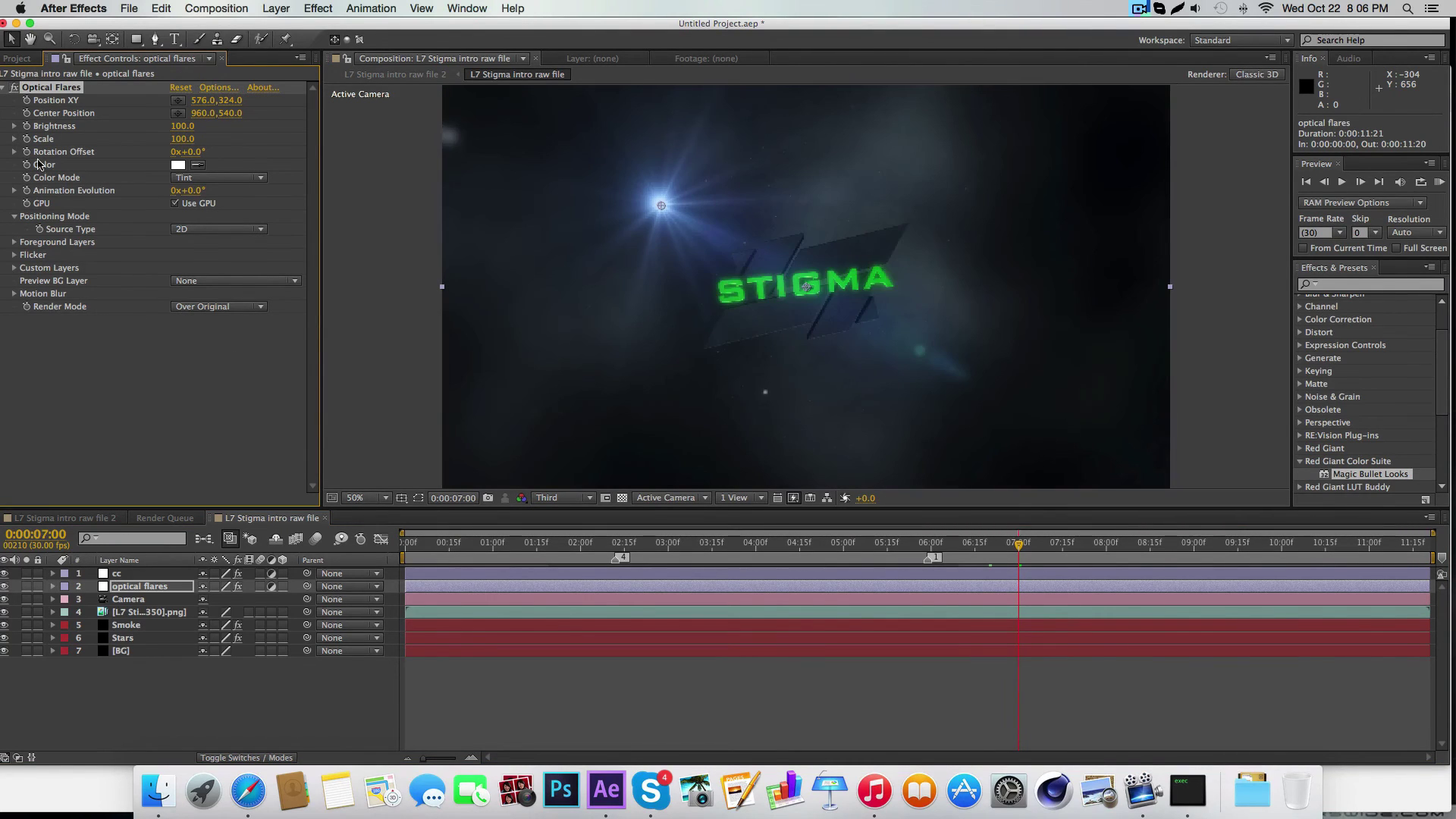
Step: In Optical Flares Options, clear all existing elements from the flare stack
{"action": "left_click", "coordinate": [207, 88]}
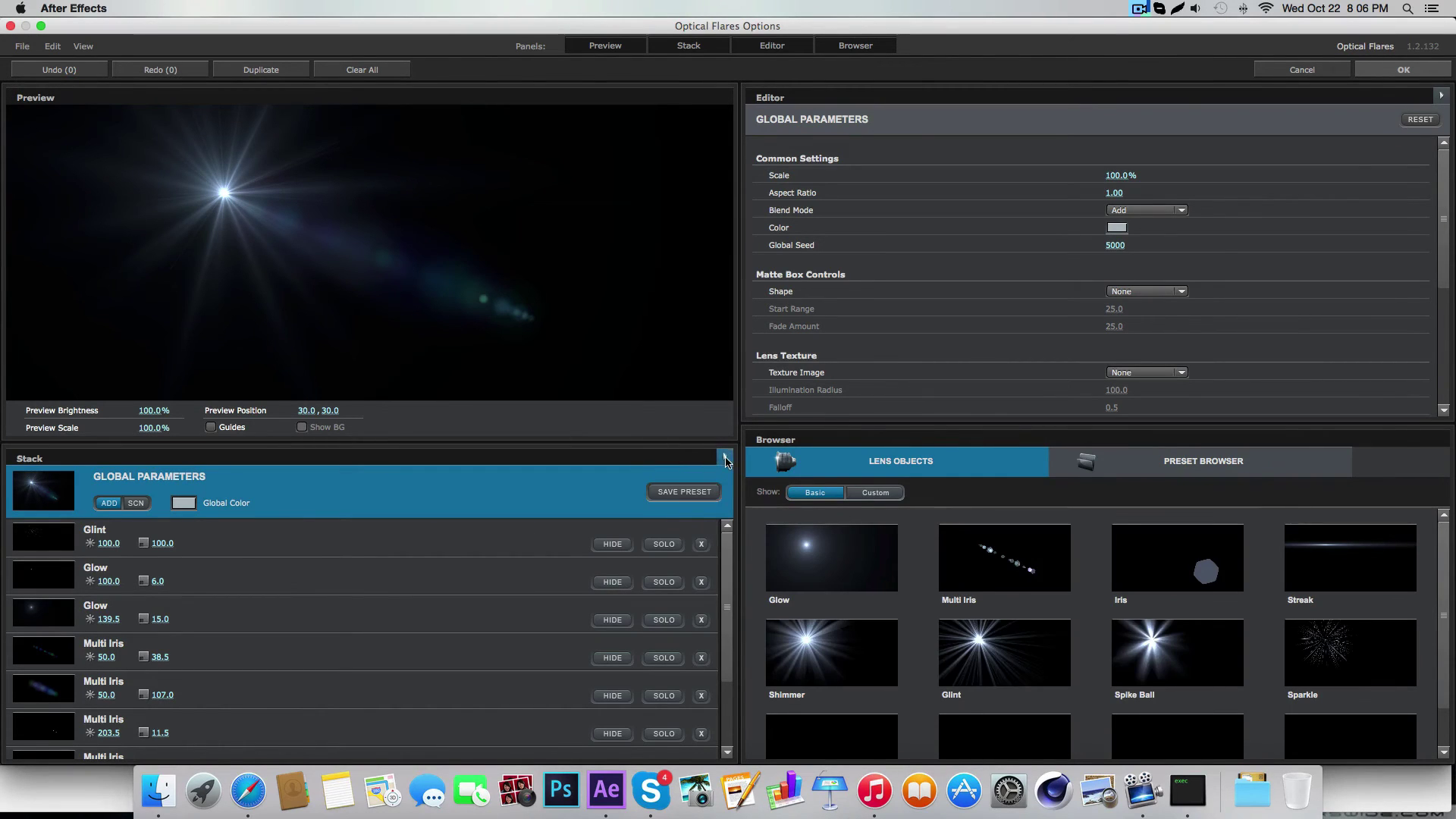
{"action": "left_click", "coordinate": [724, 456]}
{"action": "left_click", "coordinate": [725, 456]}
{"action": "left_click", "coordinate": [724, 456]}
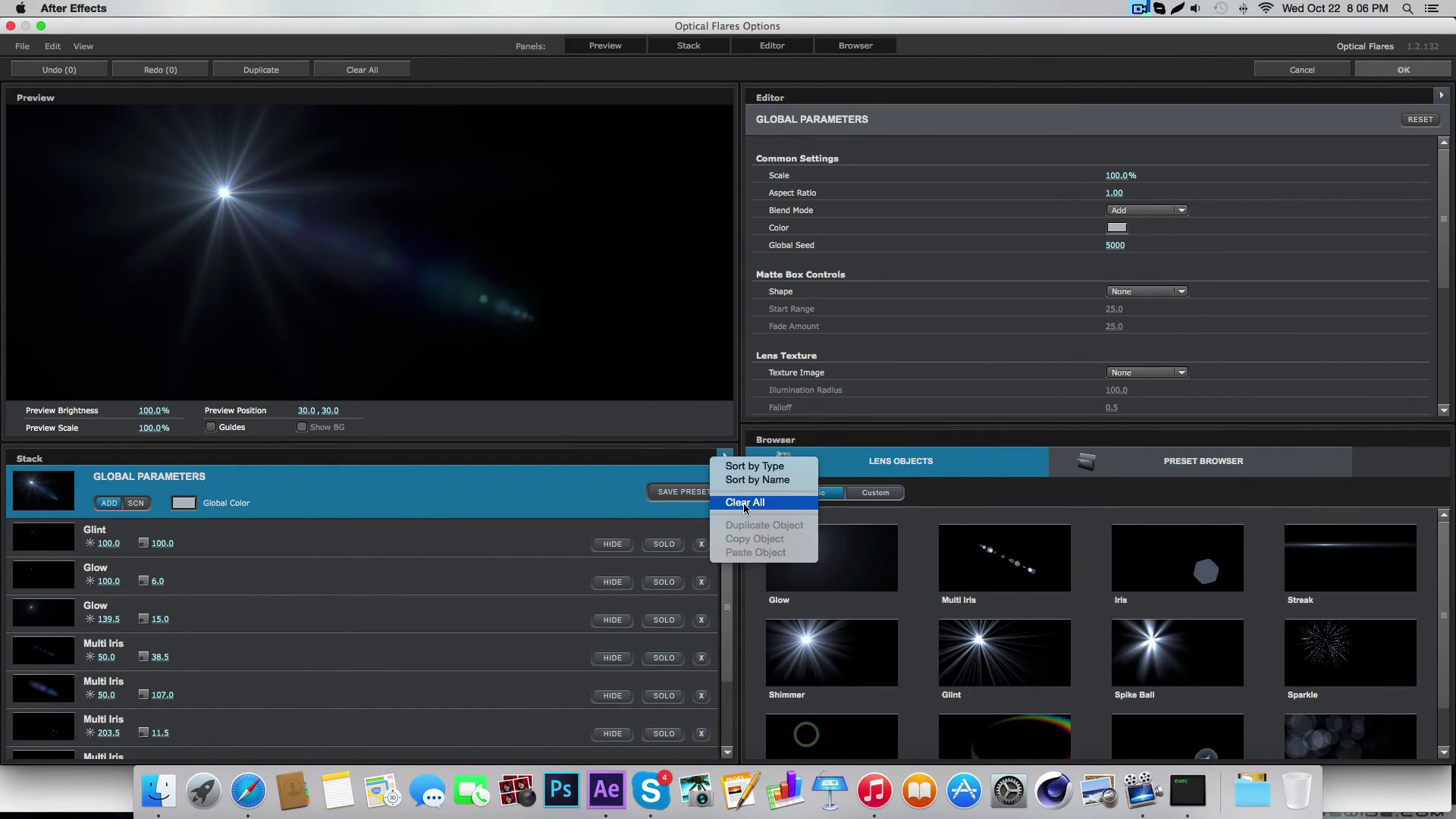
{"action": "left_click", "coordinate": [745, 502]}
{"action": "left_click", "coordinate": [709, 422]}
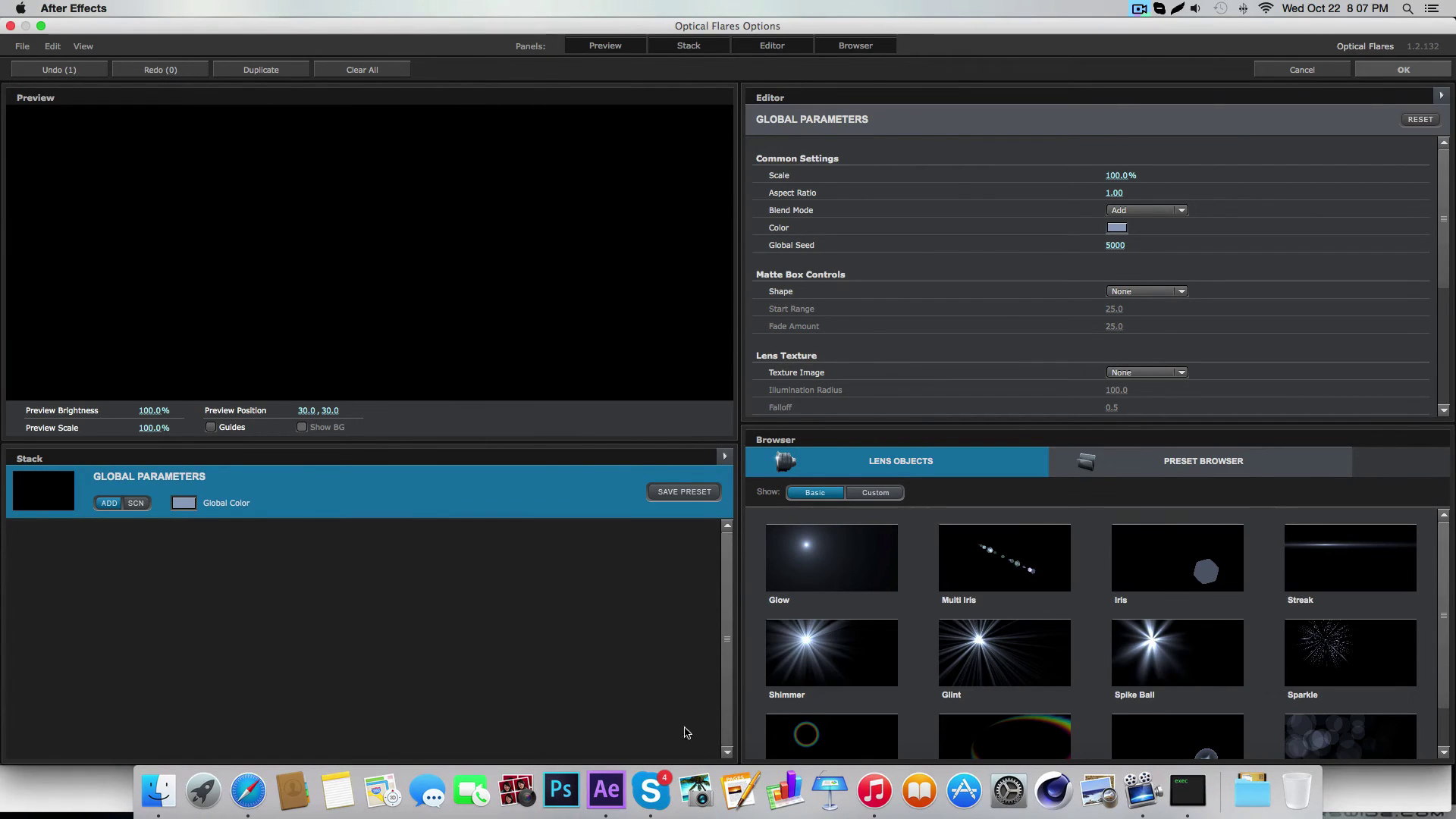
Step: Add a Glow element with Brightness 210.5 and set the Global Color to green
{"action": "left_click", "coordinate": [834, 565]}
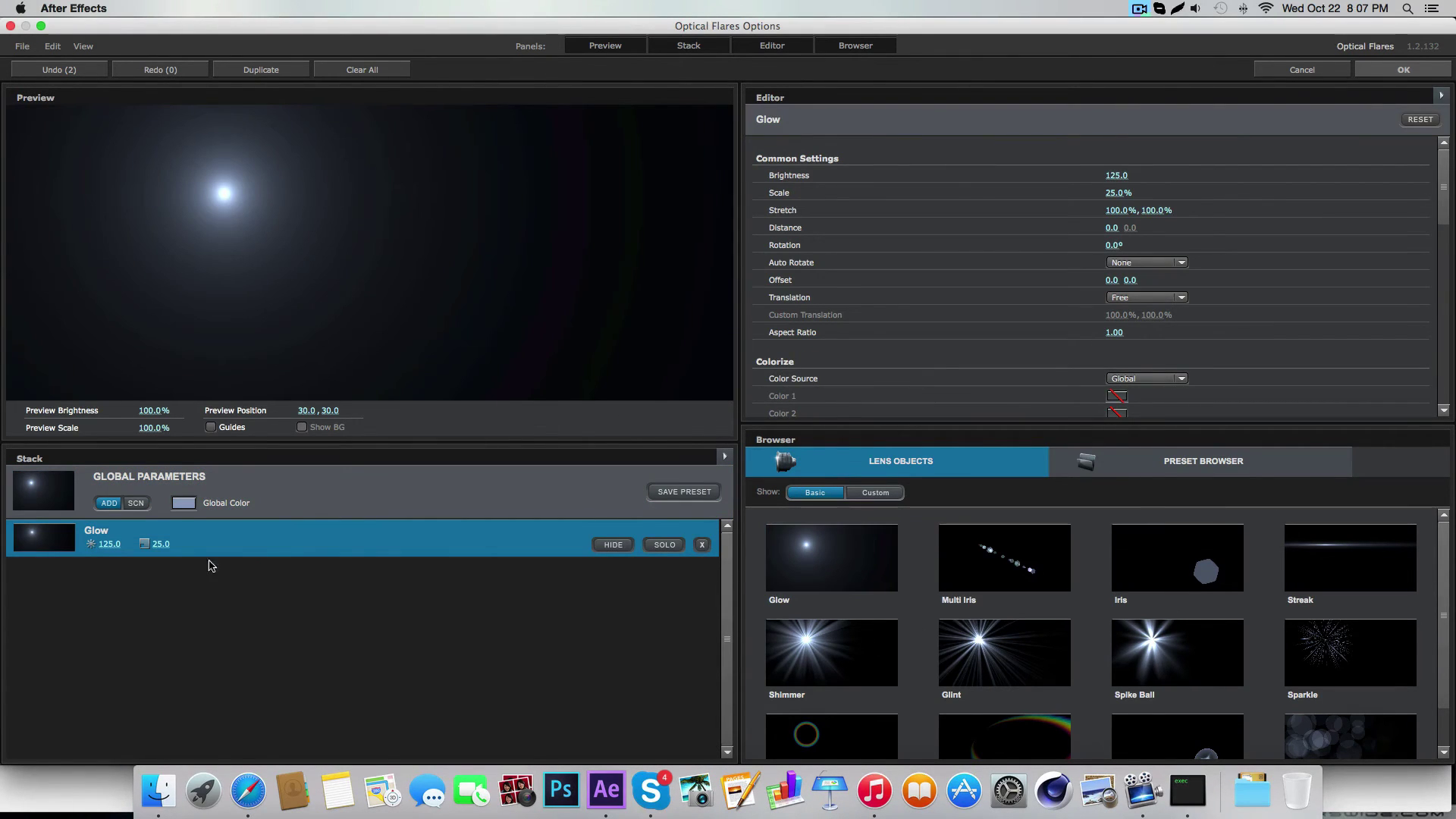
{"action": "left_click_drag", "start_coordinate": [109, 543], "coordinate": [228, 535]}
{"action": "left_click", "coordinate": [184, 502]}
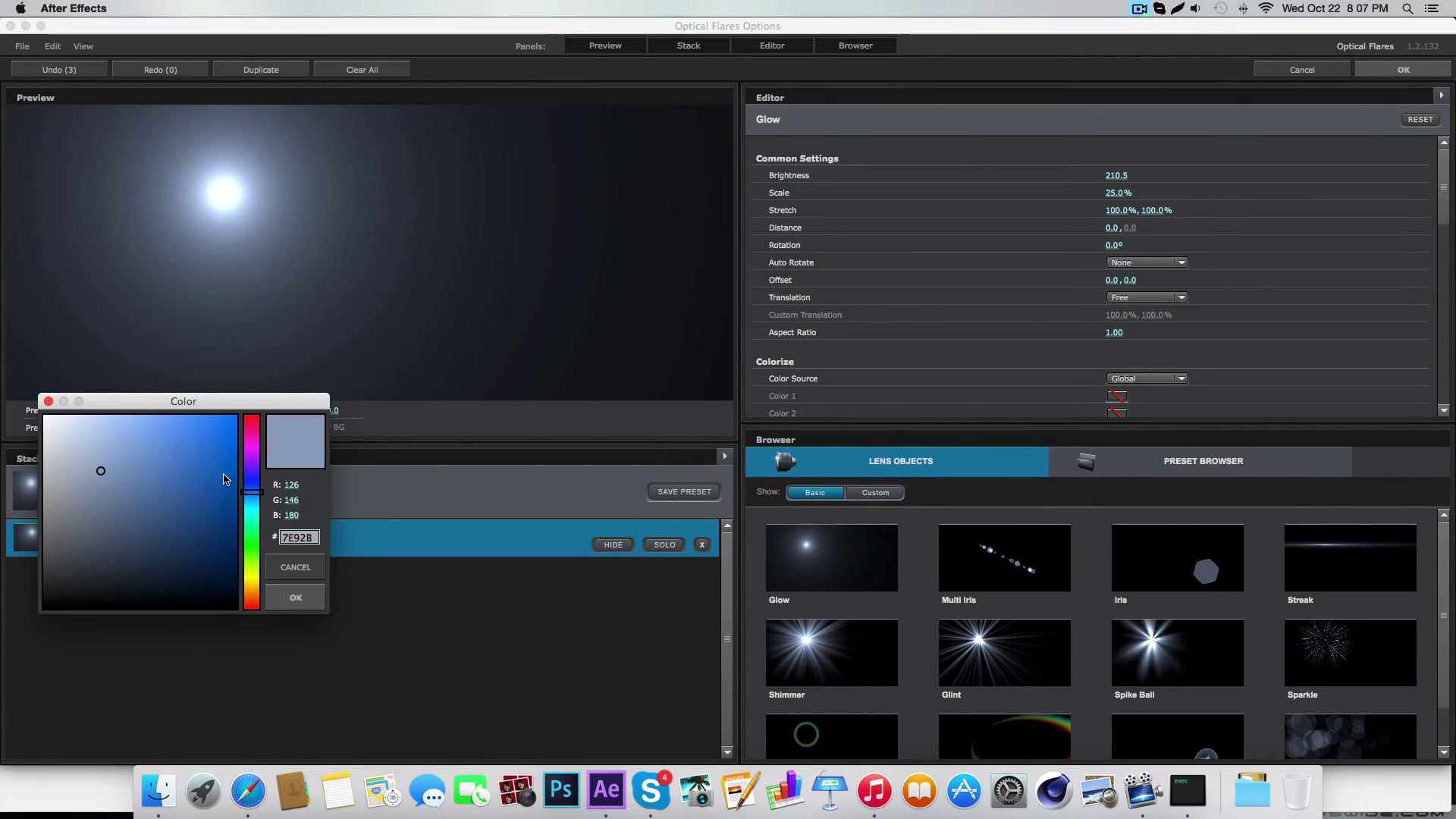
{"action": "left_click_drag", "start_coordinate": [256, 494], "coordinate": [254, 528]}
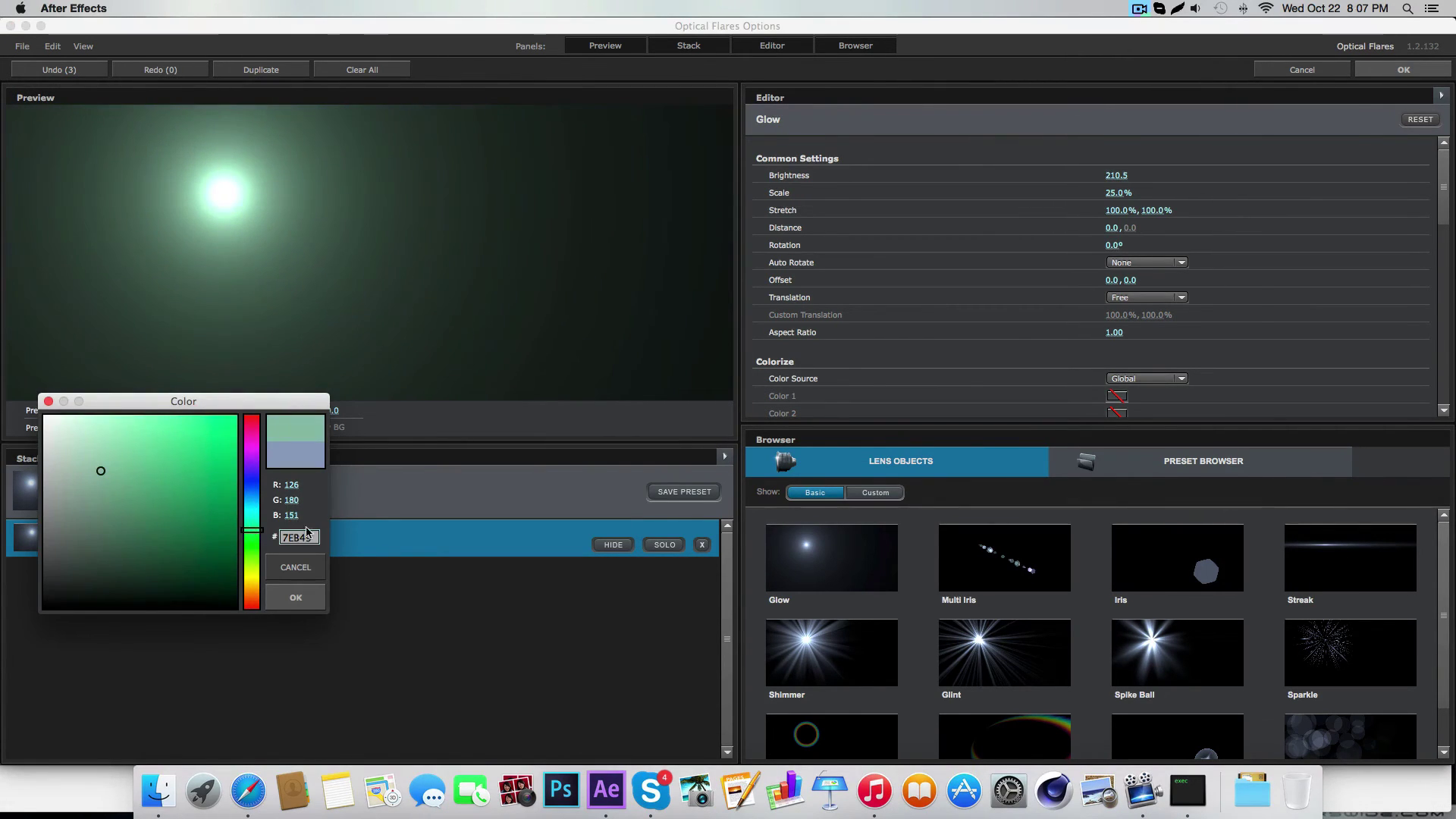
{"action": "left_click", "coordinate": [311, 596]}
Step: Apply the glow flare, move it below the frame to 968, 1316, and start a new solid
{"action": "left_click", "coordinate": [1403, 69]}
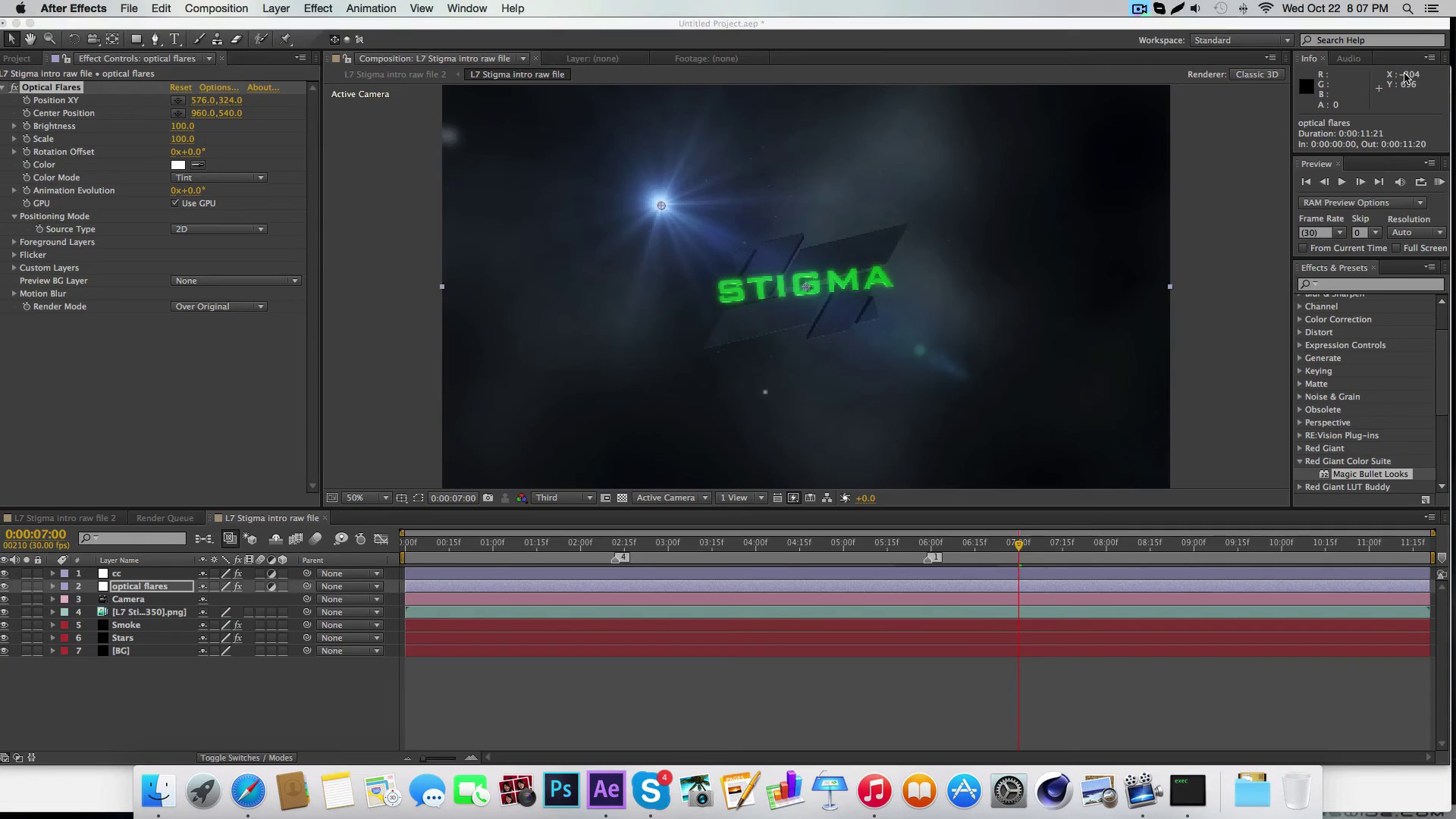
{"action": "key", "text": "comma"}
{"action": "key", "text": "comma"}
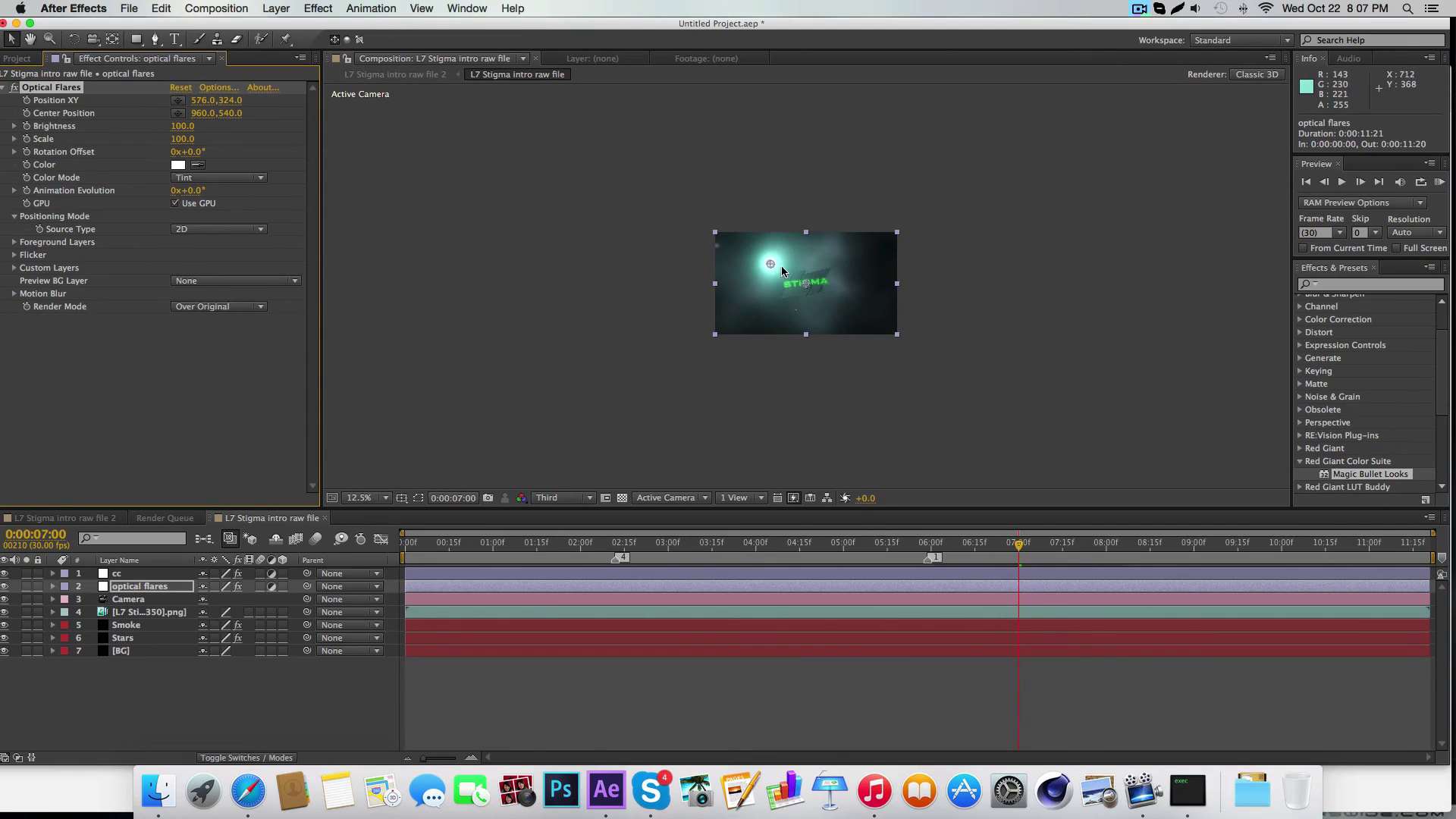
{"action": "left_click_drag", "start_coordinate": [772, 266], "coordinate": [809, 368]}
{"action": "scroll", "coordinate": [809, 362], "scroll_direction": "up", "scroll_amount": 6}
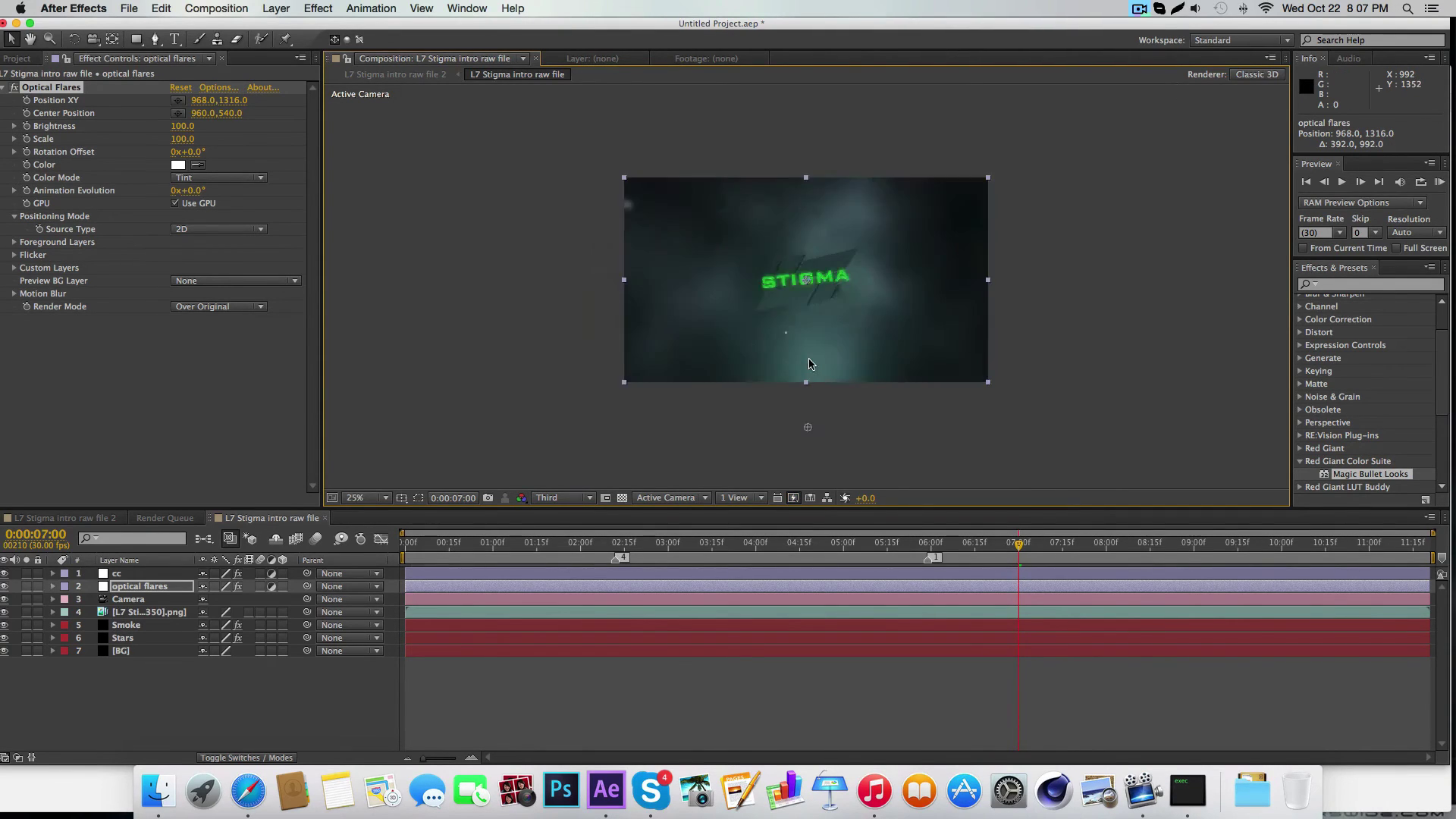
{"action": "scroll", "coordinate": [810, 362], "scroll_direction": "down", "scroll_amount": 8}
{"action": "scroll", "coordinate": [806, 357], "scroll_direction": "up", "scroll_amount": 2}
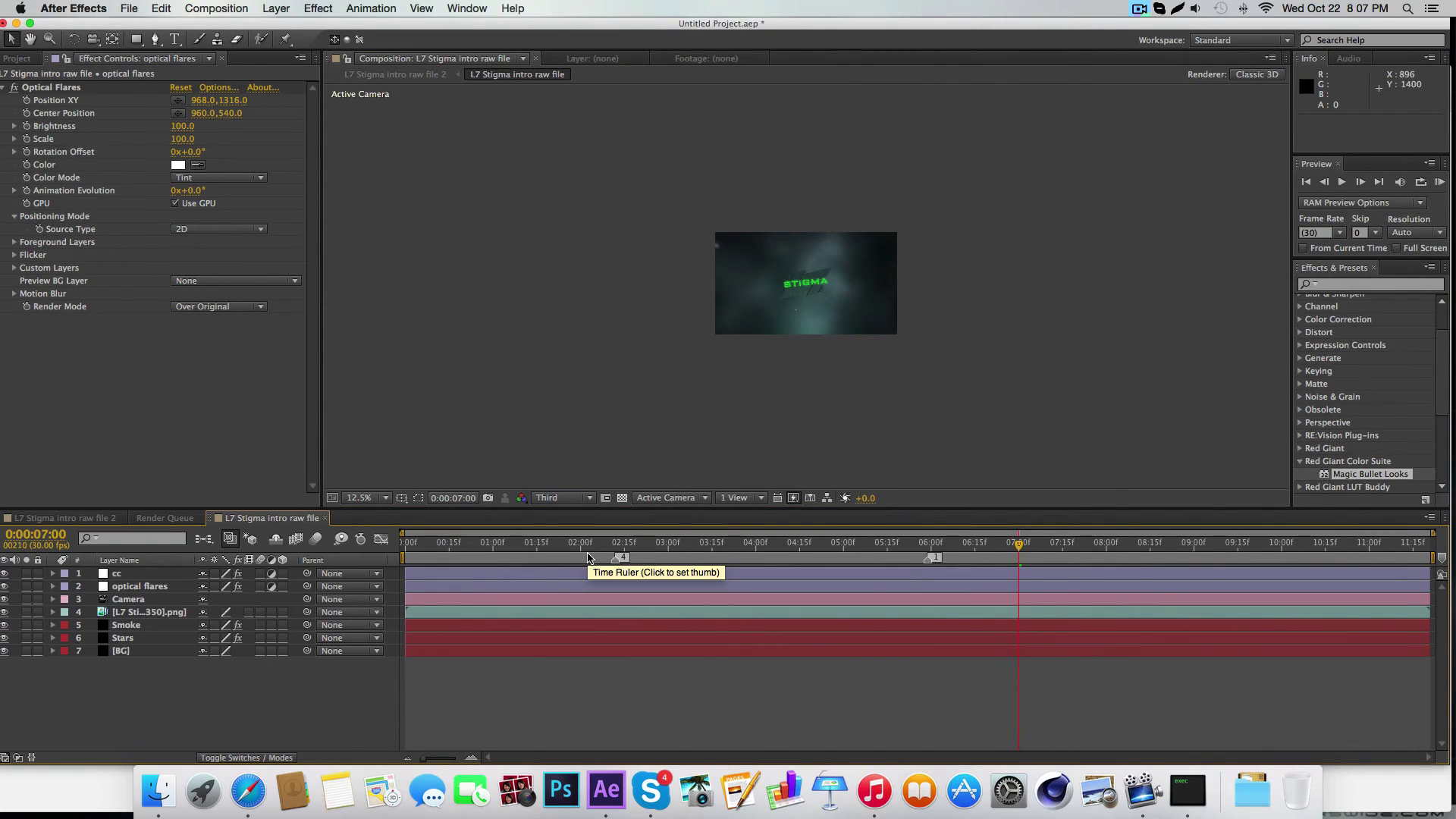
{"action": "key", "text": "super+y"}
Step: Add the black solid to the comp, apply the Letterbox preset, then delete its CC Jaws effect
{"action": "left_click", "coordinate": [848, 531]}
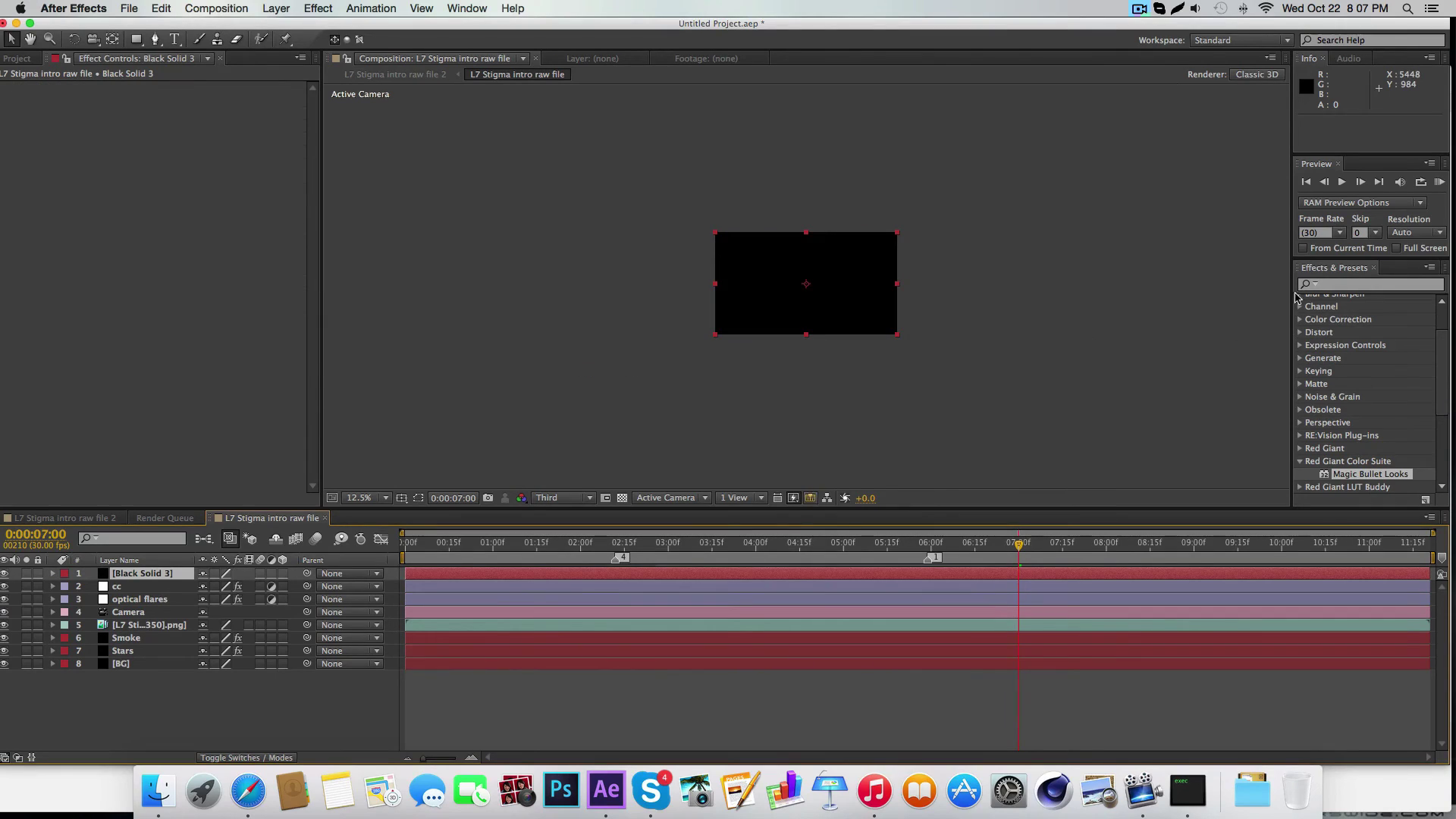
{"action": "left_click", "coordinate": [1369, 284]}
{"action": "type", "text": "lett"}
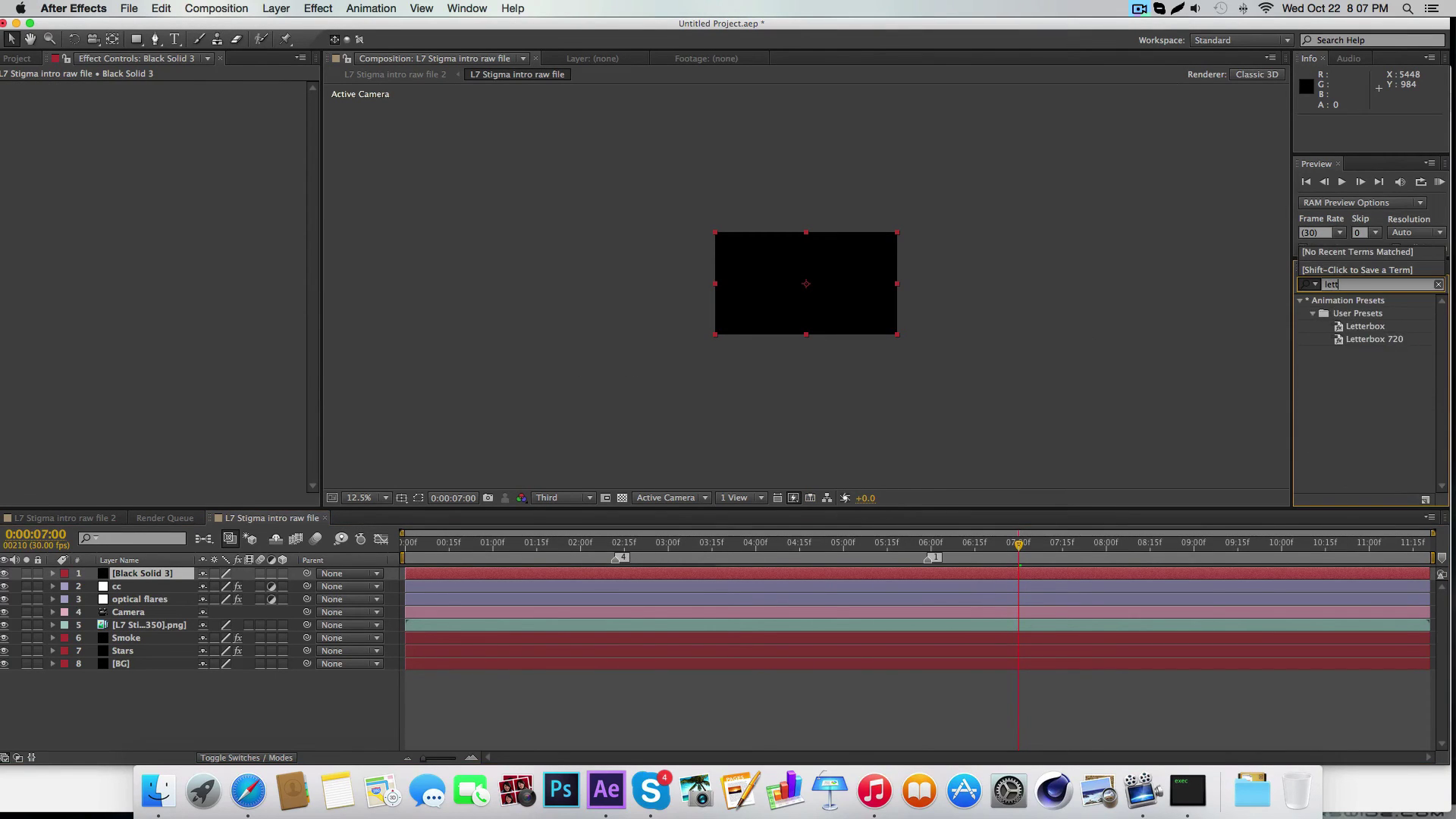
{"action": "type", "text": "erb"}
{"action": "double_click", "coordinate": [1365, 326]}
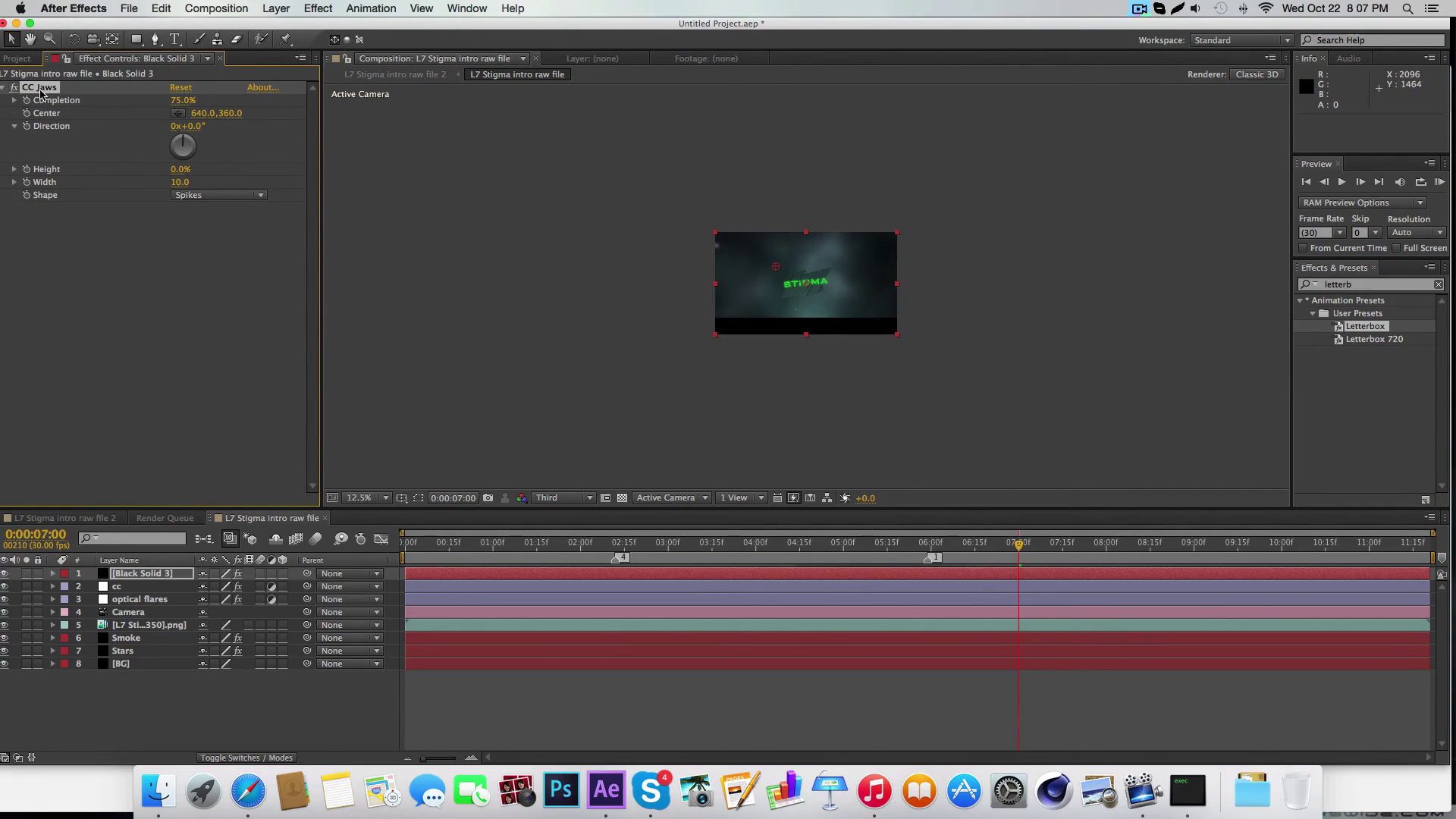
{"action": "key", "text": "Delete"}
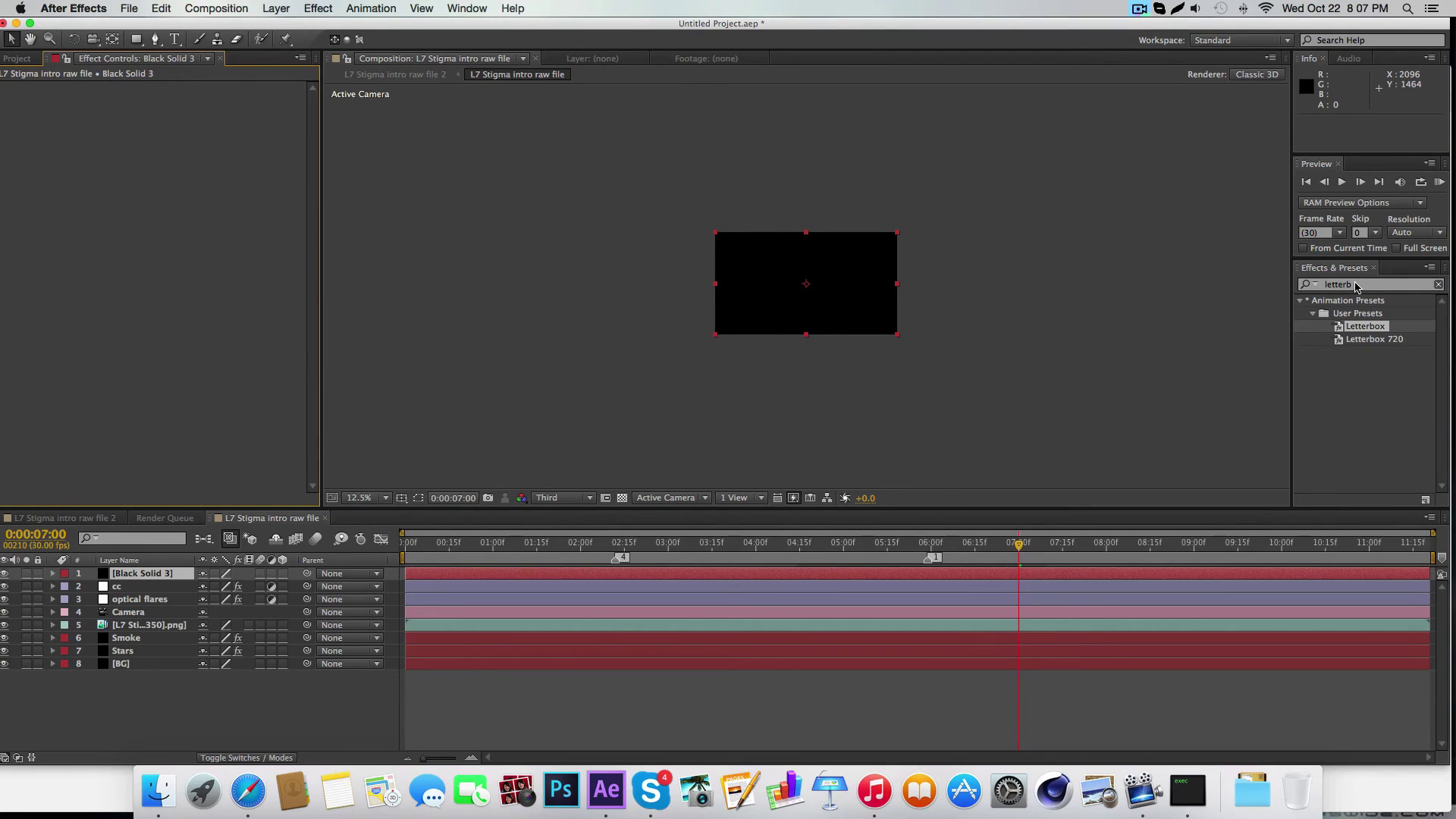
Step: Apply CC Jaws with Height 0% and Completion 75%, and view the comp at 25%
{"action": "left_click", "coordinate": [1355, 284]}
{"action": "type", "text": "jaws"}
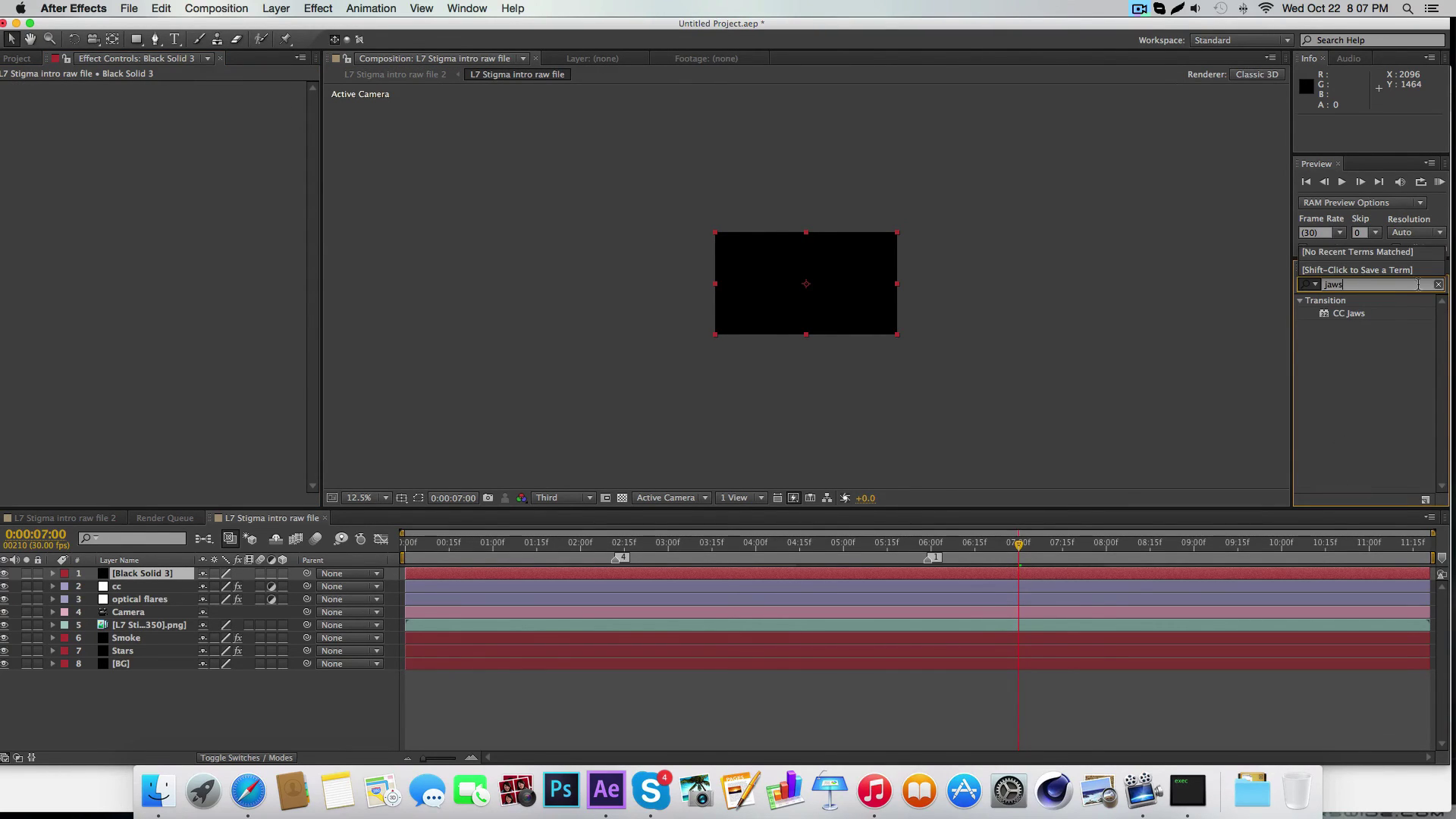
{"action": "double_click", "coordinate": [1349, 319]}
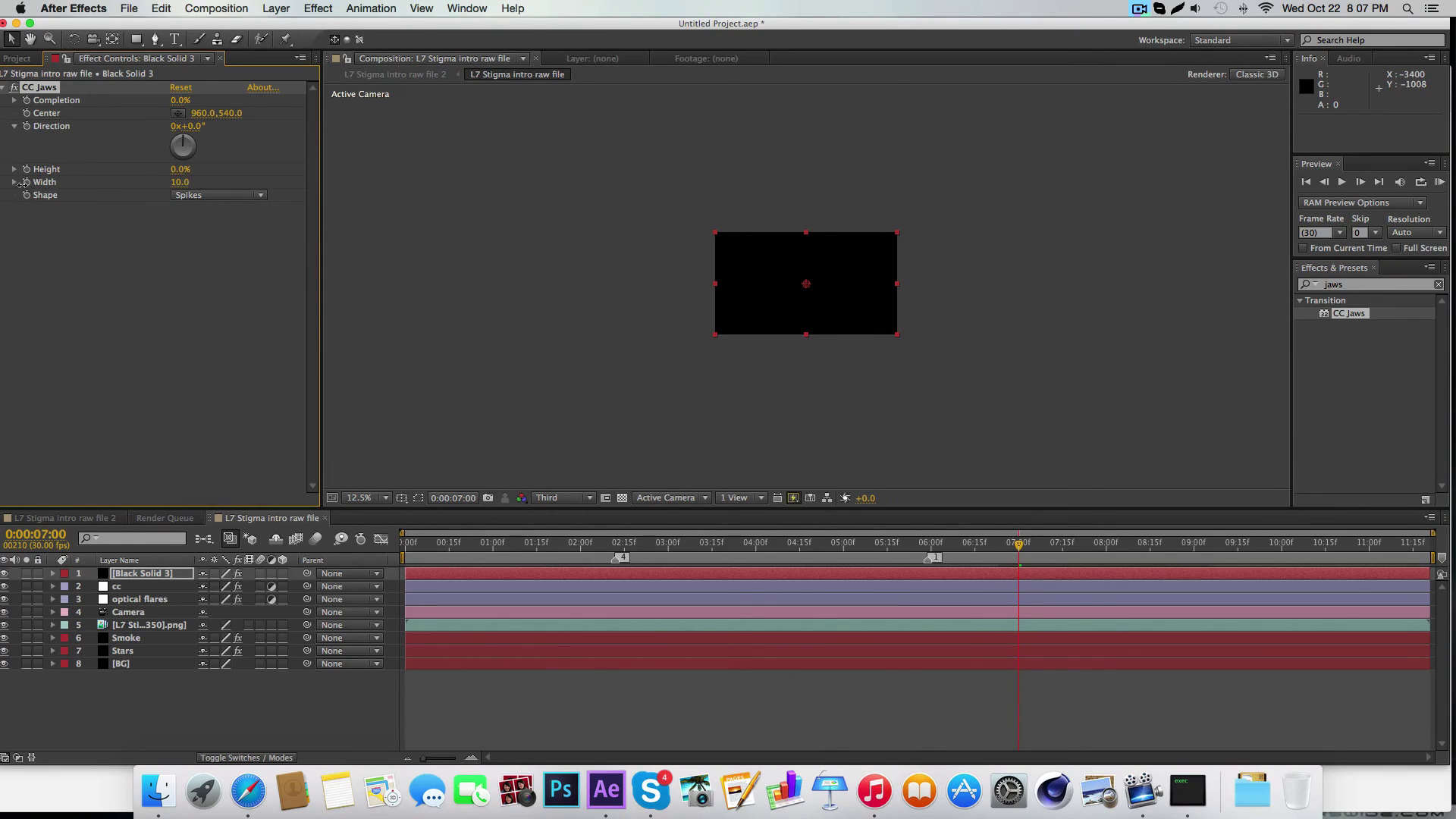
{"action": "left_click_drag", "start_coordinate": [180, 171], "coordinate": [144, 182]}
{"action": "left_click", "coordinate": [180, 100]}
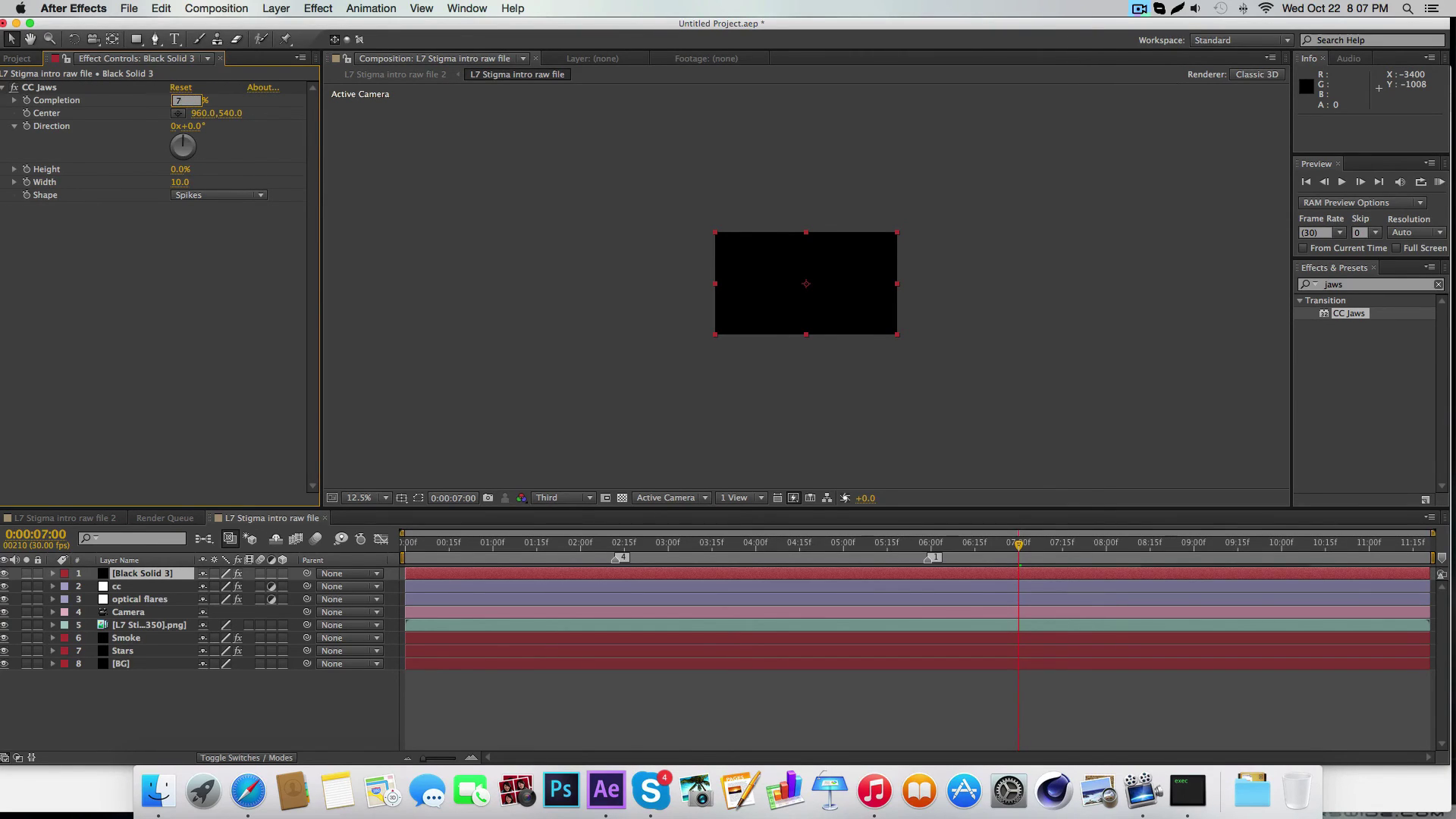
{"action": "type", "text": "75"}
{"action": "key", "text": "Return"}
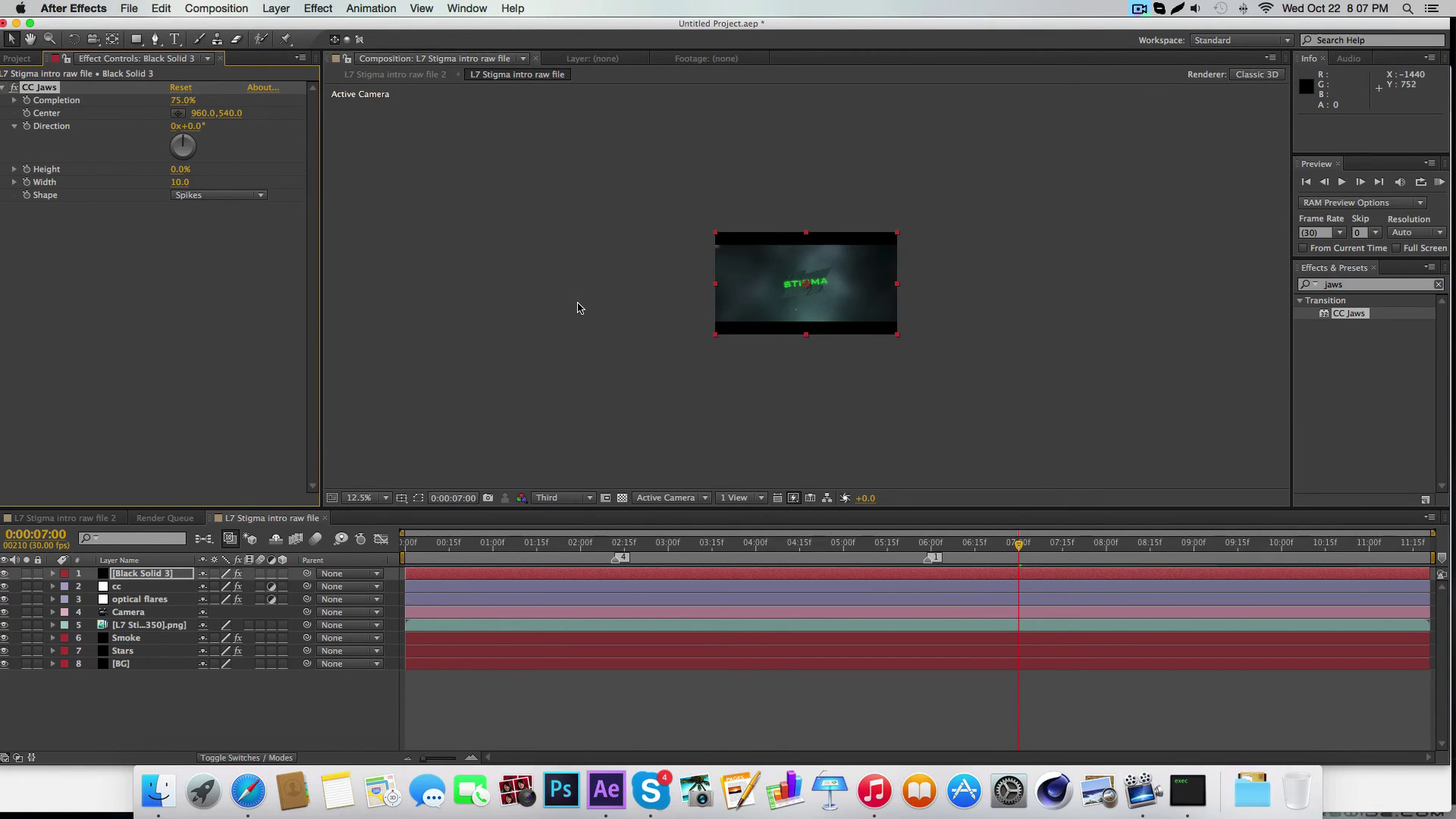
{"action": "key", "text": "period"}
{"action": "key", "text": "period"}
{"action": "key", "text": "comma"}
{"action": "key", "text": "comma"}
{"action": "key", "text": "comma"}
{"action": "key", "text": "comma"}
{"action": "key", "text": "period"}
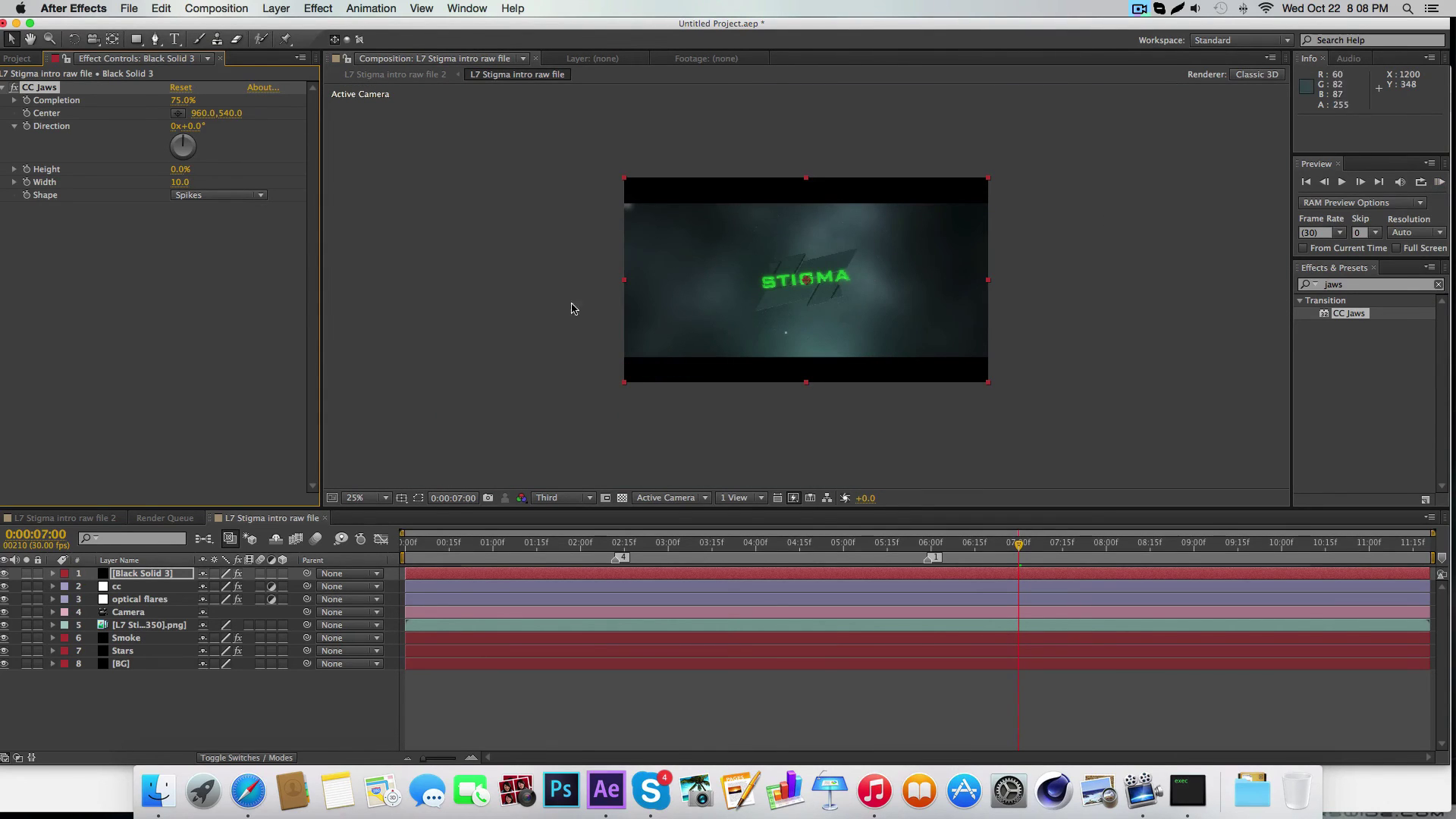
Step: Select the optical flares layer and lower its Brightness from 100 to 60
{"action": "left_click", "coordinate": [100, 220]}
{"action": "left_click", "coordinate": [144, 599]}
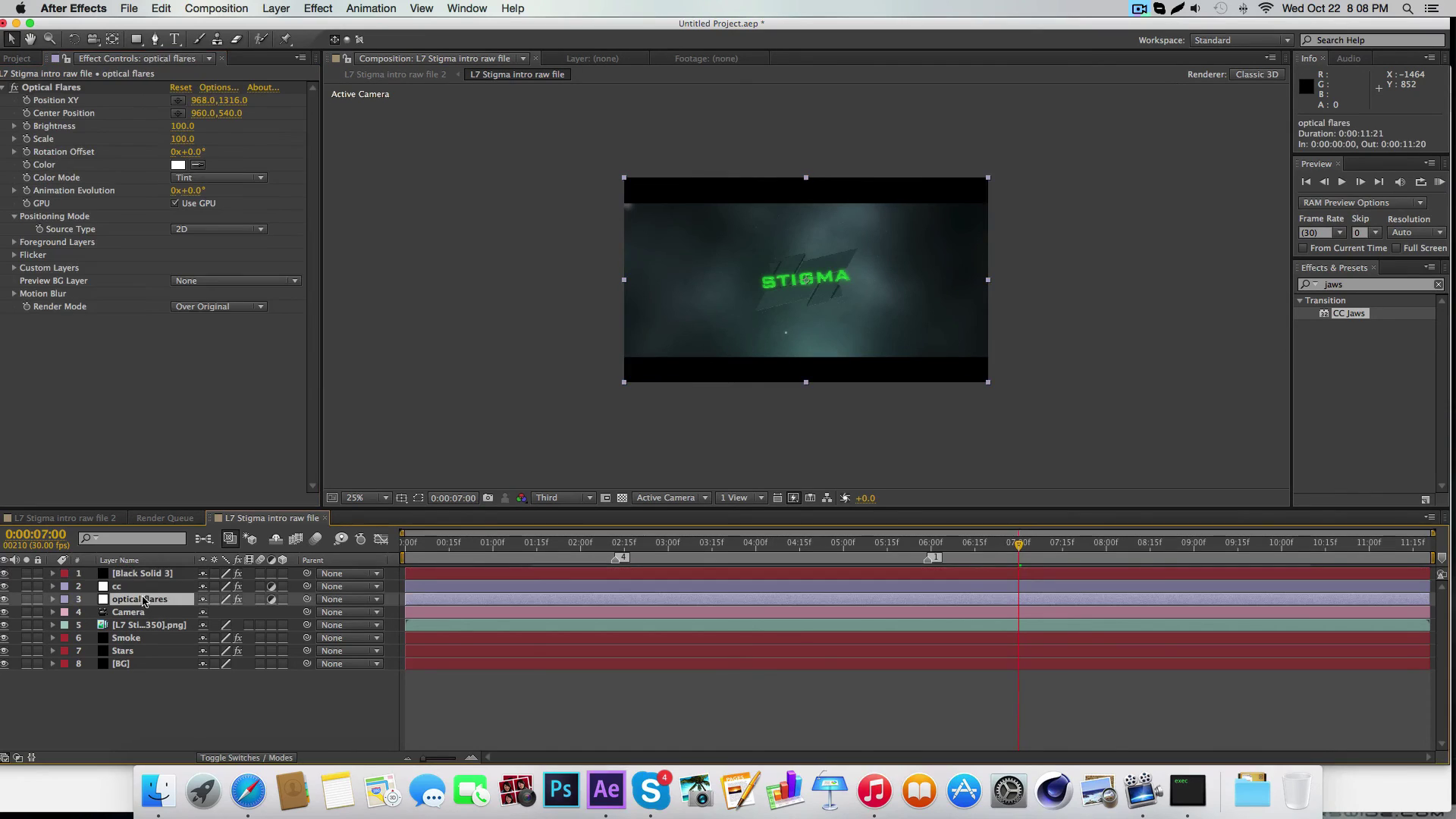
{"action": "left_click_drag", "start_coordinate": [184, 126], "coordinate": [180, 126]}
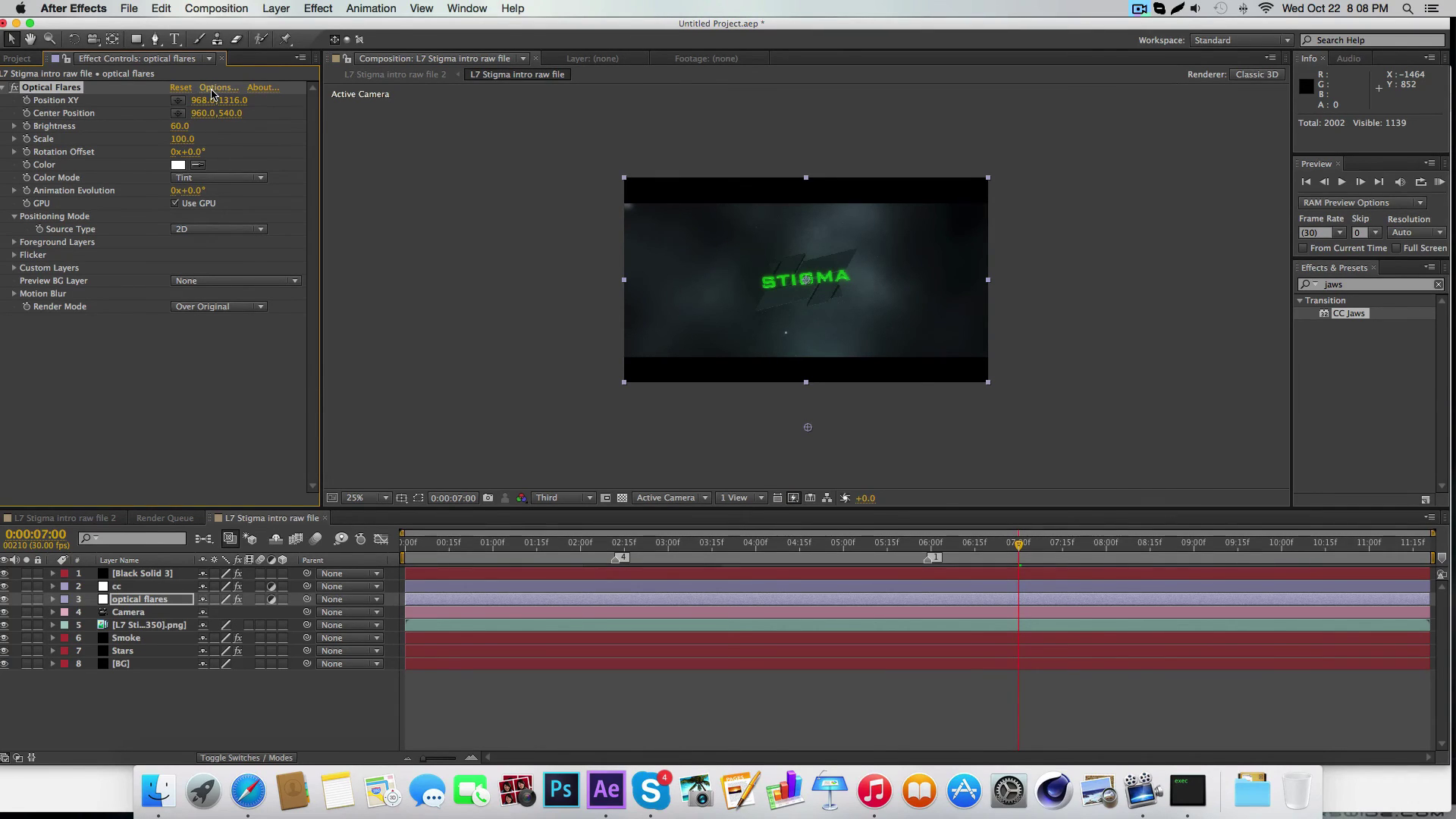
Step: Set a green global flare colour, shift the flare up-left, and move the layer below Smoke
{"action": "left_click", "coordinate": [216, 88]}
{"action": "left_click", "coordinate": [184, 503]}
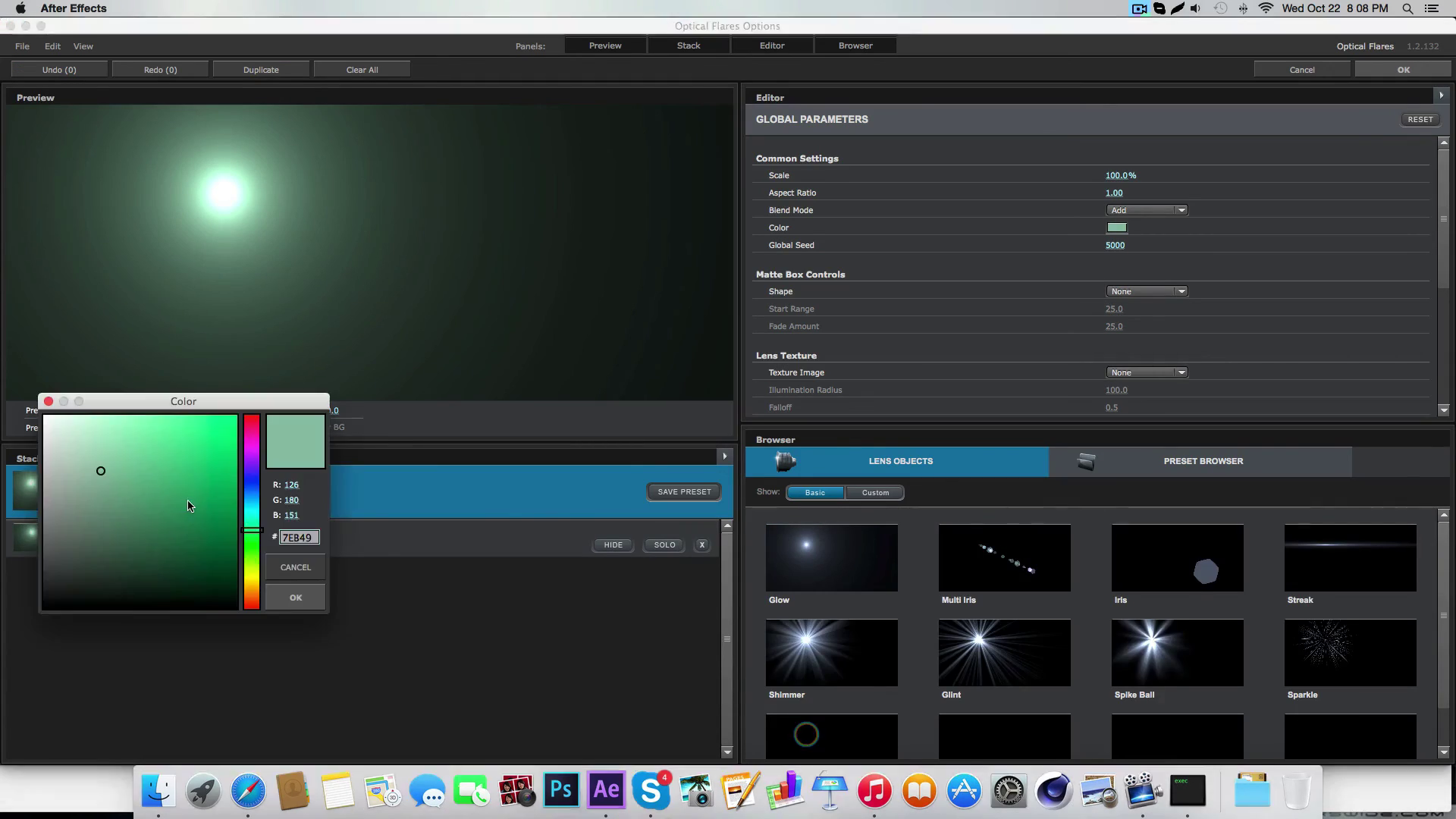
{"action": "left_click", "coordinate": [140, 471]}
{"action": "left_click", "coordinate": [295, 598]}
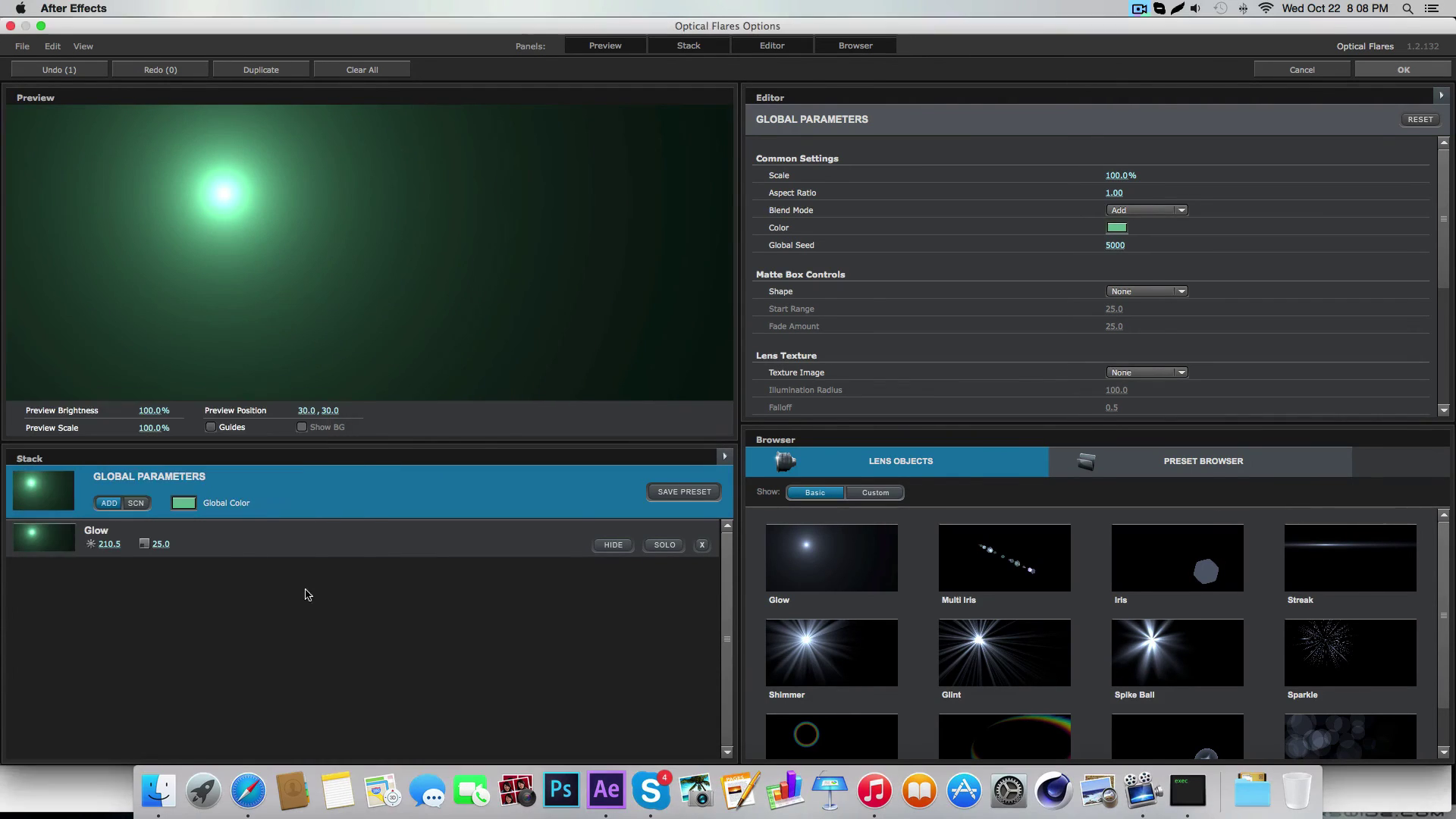
{"action": "left_click", "coordinate": [1402, 69]}
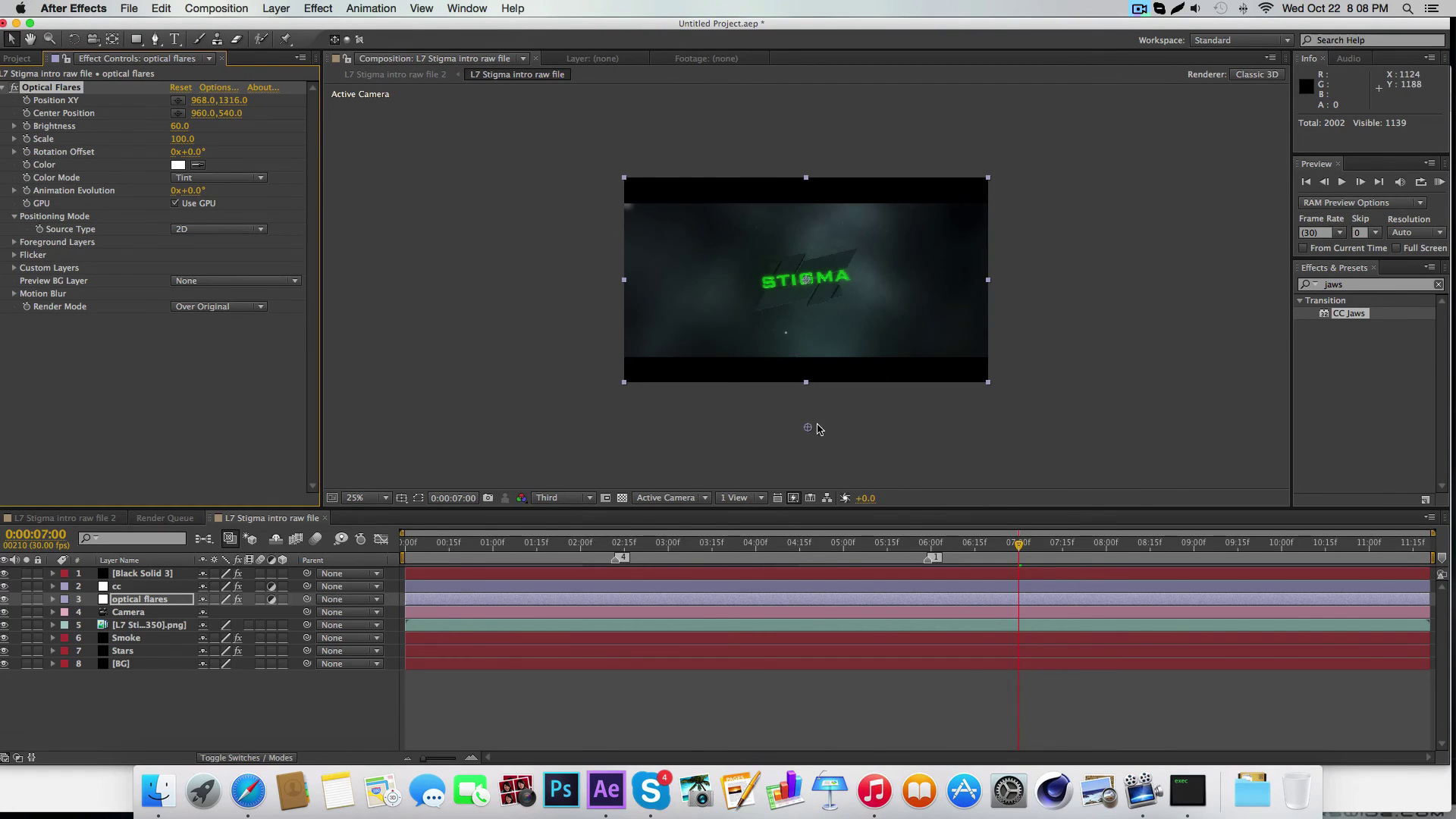
{"action": "left_click_drag", "start_coordinate": [809, 432], "coordinate": [793, 403]}
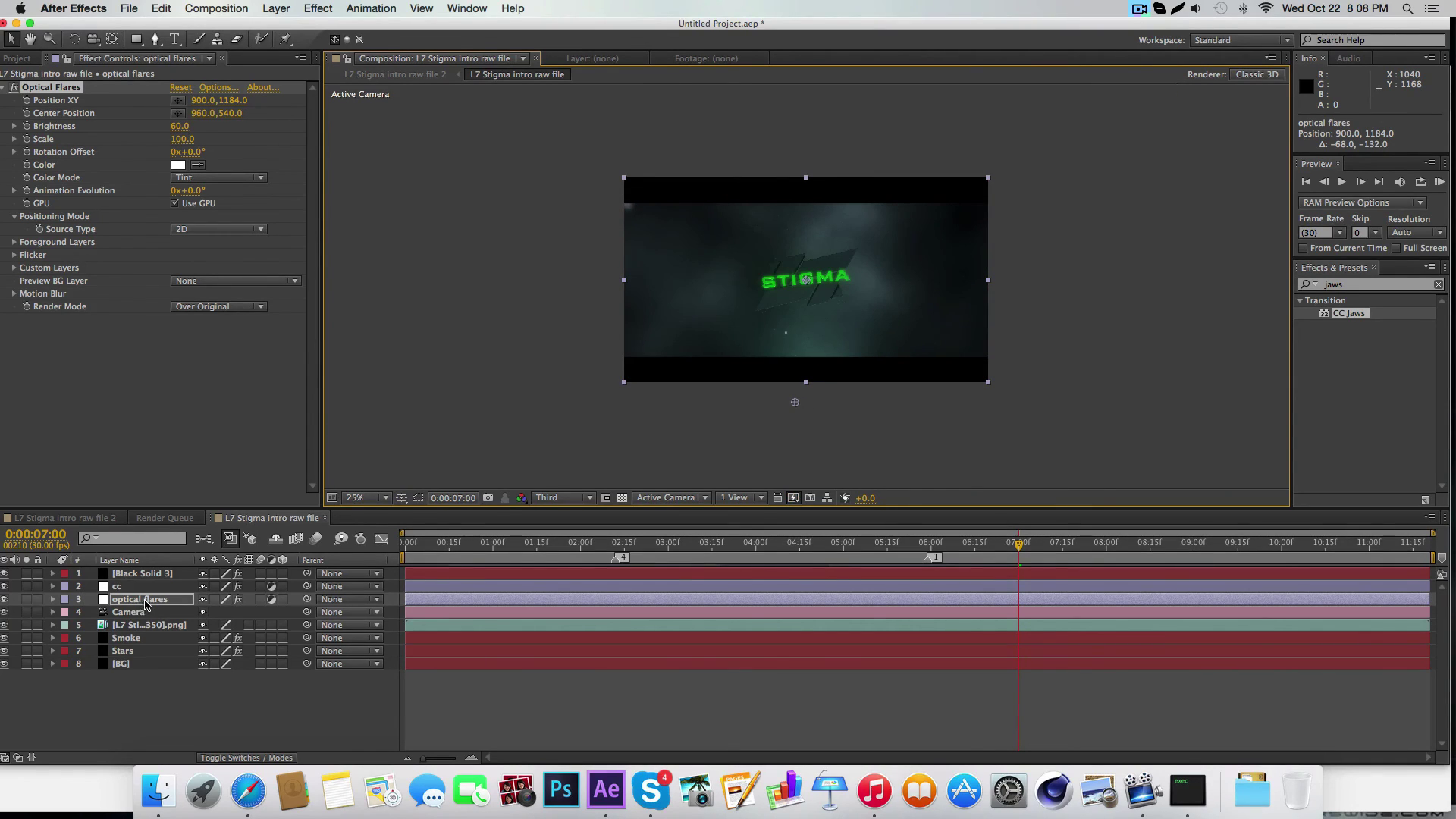
{"action": "left_click_drag", "start_coordinate": [146, 605], "coordinate": [139, 645]}
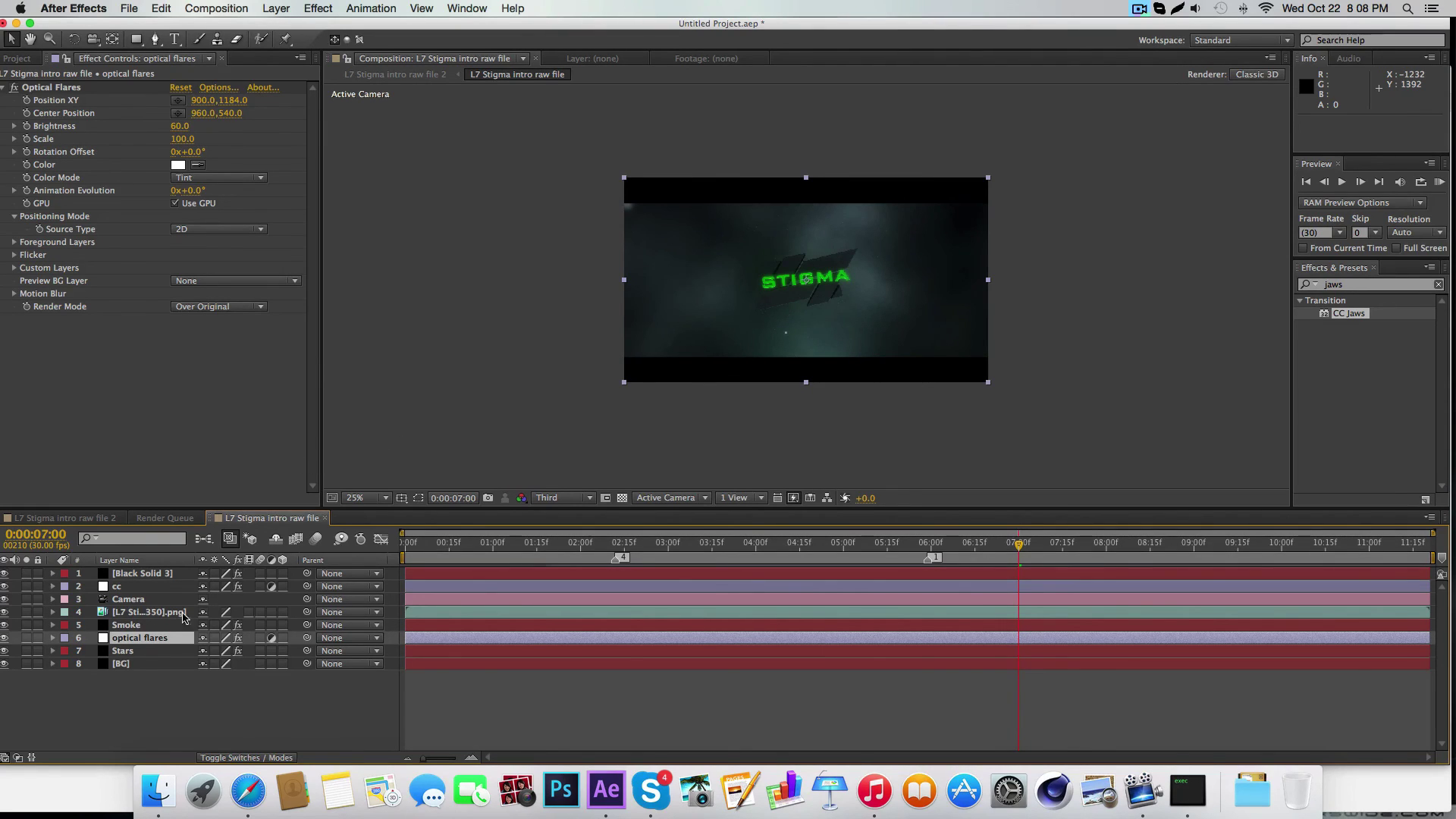
Step: Move optical flares back above Smoke and select the Smoke layer after checking the others
{"action": "mouse_move", "coordinate": [145, 638]}
{"action": "left_mouse_down"}
{"action": "mouse_move", "coordinate": [129, 611]}
{"action": "mouse_move", "coordinate": [136, 636]}
{"action": "left_mouse_up"}
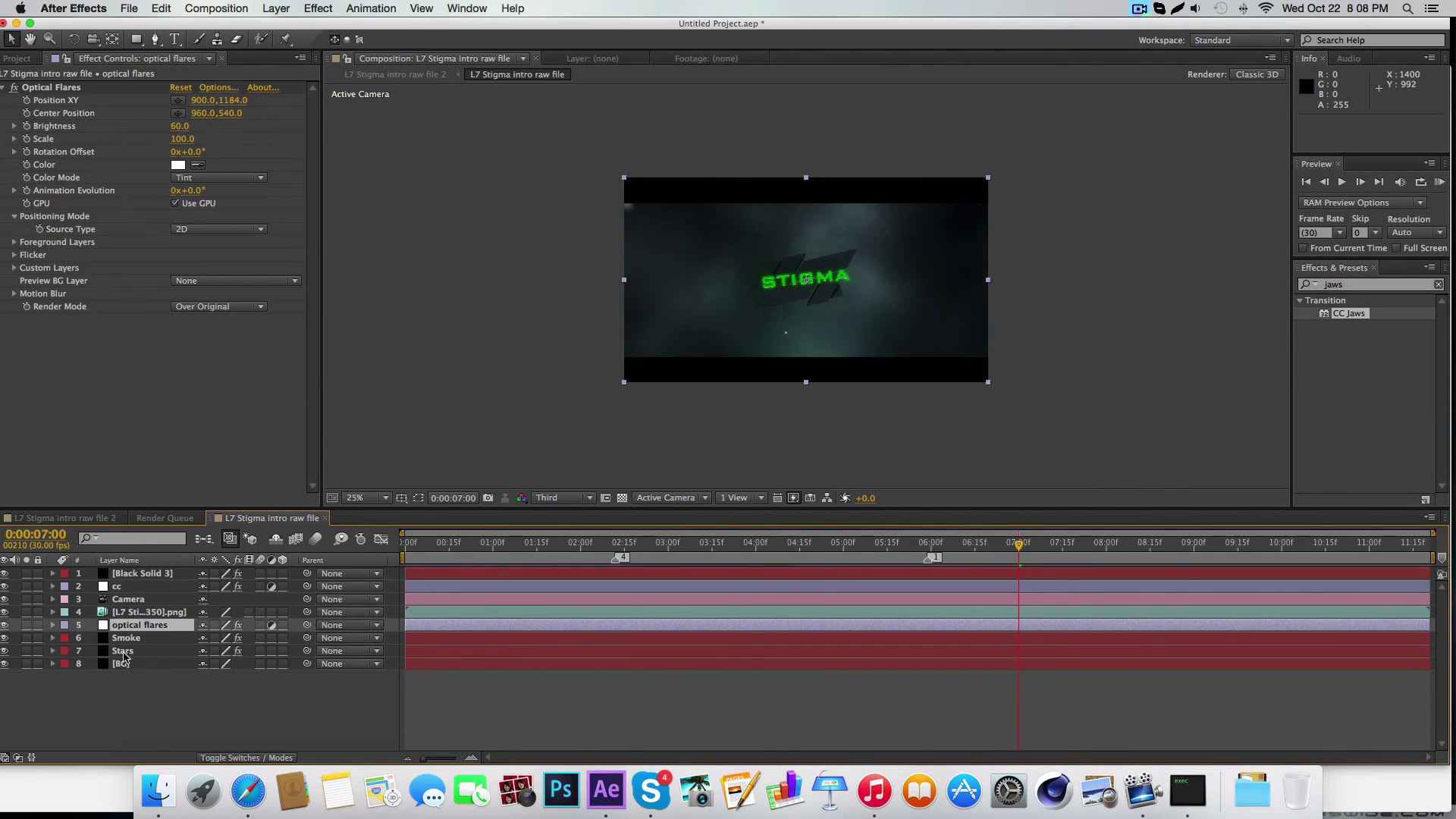
{"action": "left_click", "coordinate": [126, 638]}
{"action": "left_click", "coordinate": [138, 586]}
{"action": "left_click", "coordinate": [127, 664]}
{"action": "left_click", "coordinate": [127, 650]}
{"action": "left_click", "coordinate": [129, 638]}
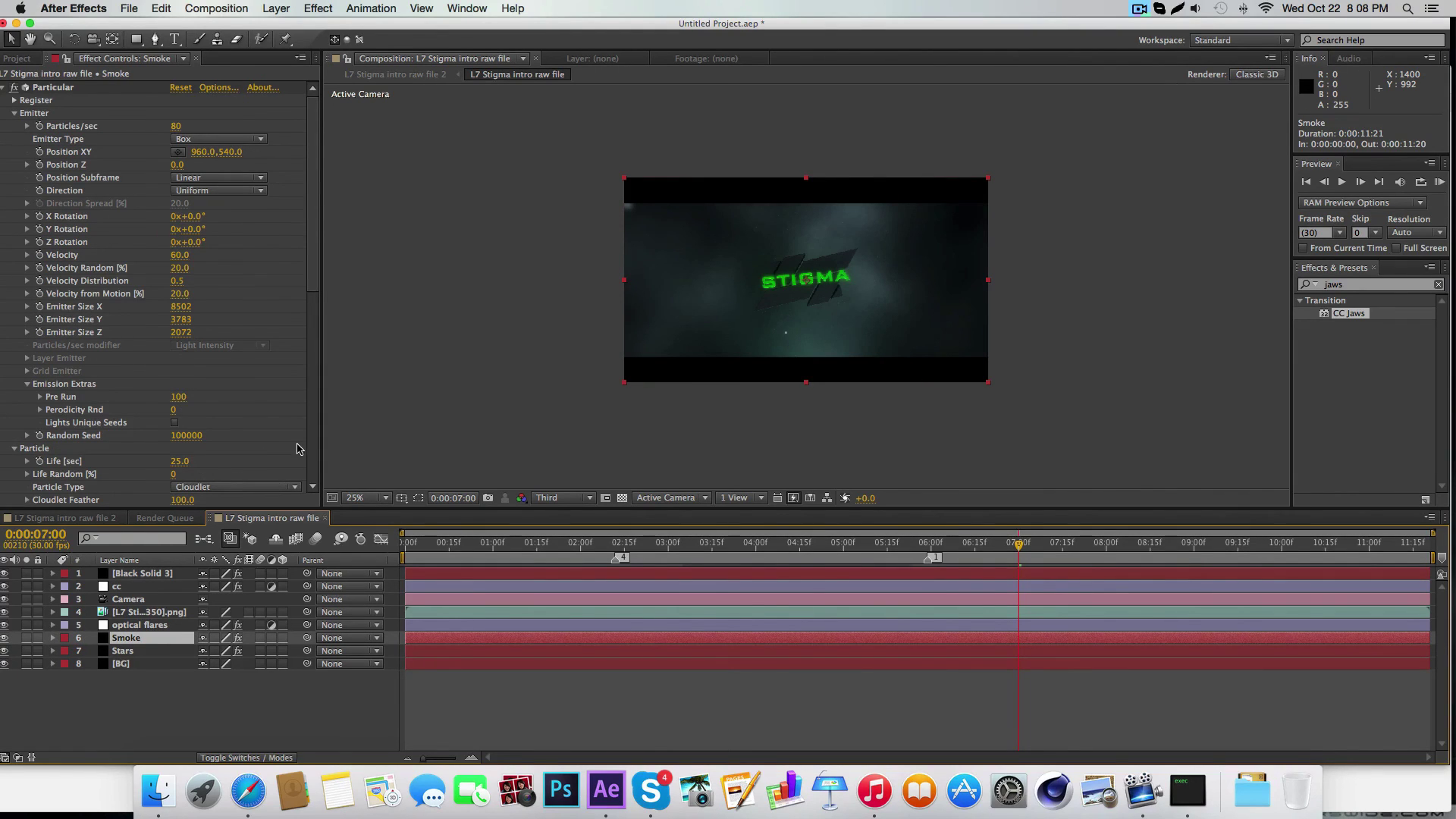
Step: Set the Smoke particle Opacity to 1.8 in Particular's Particle group
{"action": "scroll", "coordinate": [300, 448], "scroll_direction": "down", "scroll_amount": 5}
{"action": "scroll", "coordinate": [215, 455], "scroll_direction": "down", "scroll_amount": 2}
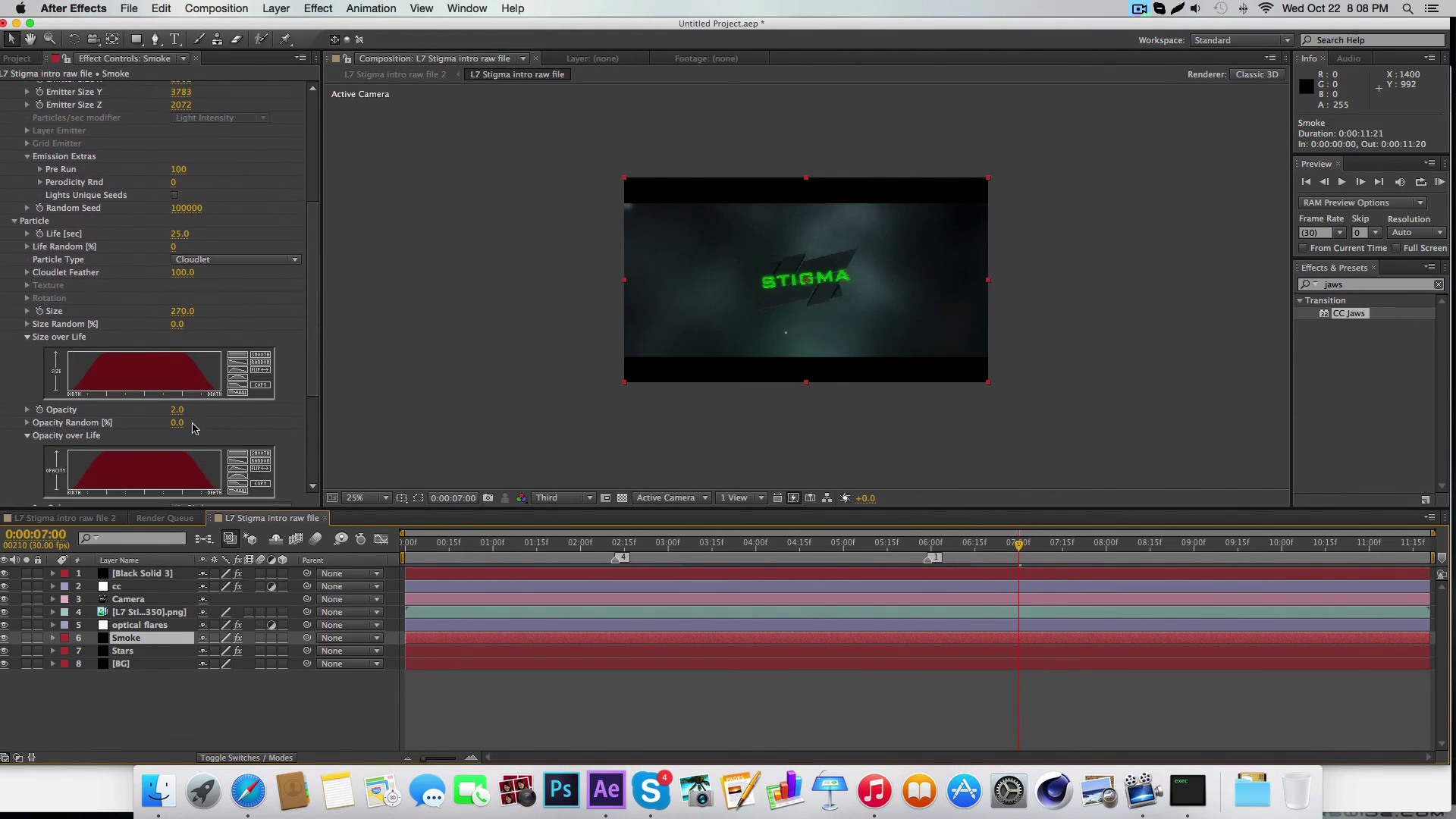
{"action": "left_click", "coordinate": [179, 387]}
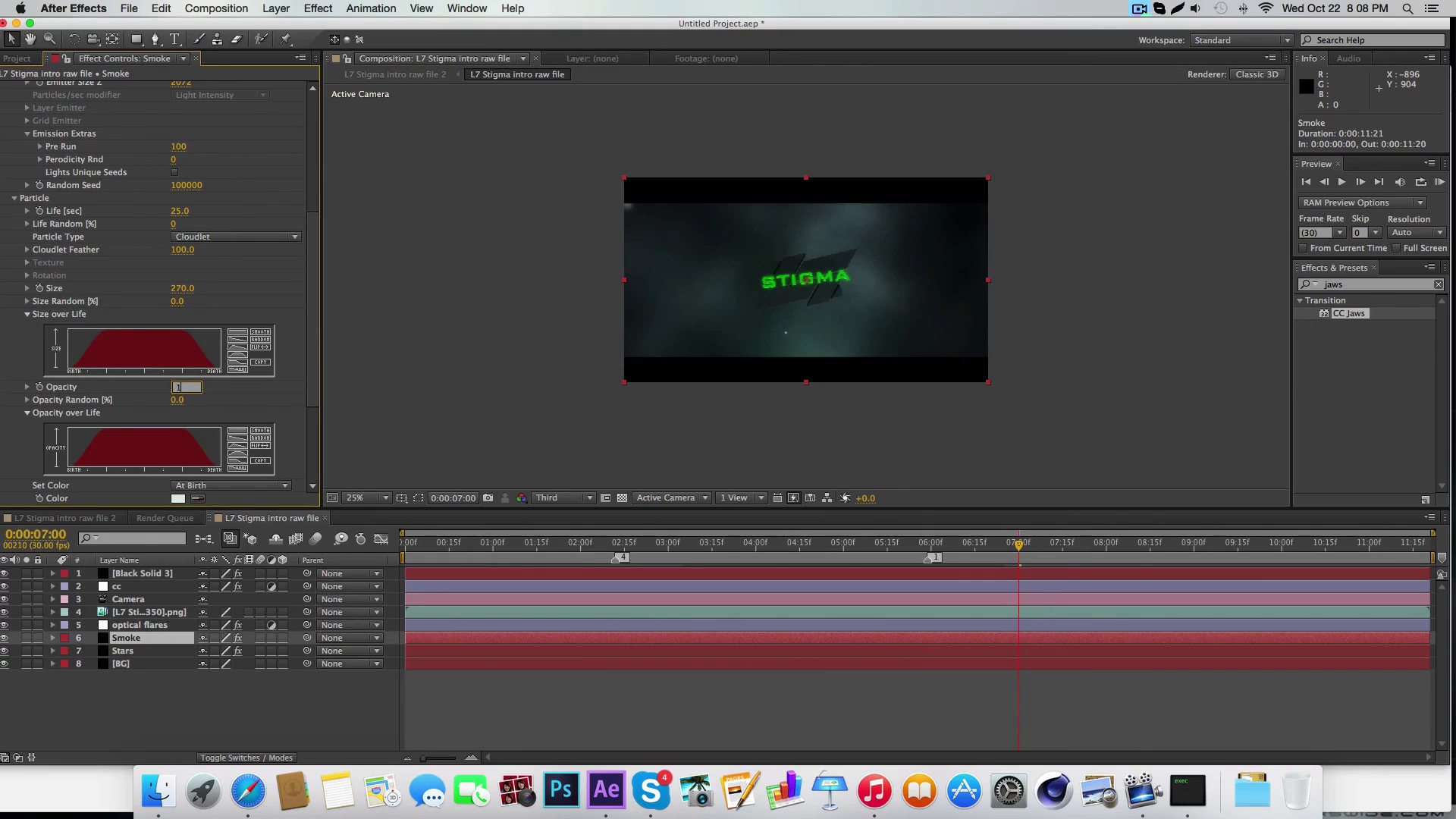
{"action": "type", "text": "1"}
{"action": "key", "text": "Return"}
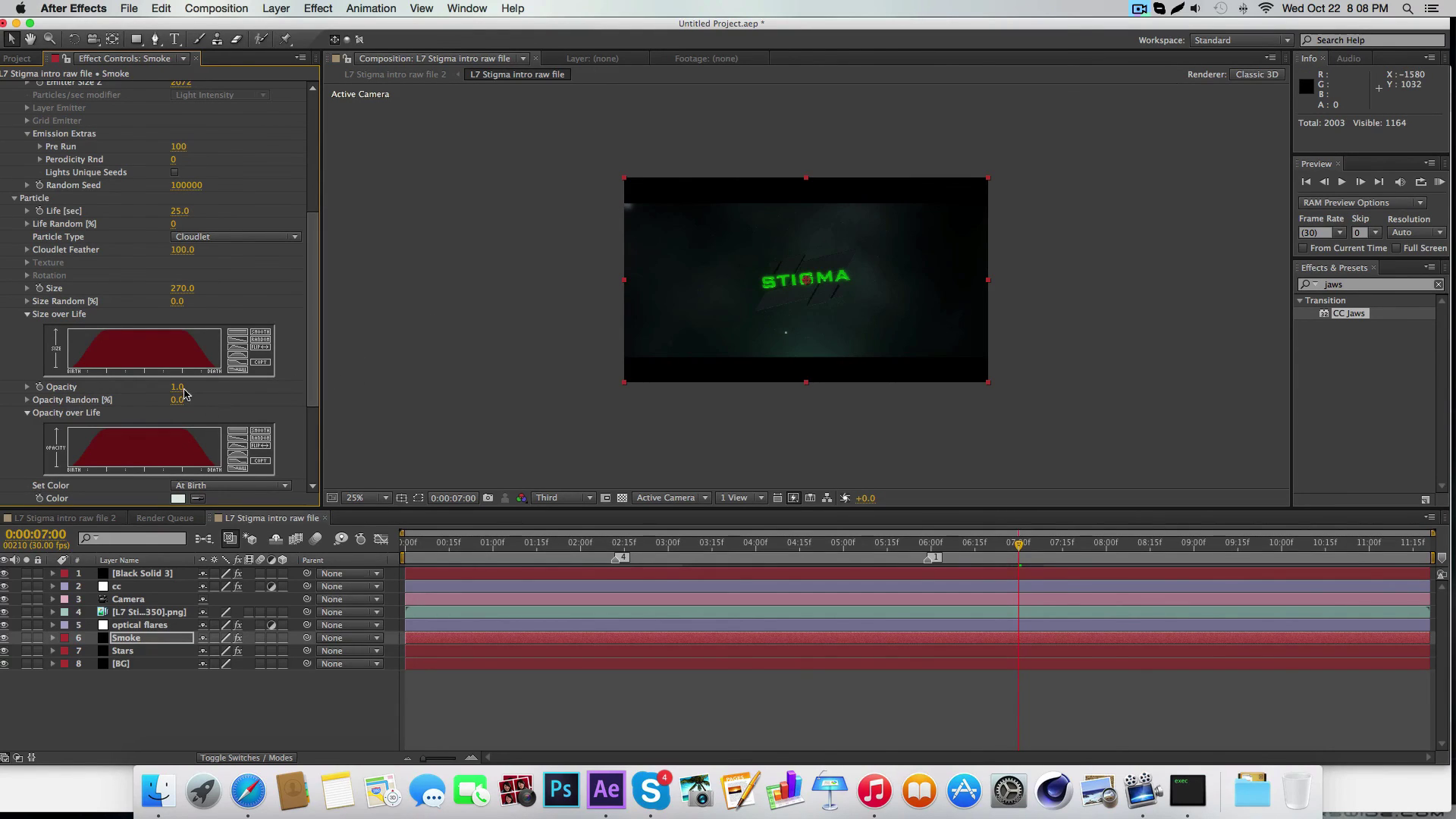
{"action": "left_click", "coordinate": [180, 387]}
{"action": "type", "text": "1.8"}
{"action": "key", "text": "Return"}
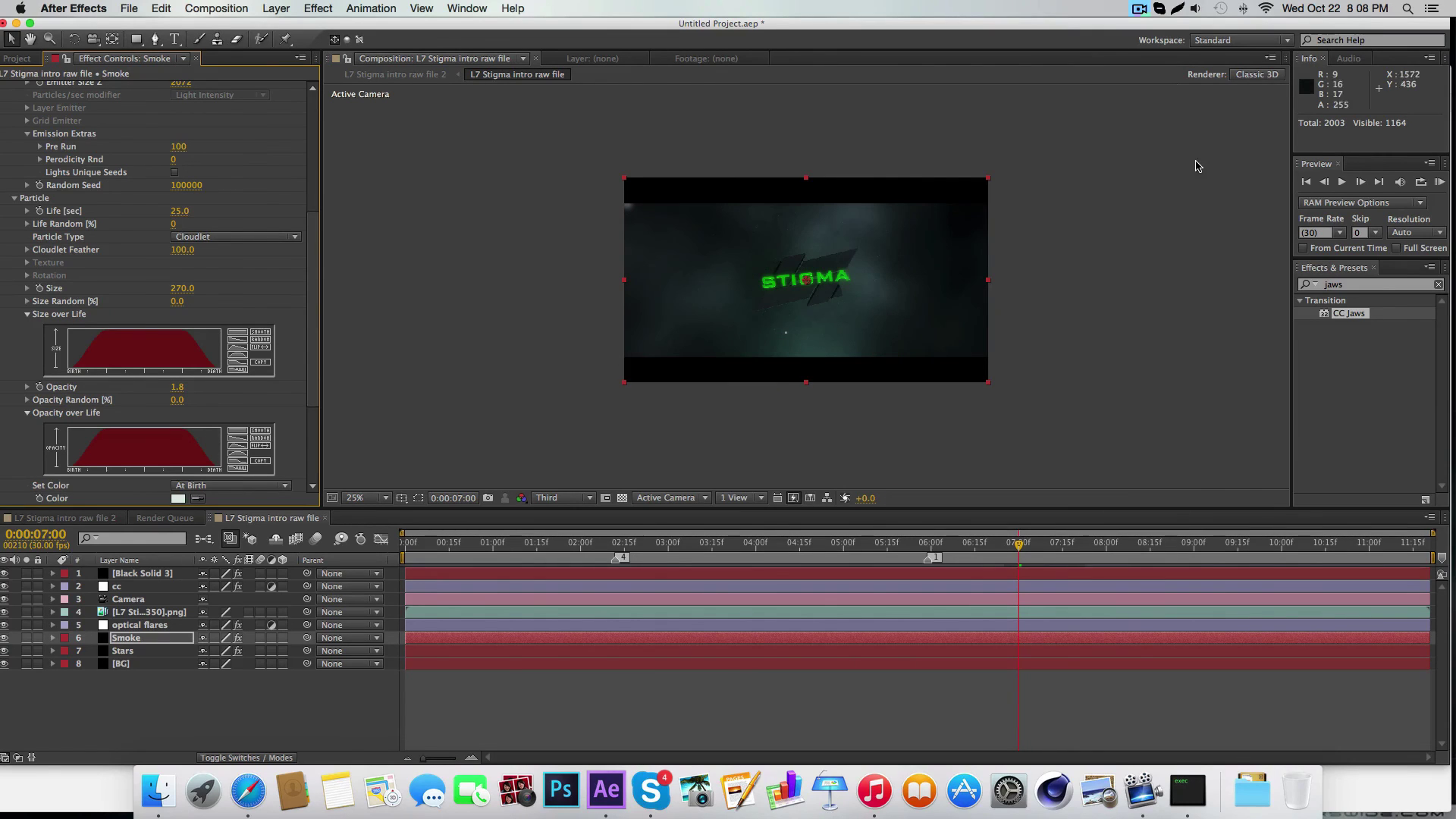
Step: Set the optical flare Scale to 200 and Brightness to 40, then deselect the layer
{"action": "left_click", "coordinate": [140, 624]}
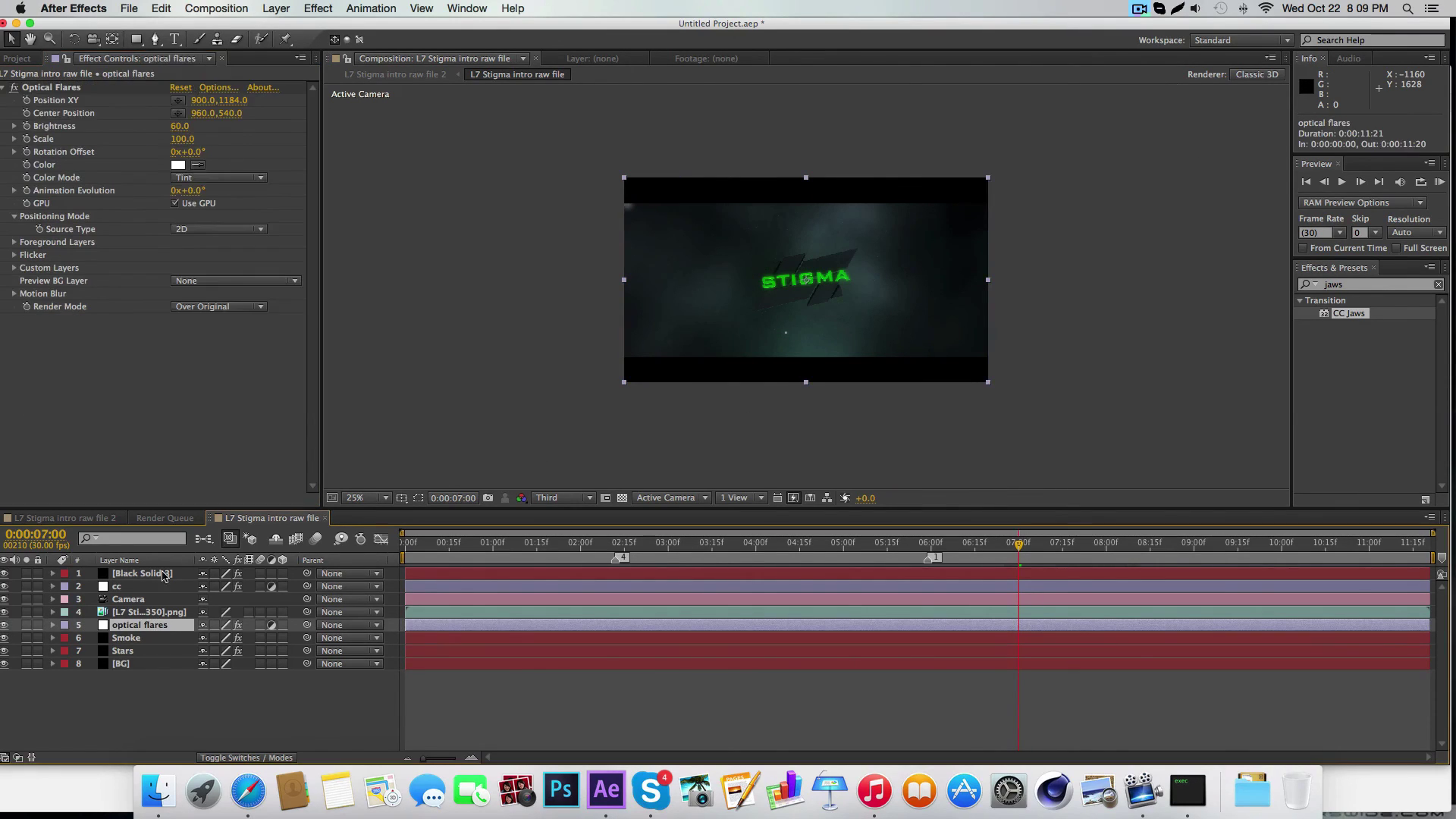
{"action": "left_click_drag", "start_coordinate": [181, 138], "coordinate": [195, 144]}
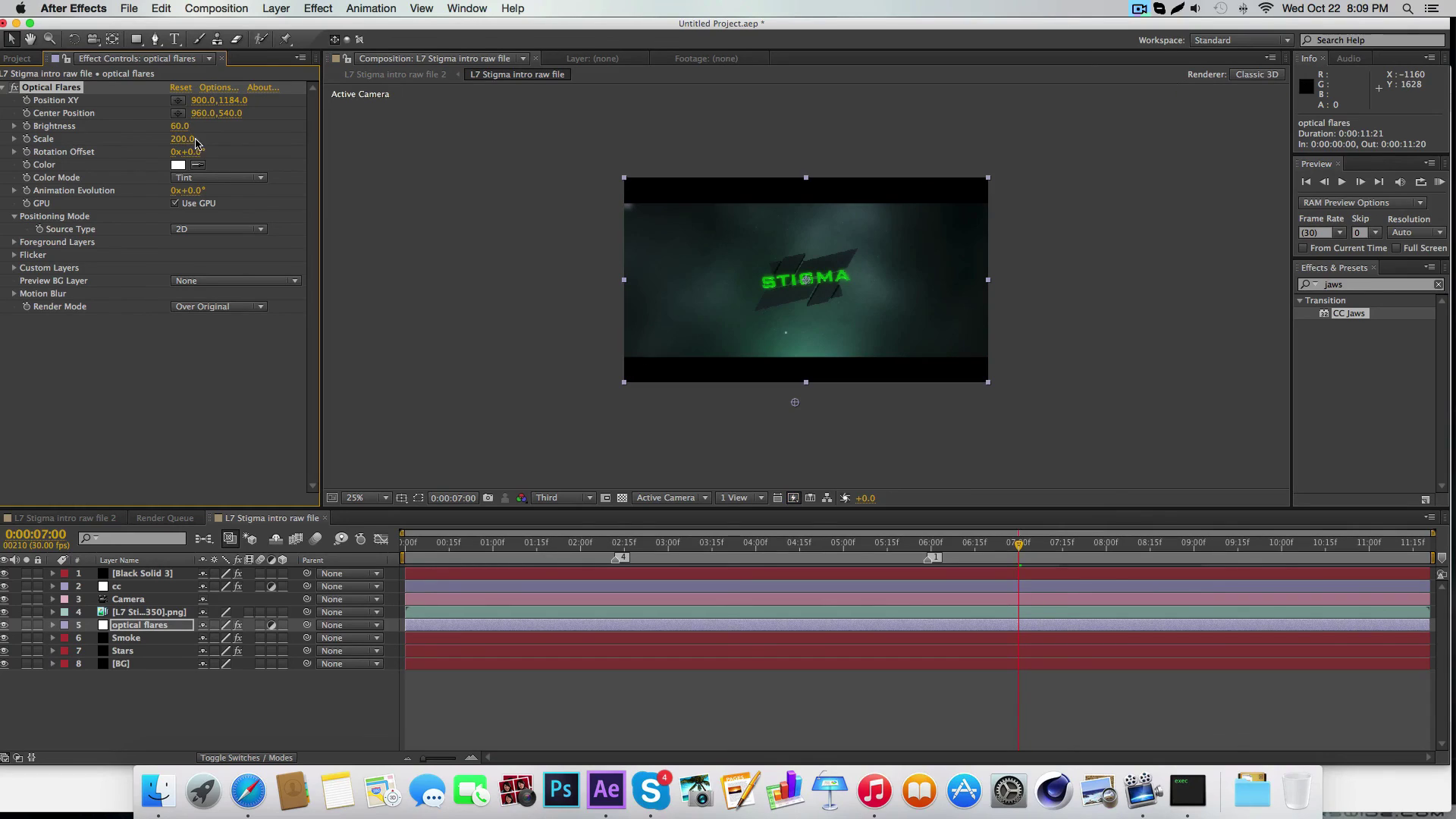
{"action": "left_click", "coordinate": [181, 127]}
{"action": "type", "text": "40"}
{"action": "key", "text": "Return"}
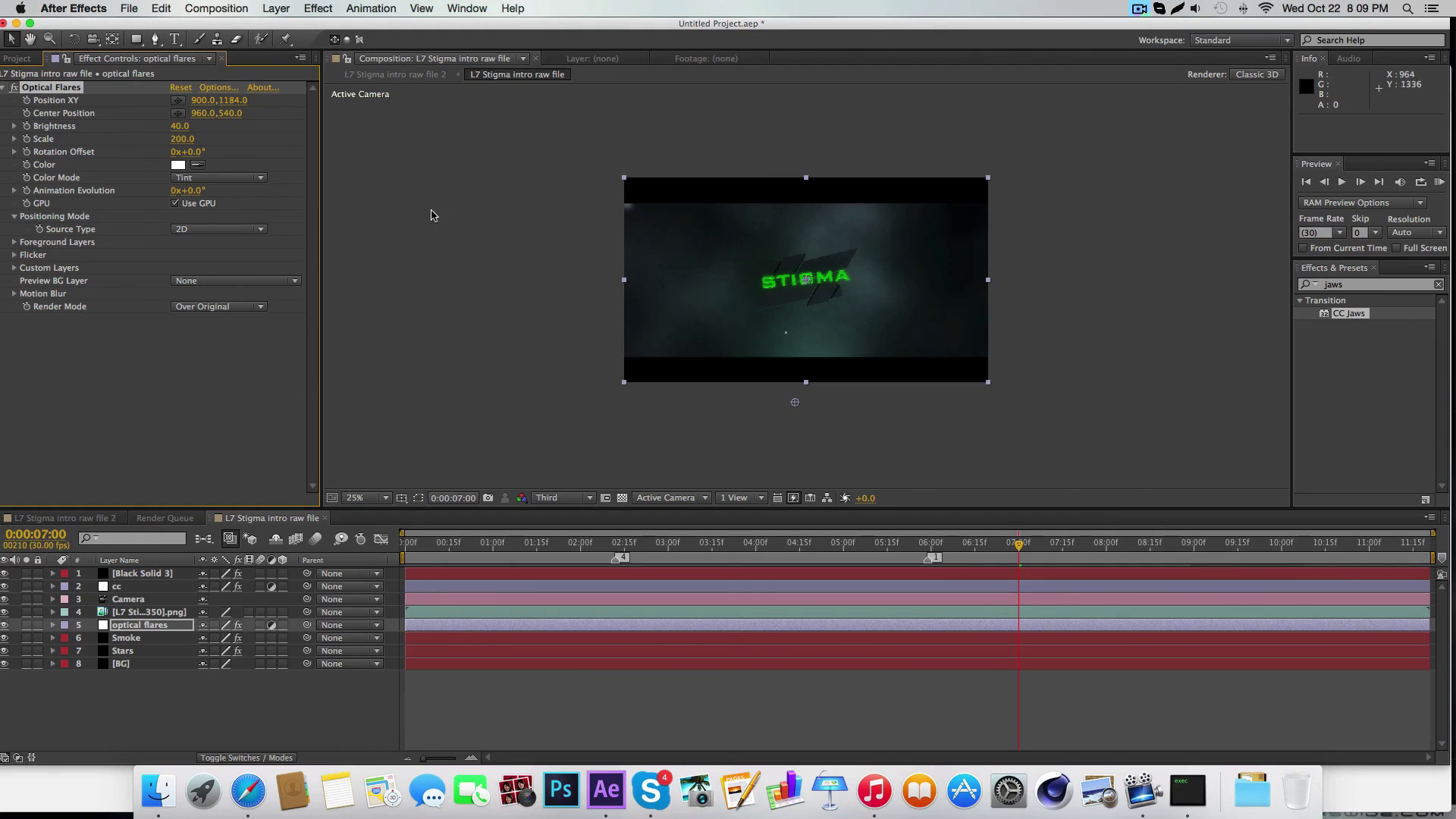
{"action": "left_click", "coordinate": [66, 691]}
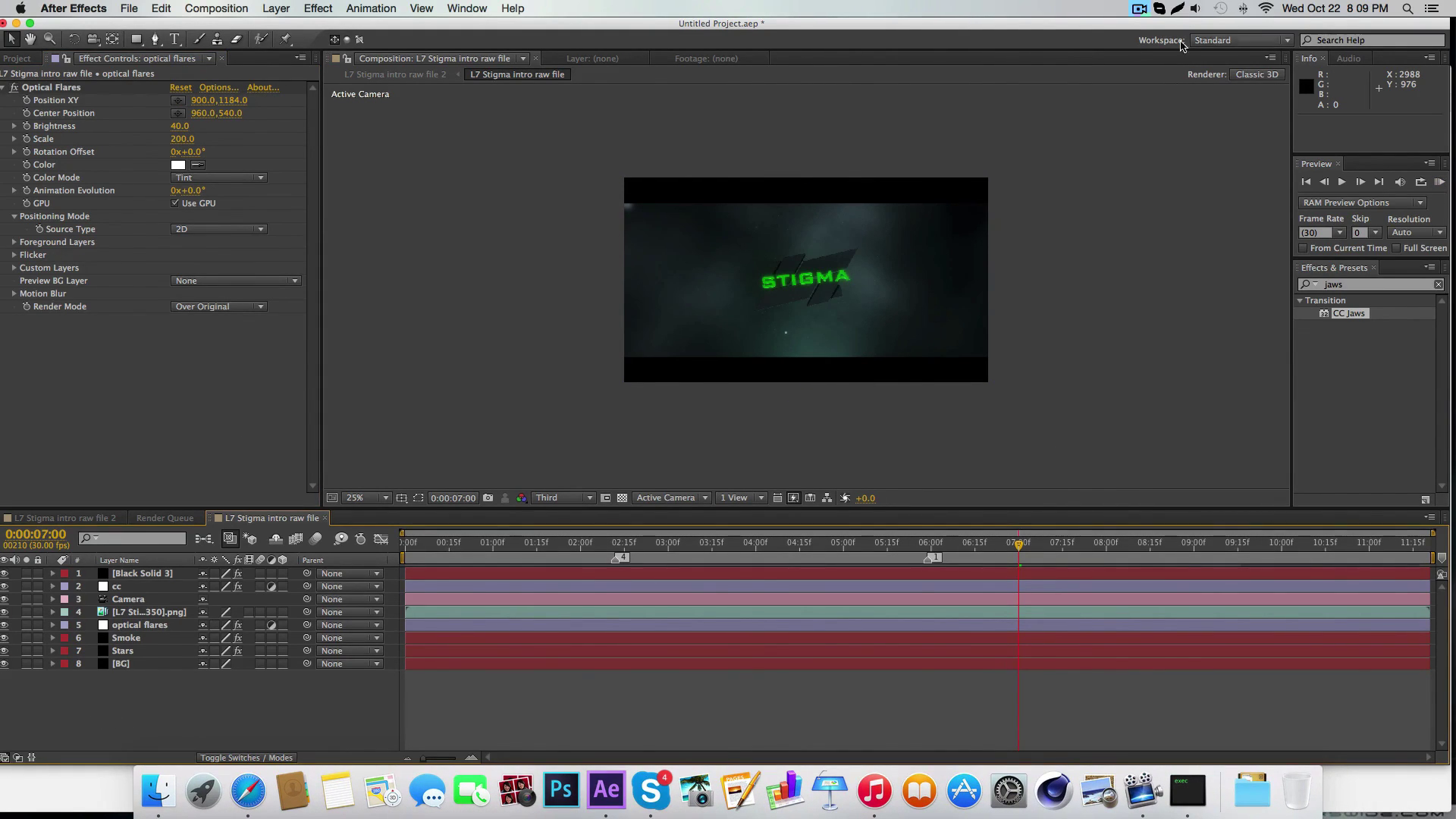
{"action": "left_click", "coordinate": [1139, 9]}
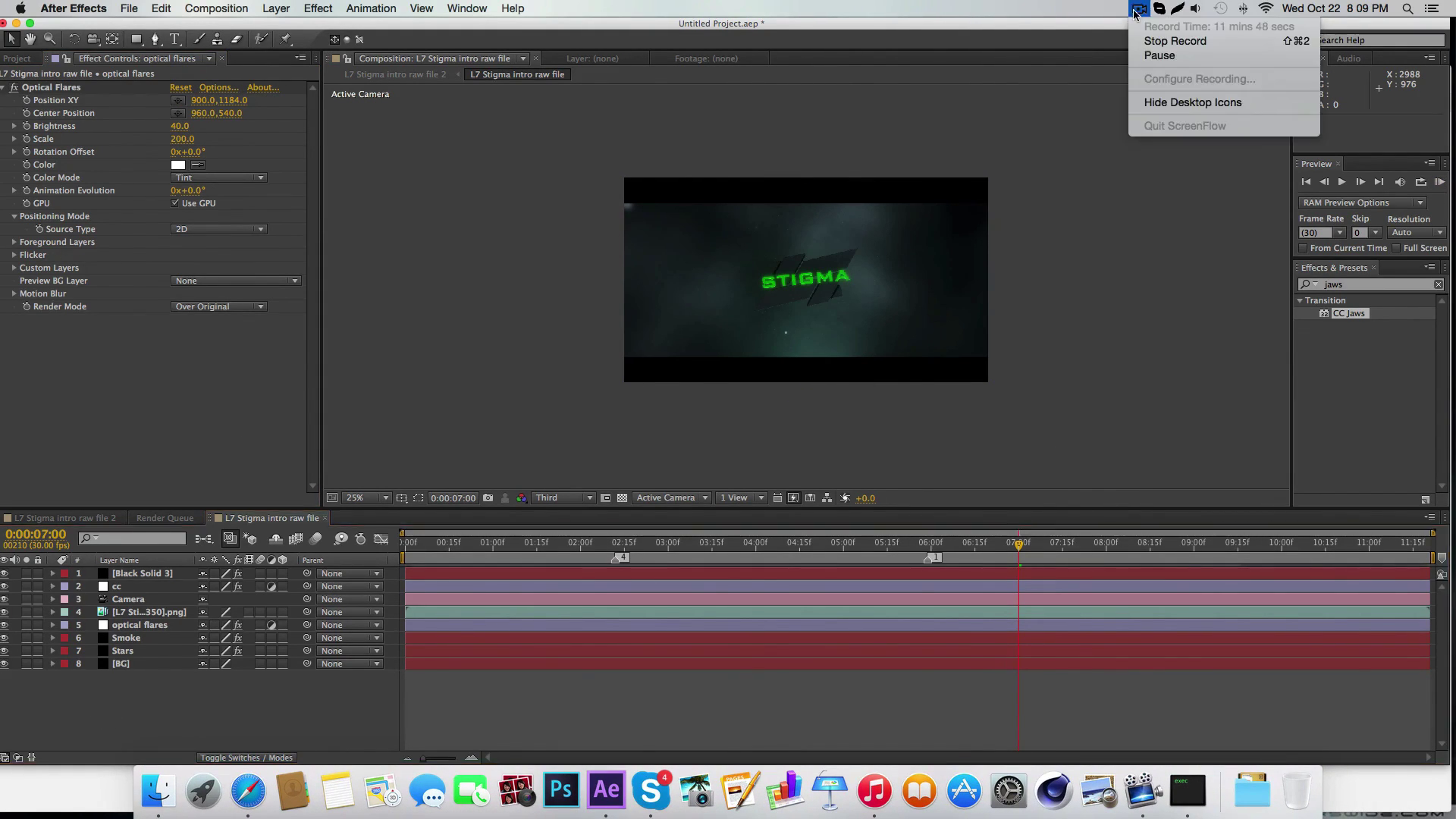
{"action": "left_click", "coordinate": [1176, 59]}
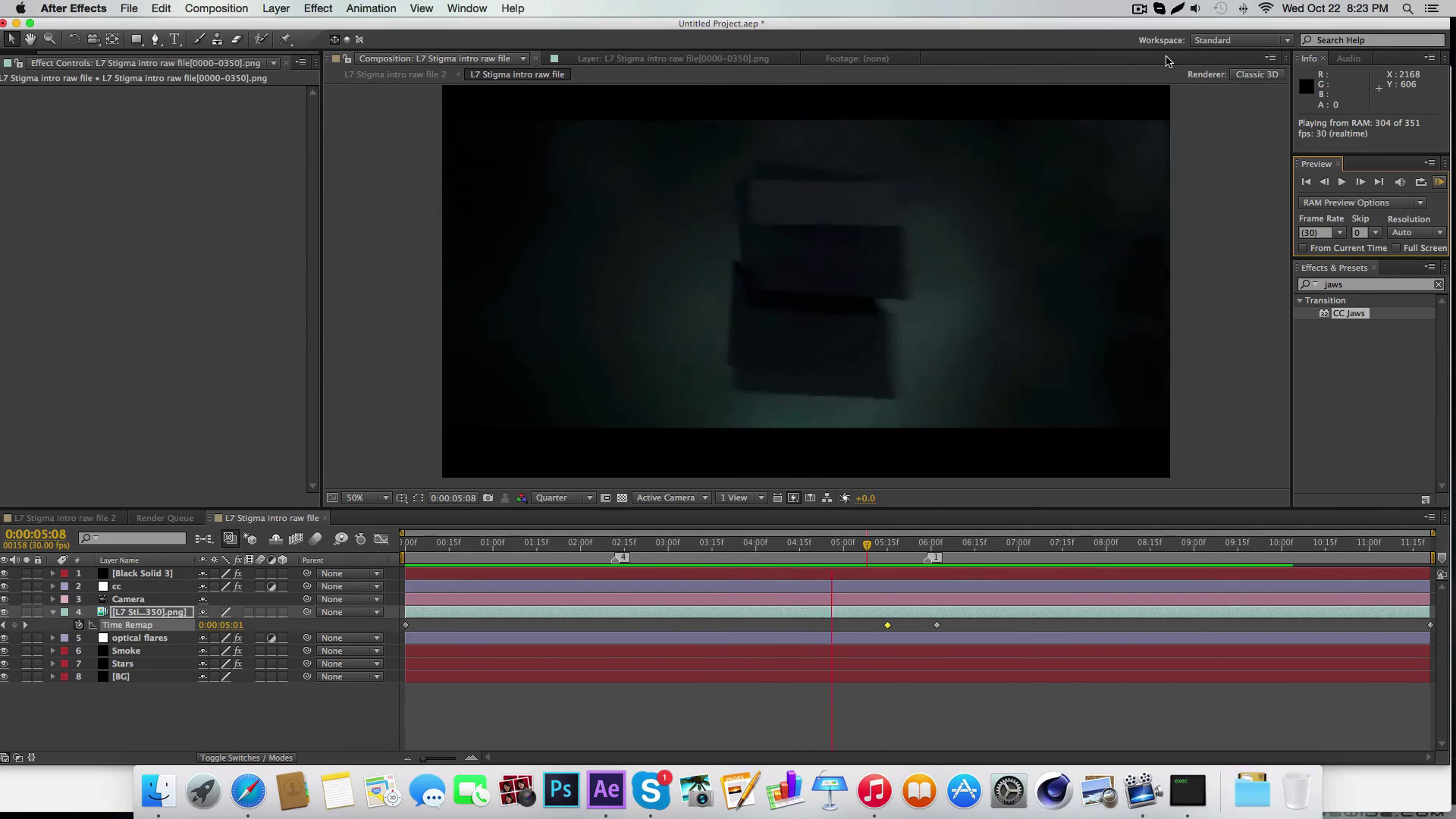
{"action": "key", "text": "space"}
Step: Search Effects & Presets for 'cc light', then 'radial', and pick Radial Blur
{"action": "left_click", "coordinate": [1391, 286]}
{"action": "type", "text": "cc lgiht"}
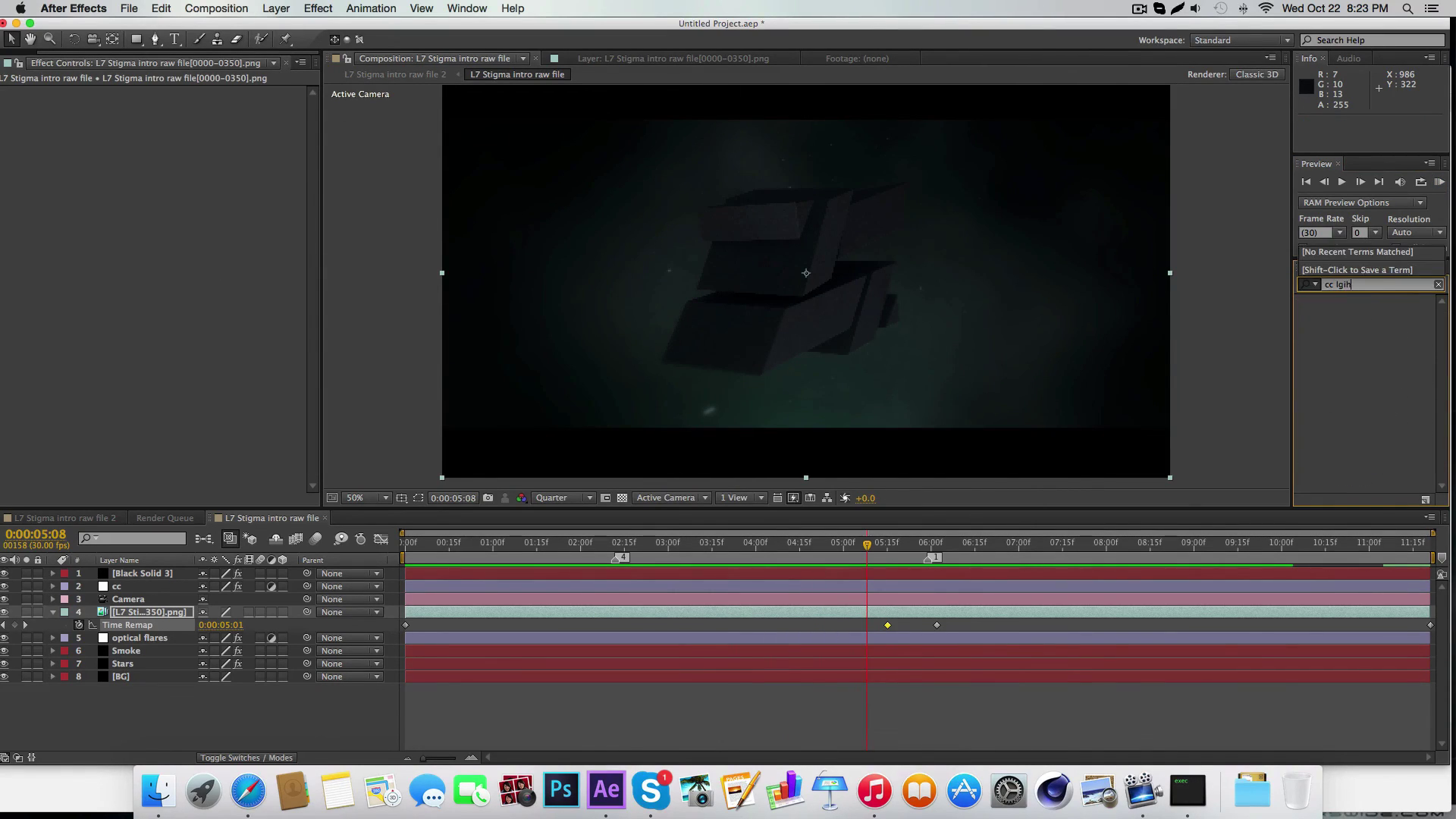
{"action": "key", "text": "BackSpace"}
{"action": "type", "text": "ight"}
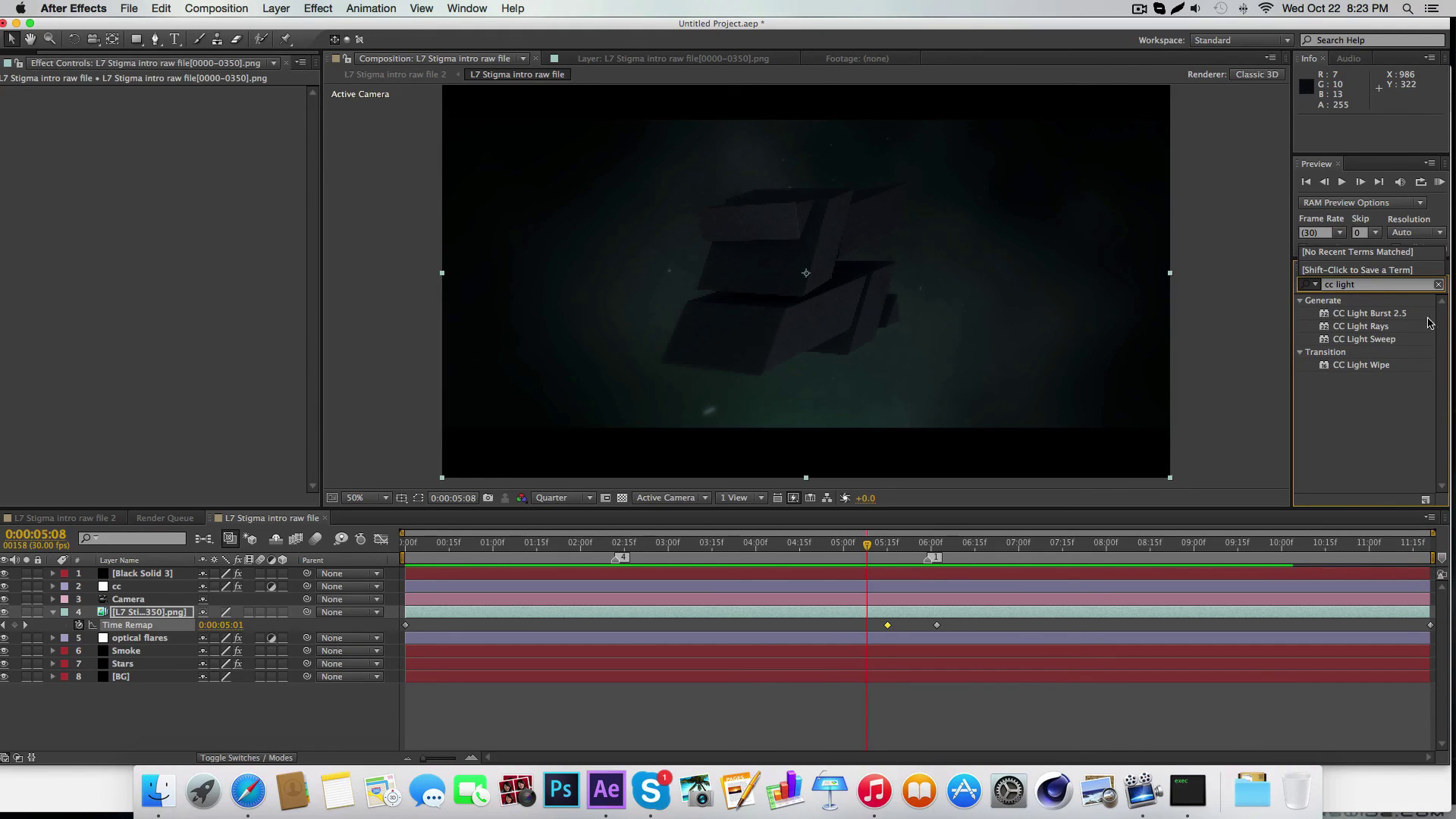
{"action": "key", "text": "Return"}
{"action": "key", "text": "BackSpace"}
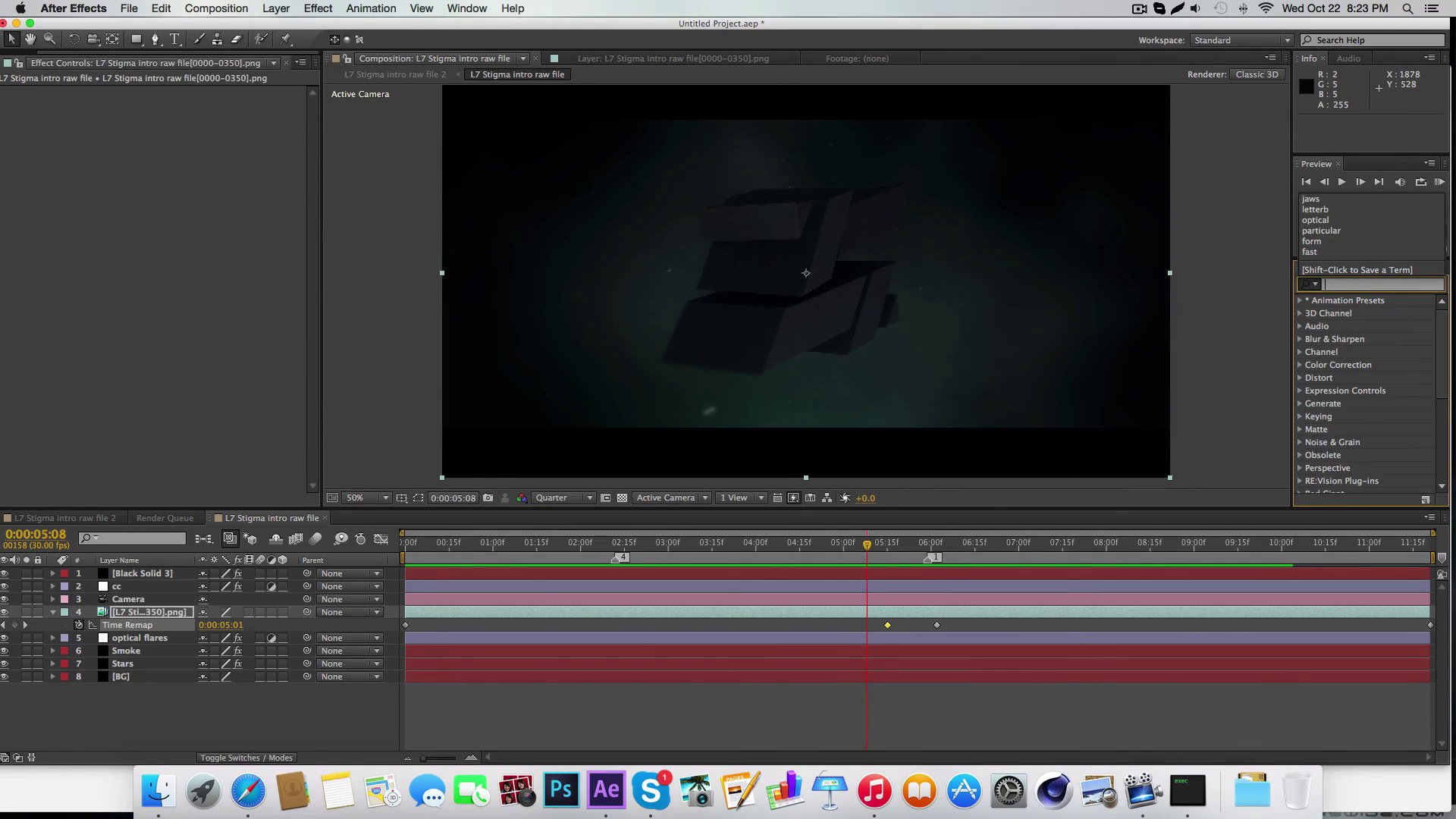
{"action": "type", "text": "radial"}
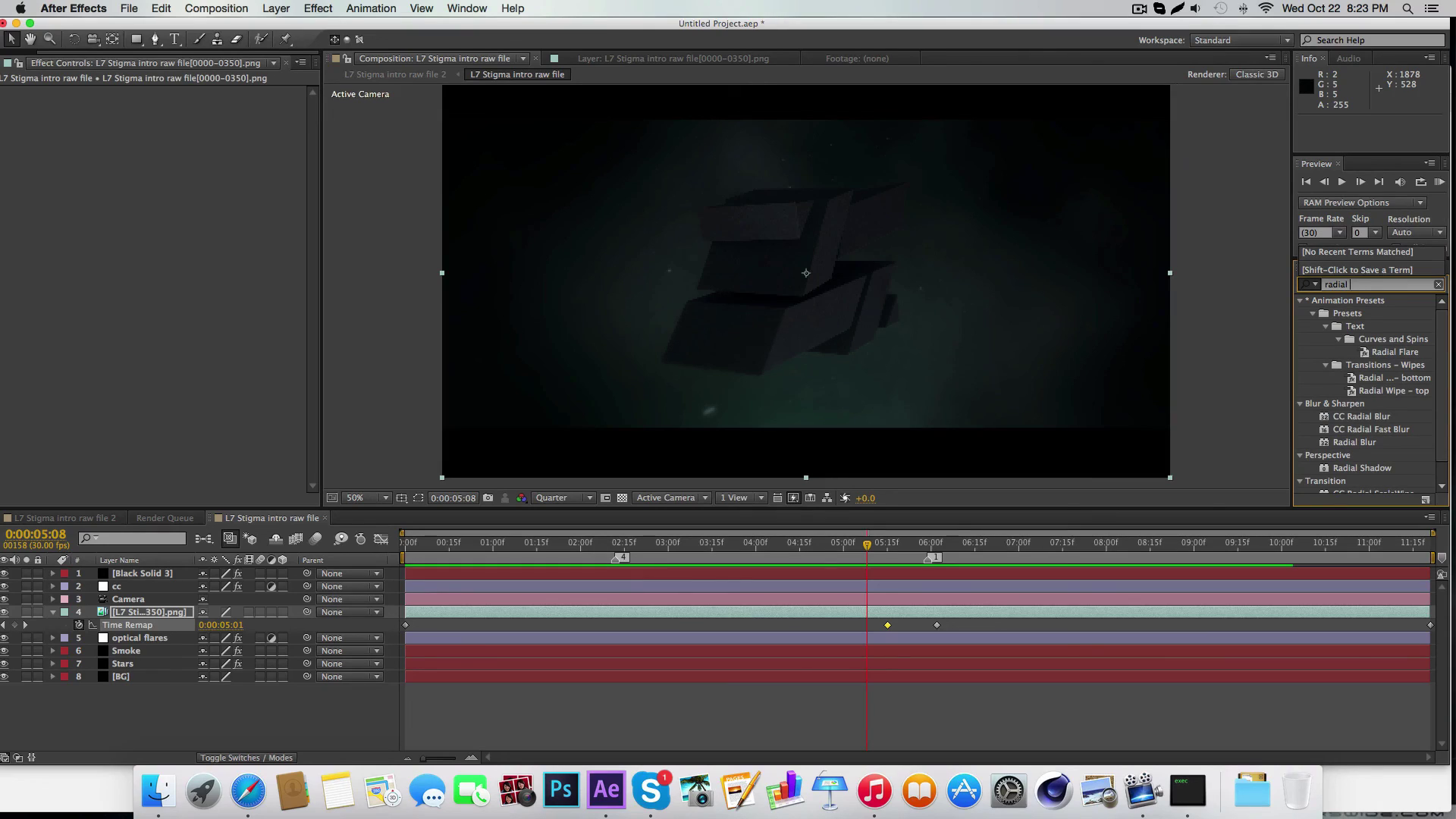
{"action": "left_click", "coordinate": [1355, 422]}
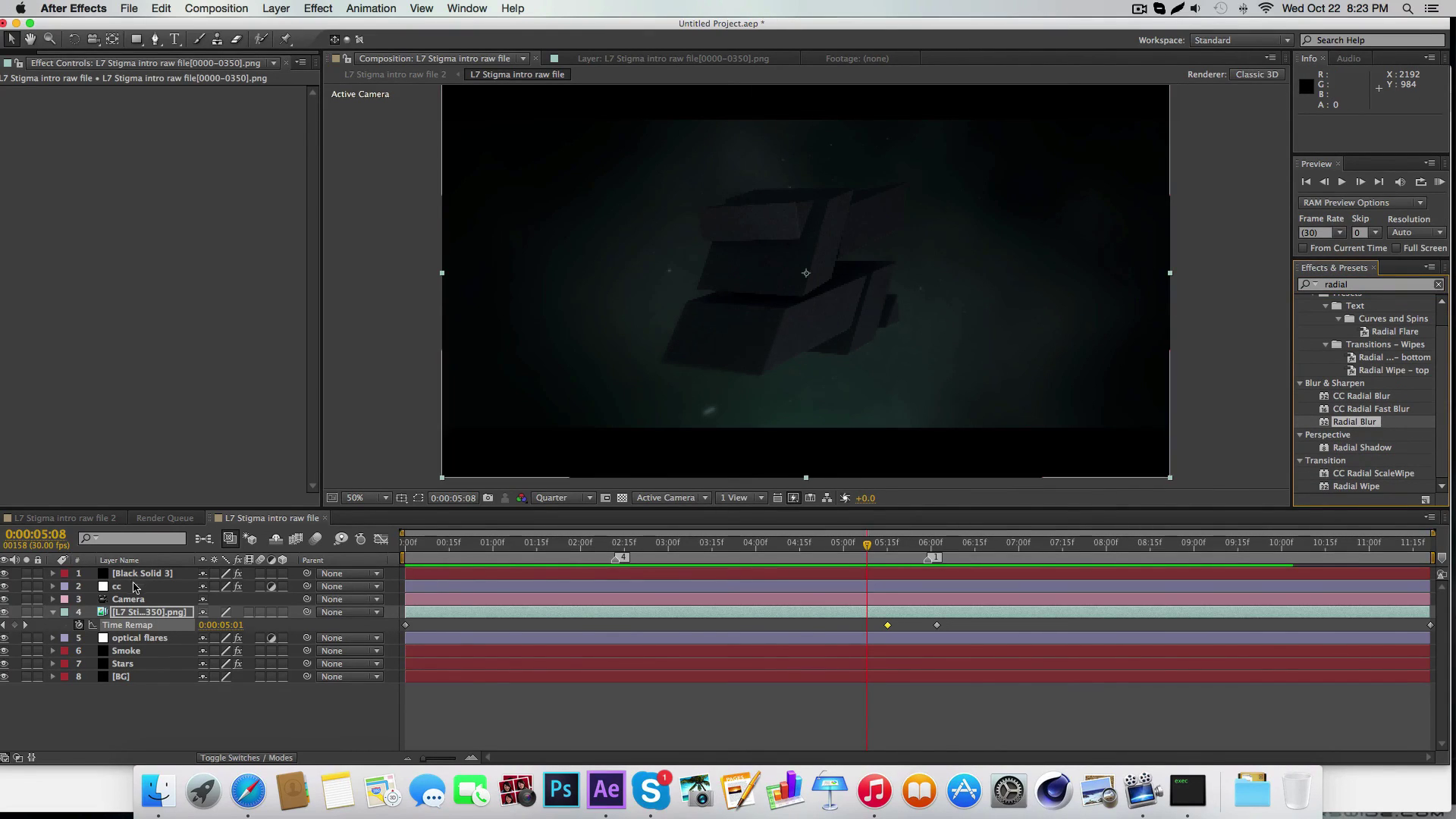
Step: Select the cc layer to show its Magic Bullet Looks and RSMB effects, clearing the search field
{"action": "left_click", "coordinate": [114, 587]}
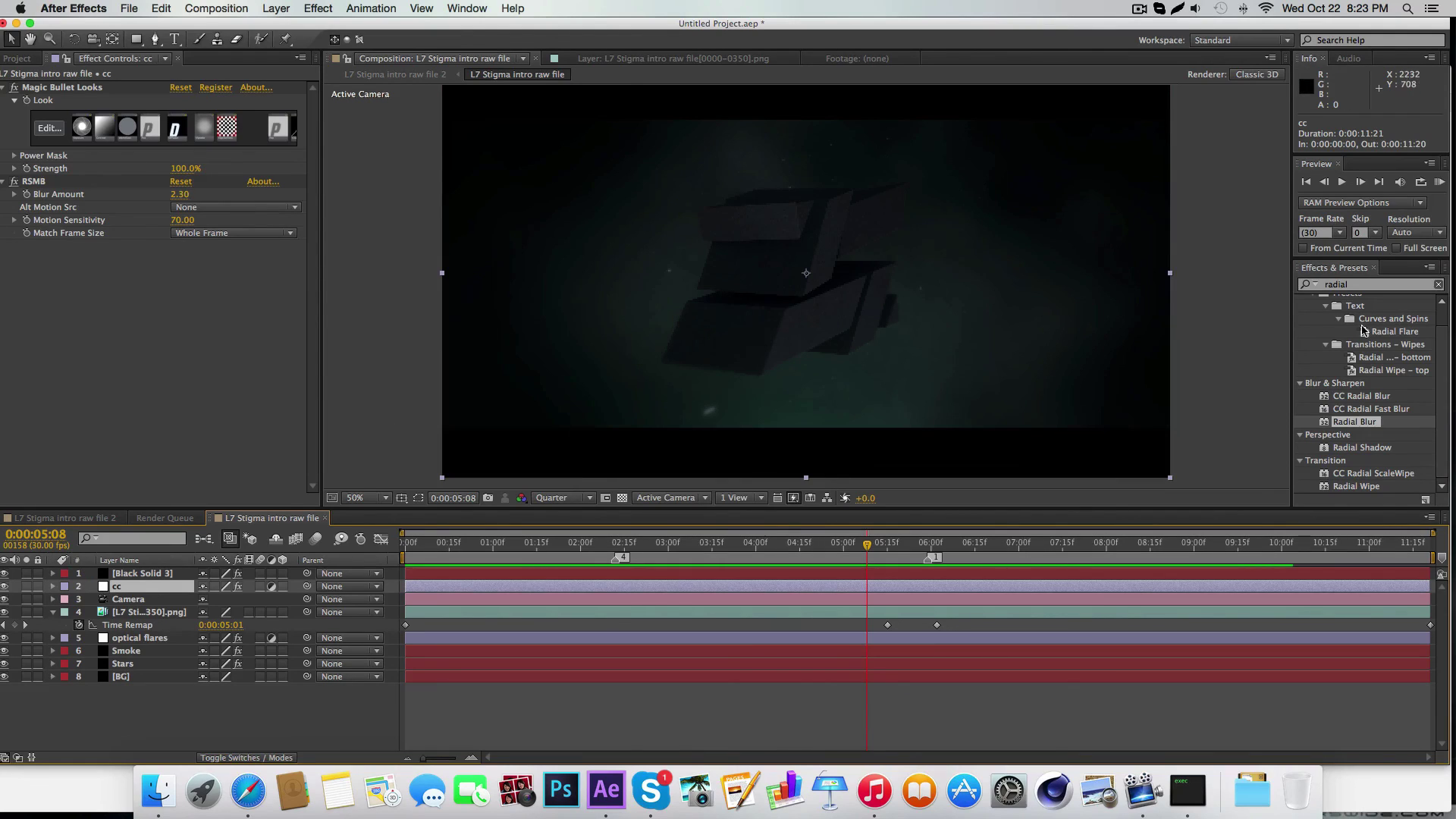
{"action": "left_click", "coordinate": [1369, 286]}
{"action": "scroll", "coordinate": [1374, 414], "scroll_direction": "up", "scroll_amount": 2}
{"action": "key", "text": "BackSpace"}
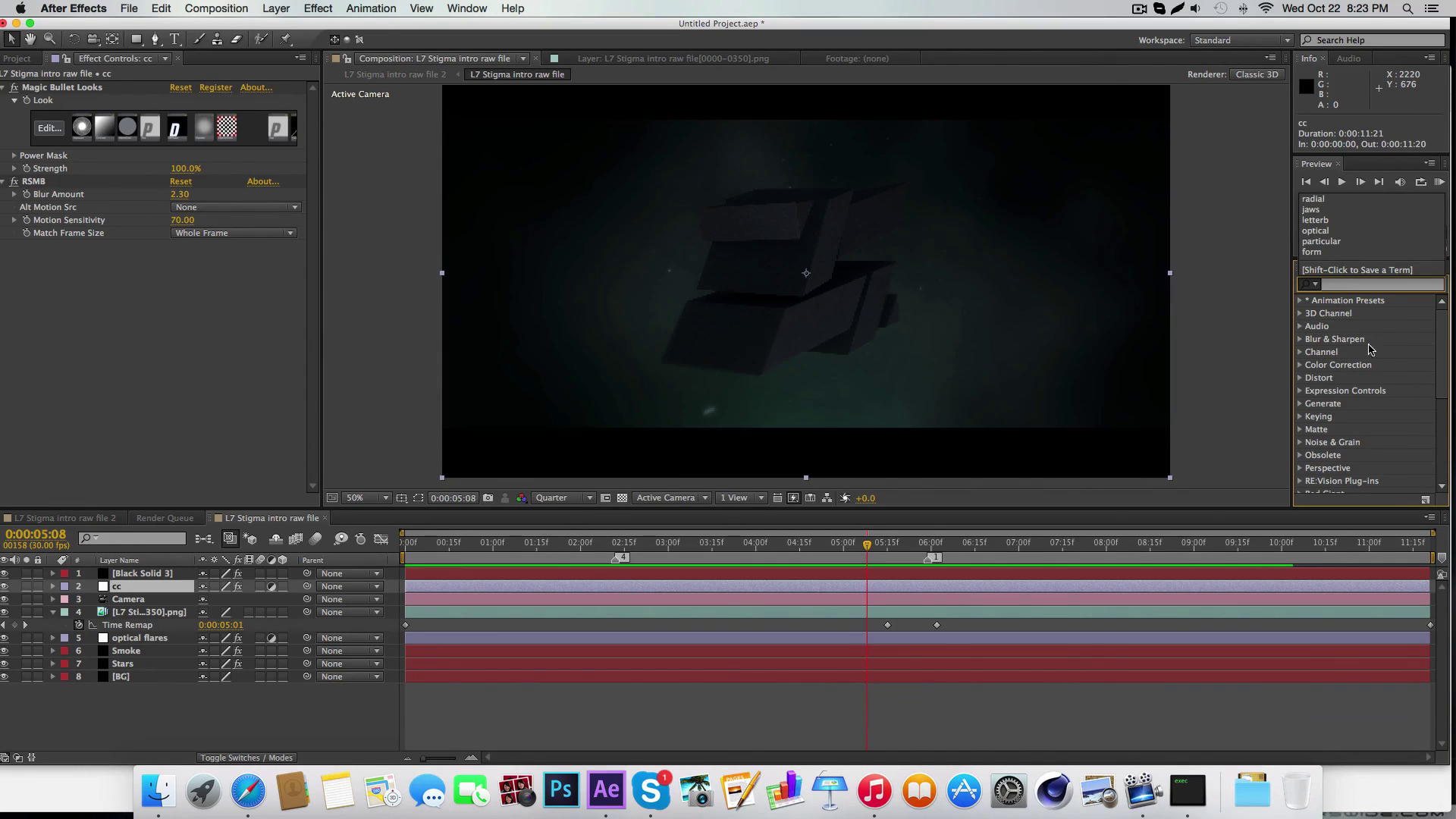
{"action": "scroll", "coordinate": [1370, 356], "scroll_direction": "down", "scroll_amount": 2}
{"action": "scroll", "coordinate": [1369, 356], "scroll_direction": "up", "scroll_amount": 2}
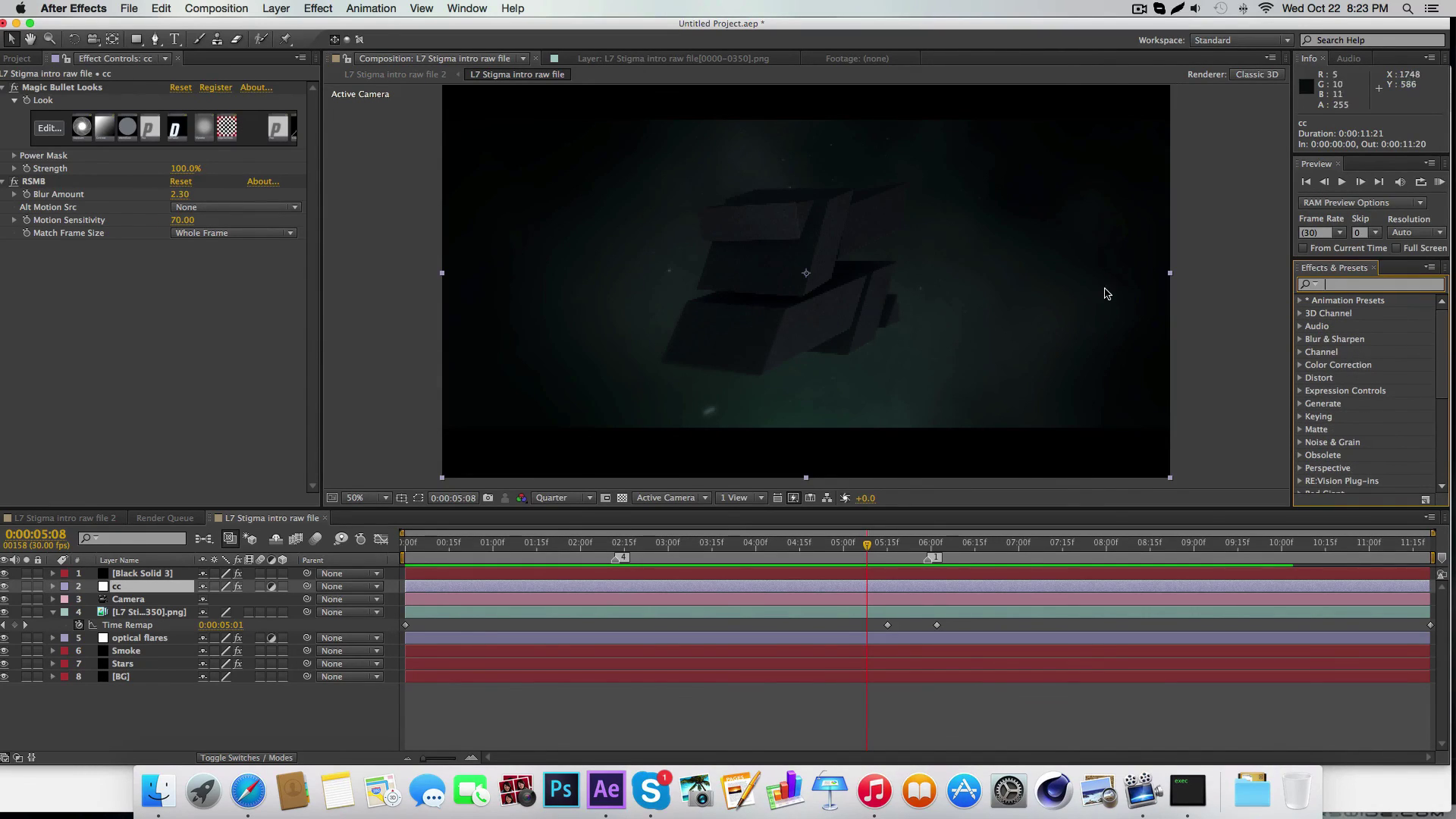